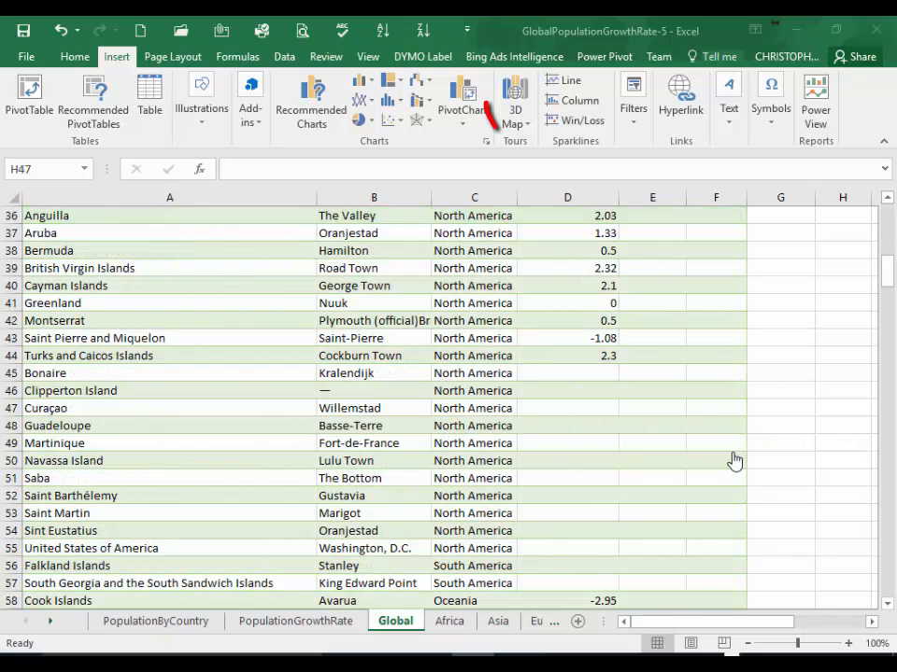
Create a new 3D Maps tour from the workbook and move the field list away from the globe
{"action": "left_click", "coordinate": [517, 94]}
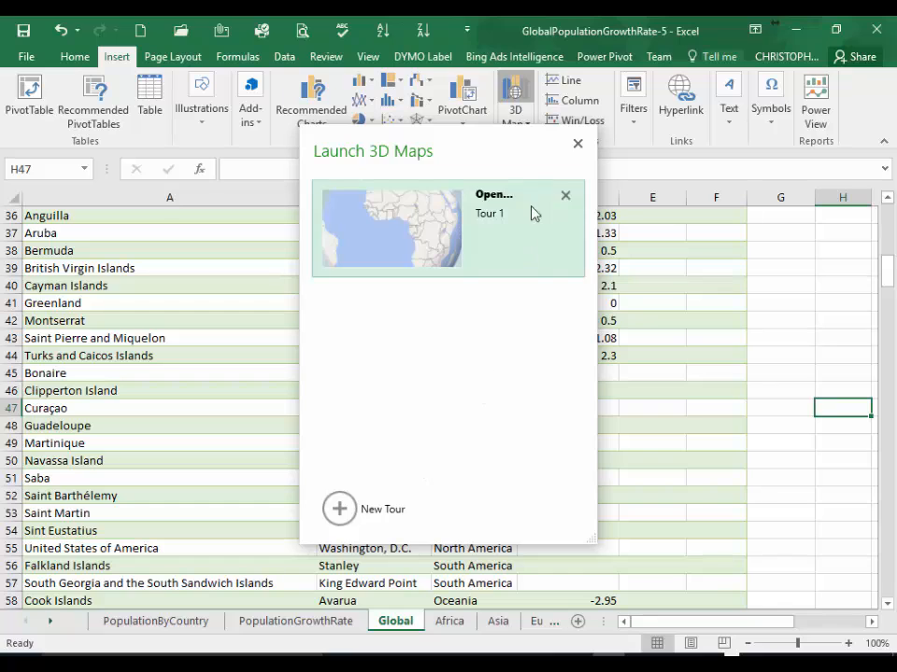
{"action": "left_click", "coordinate": [578, 146]}
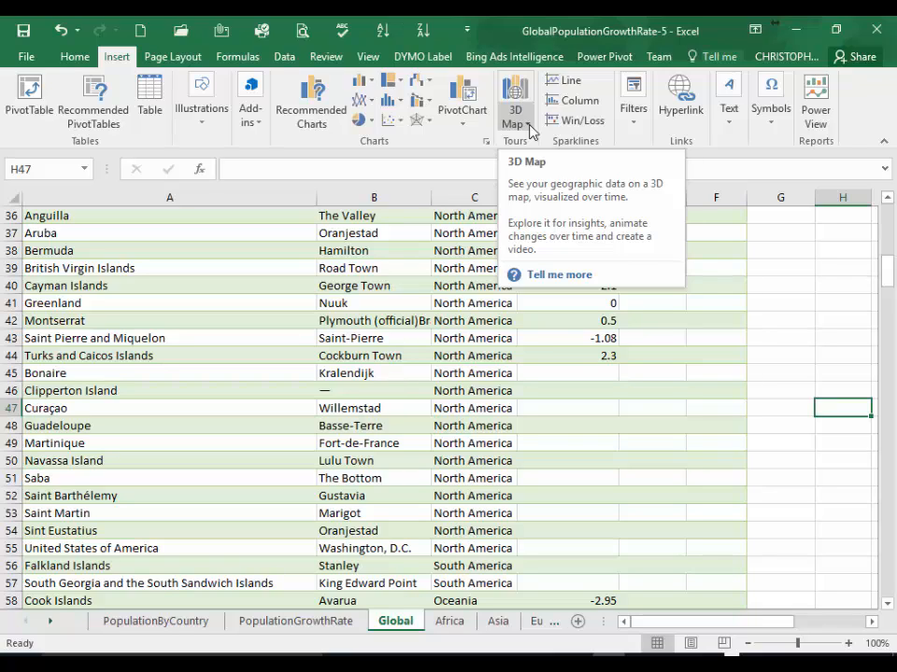
{"action": "left_click", "coordinate": [529, 126]}
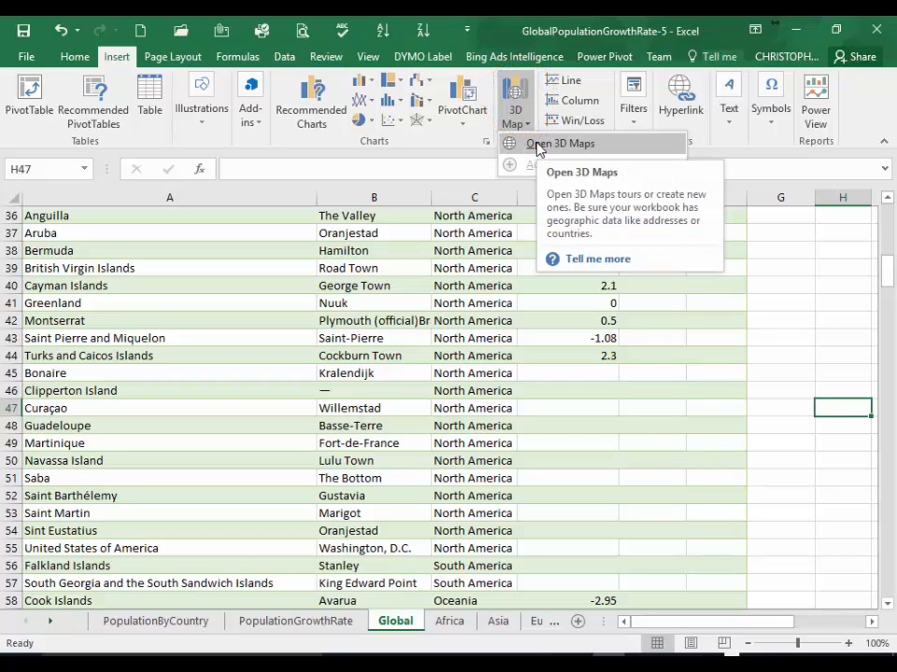
{"action": "left_click", "coordinate": [539, 146]}
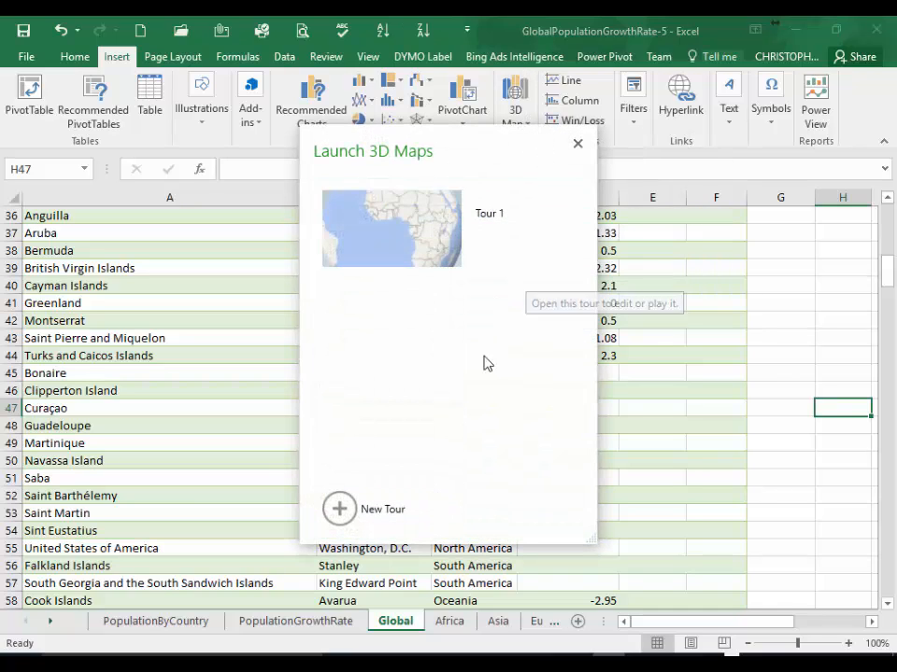
{"action": "left_click", "coordinate": [340, 509]}
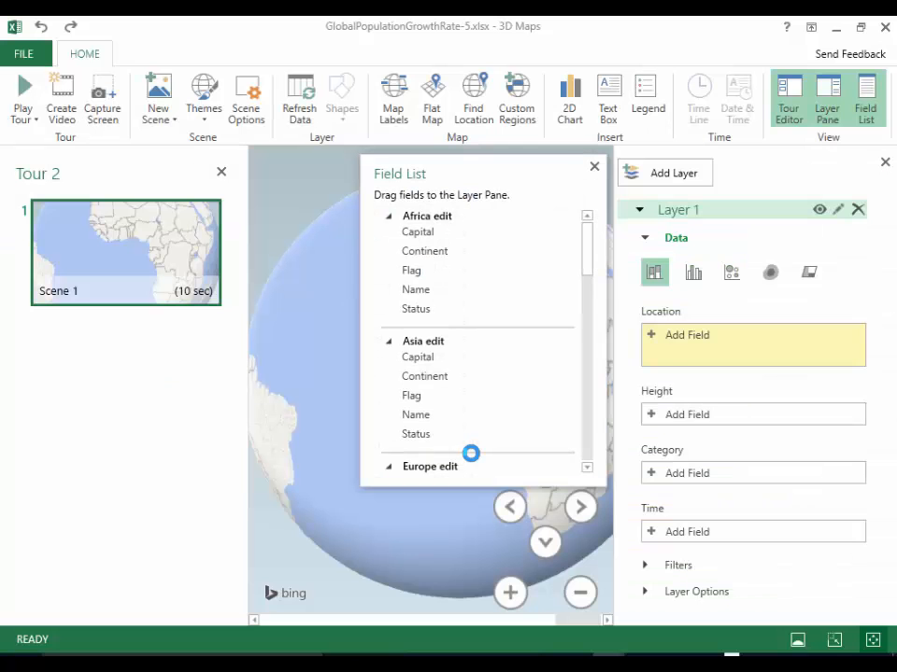
{"action": "left_click_drag", "start_coordinate": [482, 173], "coordinate": [191, 297]}
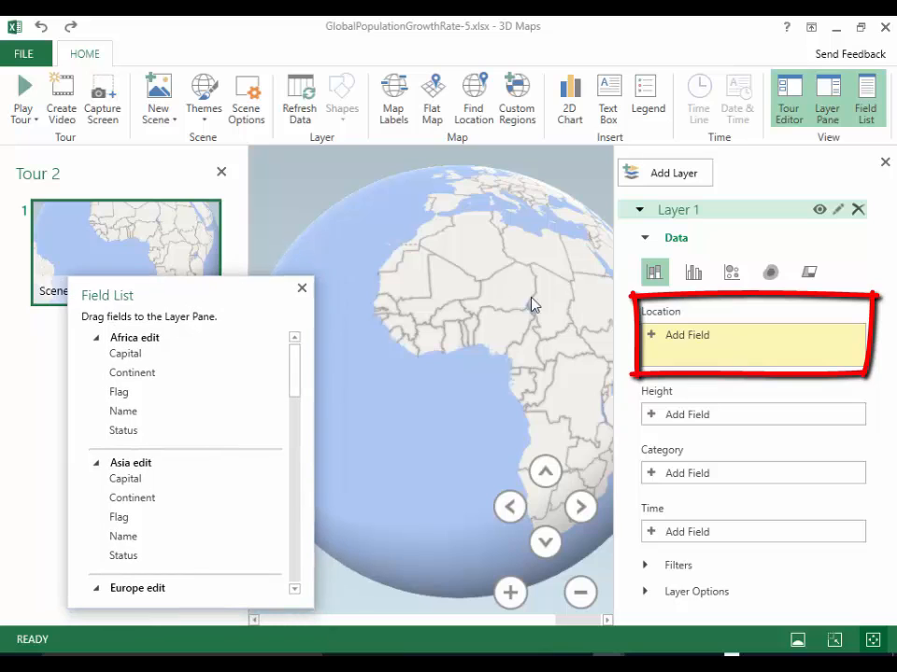
Set Layer 1's location to the Country field of Global Pop by Country, with Country/Region as its geographic type
{"action": "left_click", "coordinate": [653, 335]}
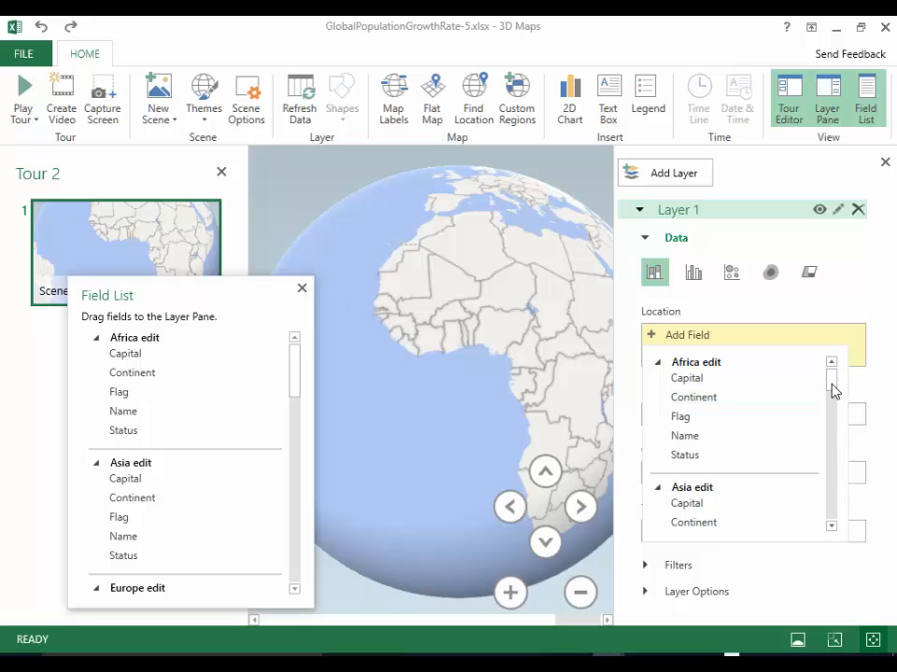
{"action": "scroll", "coordinate": [835, 390], "scroll_direction": "down", "scroll_amount": 5}
{"action": "scroll", "coordinate": [824, 423], "scroll_direction": "down", "scroll_amount": 10}
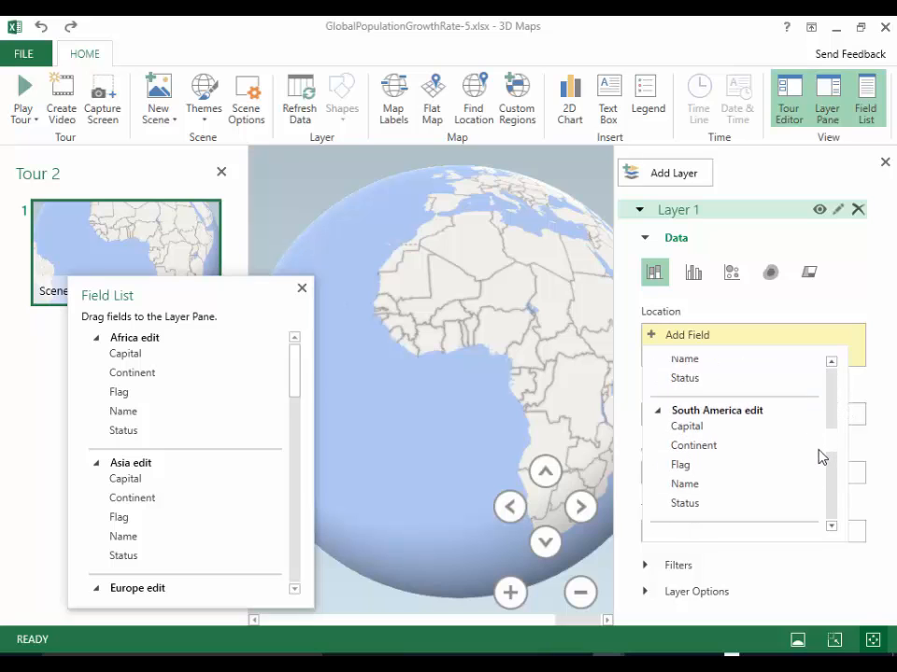
{"action": "scroll", "coordinate": [820, 479], "scroll_direction": "down", "scroll_amount": 6}
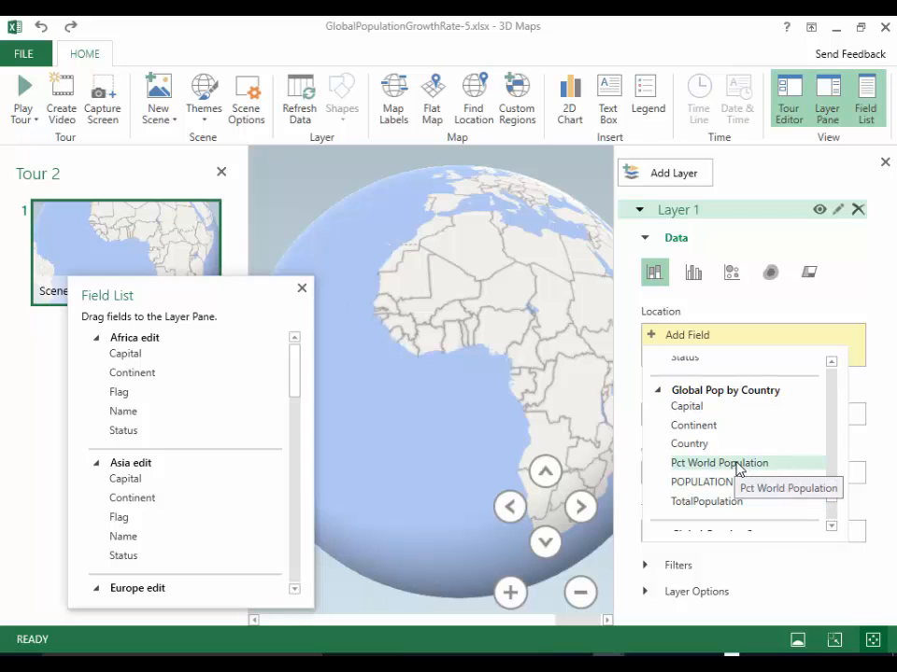
{"action": "left_click", "coordinate": [736, 446]}
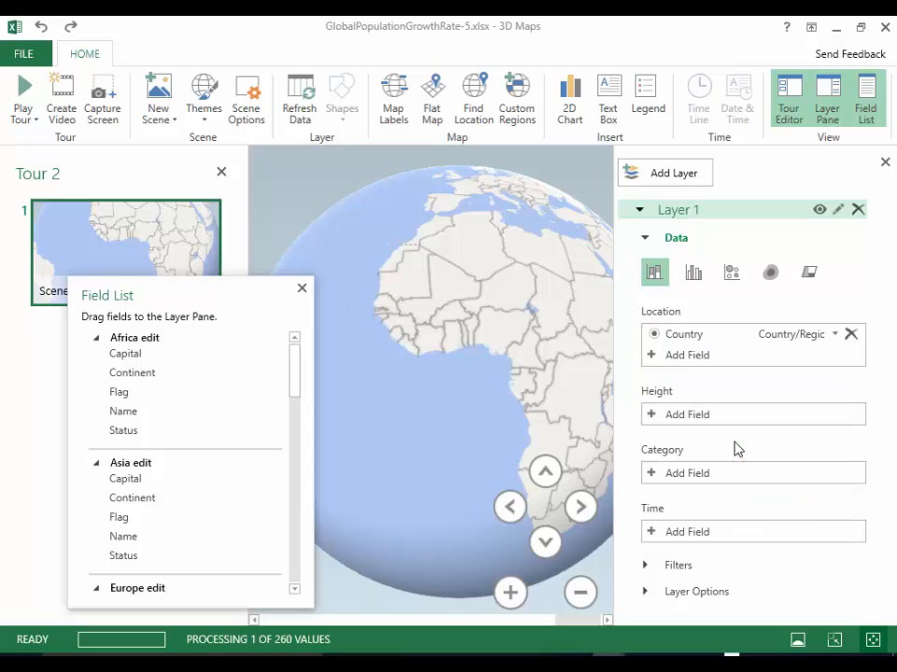
{"action": "left_click", "coordinate": [834, 335]}
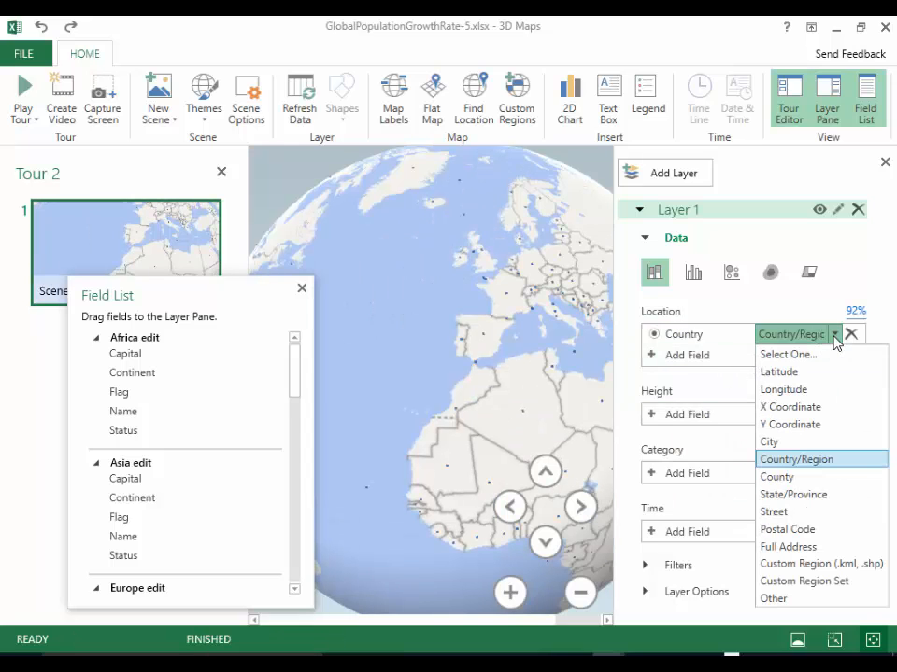
{"action": "left_click", "coordinate": [838, 469]}
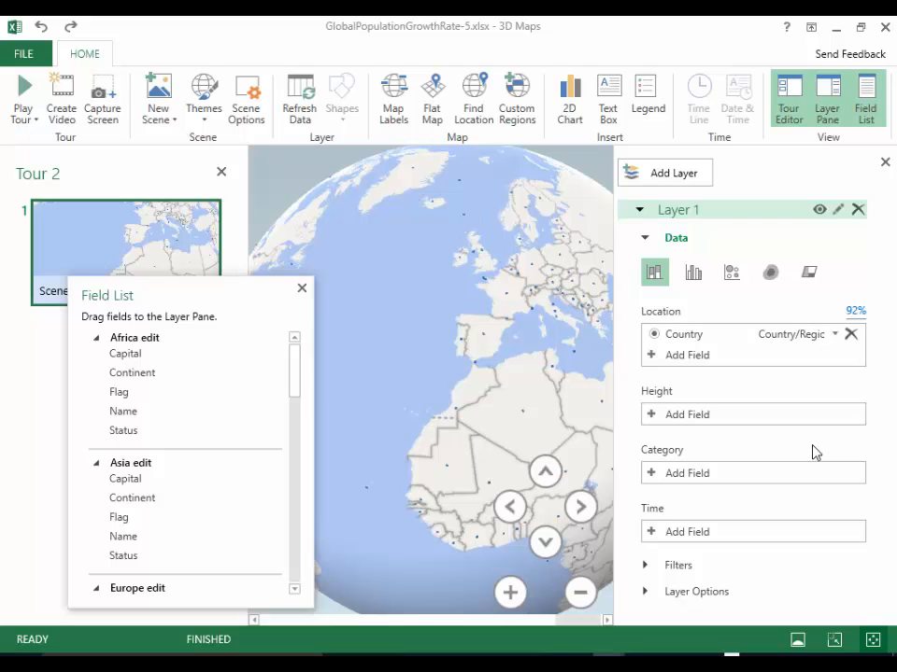
Add Capital as Layer 1's category and display the data as coloured regions
{"action": "left_click", "coordinate": [654, 479]}
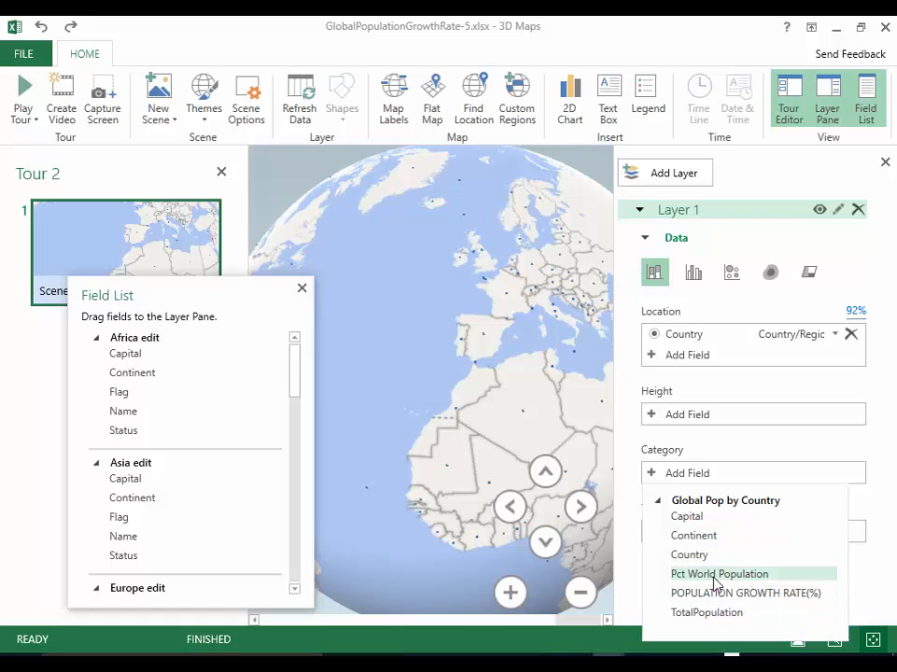
{"action": "left_click", "coordinate": [721, 516]}
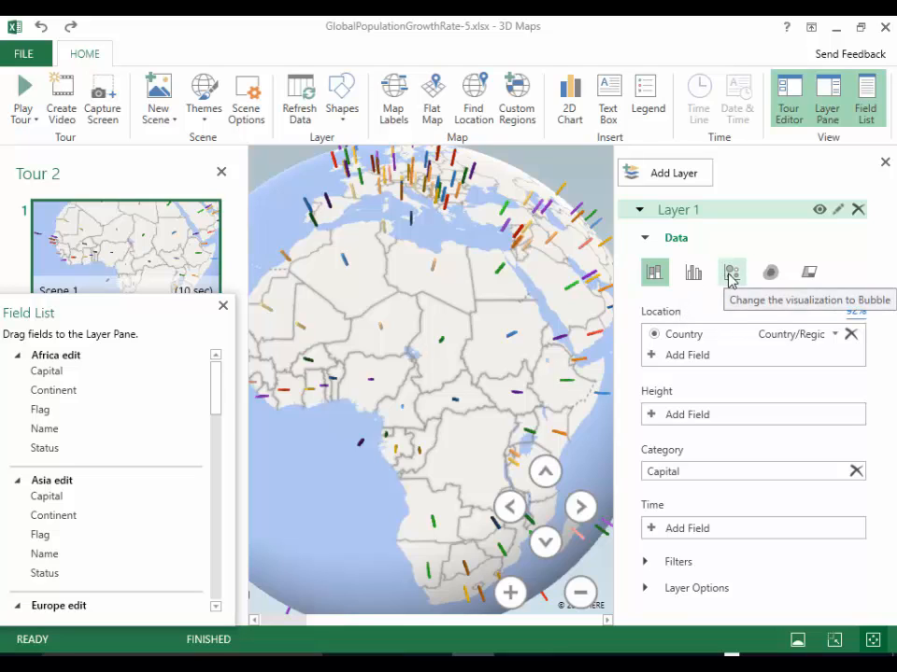
{"action": "left_click", "coordinate": [809, 273]}
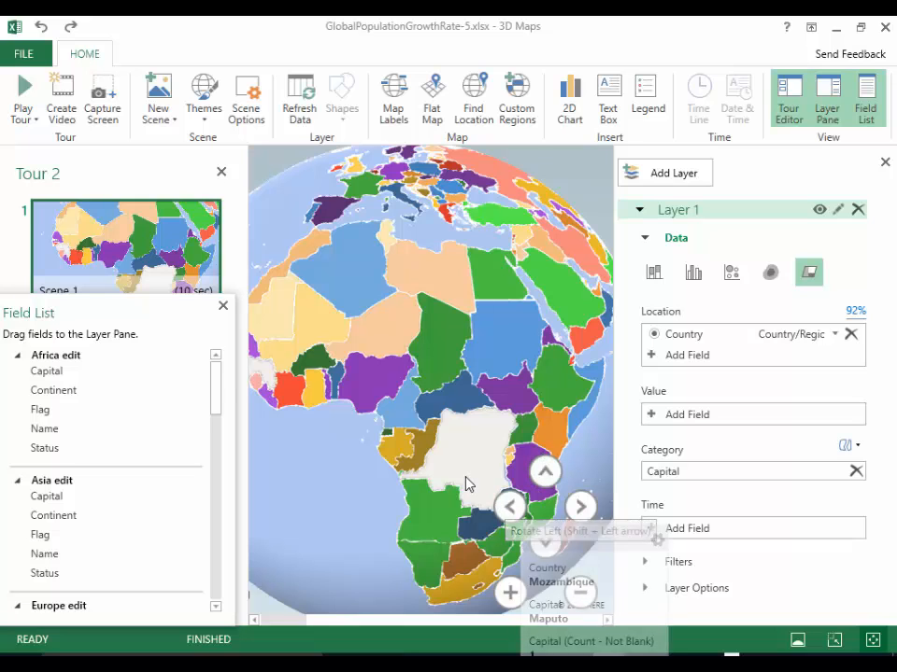
{"action": "left_click_drag", "start_coordinate": [464, 471], "coordinate": [458, 417]}
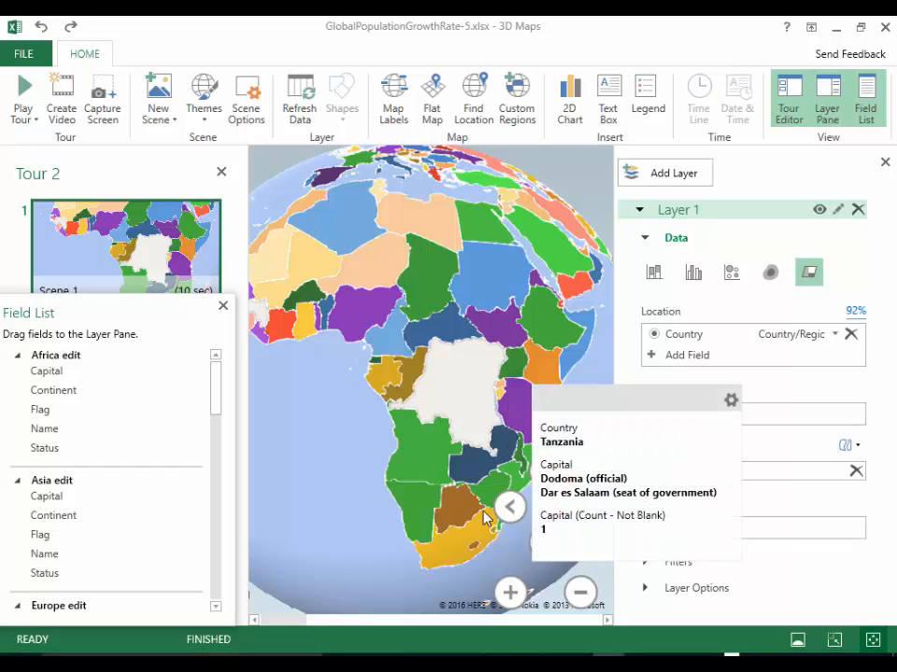
Change Layer 1's visualization to Bubble and adjust the globe's zoom, tilt and rotation
{"action": "left_click", "coordinate": [730, 273]}
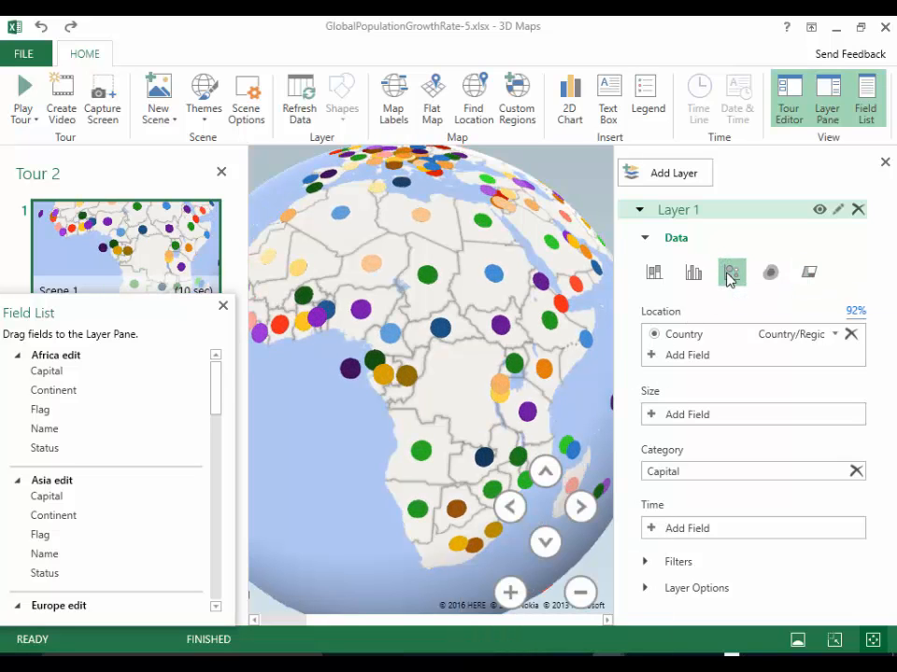
{"action": "left_click", "coordinate": [580, 593]}
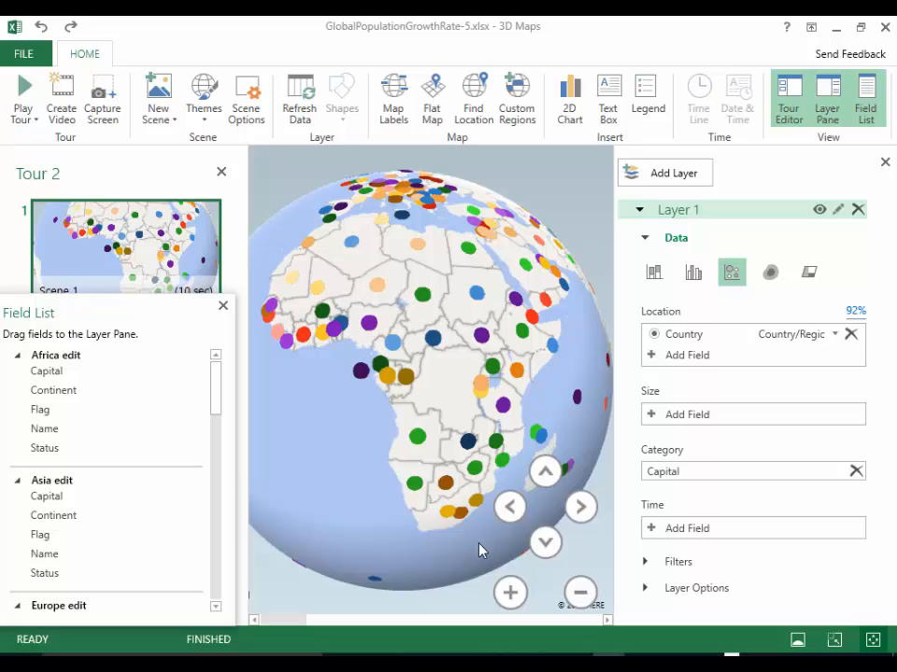
{"action": "left_click", "coordinate": [543, 542]}
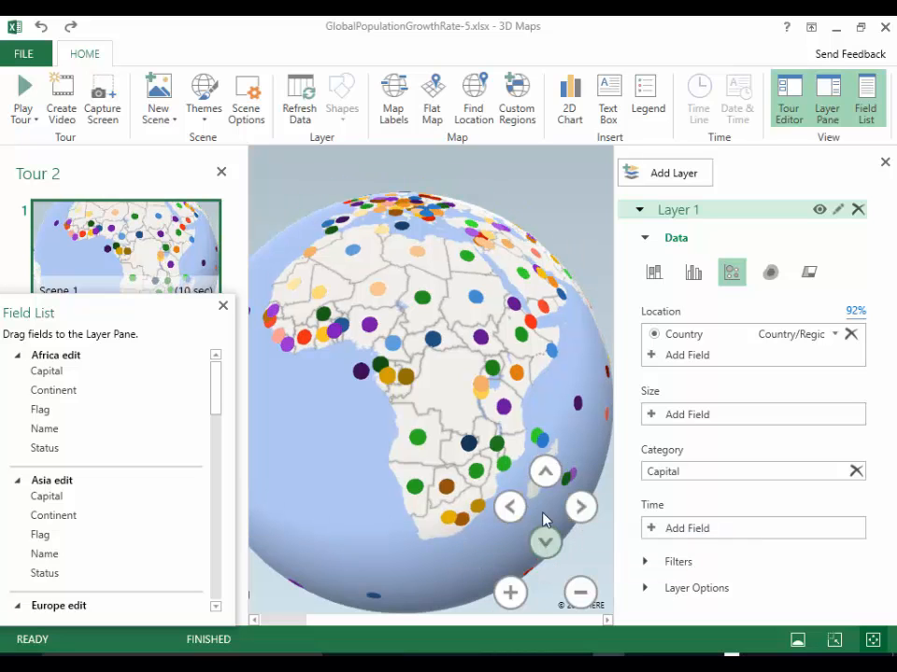
{"action": "left_click", "coordinate": [509, 507]}
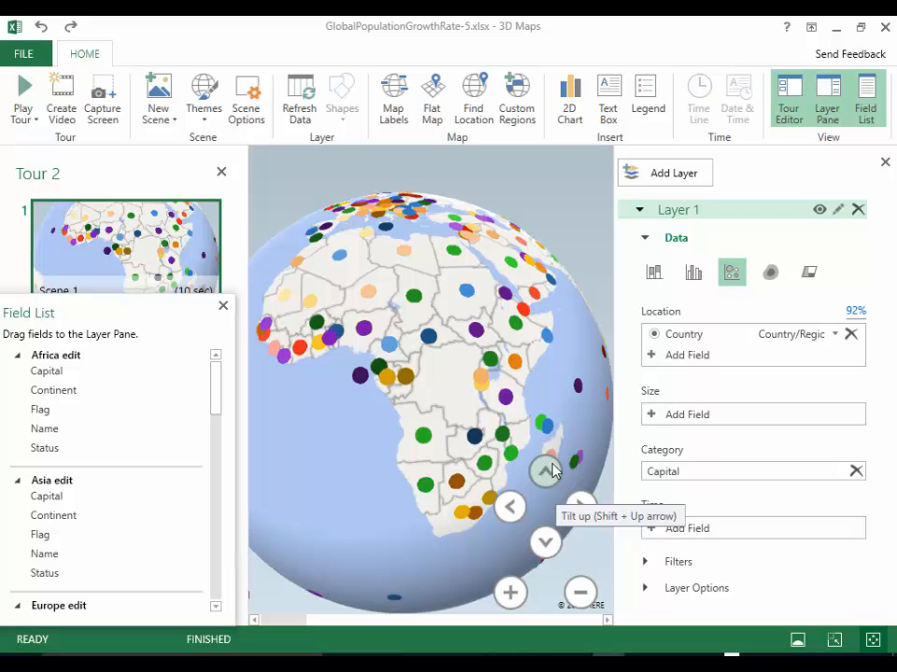
Hide the tour editor and layer pane for a full view of the globe, and restore them with the field list
{"action": "left_click", "coordinate": [789, 103]}
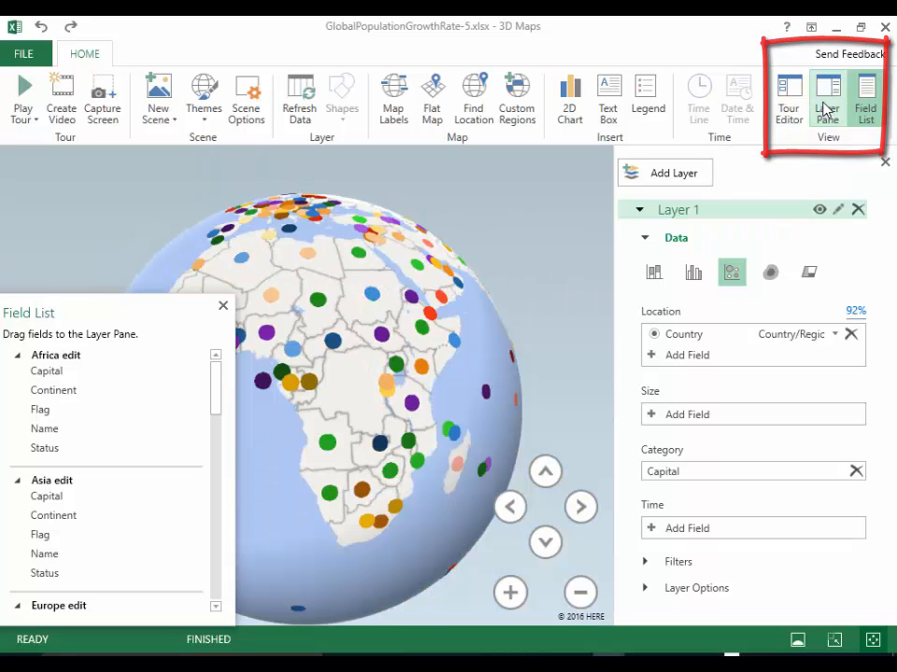
{"action": "left_click", "coordinate": [827, 107]}
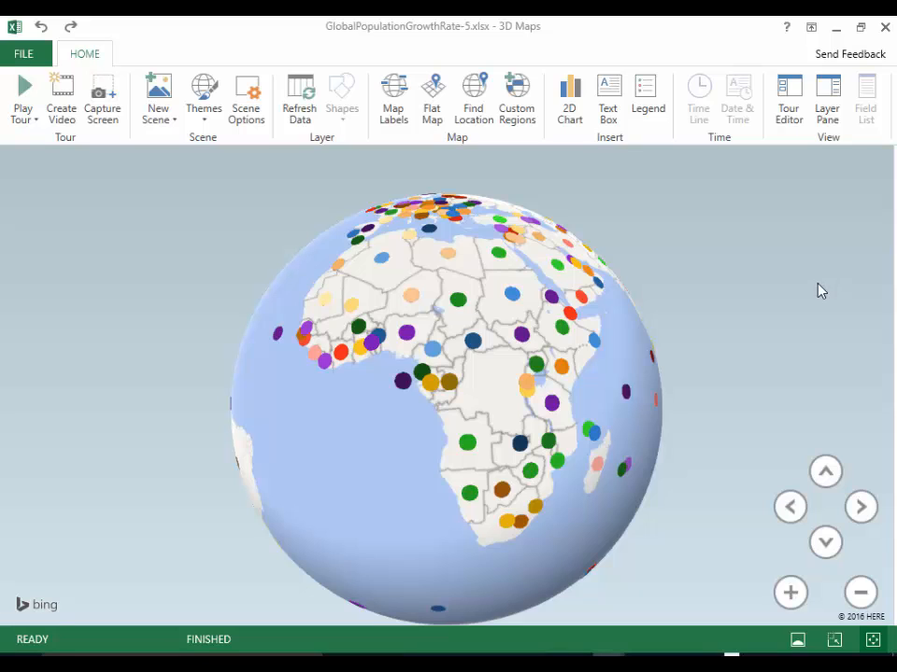
{"action": "mouse_move", "coordinate": [519, 346]}
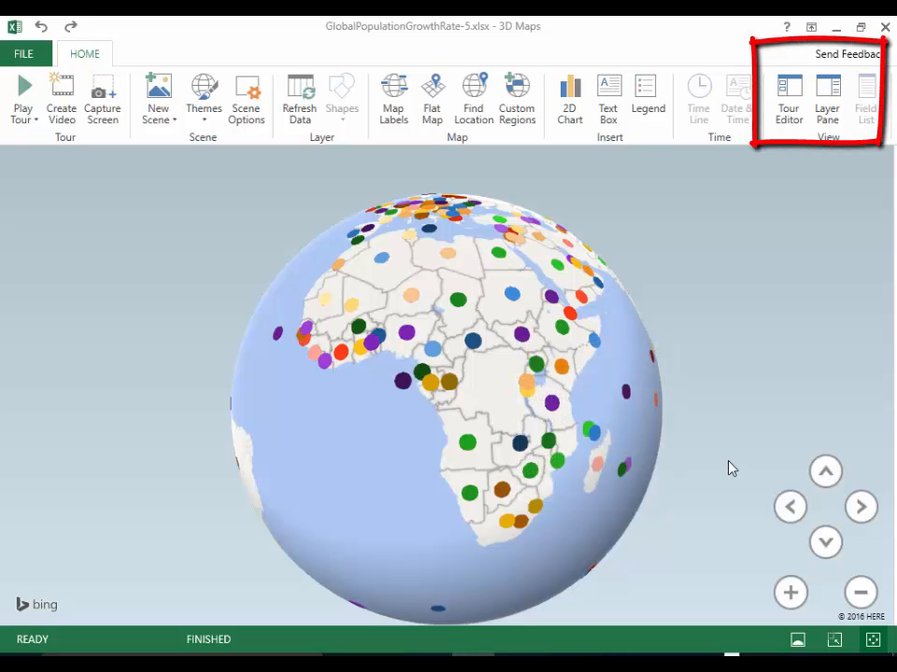
{"action": "left_click", "coordinate": [792, 97]}
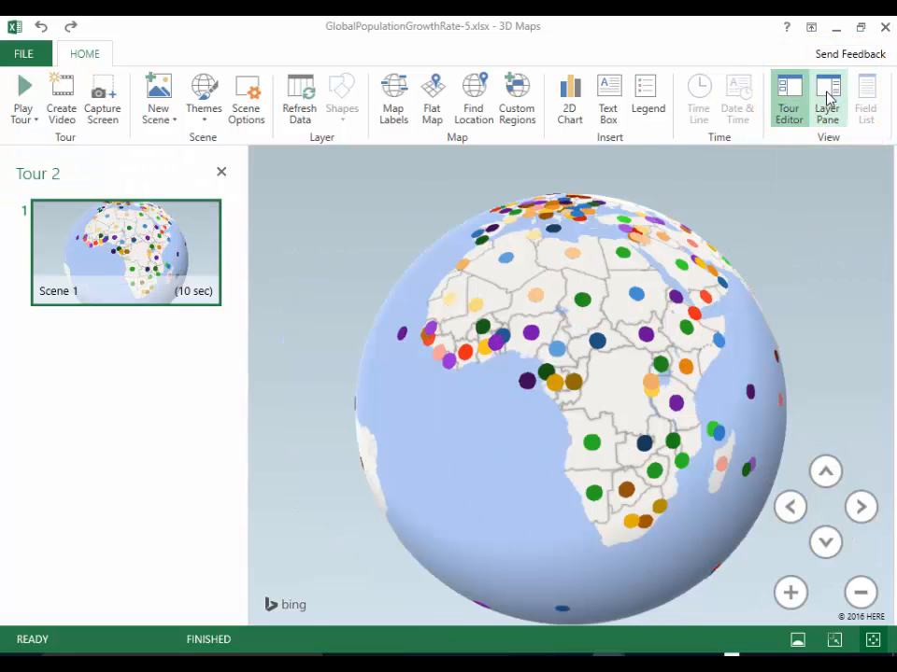
{"action": "left_click", "coordinate": [828, 96]}
{"action": "left_click", "coordinate": [866, 97]}
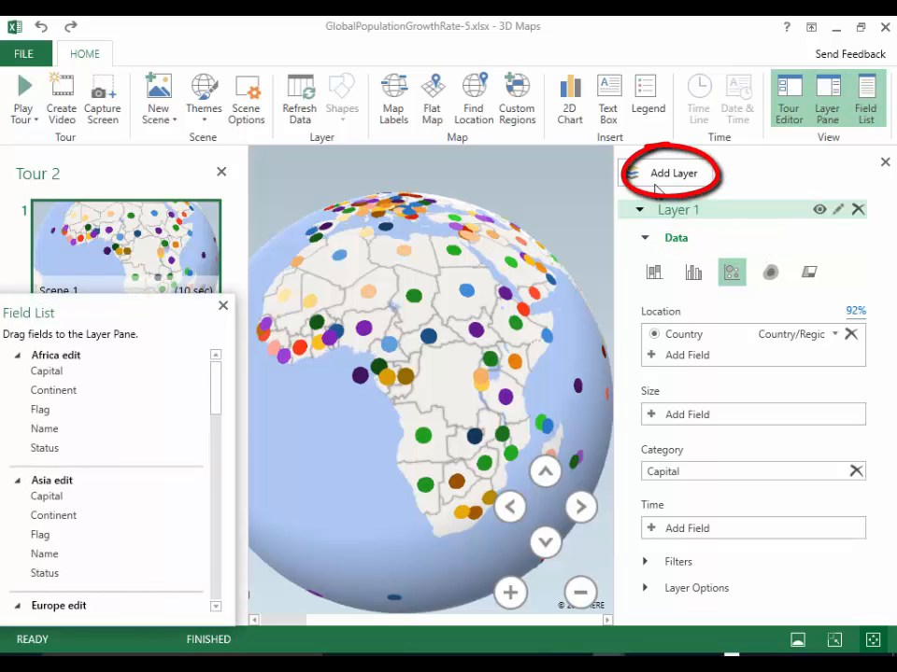
Add a second layer to the scene and name it Growth Rate
{"action": "left_click", "coordinate": [667, 176]}
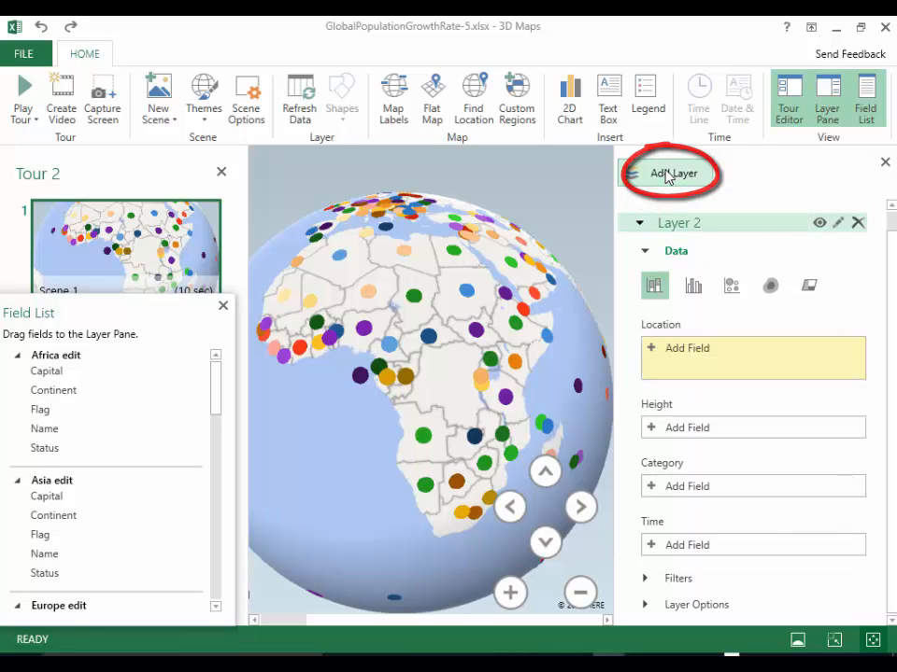
{"action": "left_click", "coordinate": [703, 230]}
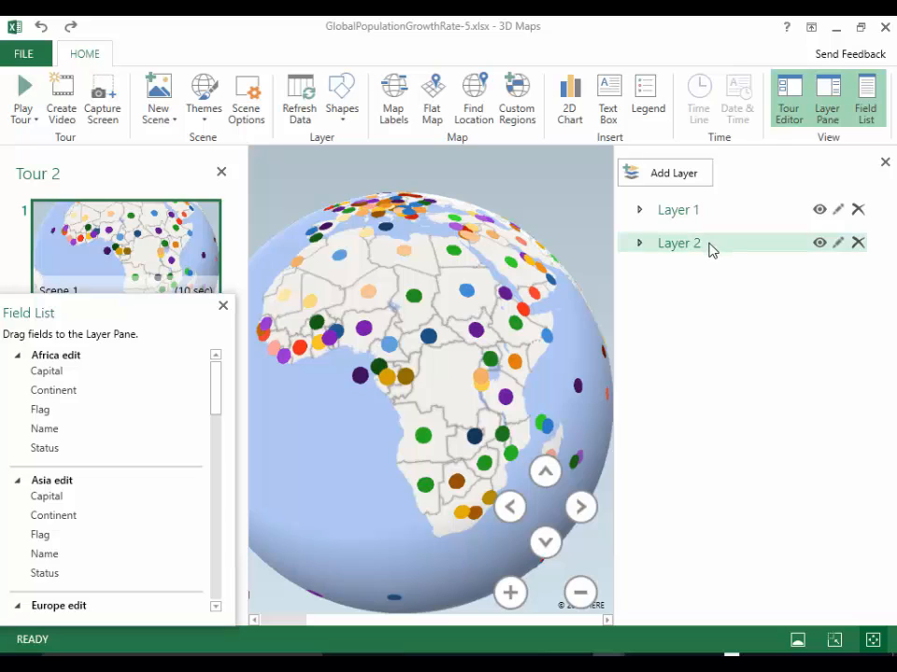
{"action": "left_click", "coordinate": [714, 245]}
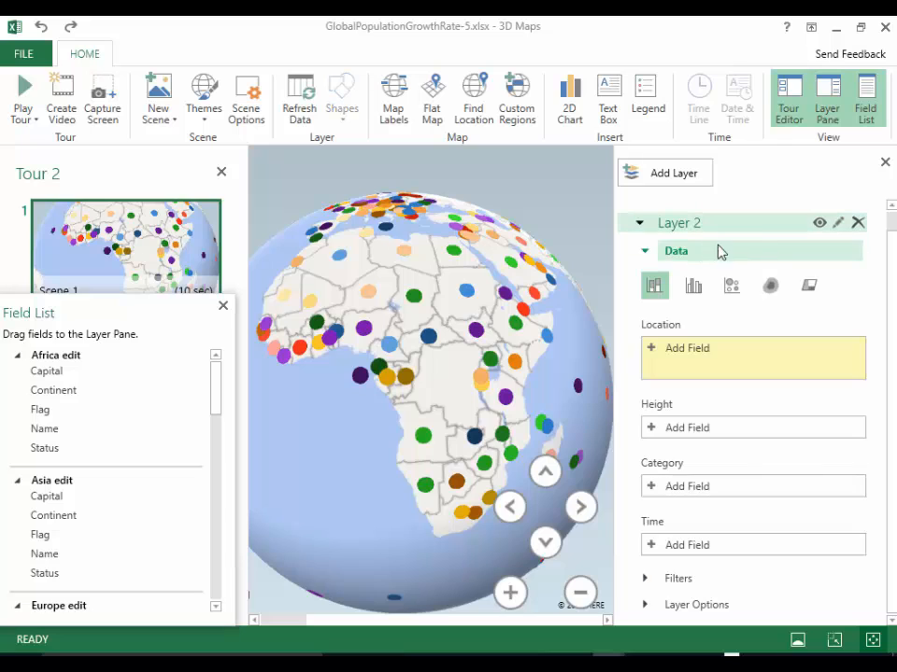
{"action": "left_click", "coordinate": [837, 222]}
{"action": "left_click_drag", "start_coordinate": [760, 224], "coordinate": [619, 228]}
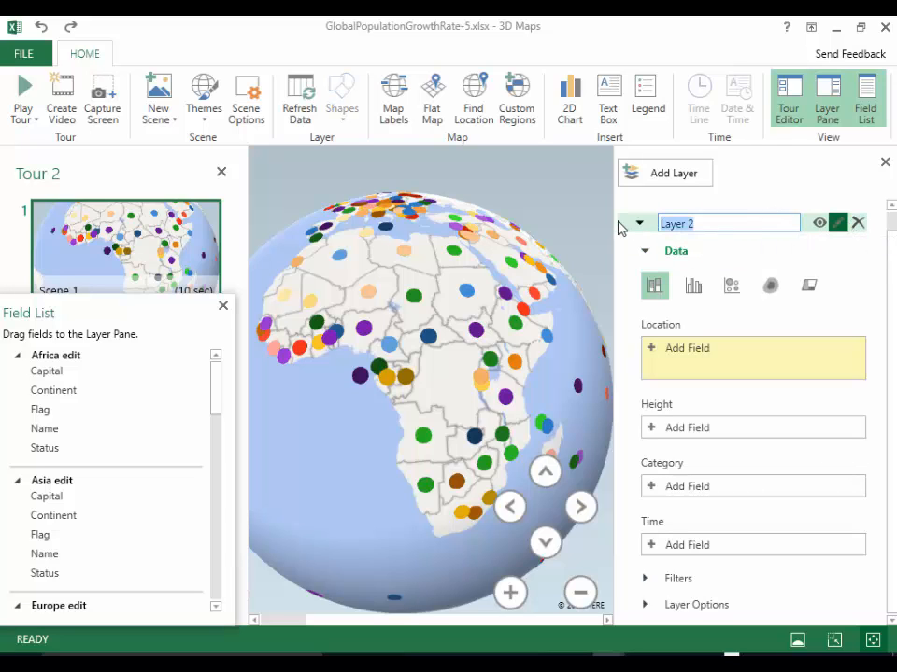
{"action": "type", "text": "Growth Rate"}
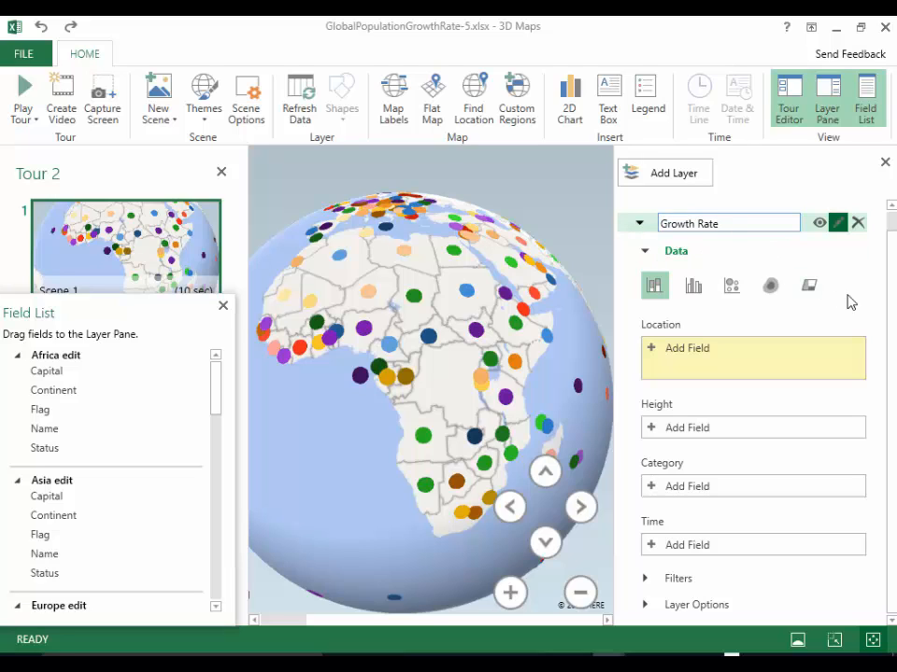
{"action": "key", "text": "Return"}
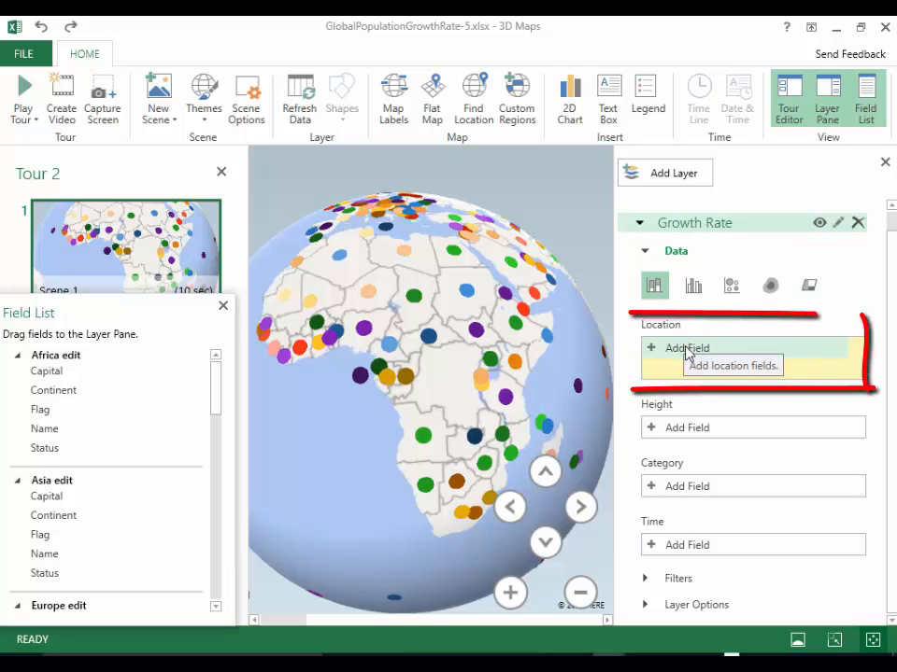
Set the Growth Rate layer's location to Country from Global Pop by Country, with geographical type Country/Region
{"action": "left_click", "coordinate": [687, 350]}
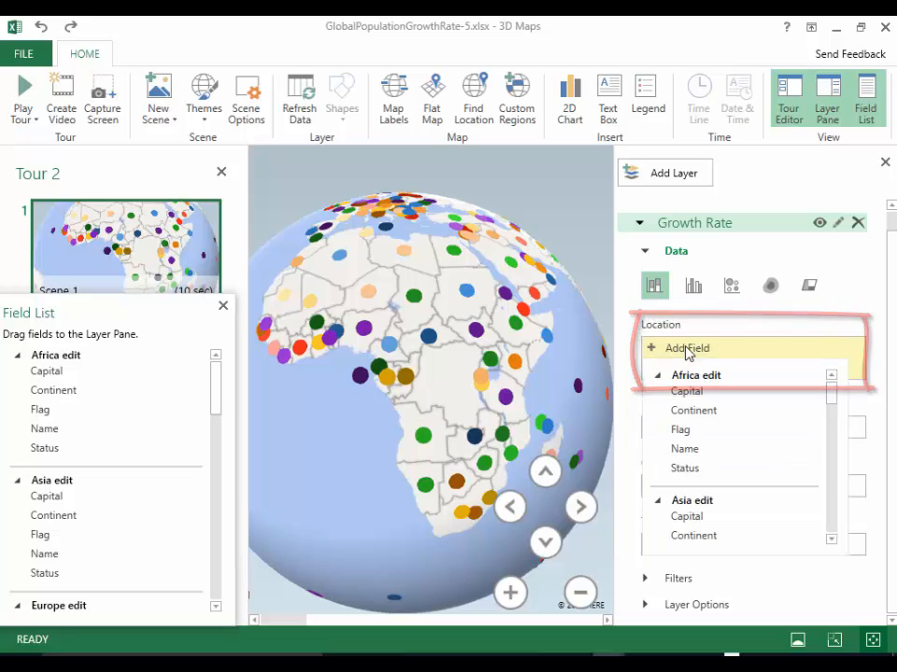
{"action": "left_click_drag", "start_coordinate": [834, 397], "coordinate": [822, 506]}
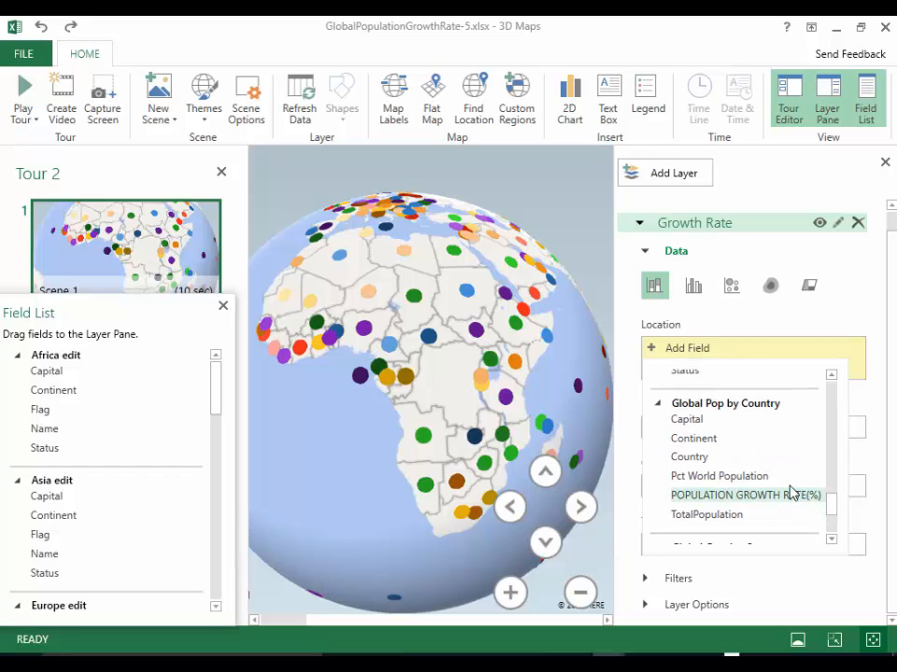
{"action": "left_click", "coordinate": [740, 457]}
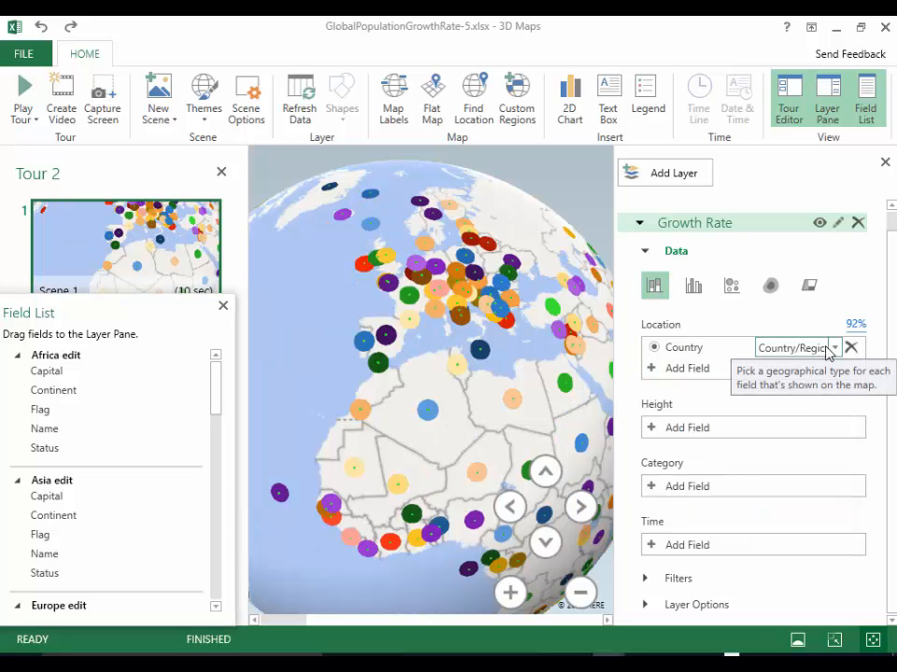
{"action": "left_click", "coordinate": [835, 349]}
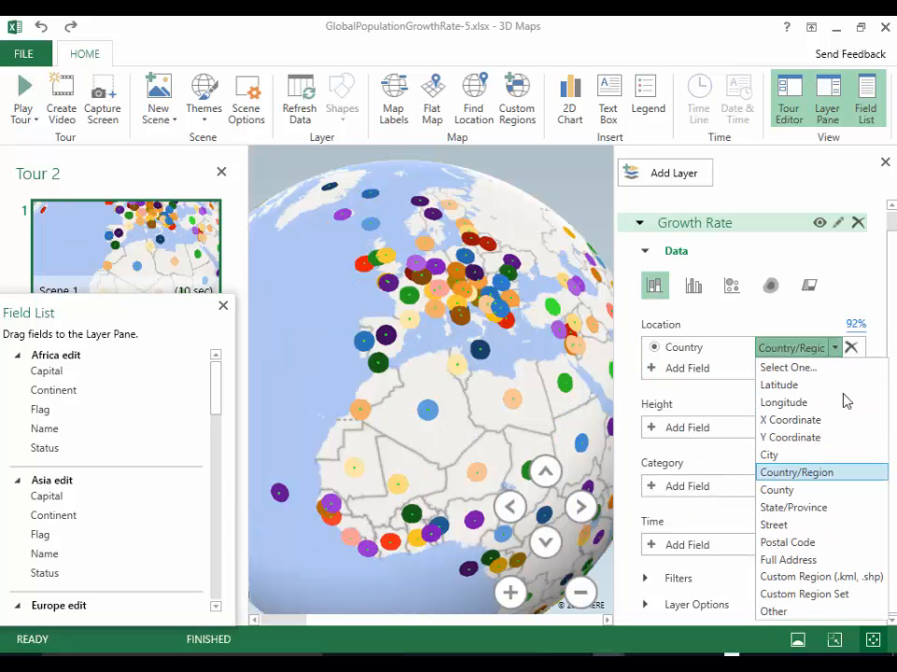
{"action": "left_click", "coordinate": [843, 482]}
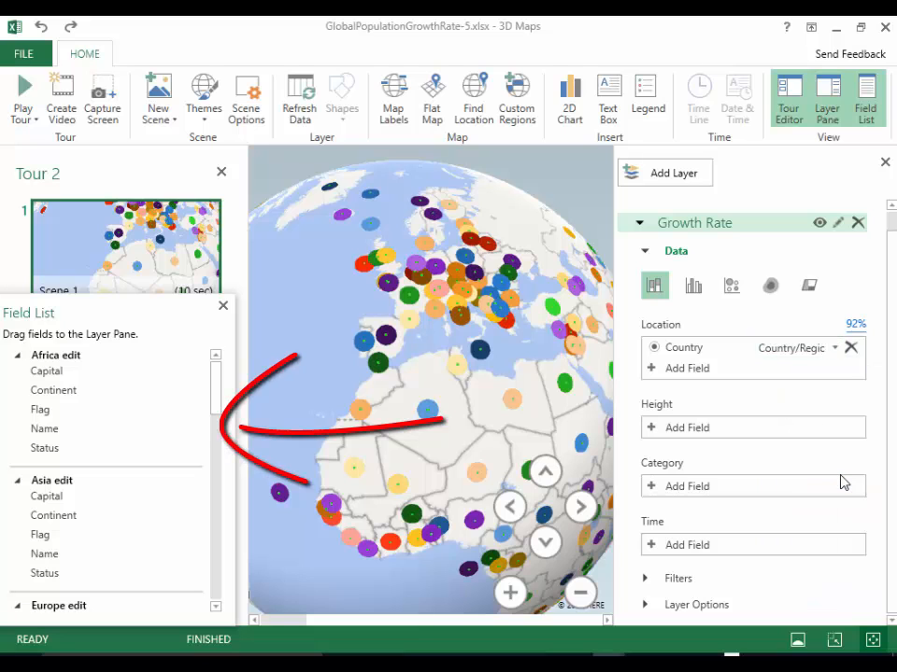
Use POPULATION GROWTH RATE(%) from Global Pop by Country as the Growth Rate layer's category and remove its legend
{"action": "left_click_drag", "start_coordinate": [136, 314], "coordinate": [258, 240]}
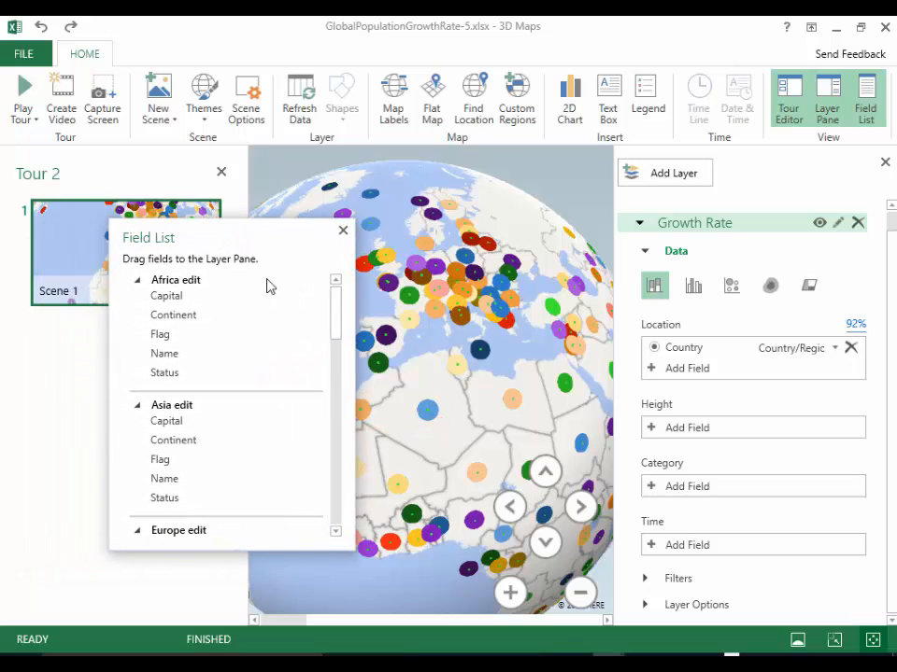
{"action": "left_click_drag", "start_coordinate": [339, 331], "coordinate": [336, 492]}
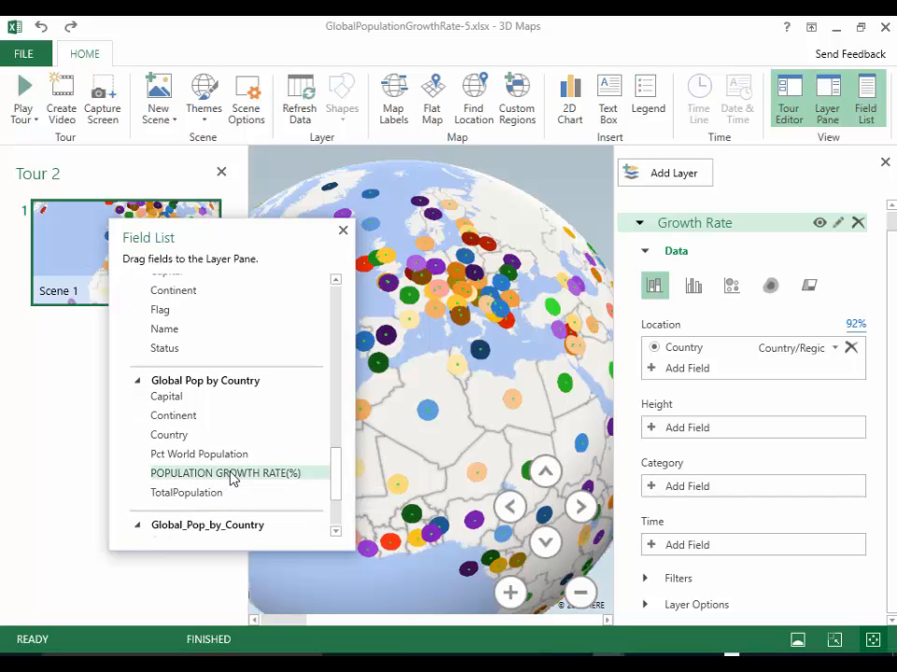
{"action": "left_click_drag", "start_coordinate": [232, 478], "coordinate": [661, 488]}
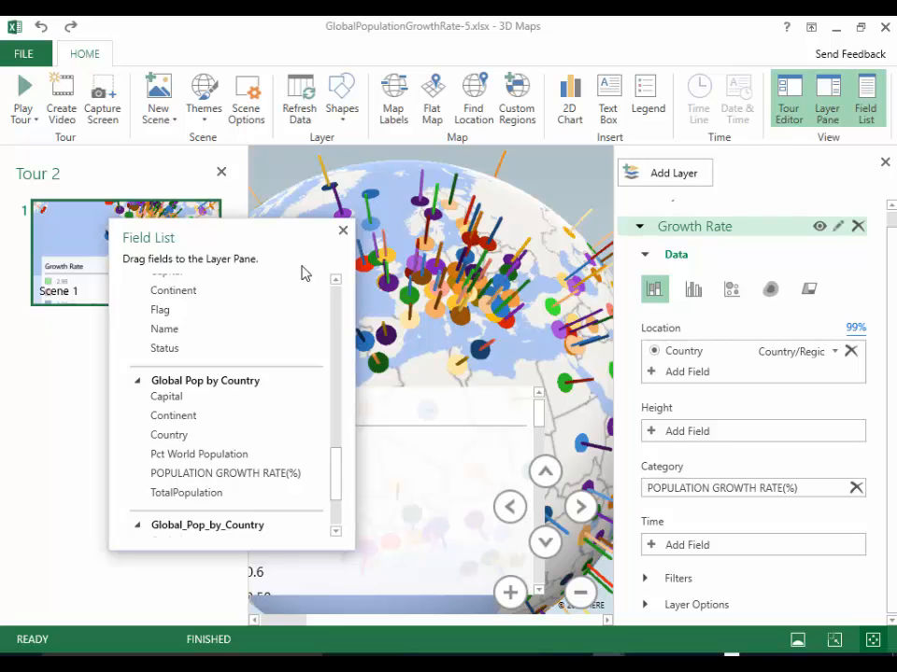
{"action": "left_click_drag", "start_coordinate": [286, 245], "coordinate": [195, 261]}
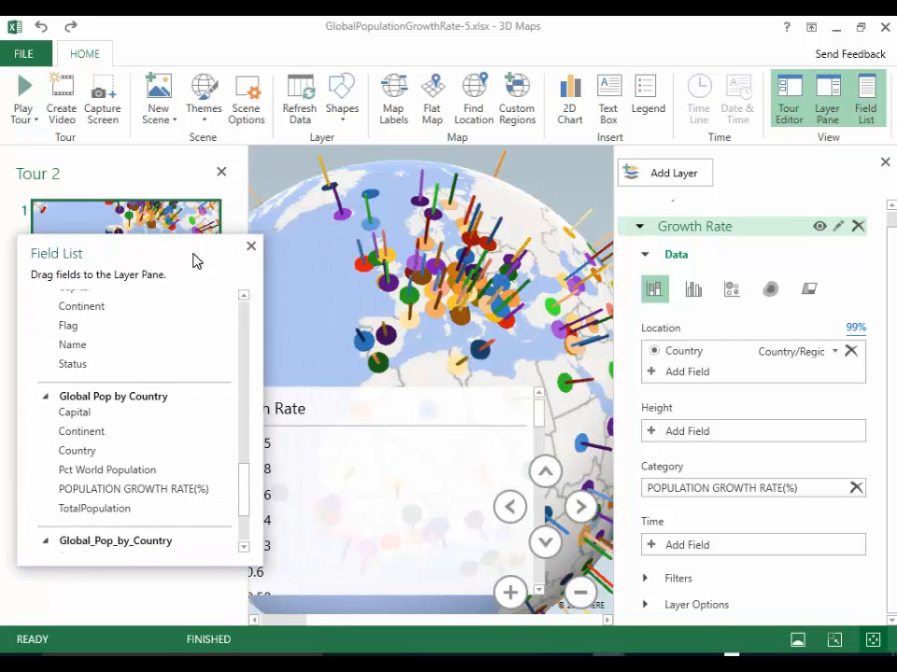
{"action": "right_click", "coordinate": [367, 416]}
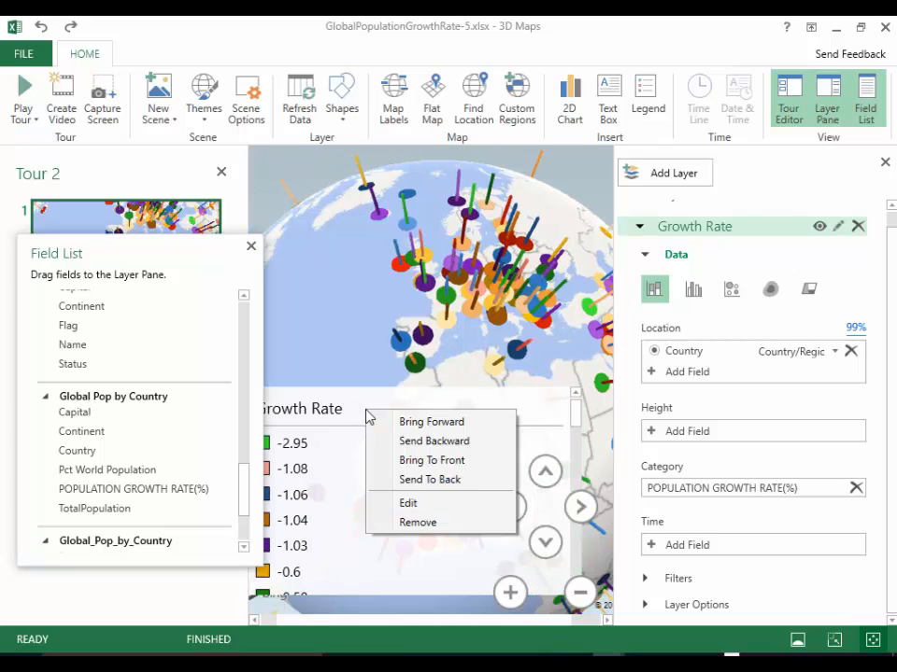
{"action": "left_click", "coordinate": [423, 523]}
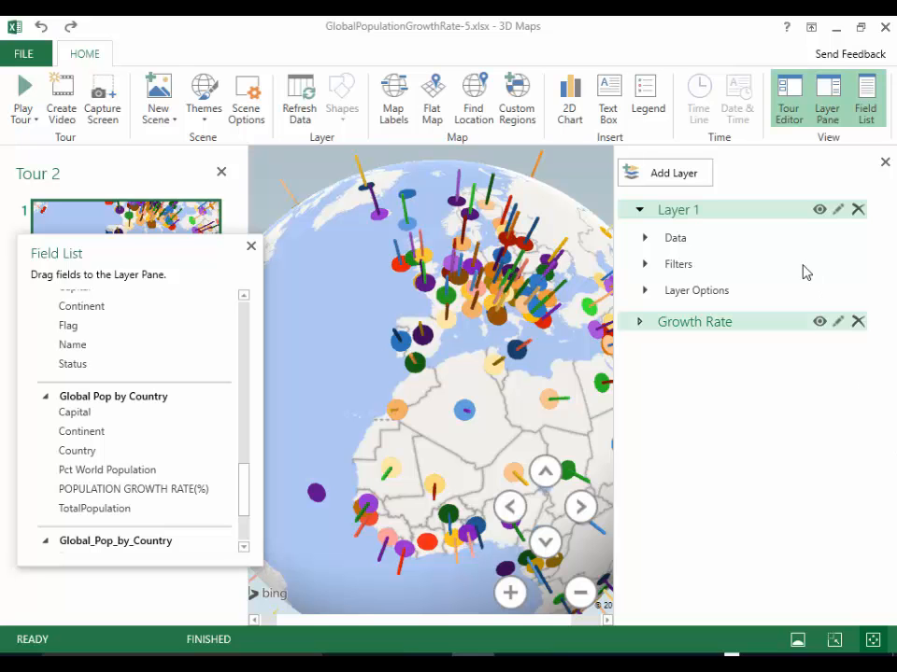
Hide the tour editor and layer pane, zoom the globe out and rotate it to centre on Africa
{"action": "left_click", "coordinate": [789, 110]}
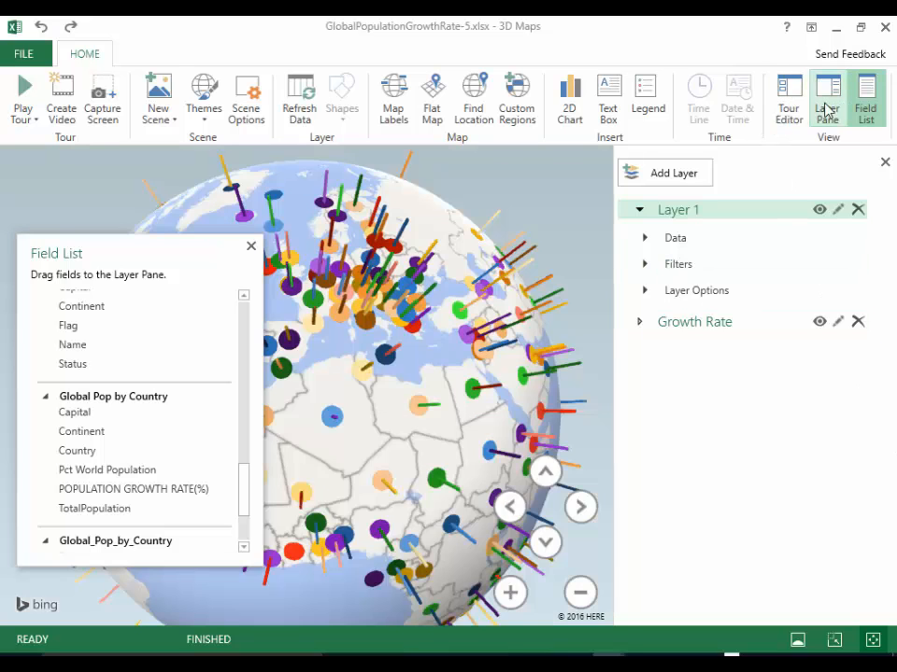
{"action": "left_click", "coordinate": [825, 112]}
{"action": "left_click", "coordinate": [864, 110]}
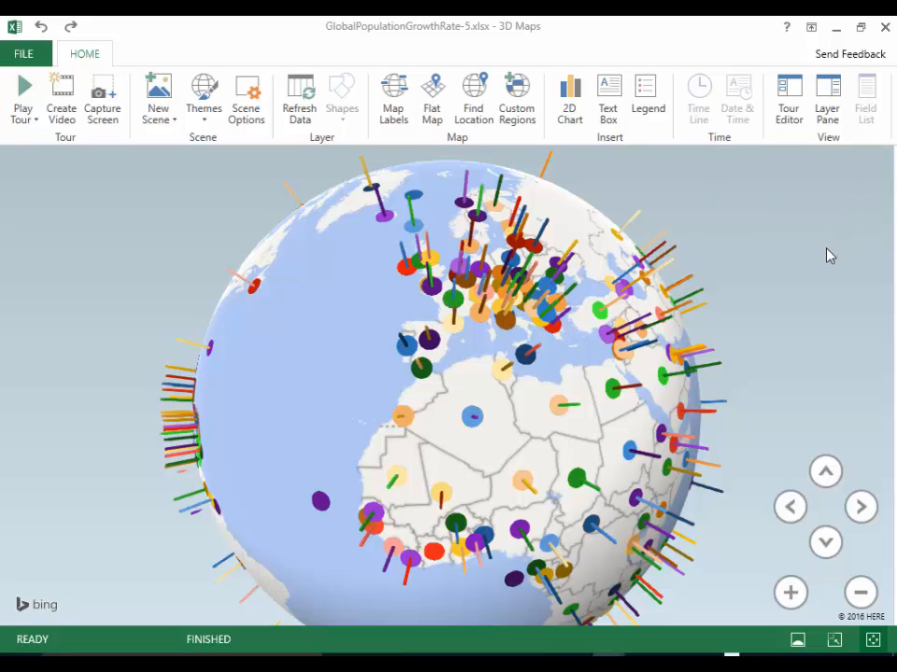
{"action": "left_click", "coordinate": [860, 594]}
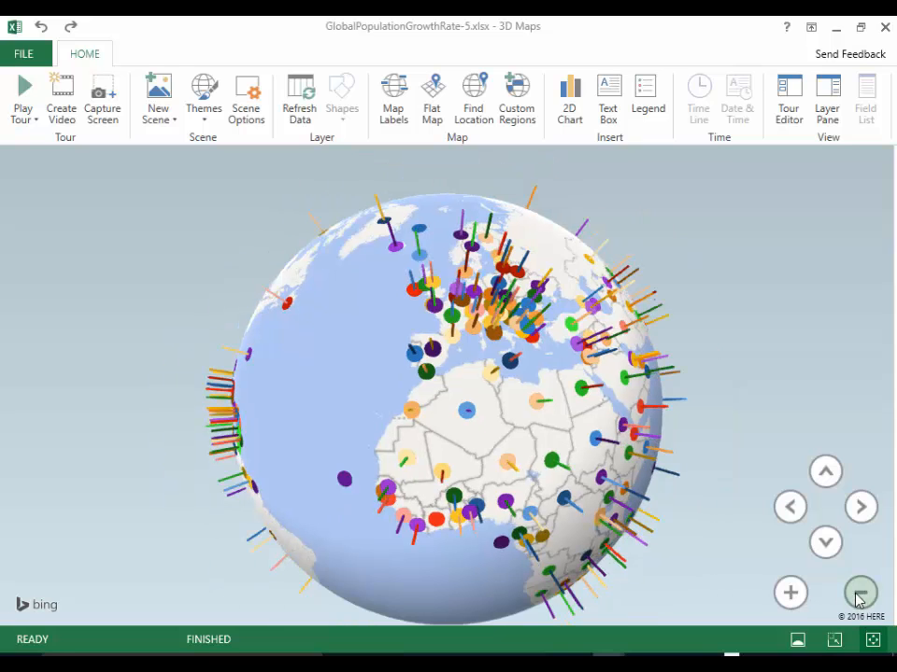
{"action": "left_click", "coordinate": [860, 594]}
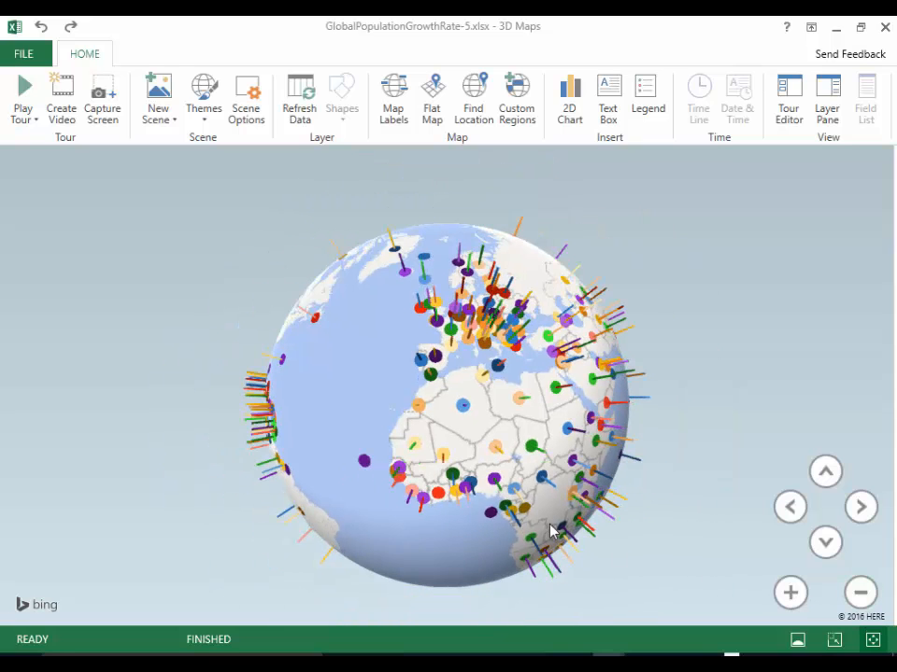
{"action": "left_click_drag", "start_coordinate": [541, 510], "coordinate": [491, 445]}
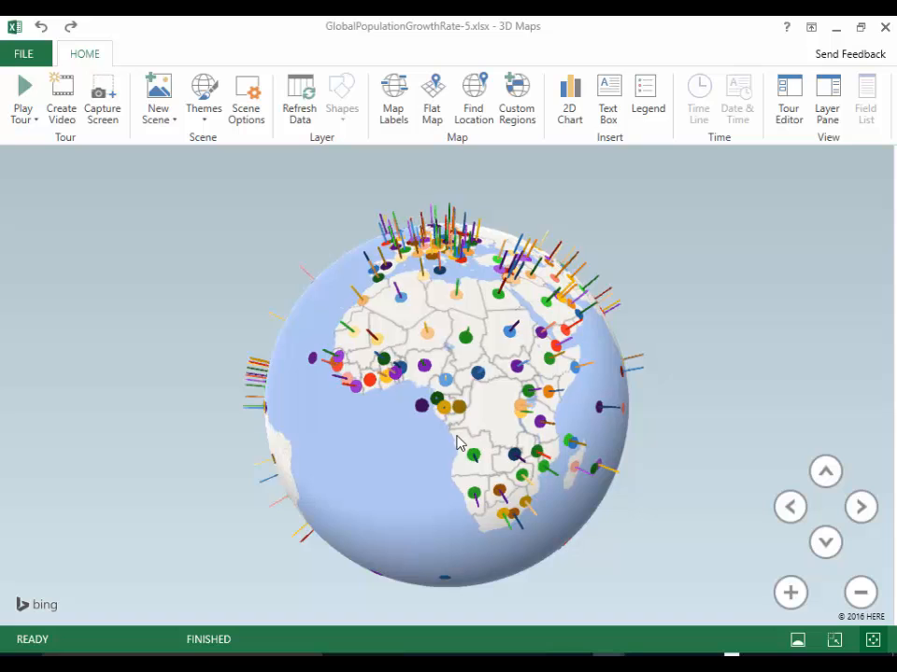
{"action": "mouse_move", "coordinate": [481, 339]}
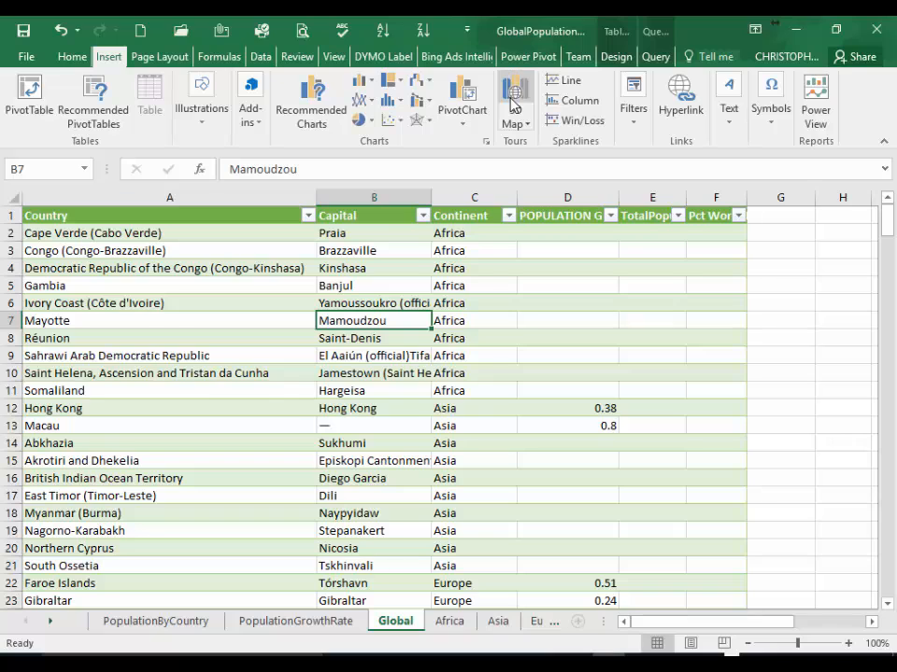
Launch 3D Maps from the Global sheet, open Tour 1 and move the field list clear of the globe
{"action": "left_click", "coordinate": [524, 91]}
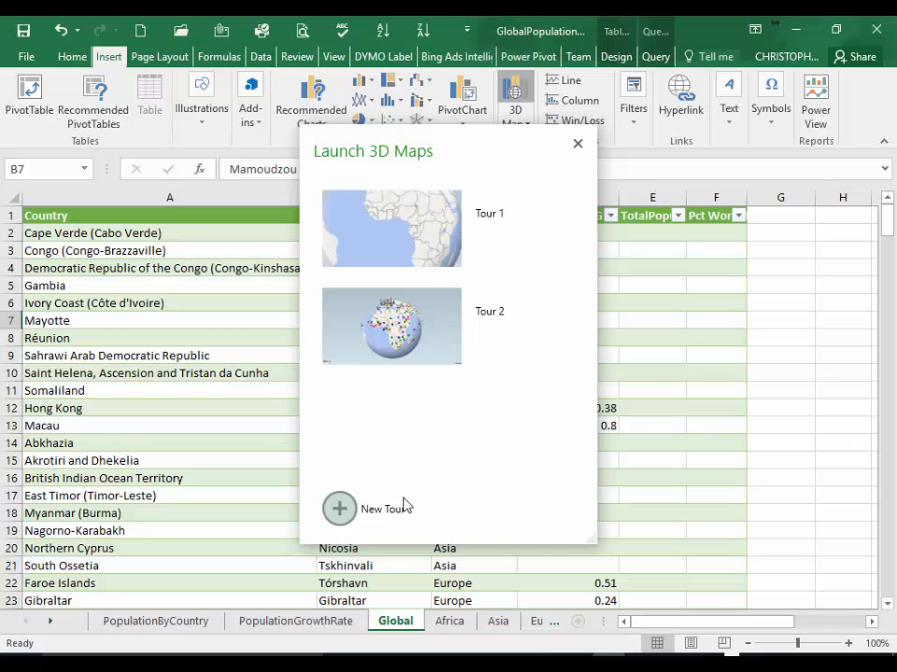
{"action": "left_click", "coordinate": [439, 247]}
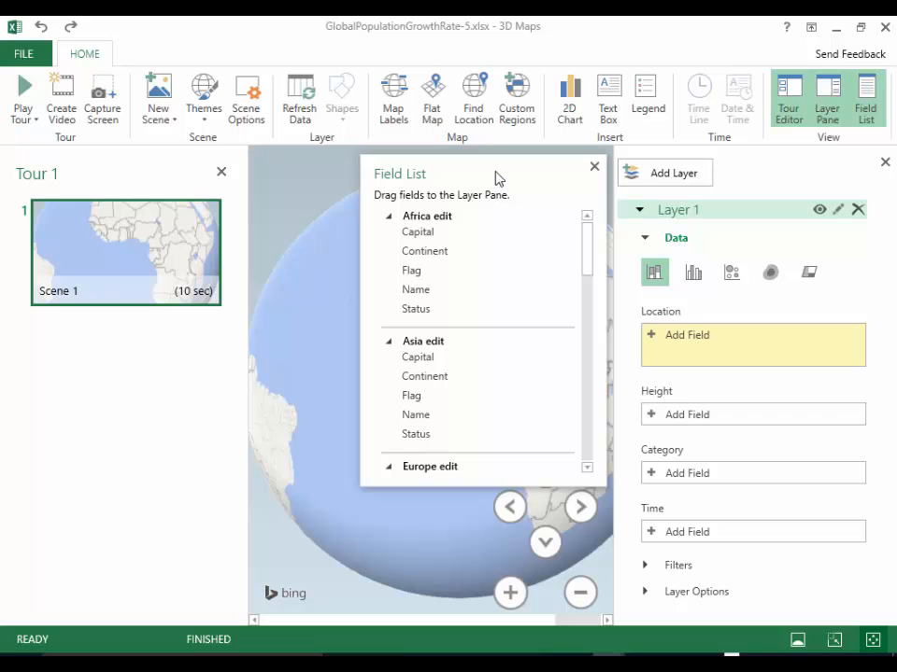
{"action": "left_click_drag", "start_coordinate": [498, 175], "coordinate": [173, 271]}
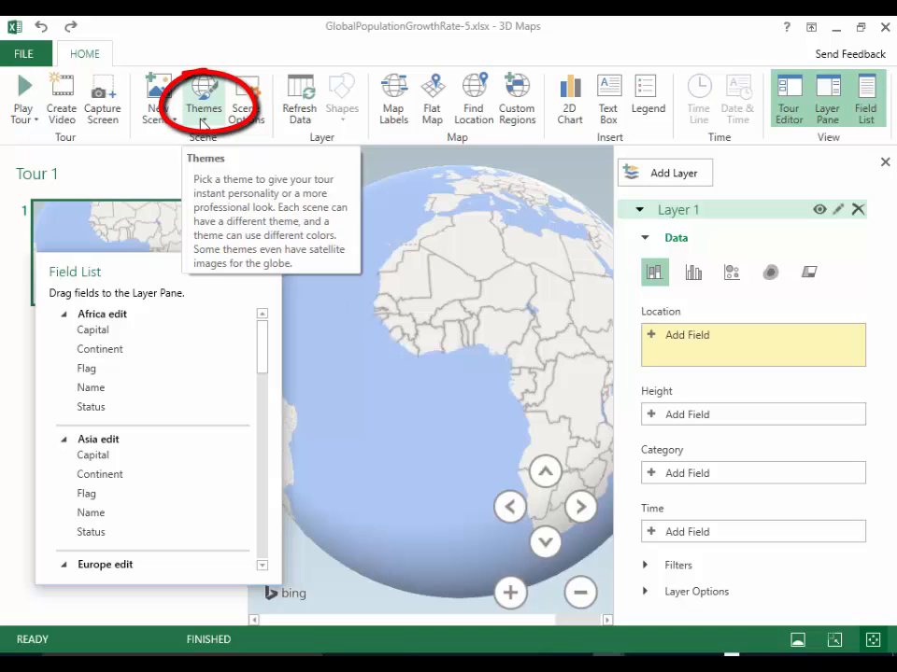
Try a light grey and a dark theme on Tour 1's globe, and restore the Power Map theme
{"action": "left_click", "coordinate": [203, 118]}
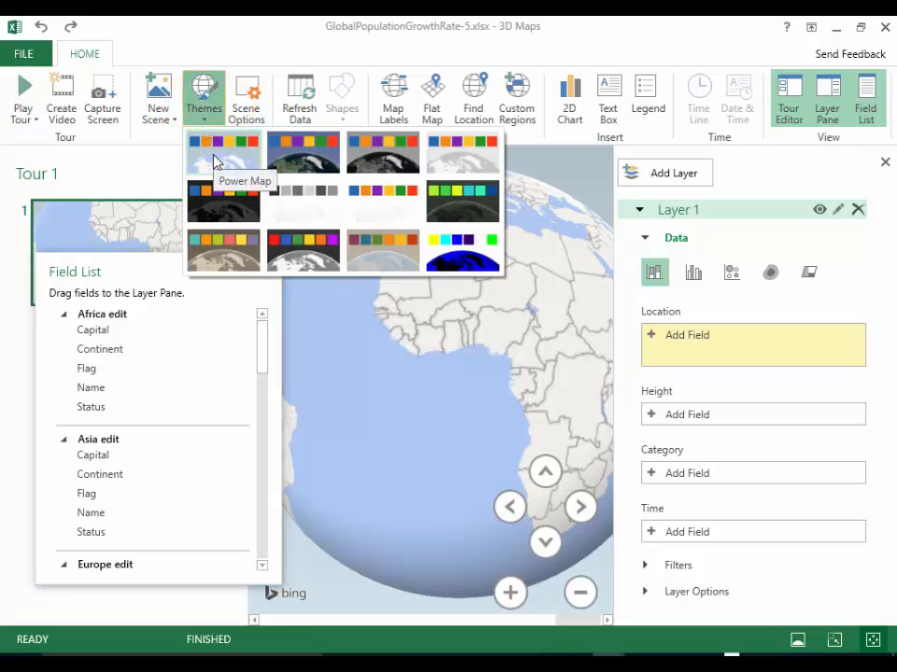
{"action": "left_click", "coordinate": [463, 154]}
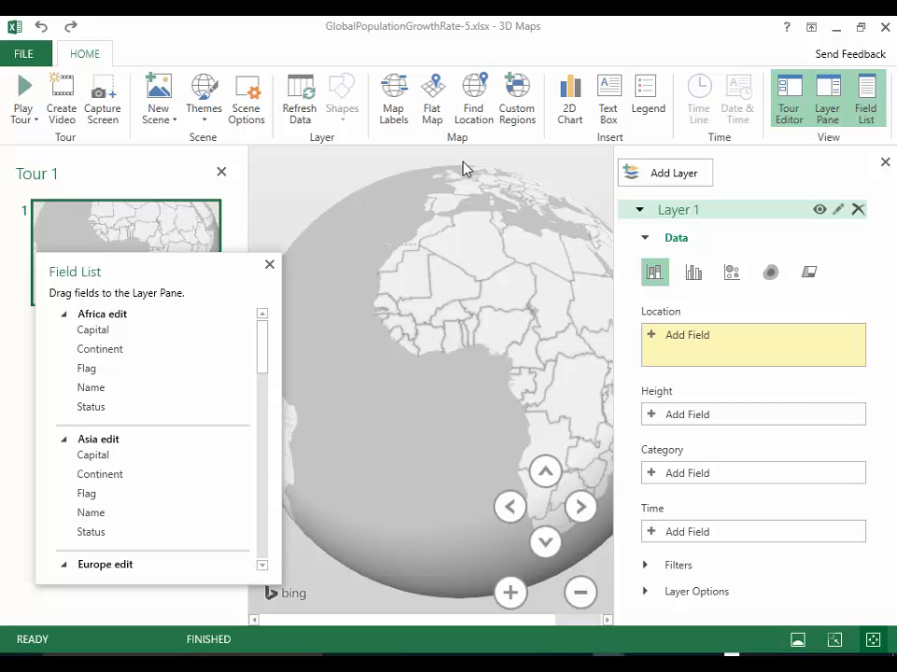
{"action": "left_click", "coordinate": [207, 134]}
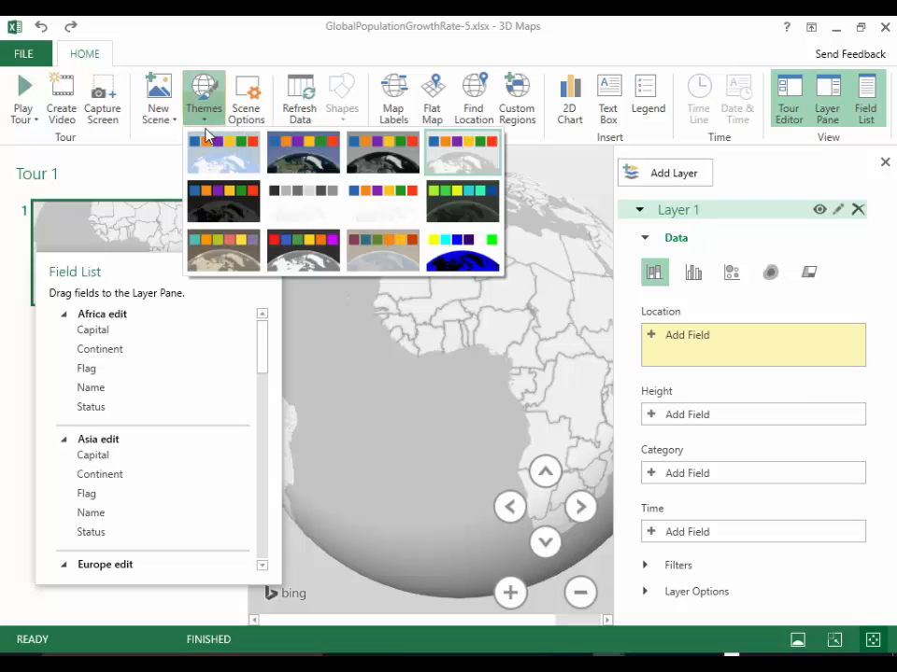
{"action": "left_click", "coordinate": [207, 207]}
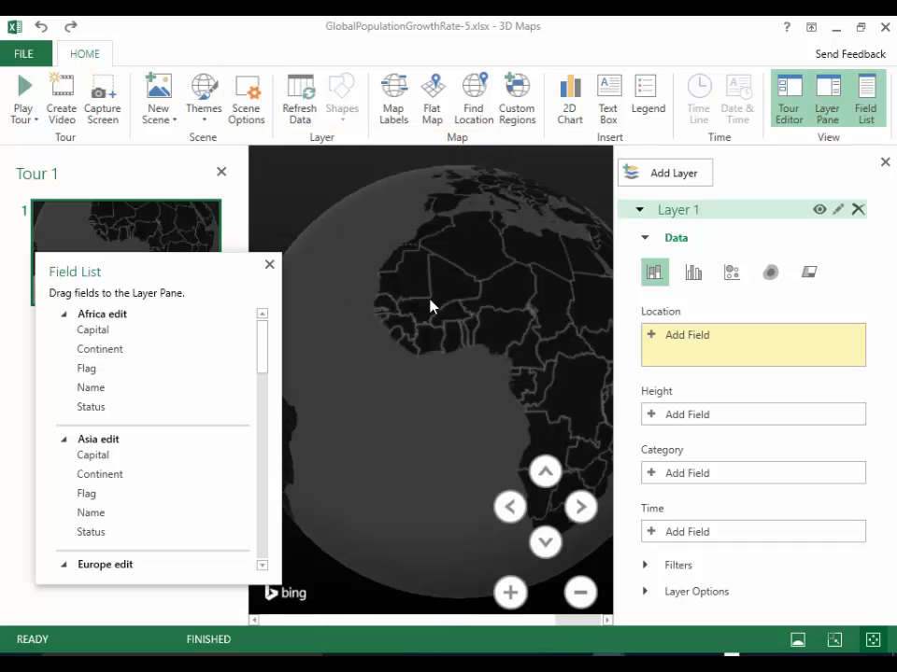
{"action": "left_click_drag", "start_coordinate": [466, 291], "coordinate": [366, 385]}
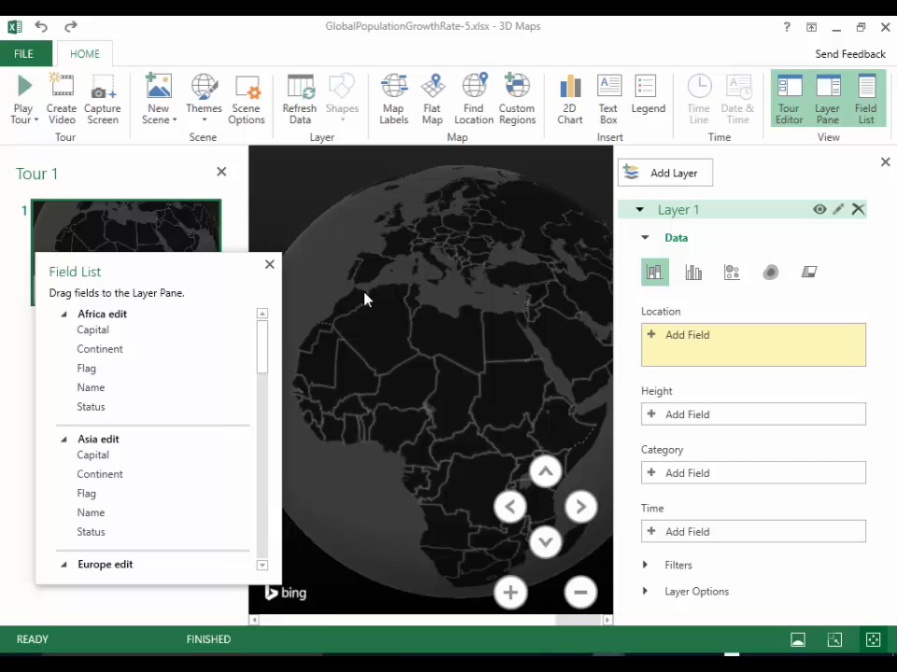
{"action": "left_click", "coordinate": [205, 110]}
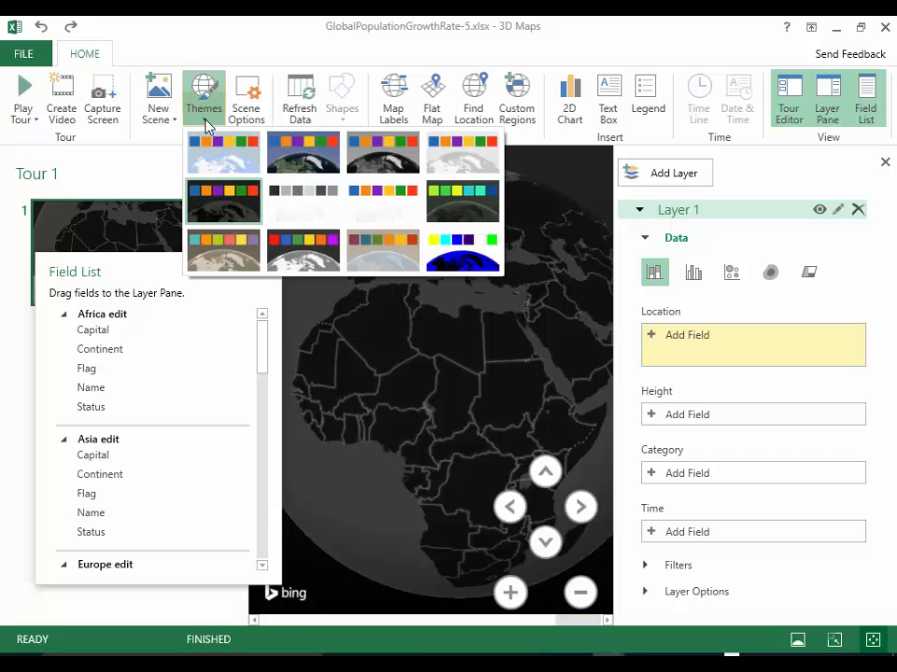
{"action": "left_click", "coordinate": [215, 156]}
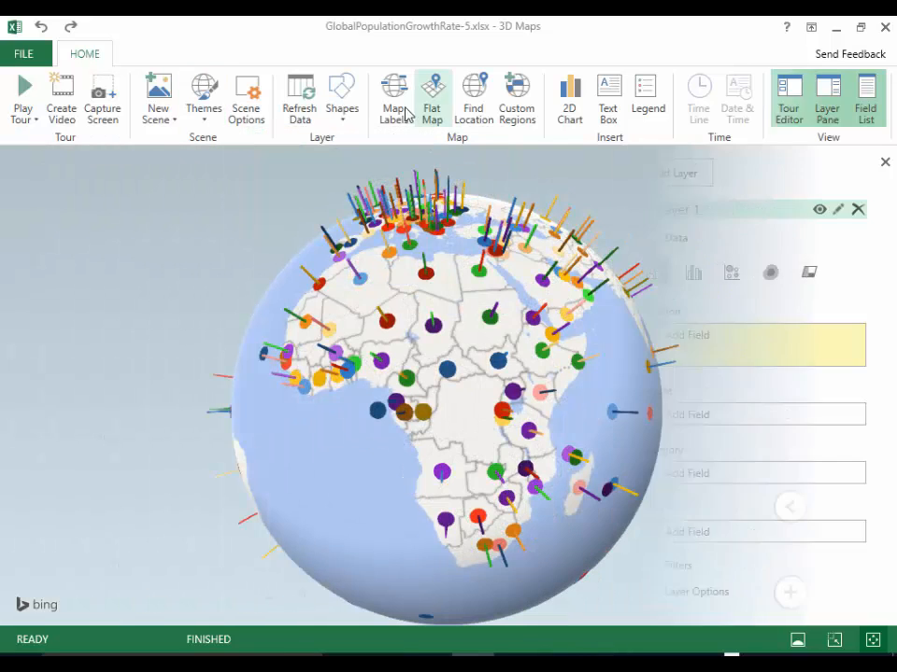
Turn on map labels for the pinned population globe and zoom in on the Central African Republic
{"action": "left_click", "coordinate": [394, 101]}
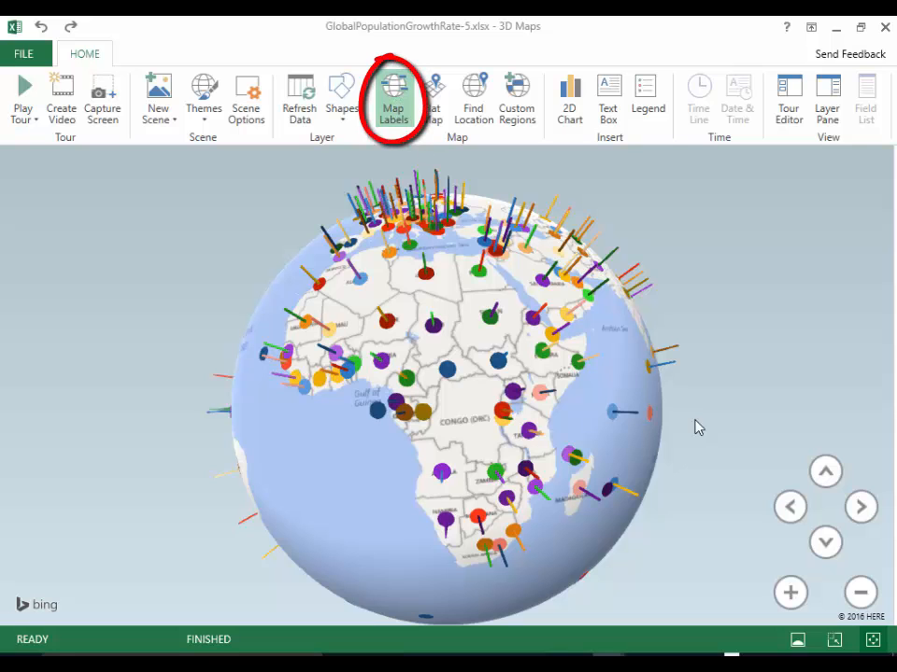
{"action": "left_click", "coordinate": [790, 594]}
{"action": "left_click", "coordinate": [790, 594]}
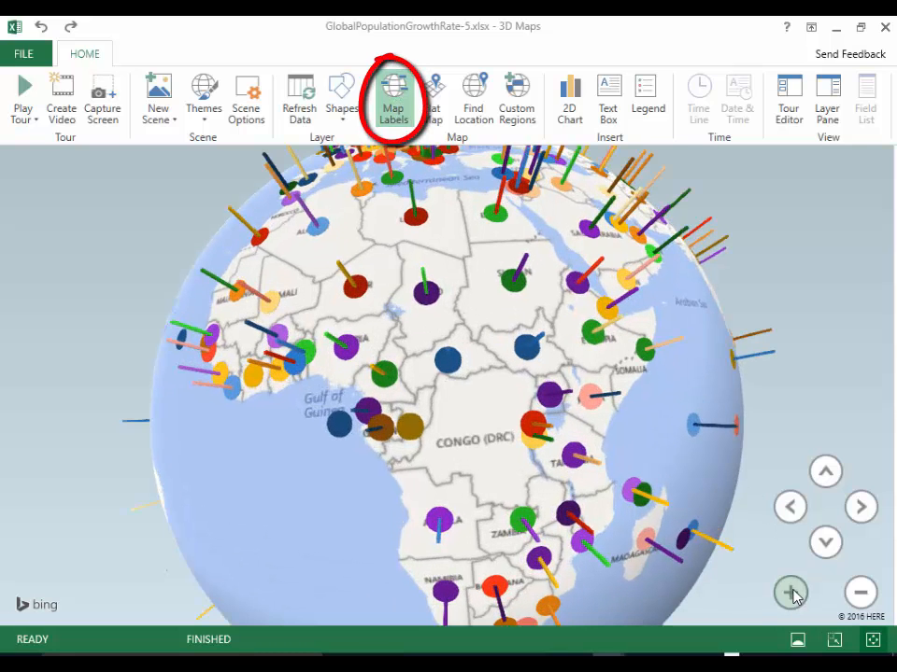
{"action": "left_click", "coordinate": [791, 593]}
{"action": "left_click", "coordinate": [790, 593]}
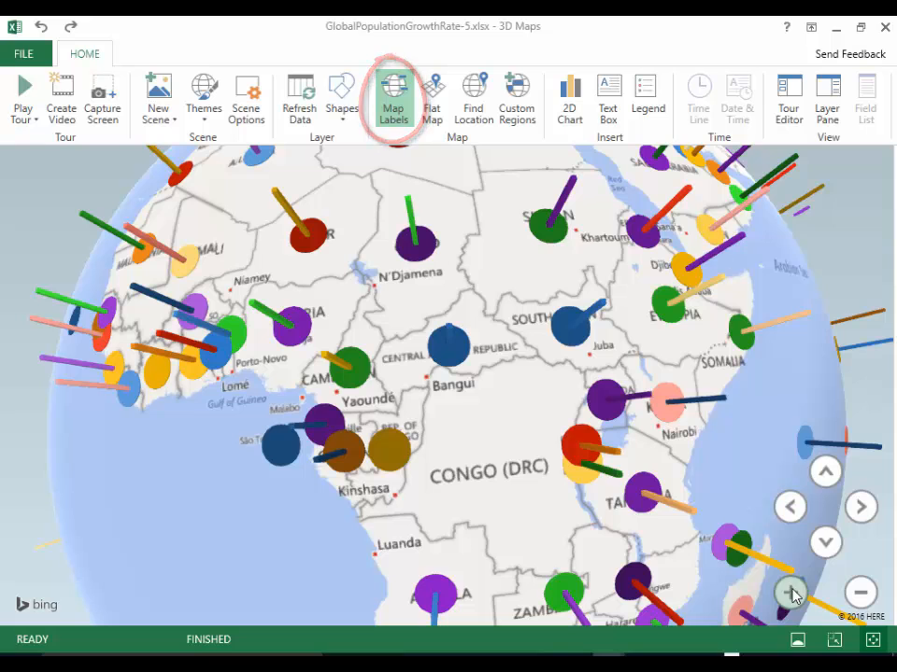
{"action": "left_click", "coordinate": [790, 593]}
{"action": "left_click", "coordinate": [790, 593]}
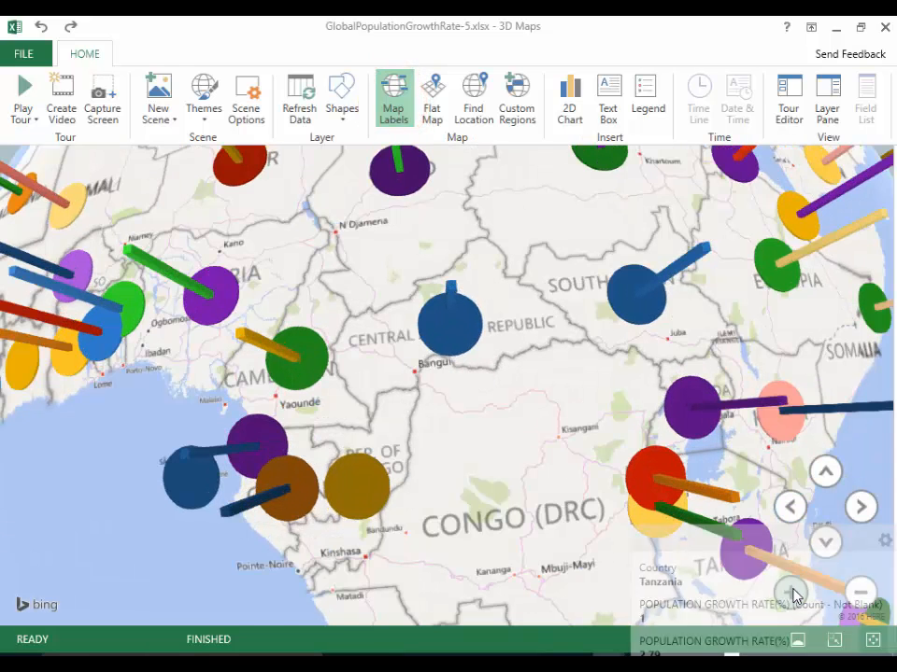
{"action": "left_click", "coordinate": [790, 593]}
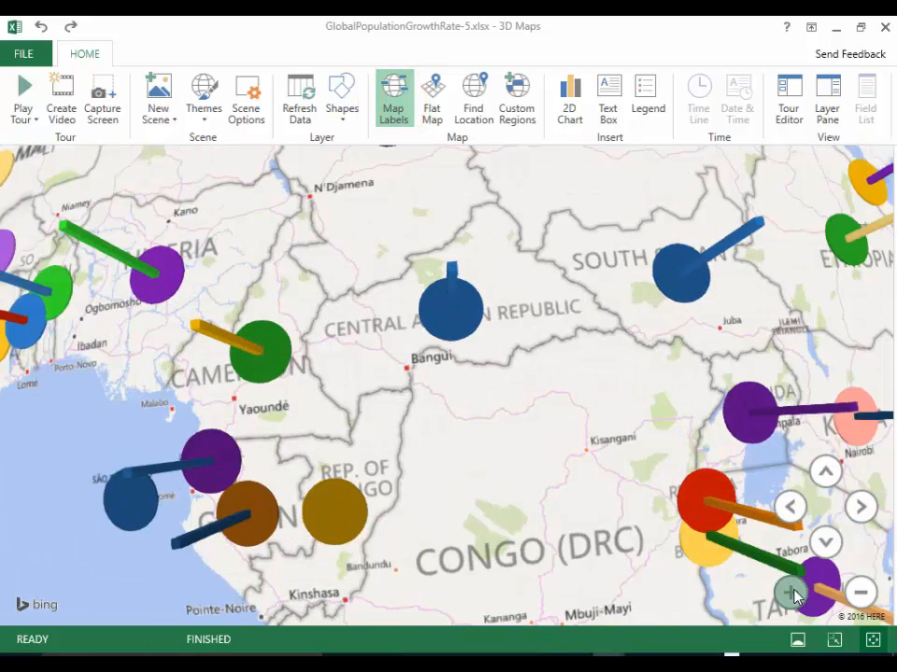
{"action": "left_click", "coordinate": [790, 593]}
{"action": "left_click", "coordinate": [791, 593]}
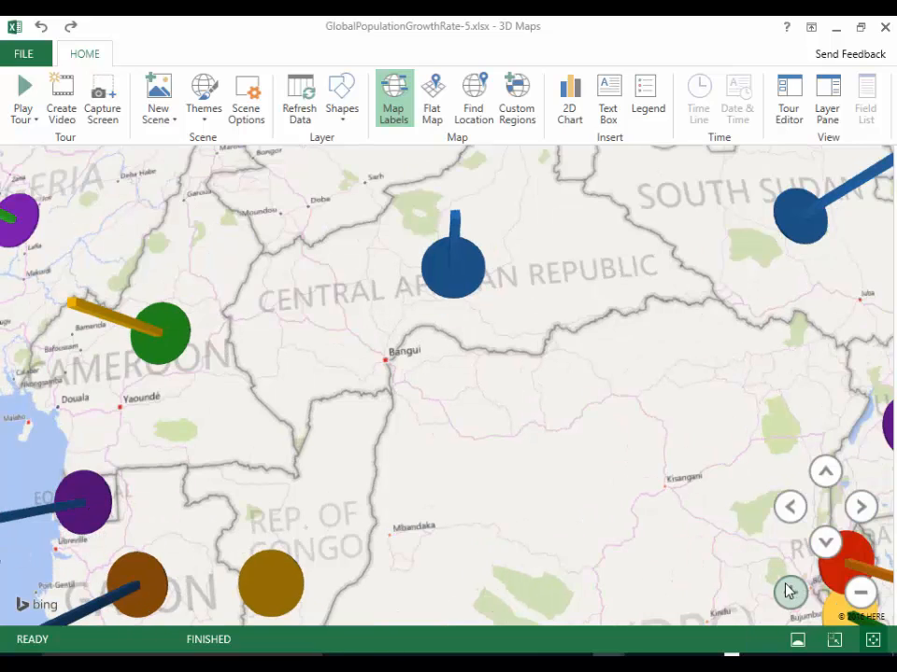
Switch the labelled globe to a flat map and zoom out over central Africa
{"action": "left_click", "coordinate": [432, 98]}
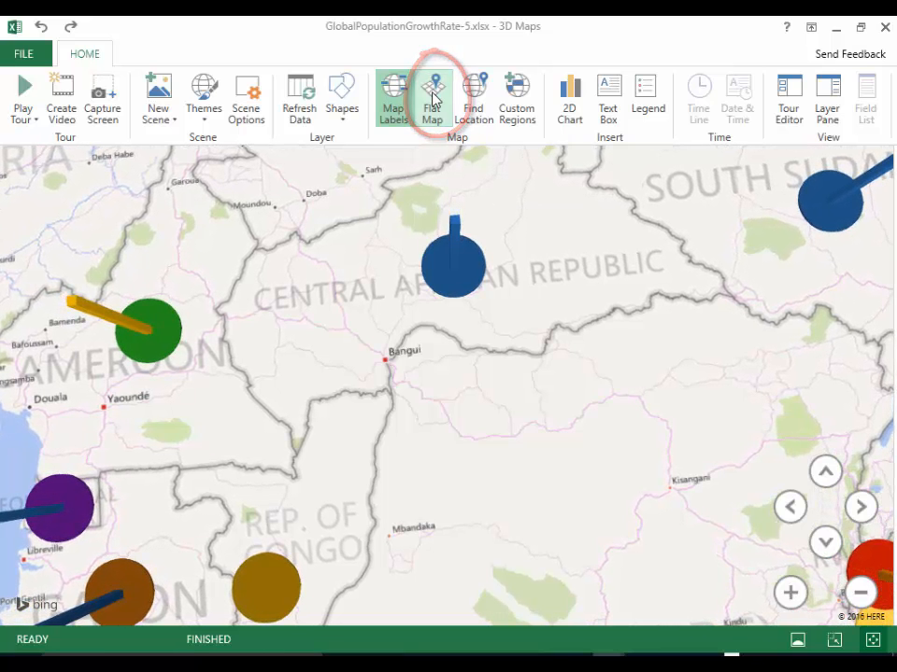
{"action": "left_click", "coordinate": [860, 592]}
{"action": "left_click", "coordinate": [863, 596]}
{"action": "left_click", "coordinate": [863, 596]}
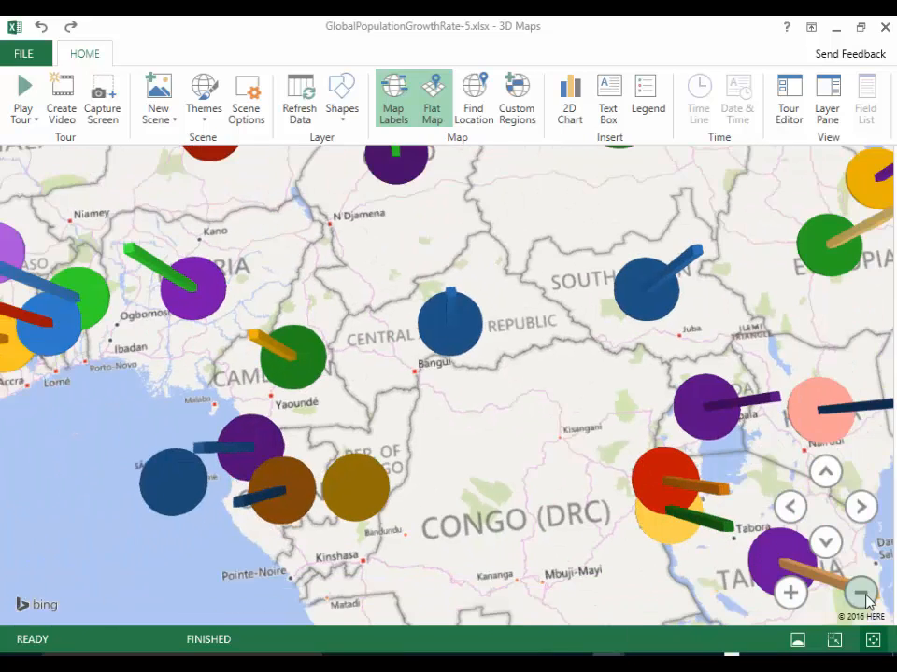
Zoom the labelled flat map out from central Africa and pan north over Europe and back towards Africa
{"action": "left_click", "coordinate": [863, 596]}
{"action": "left_click", "coordinate": [863, 596]}
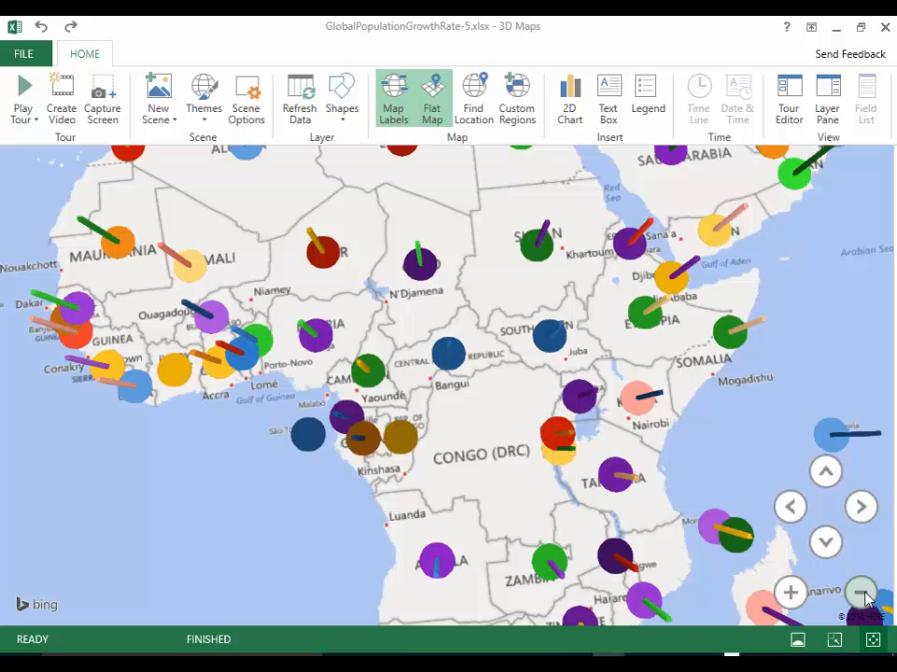
{"action": "left_click", "coordinate": [864, 598]}
{"action": "left_click", "coordinate": [864, 598]}
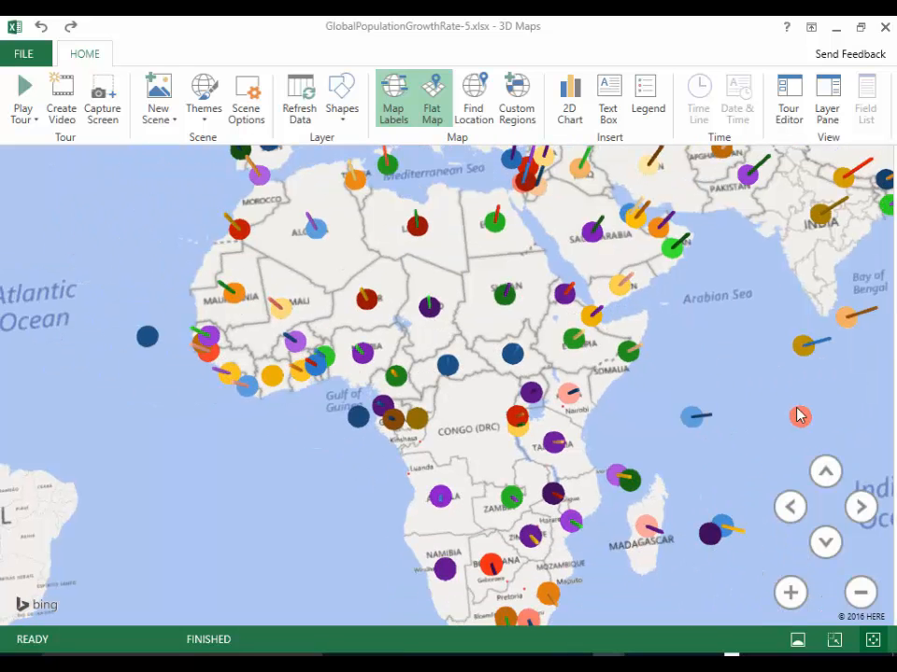
{"action": "left_click_drag", "start_coordinate": [653, 314], "coordinate": [670, 647]}
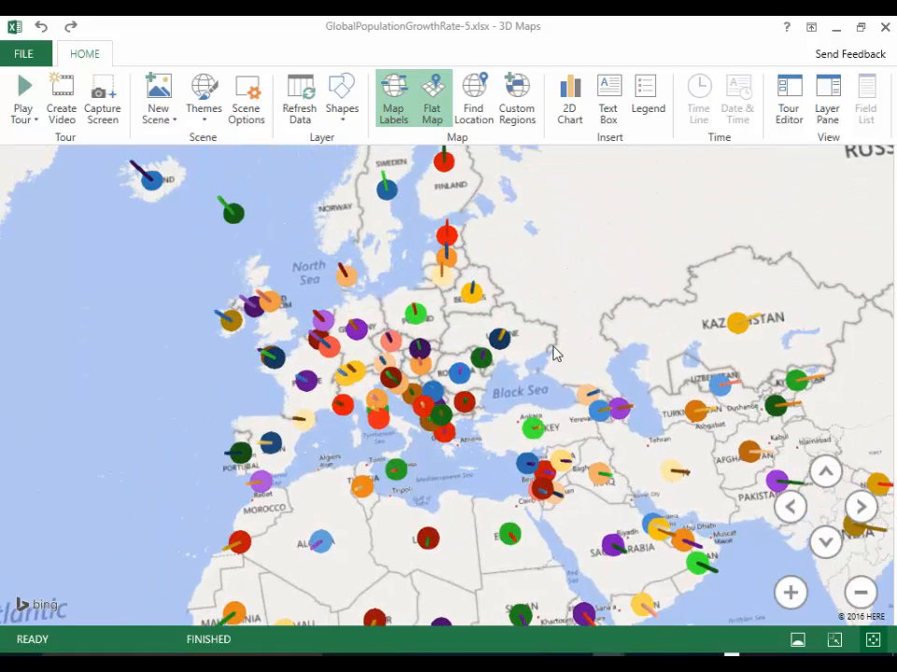
{"action": "left_click_drag", "start_coordinate": [553, 353], "coordinate": [548, 189]}
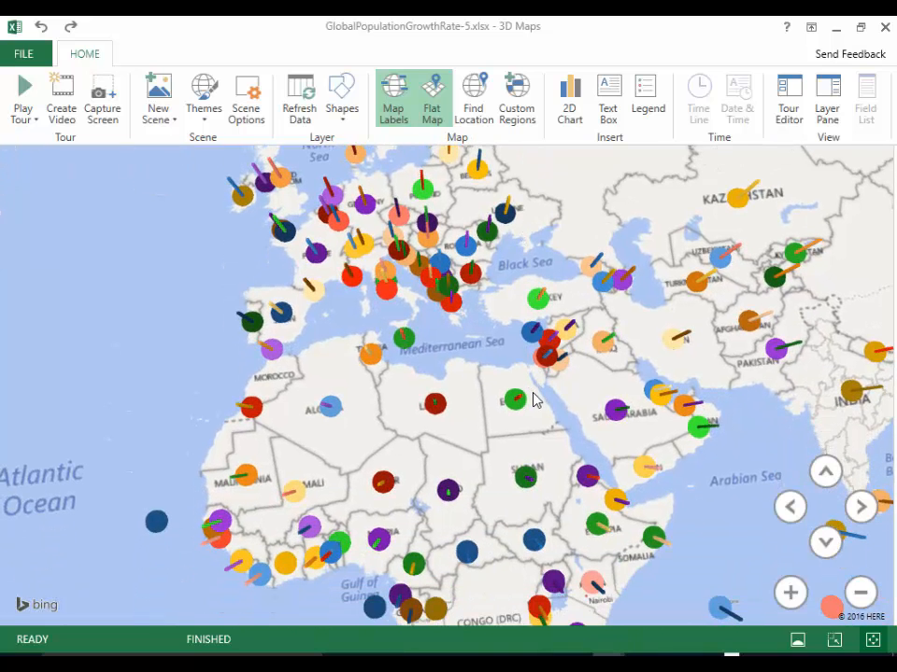
Find the location "Buckingham palace london" on the flat map and close the location search
{"action": "left_click", "coordinate": [474, 105]}
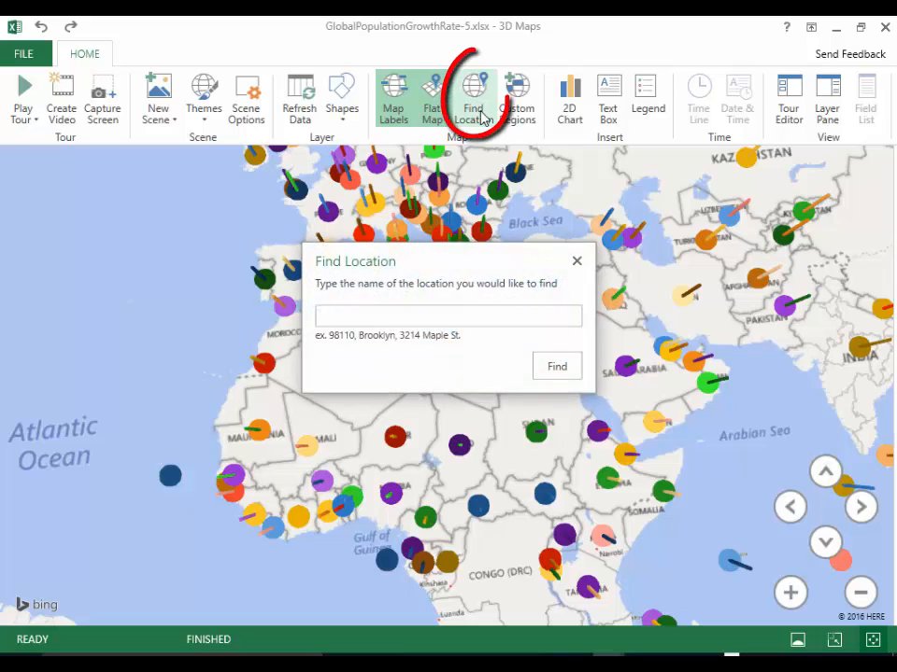
{"action": "type", "text": "Bucking"}
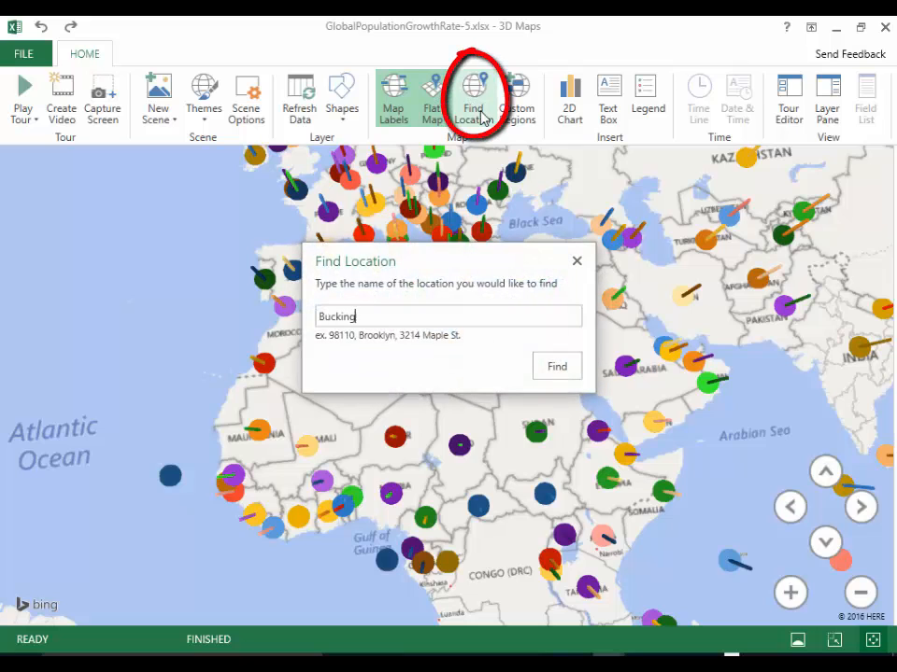
{"action": "type", "text": "ham palace london"}
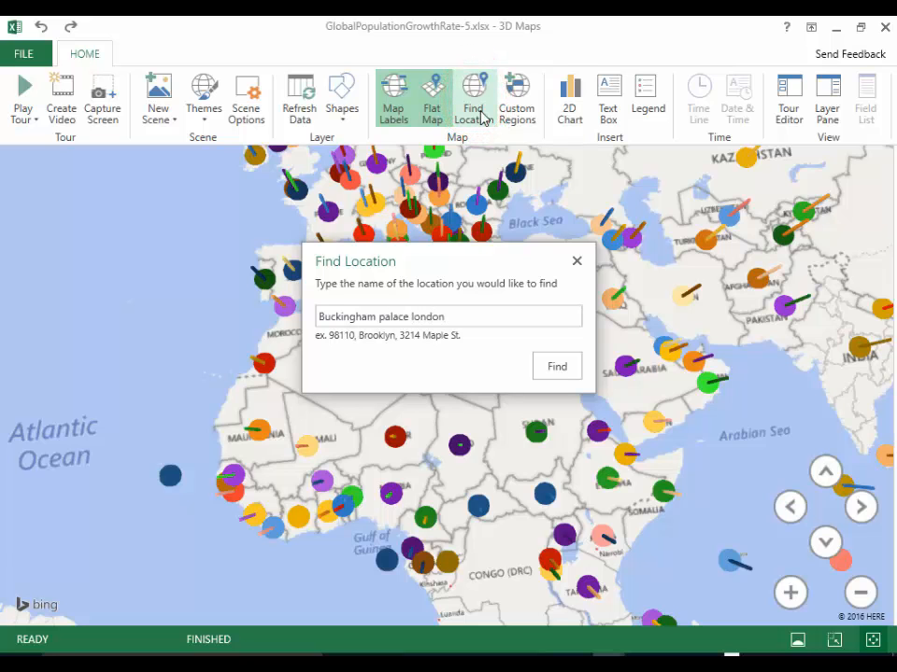
{"action": "key", "text": "Return"}
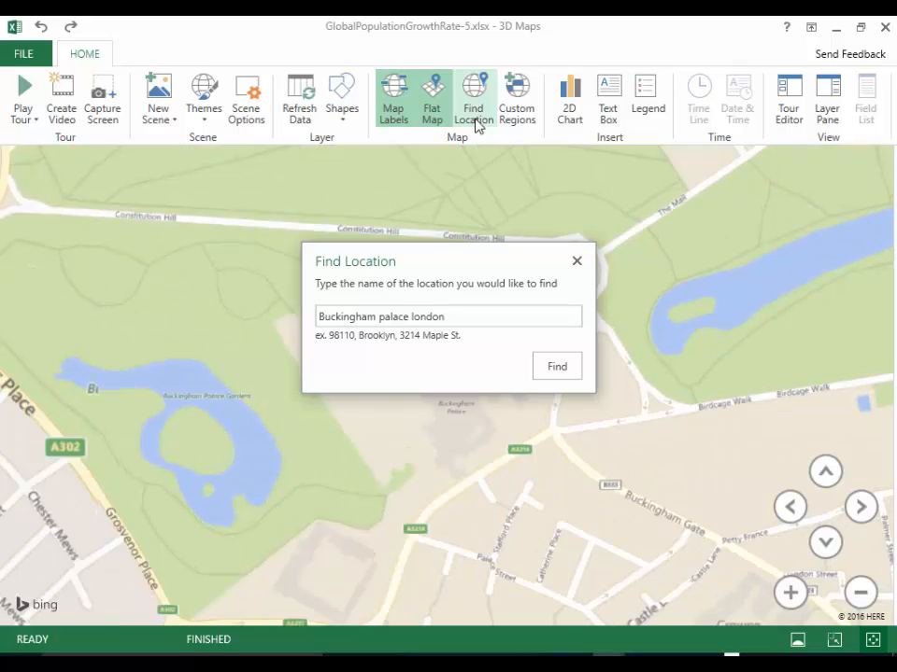
{"action": "left_click", "coordinate": [577, 258]}
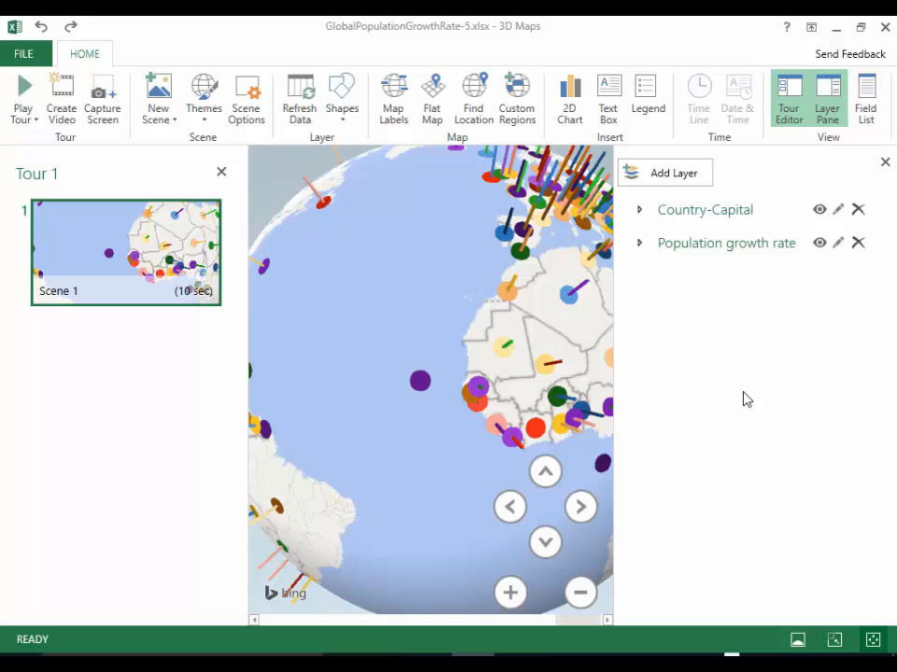
Add a third layer to Scene 1 and name it "Continent"
{"action": "left_click", "coordinate": [674, 175]}
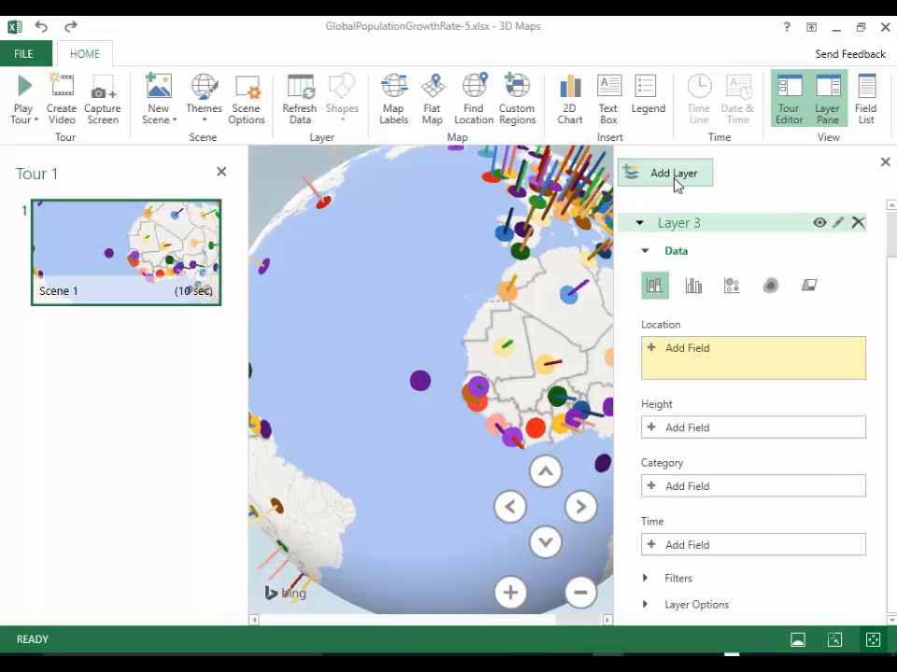
{"action": "left_click", "coordinate": [838, 225]}
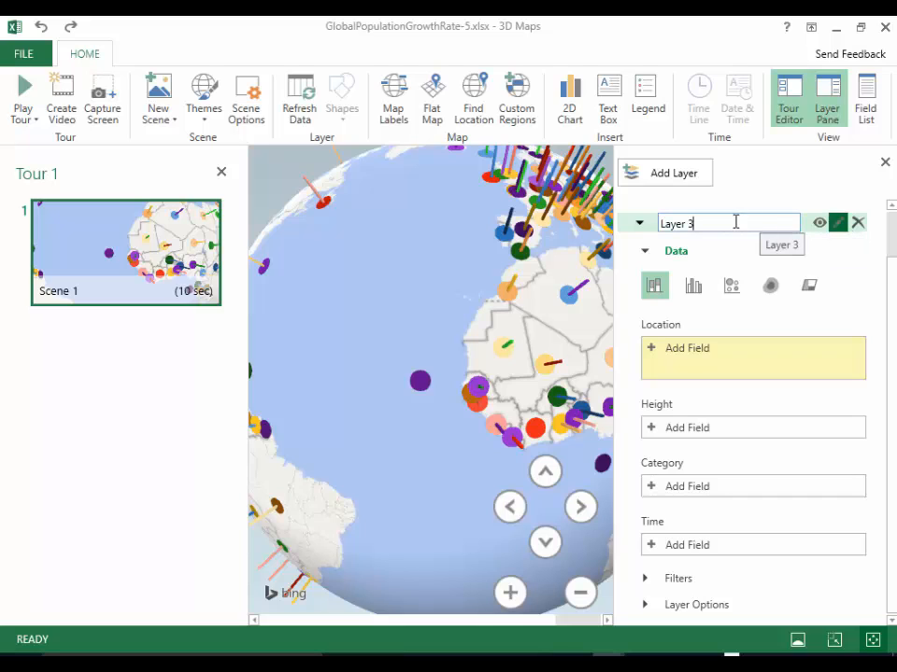
{"action": "left_click_drag", "start_coordinate": [735, 222], "coordinate": [661, 240]}
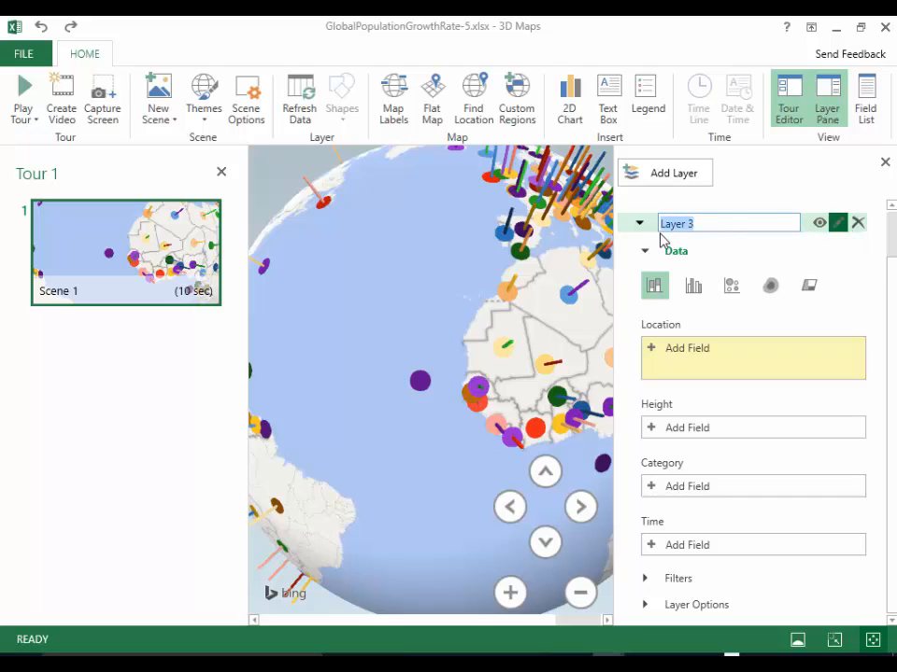
{"action": "type", "text": "Continent"}
{"action": "key", "text": "Return"}
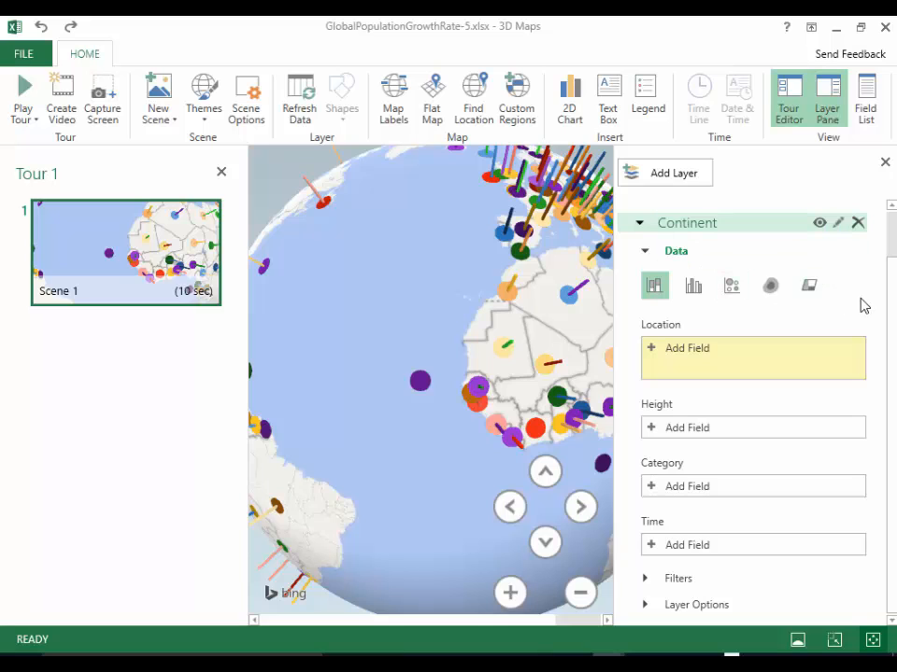
Assign Country as the Continent layer's location and Continent as its category, using the Global Pop by Country fields
{"action": "left_click", "coordinate": [861, 106]}
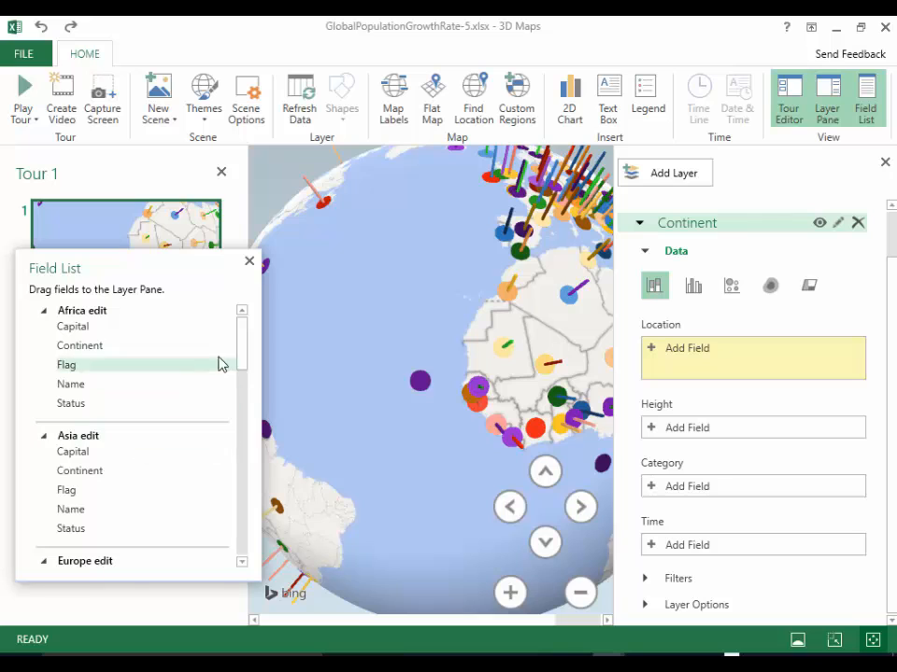
{"action": "scroll", "coordinate": [243, 486], "scroll_direction": "down", "scroll_amount": 10}
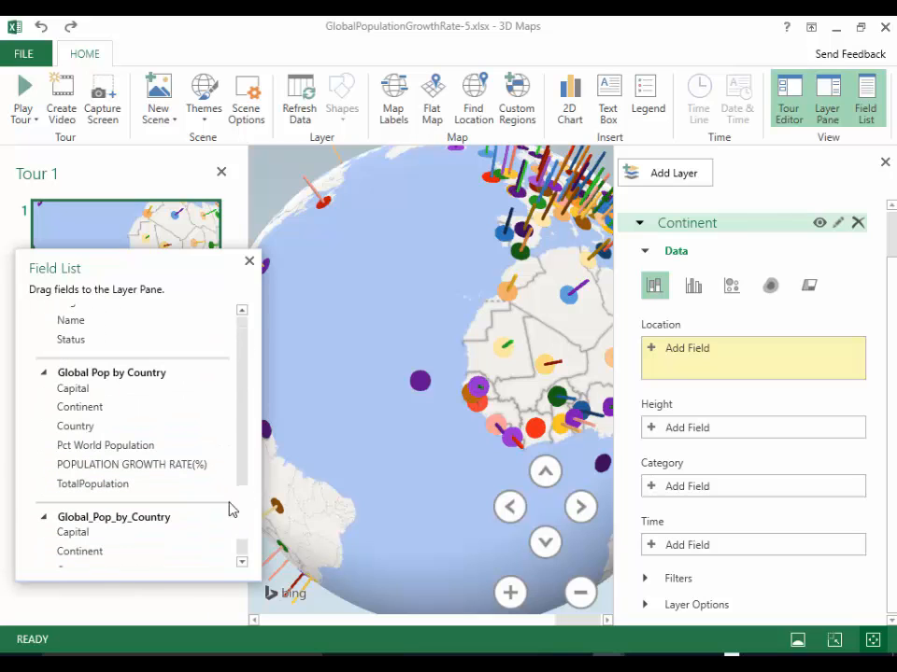
{"action": "left_click_drag", "start_coordinate": [90, 428], "coordinate": [650, 351]}
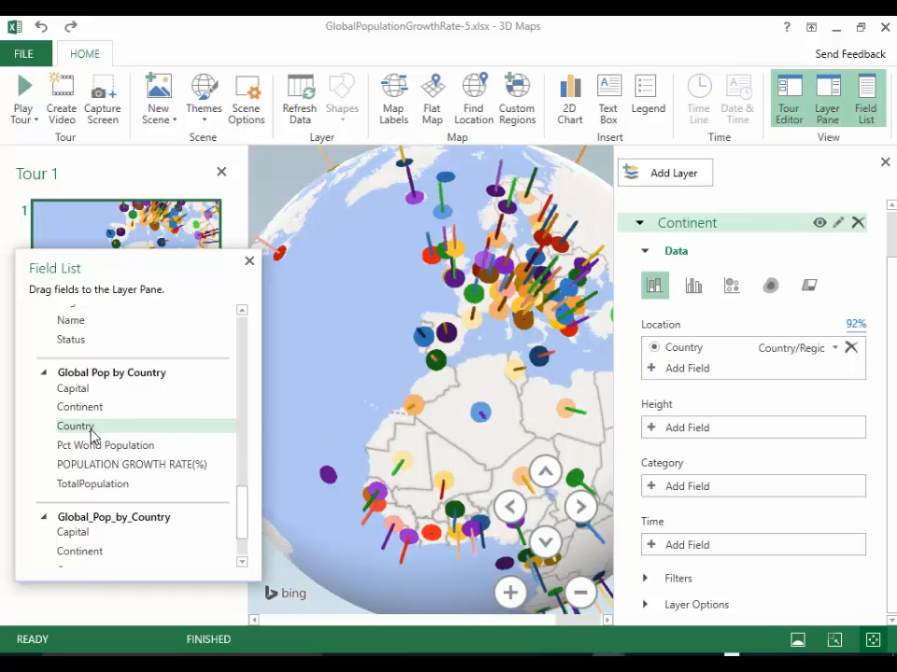
{"action": "left_click_drag", "start_coordinate": [86, 410], "coordinate": [680, 497]}
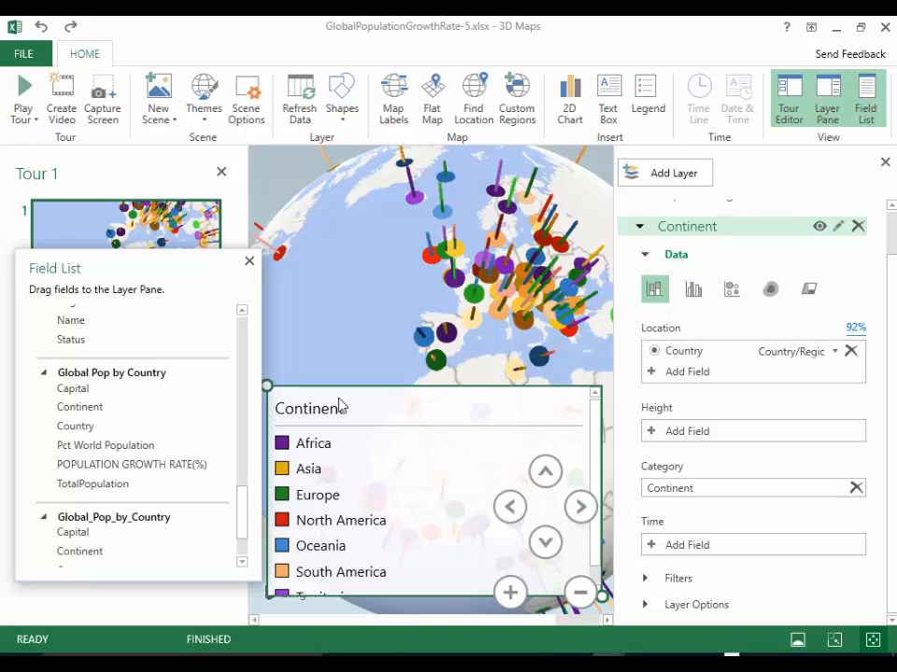
Remove the Continent legend, reinsert the layer legends, and shrink and reposition the Continent legend over the upper part of the globe
{"action": "left_click_drag", "start_coordinate": [308, 406], "coordinate": [301, 277]}
{"action": "right_click", "coordinate": [382, 341]}
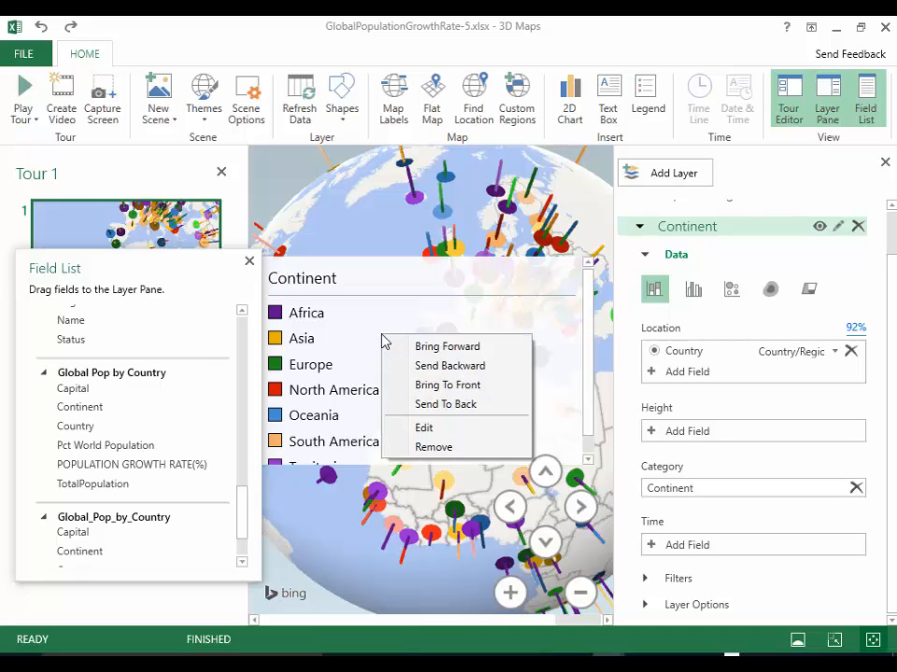
{"action": "left_click", "coordinate": [443, 456]}
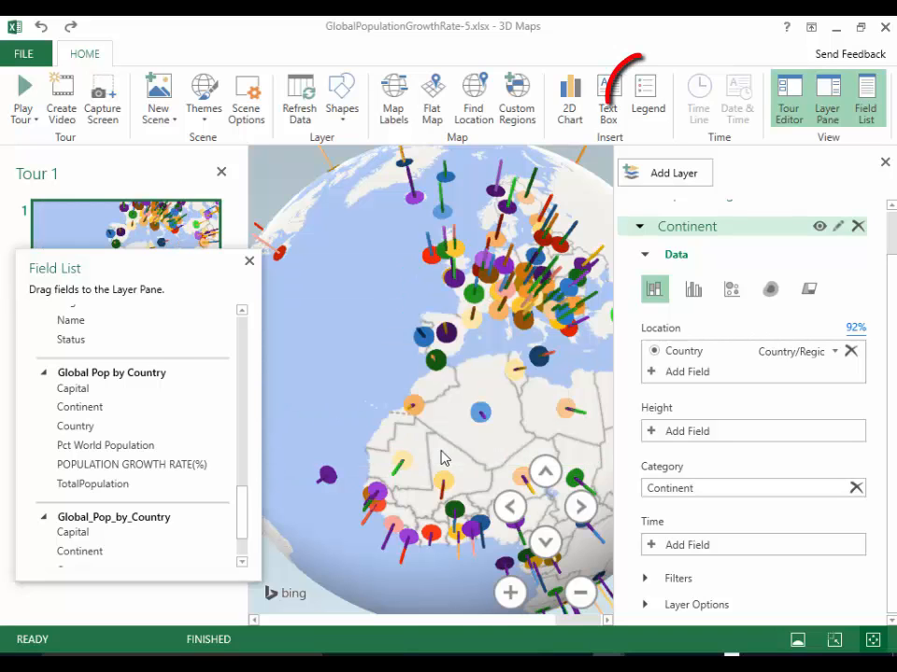
{"action": "left_click", "coordinate": [648, 99]}
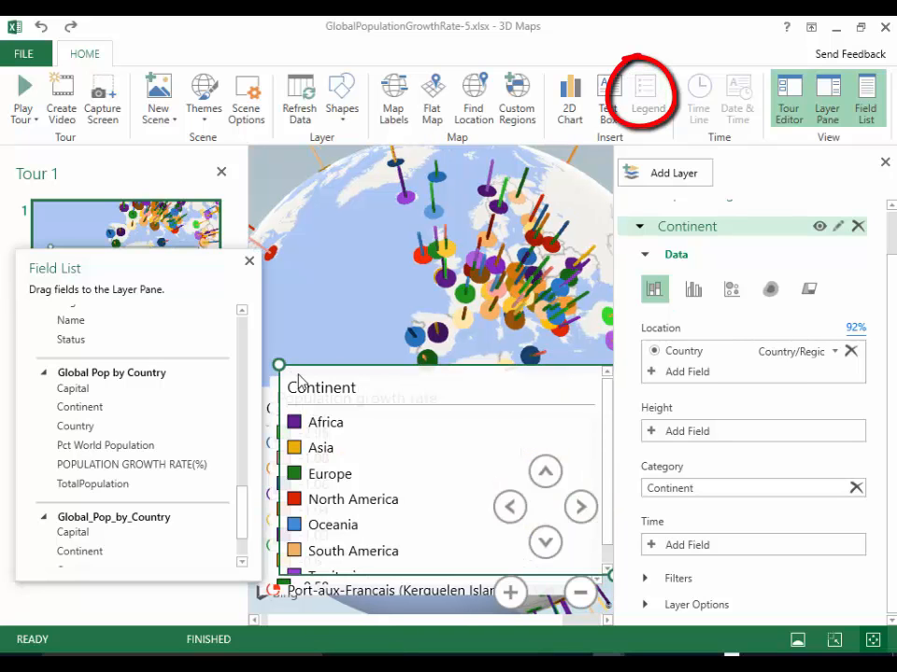
{"action": "left_click_drag", "start_coordinate": [283, 367], "coordinate": [355, 224]}
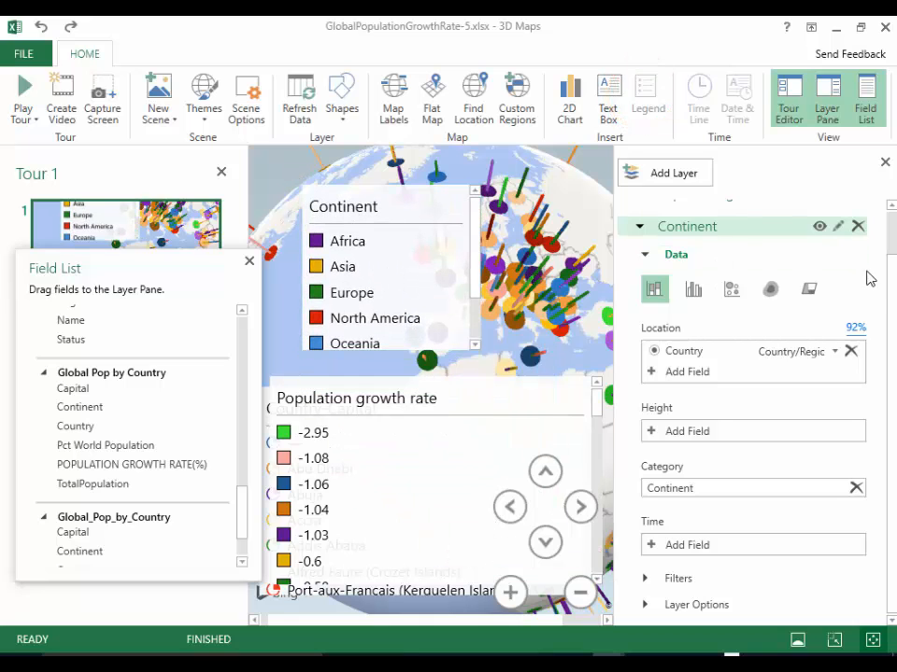
Hide the Population growth rate and Country-Capital layers in Scene 1
{"action": "scroll", "coordinate": [889, 266], "scroll_direction": "up", "scroll_amount": 2}
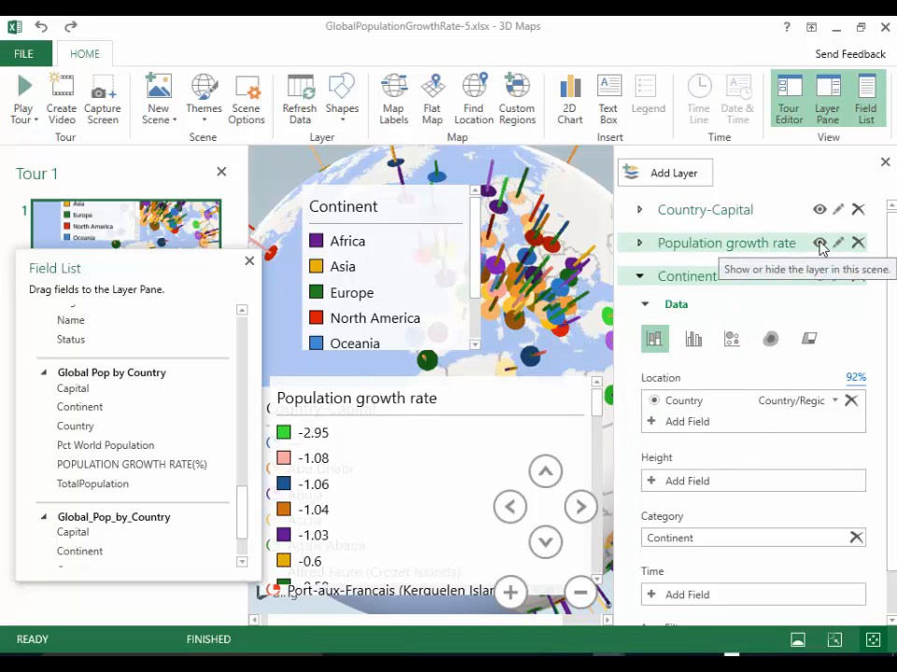
{"action": "left_click", "coordinate": [819, 244]}
{"action": "left_click", "coordinate": [819, 209]}
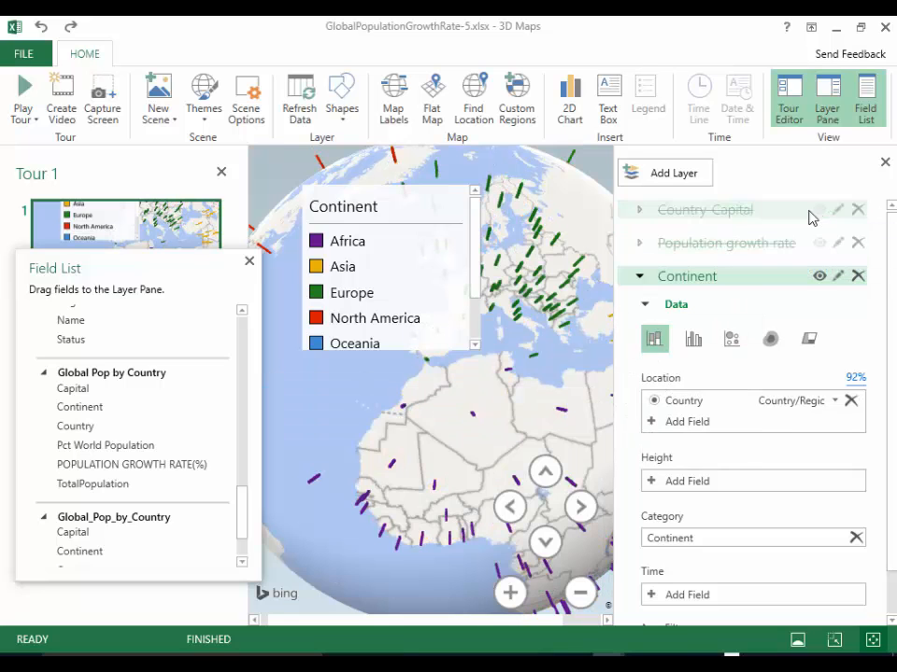
Hide the field list, layer pane and tour editor to give the globe the full view
{"action": "left_click", "coordinate": [457, 353]}
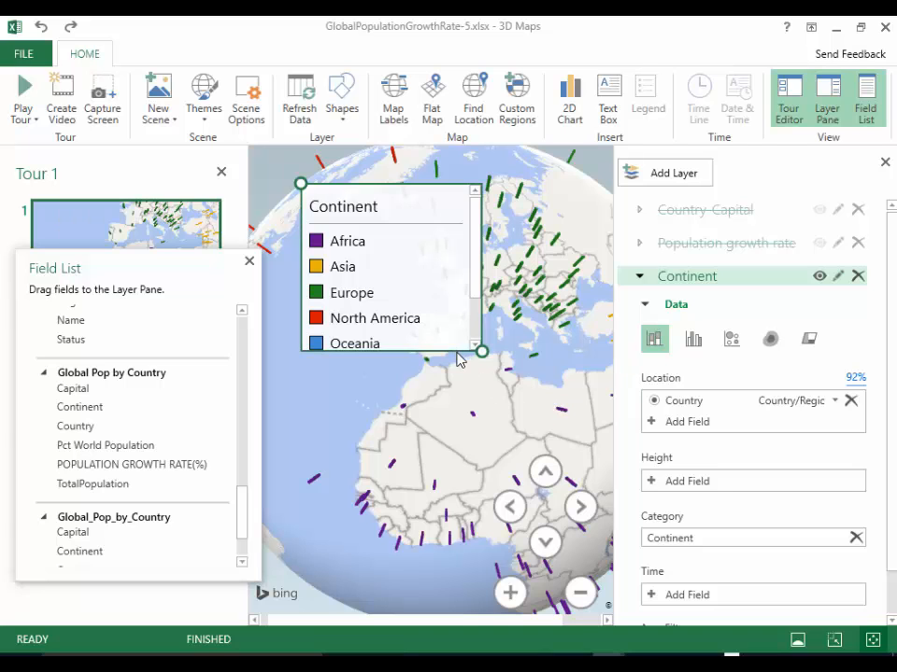
{"action": "left_click", "coordinate": [865, 108]}
{"action": "left_click", "coordinate": [826, 108]}
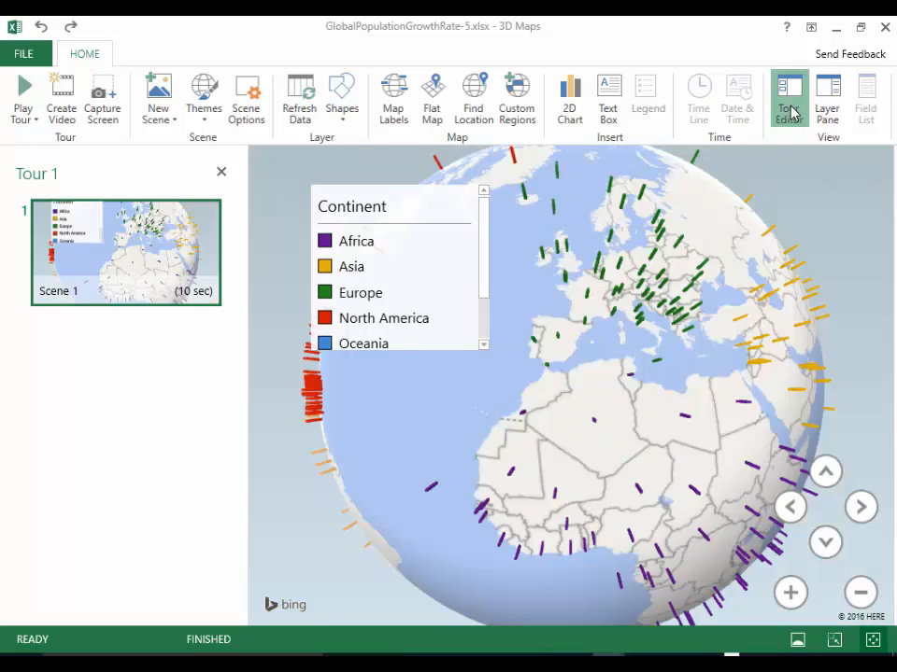
{"action": "left_click", "coordinate": [790, 108]}
Move the Continent legend into the map's upper-left corner and make it narrower and tall enough for all its entries
{"action": "left_click", "coordinate": [143, 208]}
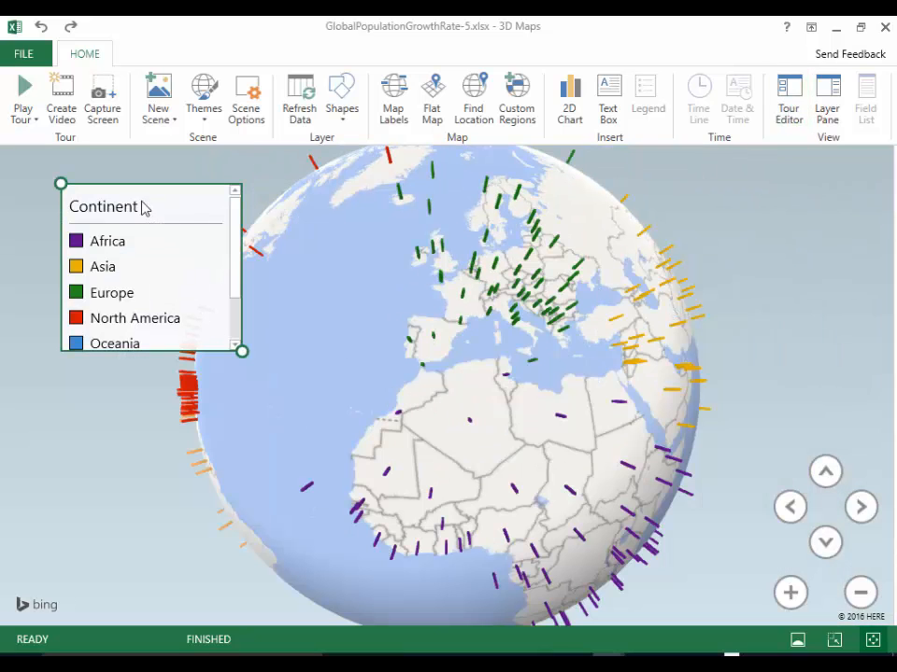
{"action": "left_click_drag", "start_coordinate": [143, 207], "coordinate": [98, 186]}
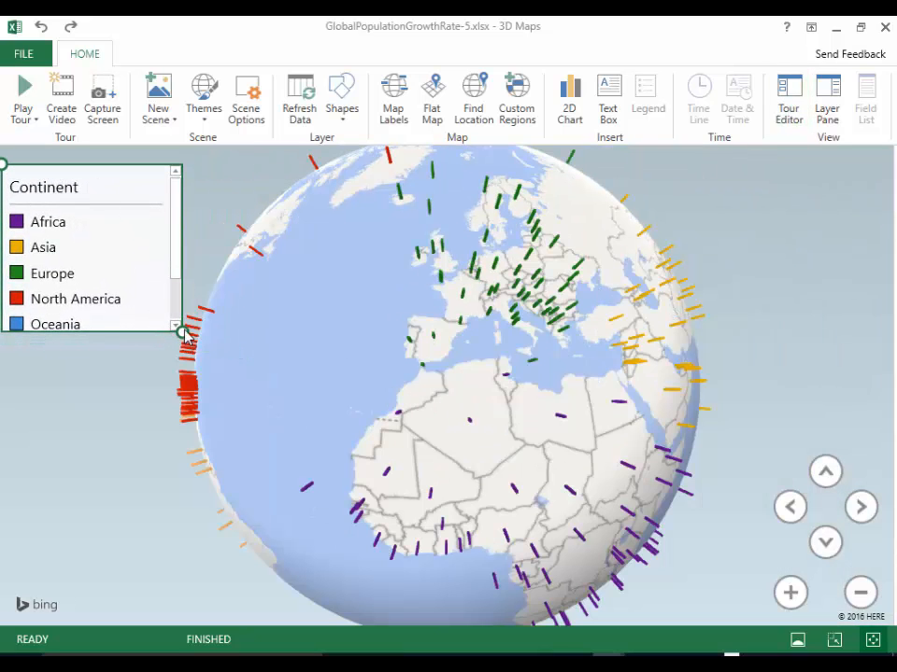
{"action": "left_click_drag", "start_coordinate": [184, 337], "coordinate": [160, 411]}
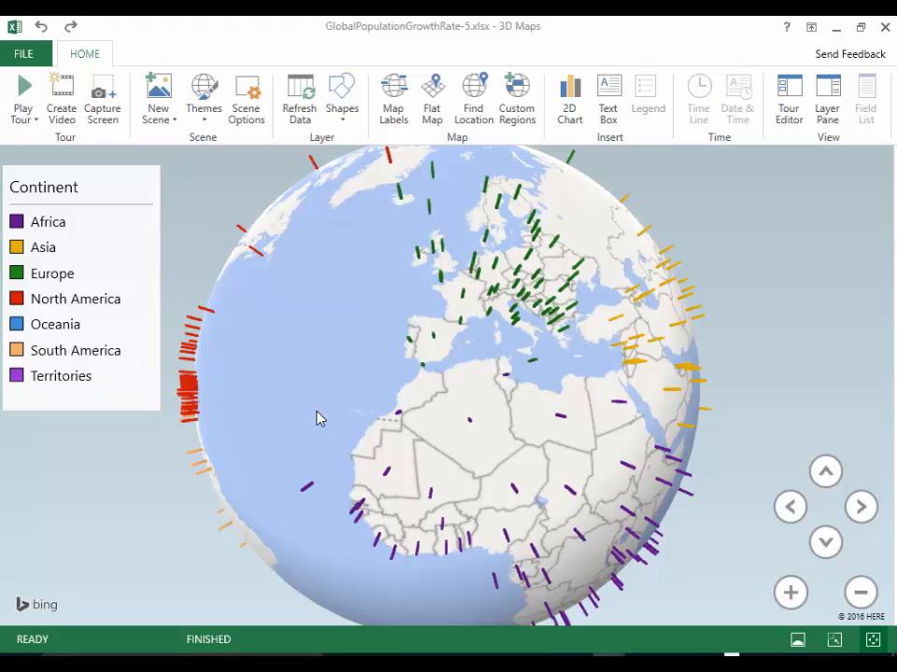
Rotate the globe from Africa across Asia and Oceania to North America, examining the continent colours and Hong Kong's data card
{"action": "left_click_drag", "start_coordinate": [318, 418], "coordinate": [366, 336]}
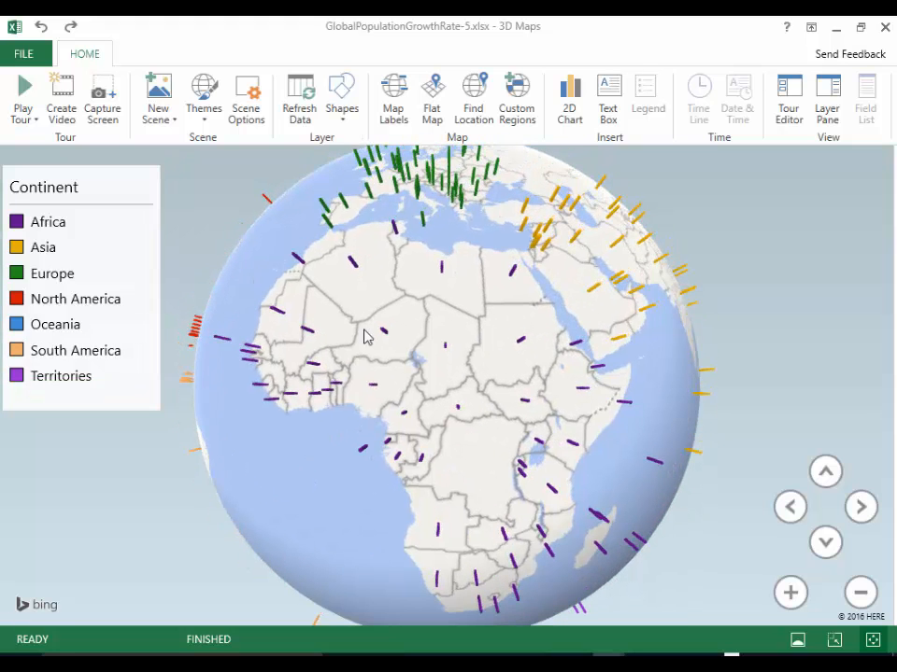
{"action": "left_click_drag", "start_coordinate": [644, 378], "coordinate": [392, 410]}
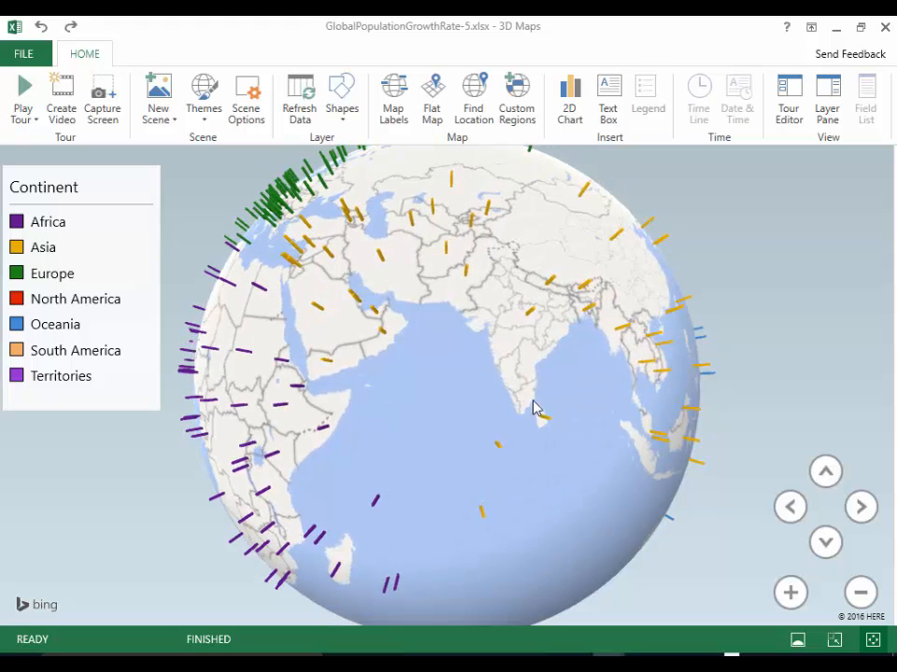
{"action": "left_click_drag", "start_coordinate": [533, 391], "coordinate": [286, 341]}
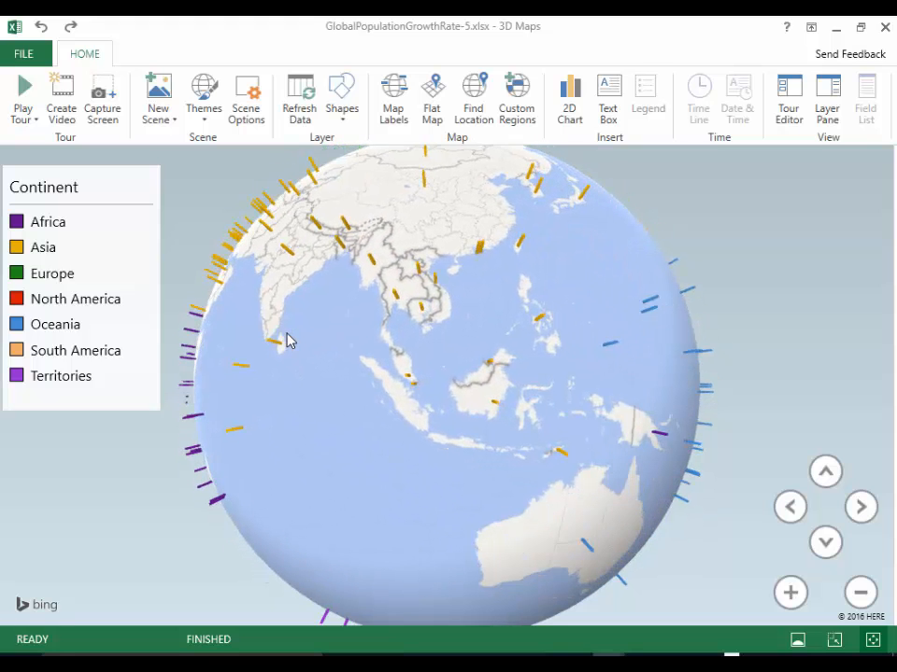
{"action": "left_click_drag", "start_coordinate": [552, 376], "coordinate": [428, 350]}
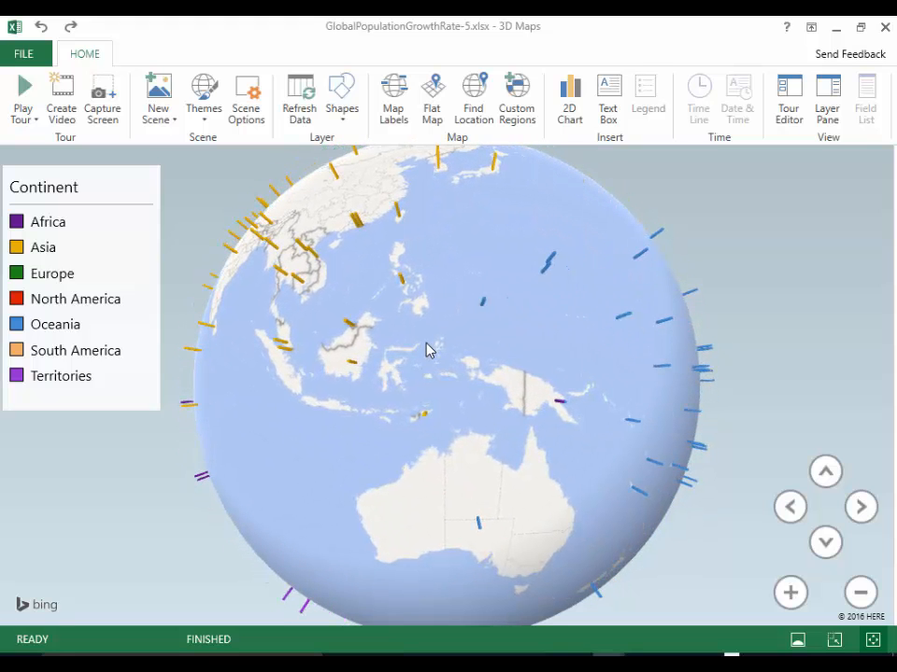
{"action": "mouse_move", "coordinate": [482, 529]}
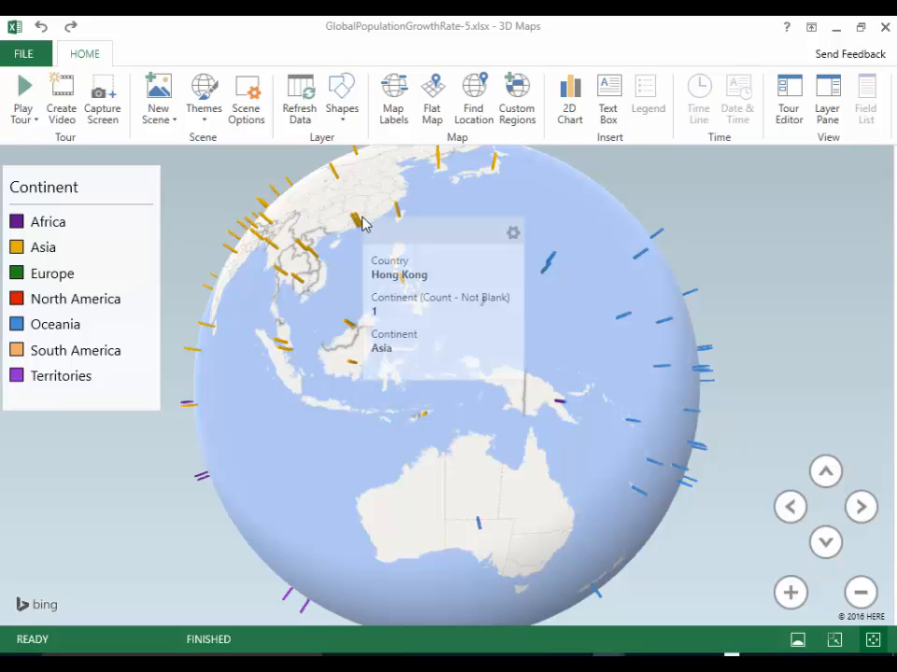
{"action": "mouse_move", "coordinate": [358, 224]}
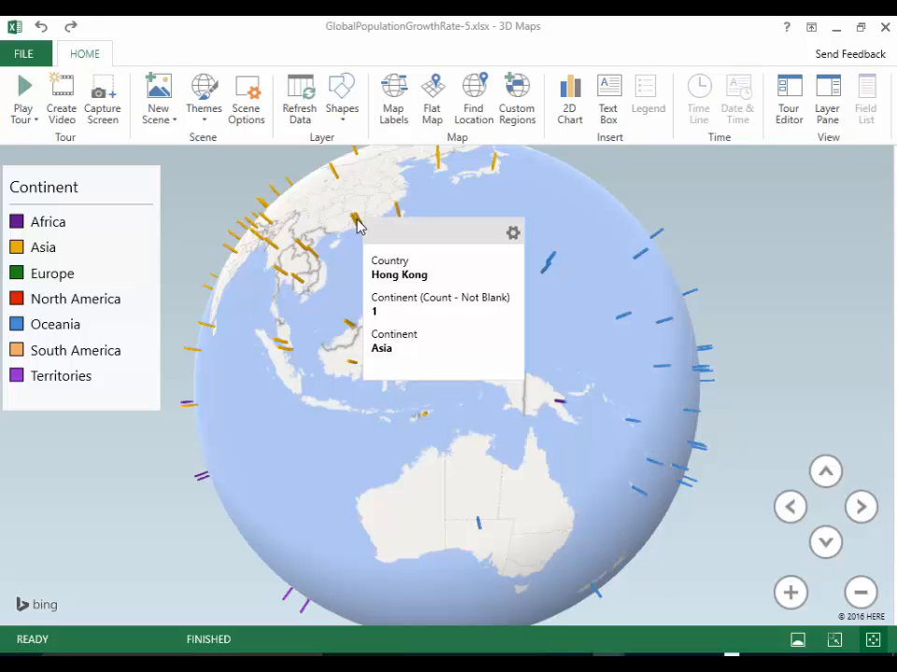
{"action": "left_click_drag", "start_coordinate": [585, 238], "coordinate": [311, 355]}
{"action": "left_click_drag", "start_coordinate": [408, 304], "coordinate": [216, 337]}
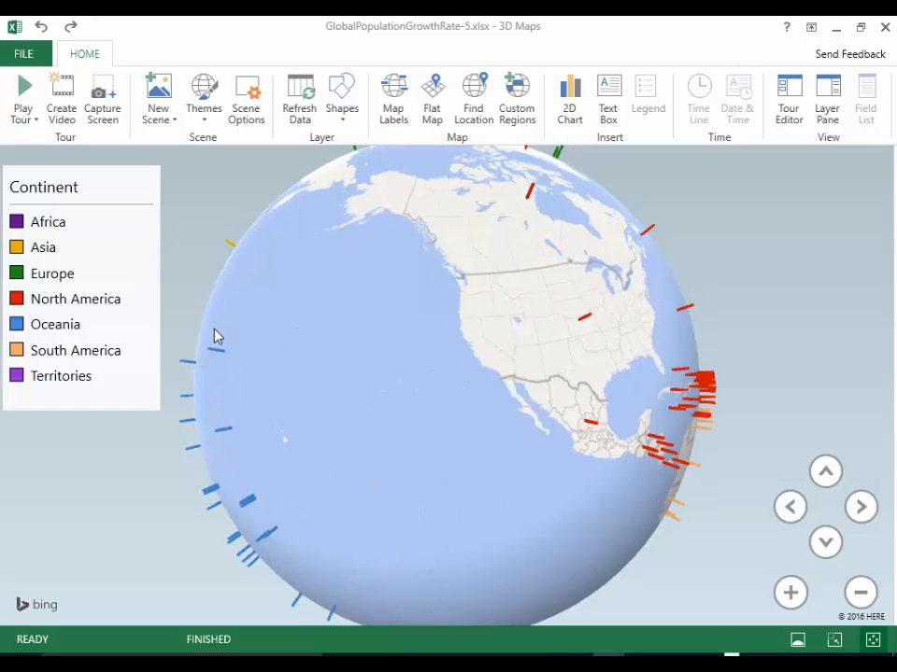
Frame Scene 1 on a closer view of Europe with northern Africa below it
{"action": "mouse_move", "coordinate": [411, 425]}
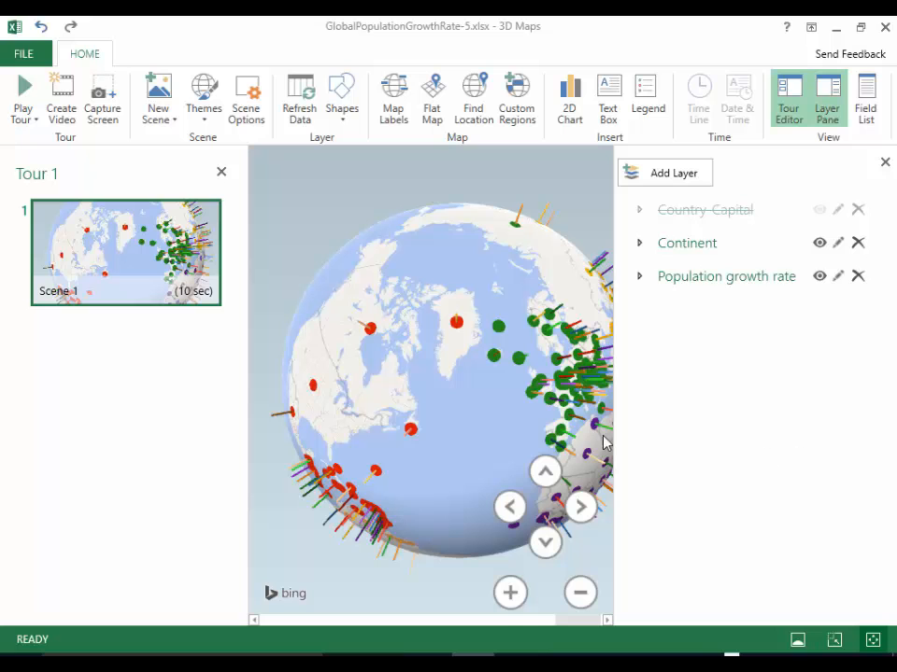
{"action": "left_click_drag", "start_coordinate": [541, 431], "coordinate": [397, 375]}
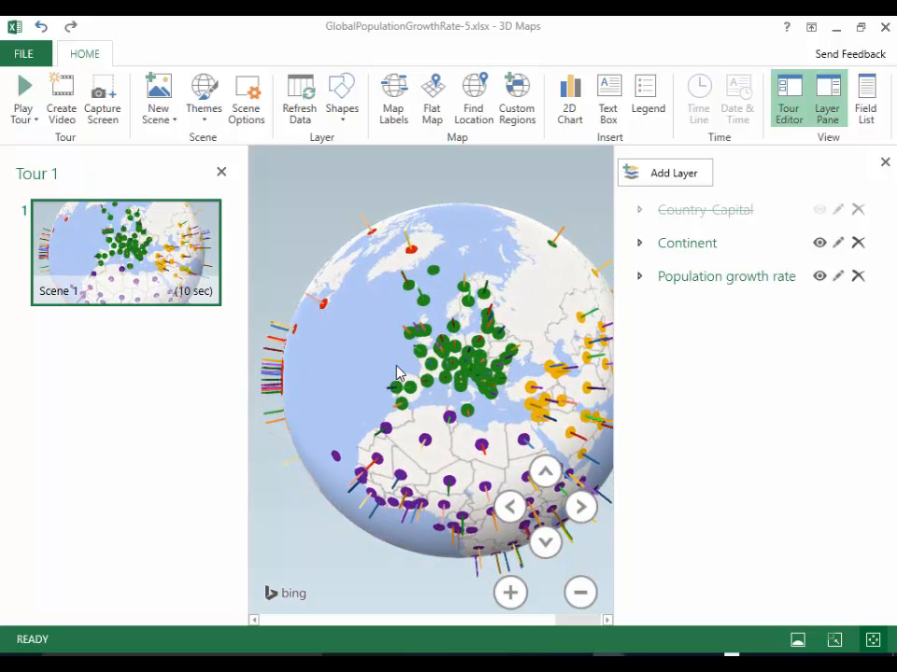
{"action": "left_click", "coordinate": [510, 592]}
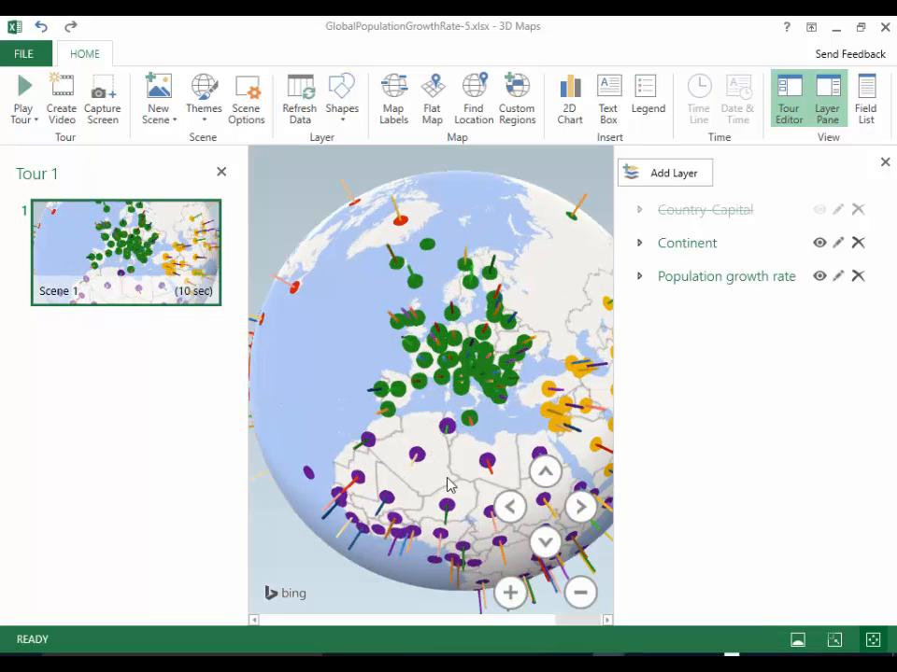
{"action": "left_click_drag", "start_coordinate": [448, 479], "coordinate": [449, 452]}
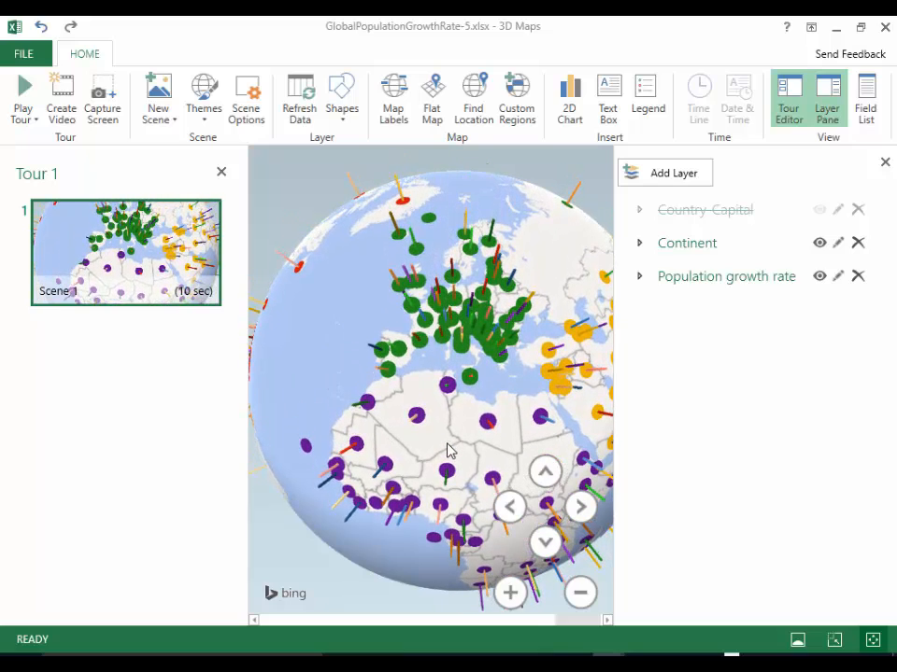
Add Scene 2 with the globe centred on Africa and Scene 3 with it turned to Asia and India
{"action": "left_click", "coordinate": [156, 110]}
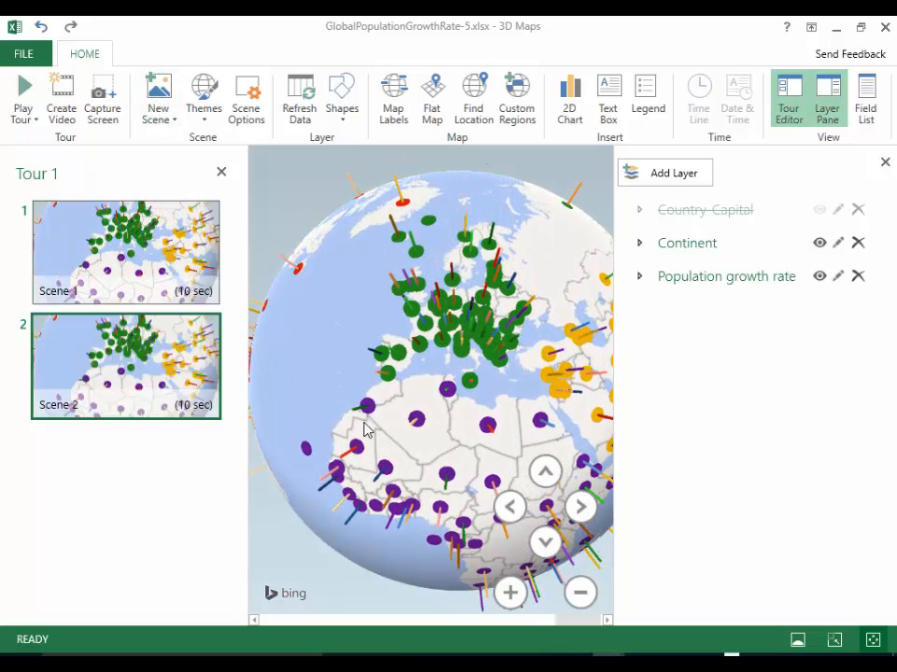
{"action": "left_click_drag", "start_coordinate": [459, 439], "coordinate": [327, 152]}
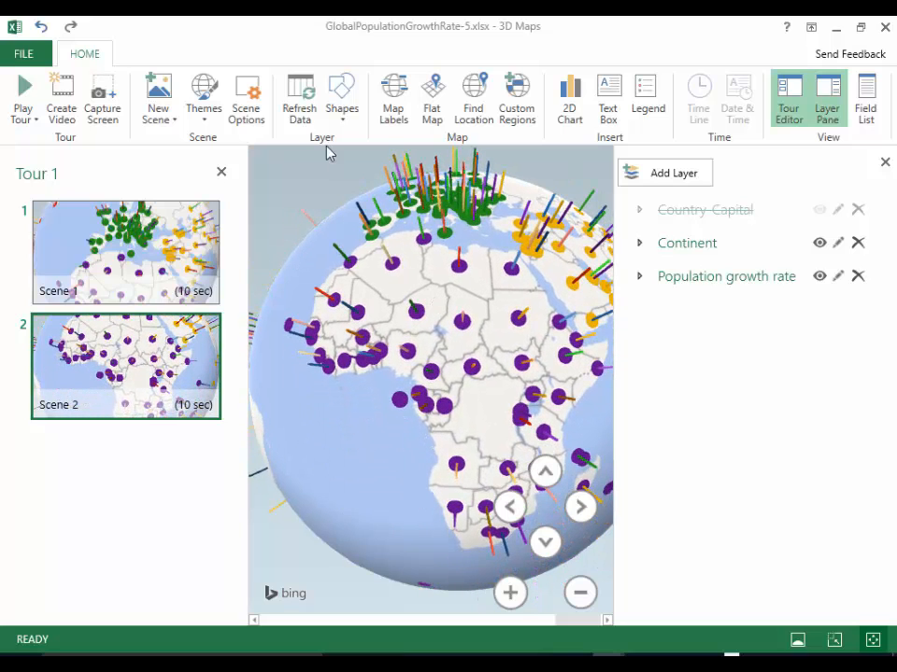
{"action": "left_click", "coordinate": [158, 107]}
{"action": "key", "text": "Right"}
{"action": "key", "text": "Right"}
{"action": "key", "text": "Right"}
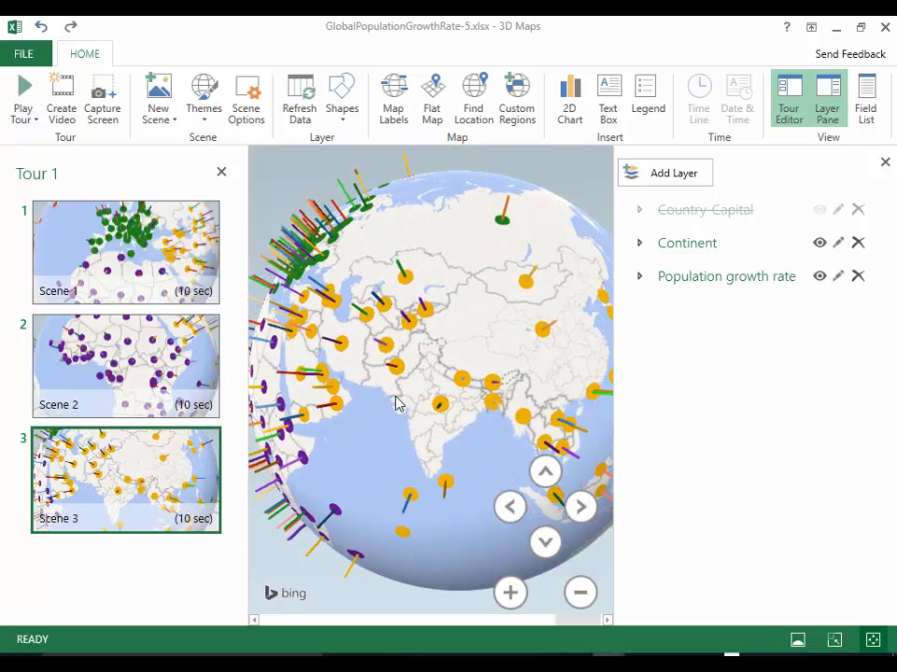
Add Scene 4 showing Southeast Asia and Scene 5 showing Australia and the Pacific islands
{"action": "left_click", "coordinate": [161, 93]}
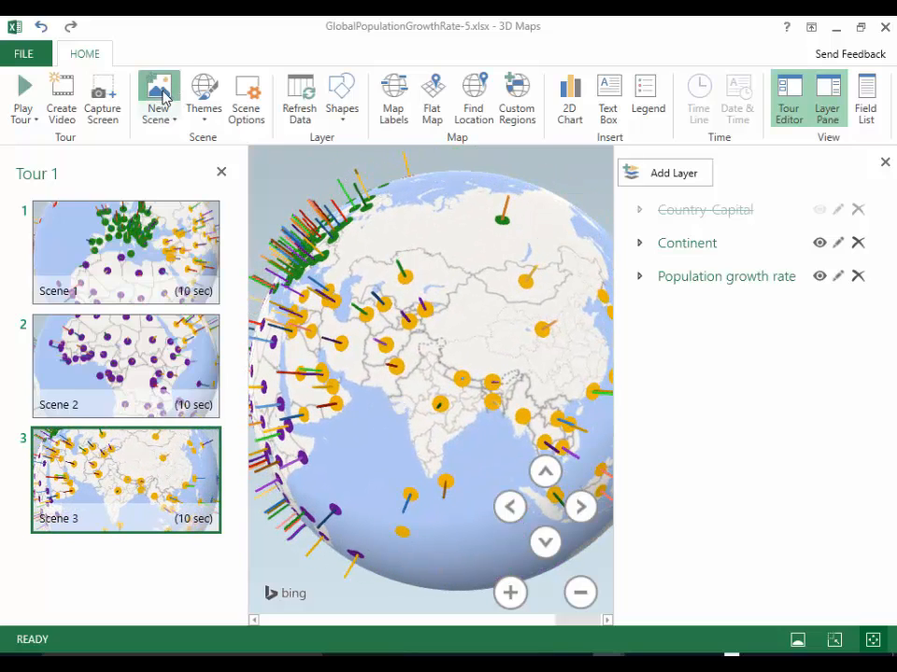
{"action": "mouse_move", "coordinate": [471, 341]}
{"action": "left_click_drag", "start_coordinate": [480, 370], "coordinate": [373, 299]}
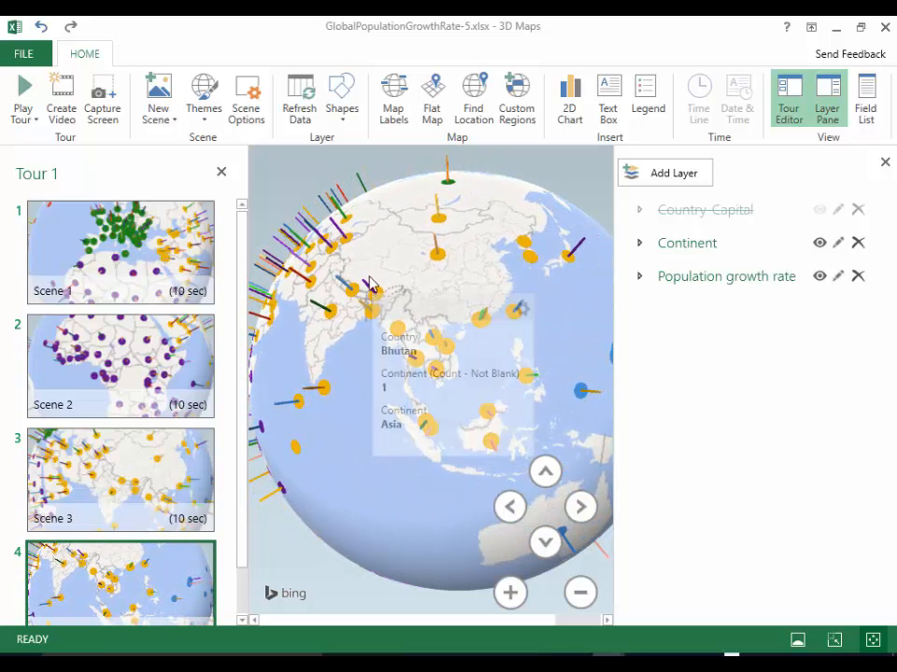
{"action": "left_click", "coordinate": [161, 98]}
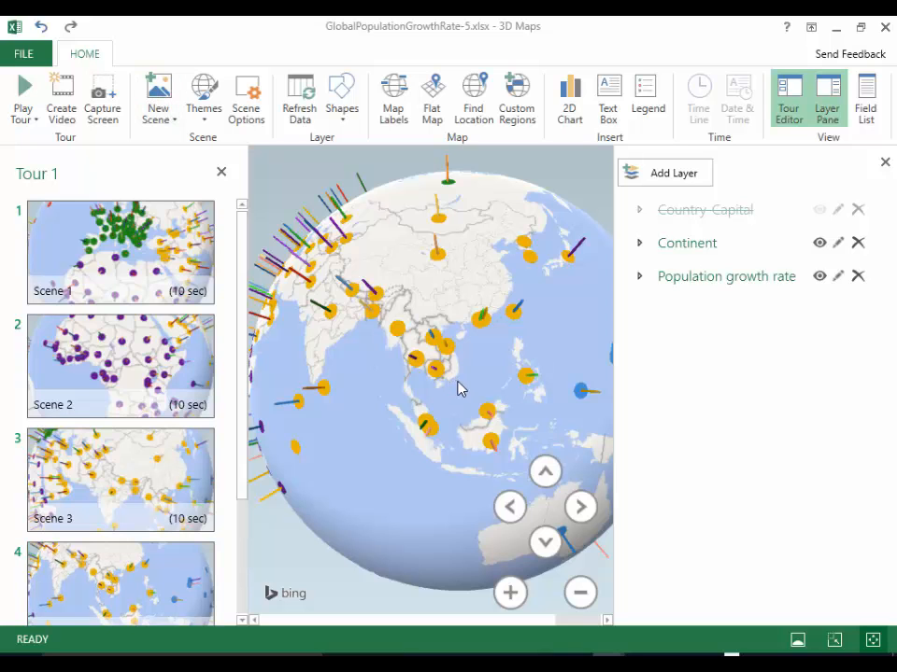
{"action": "left_click_drag", "start_coordinate": [458, 389], "coordinate": [282, 299]}
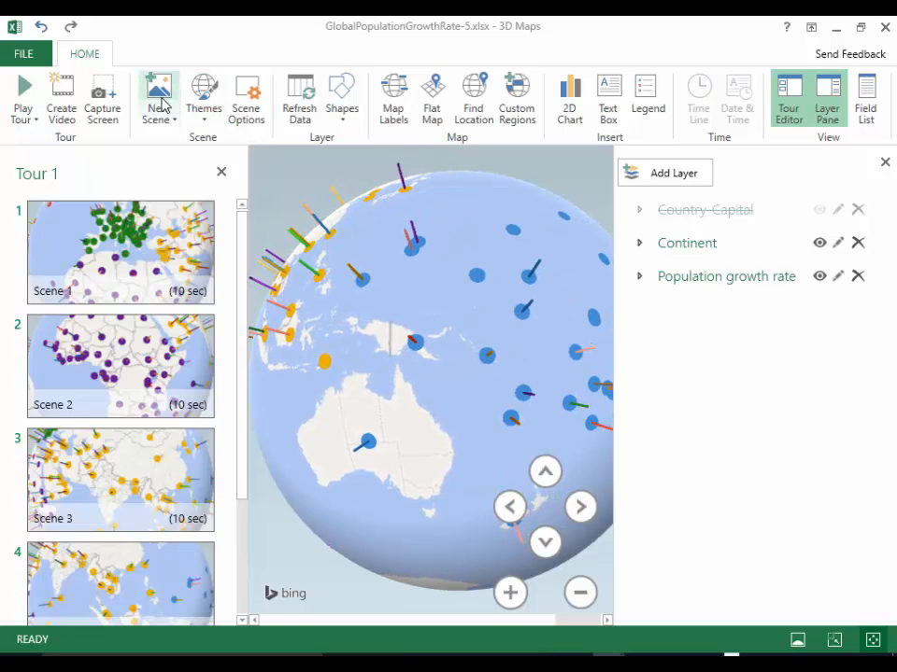
Add Scene 6 with the globe turned to North America and Scene 7 with it turned to South America
{"action": "left_click_drag", "start_coordinate": [548, 268], "coordinate": [410, 408]}
{"action": "left_click_drag", "start_coordinate": [566, 260], "coordinate": [286, 226]}
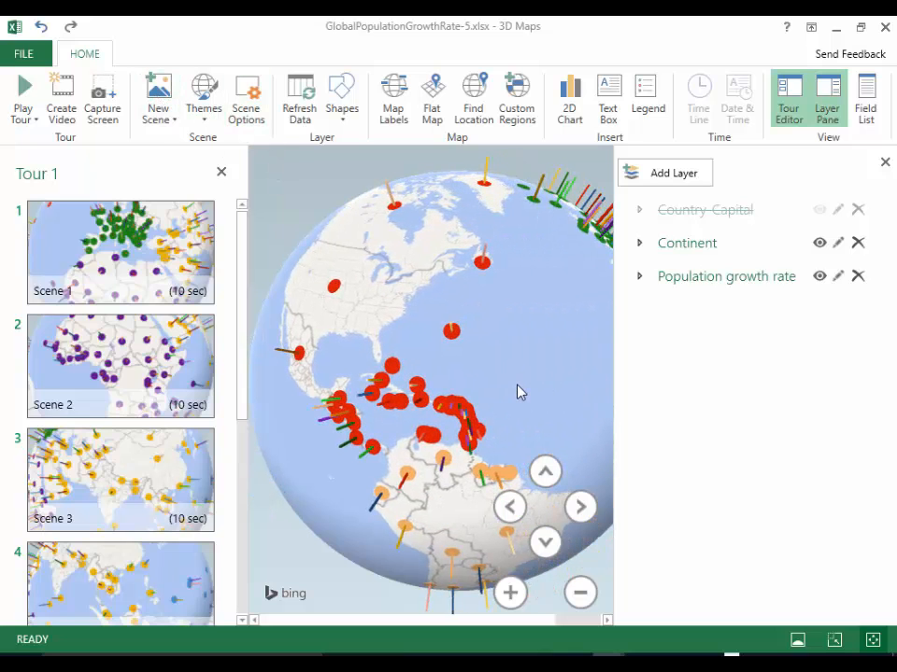
{"action": "left_click_drag", "start_coordinate": [520, 392], "coordinate": [496, 211]}
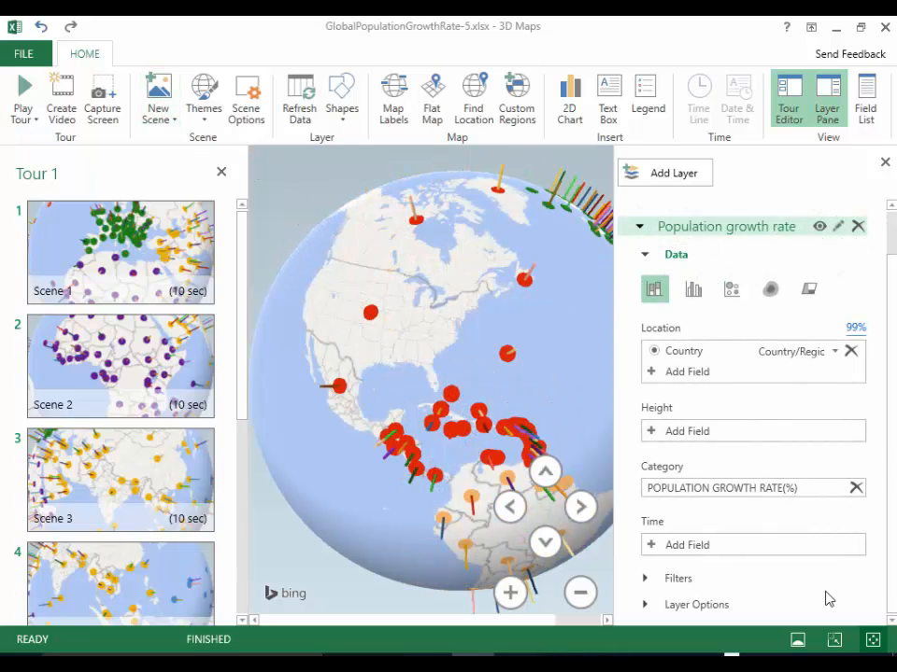
Rename the tour Continental Populations and name its first scene Europe
{"action": "double_click", "coordinate": [54, 174]}
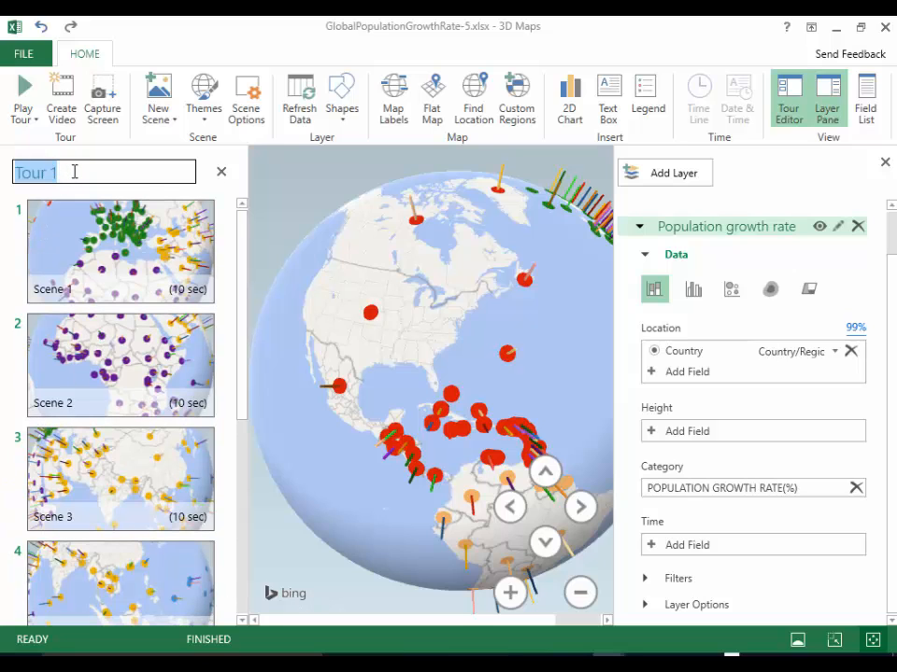
{"action": "type", "text": "Continental Populations"}
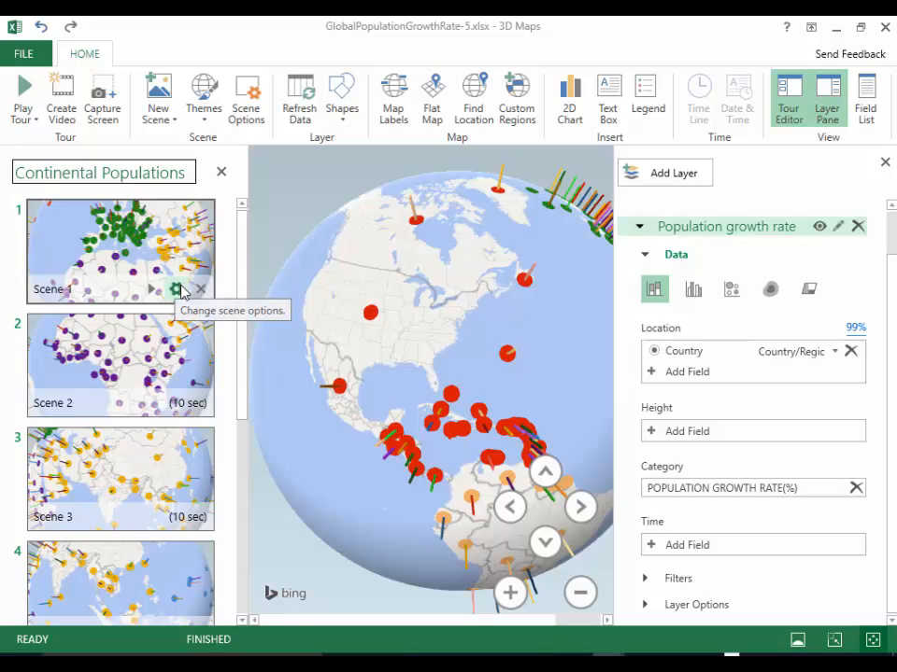
{"action": "left_click", "coordinate": [177, 289]}
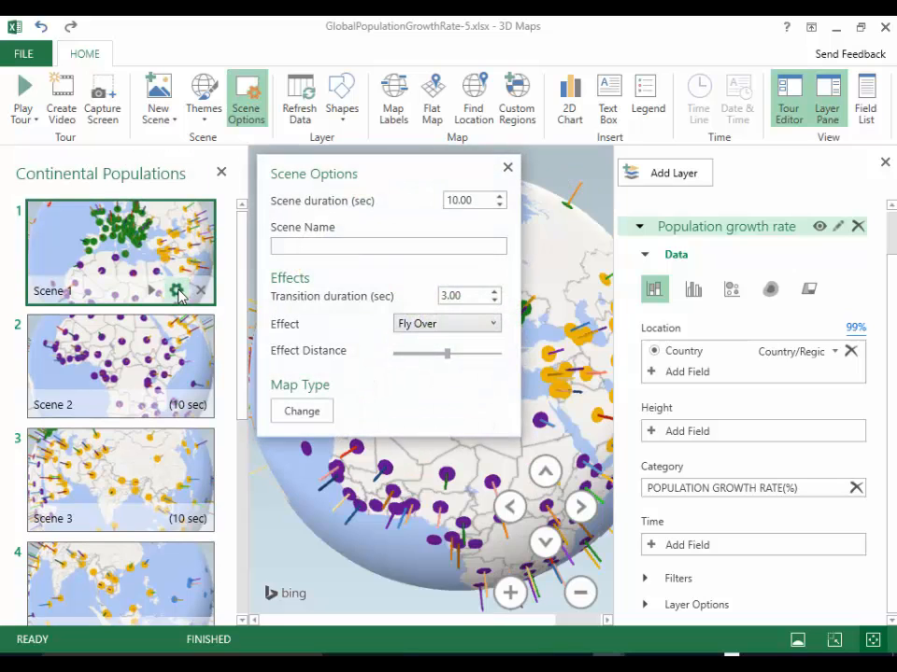
{"action": "type", "text": "Europe"}
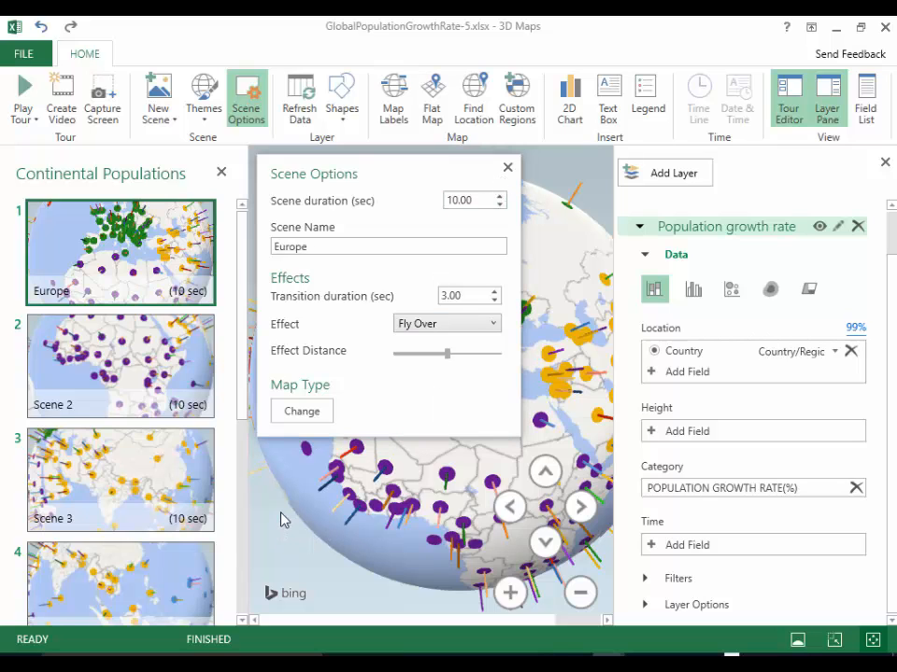
{"action": "left_click", "coordinate": [508, 169]}
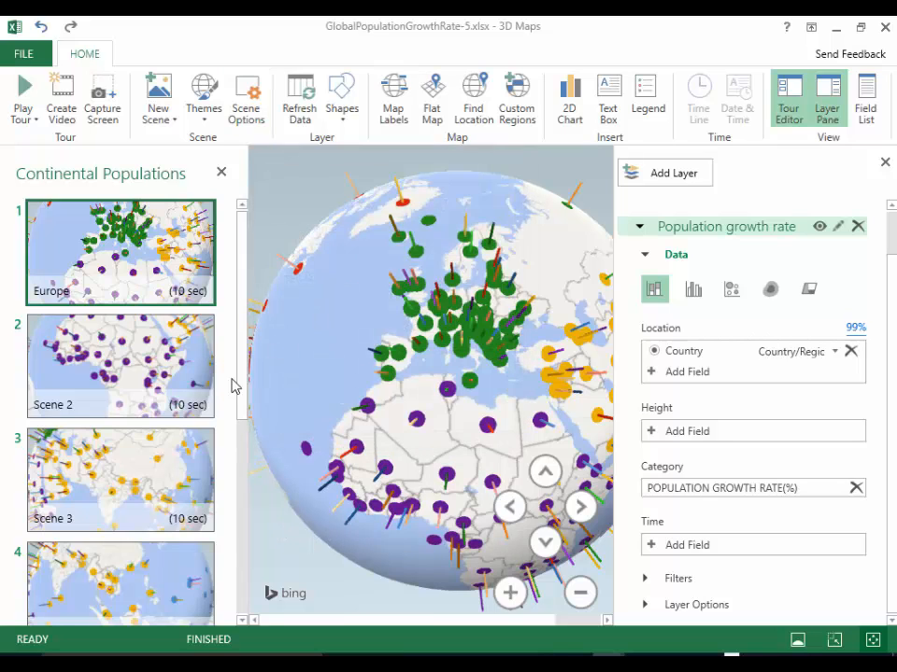
Name the second scene Africa and the third scene North Asia, tilting the third scene's view further north
{"action": "mouse_move", "coordinate": [173, 407]}
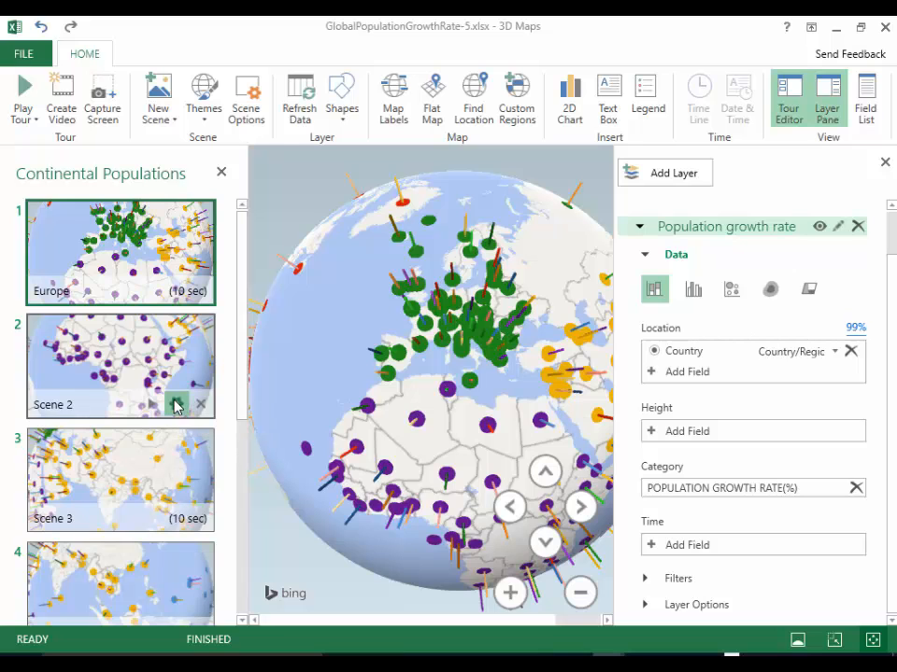
{"action": "left_click", "coordinate": [176, 404]}
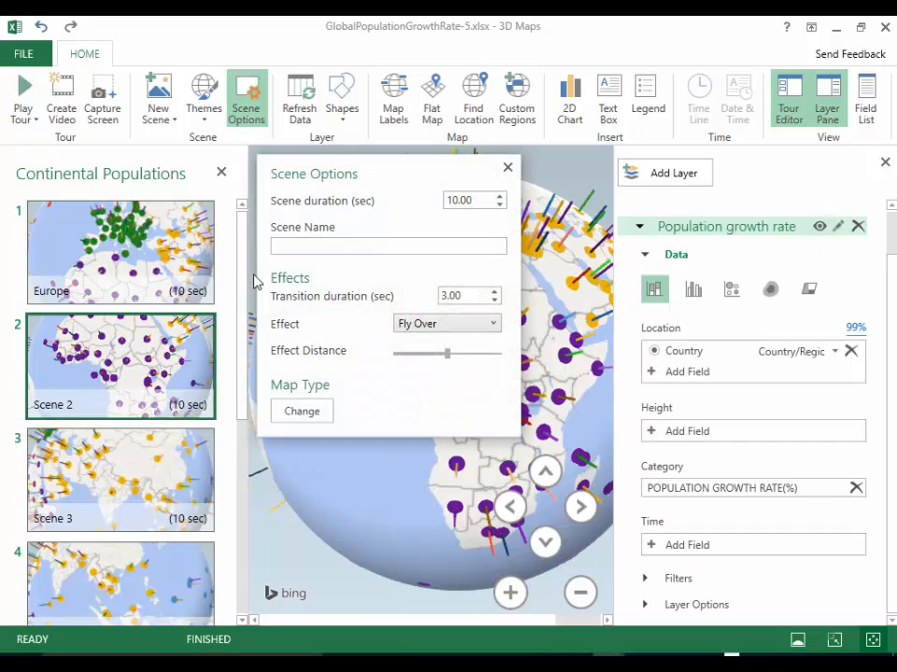
{"action": "type", "text": "Africa"}
{"action": "mouse_move", "coordinate": [128, 514]}
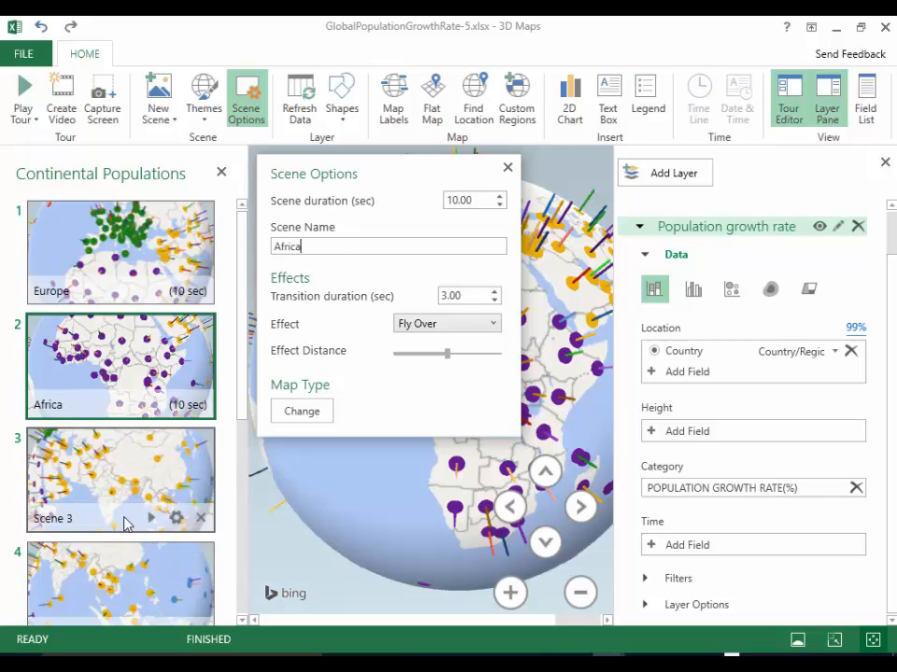
{"action": "left_click", "coordinate": [176, 519]}
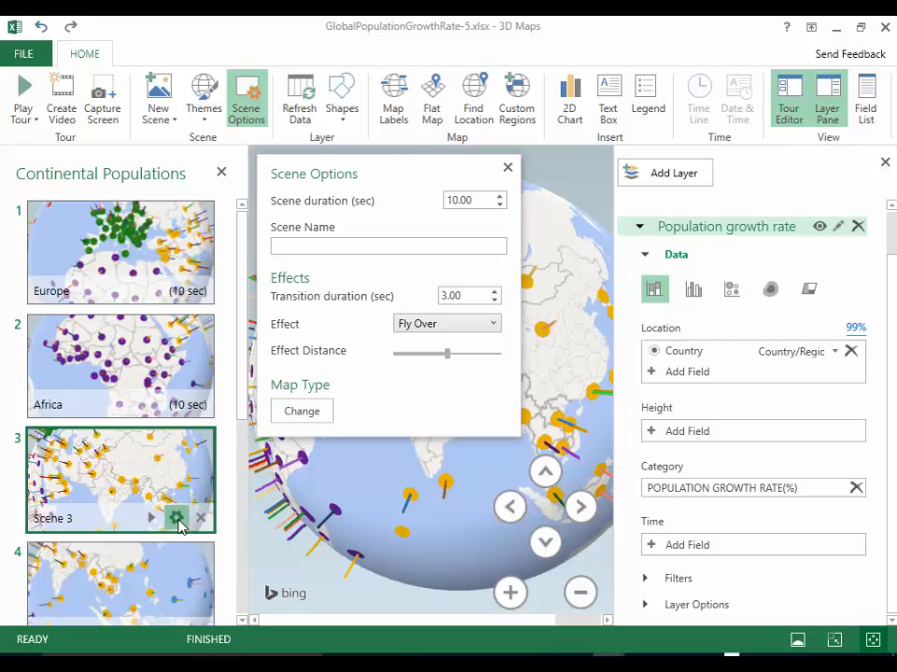
{"action": "left_click", "coordinate": [294, 242]}
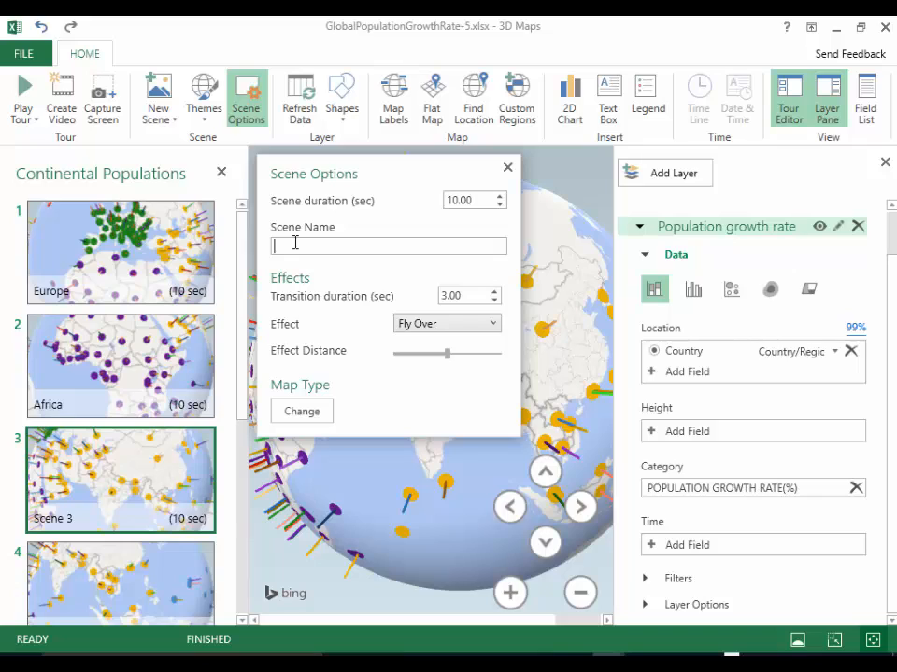
{"action": "type", "text": "North Asia"}
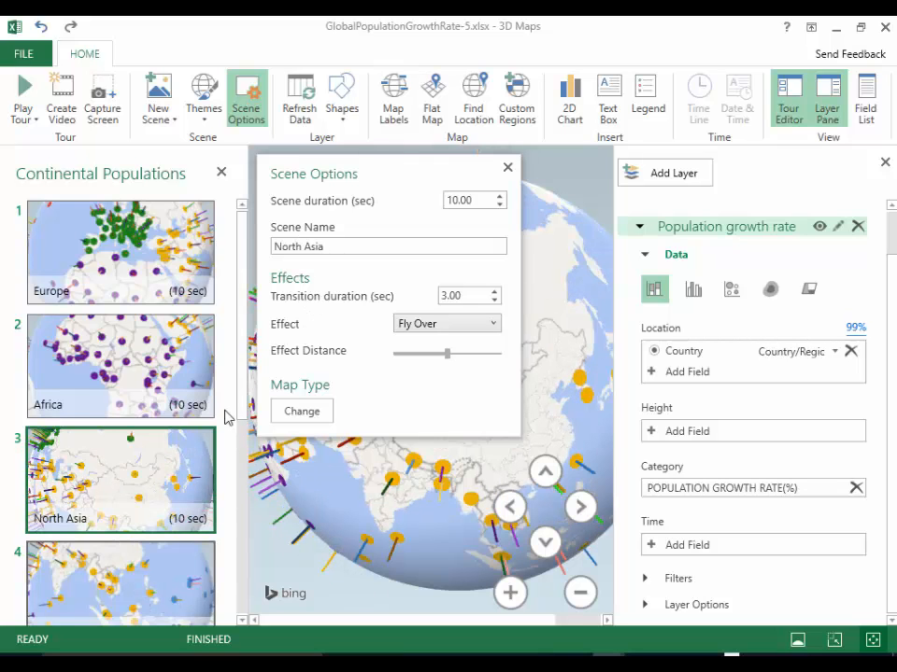
Name the fourth scene South Asia and close its scene options
{"action": "left_click", "coordinate": [138, 589]}
{"action": "left_click", "coordinate": [293, 244]}
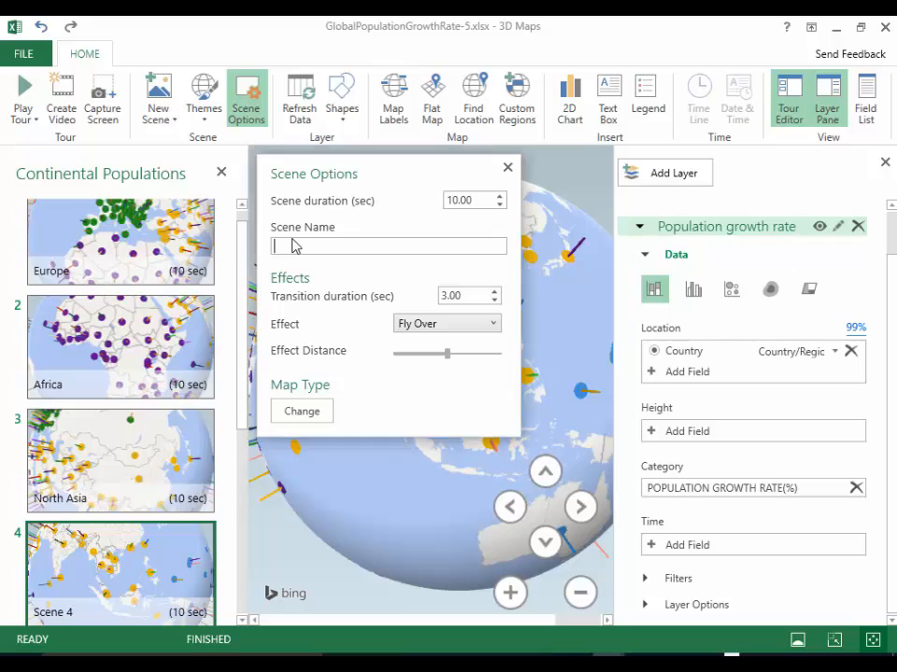
{"action": "type", "text": "South Asia"}
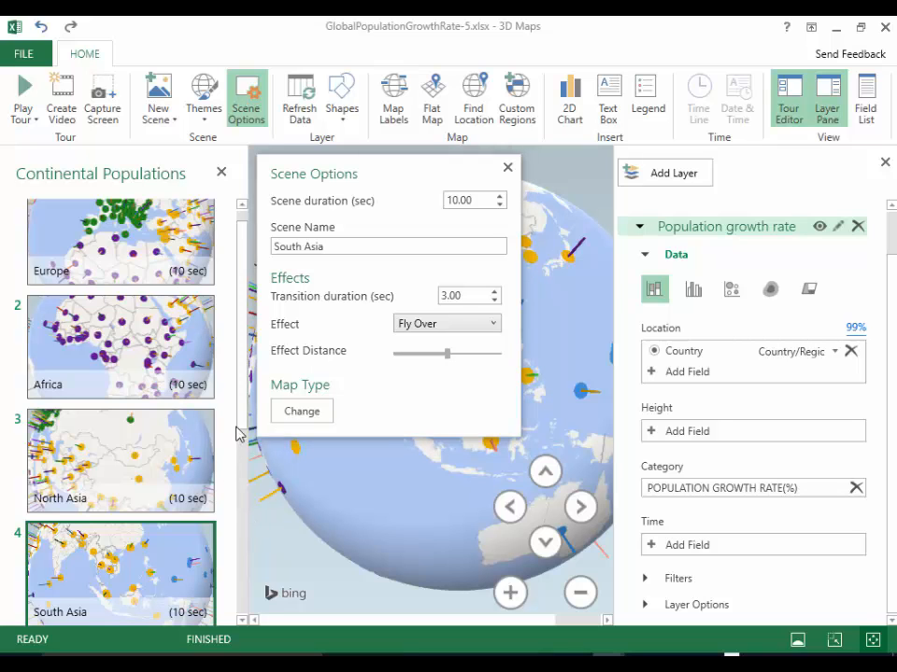
{"action": "scroll", "coordinate": [238, 429], "scroll_direction": "down", "scroll_amount": 5}
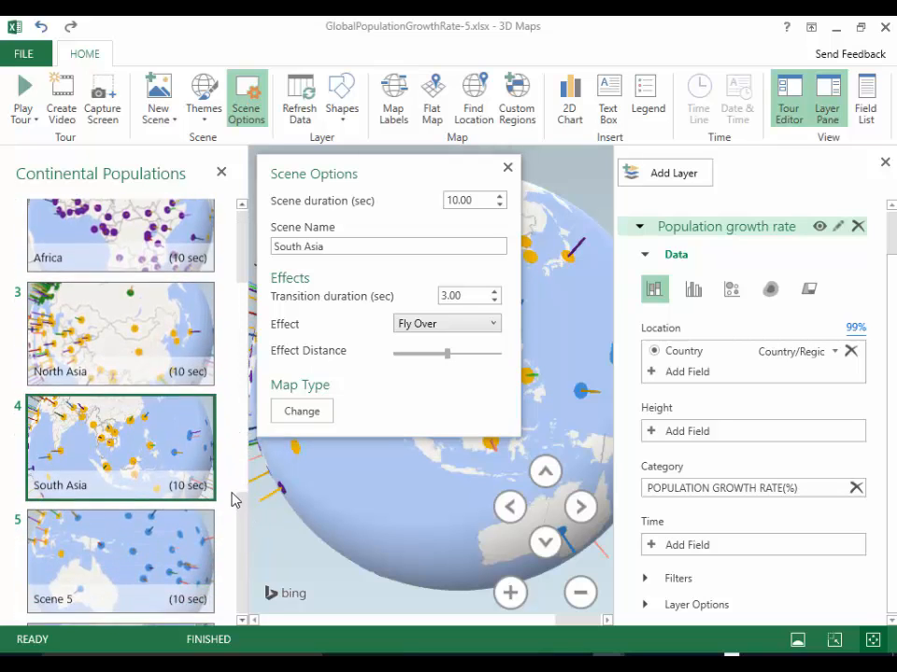
{"action": "left_click", "coordinate": [507, 169]}
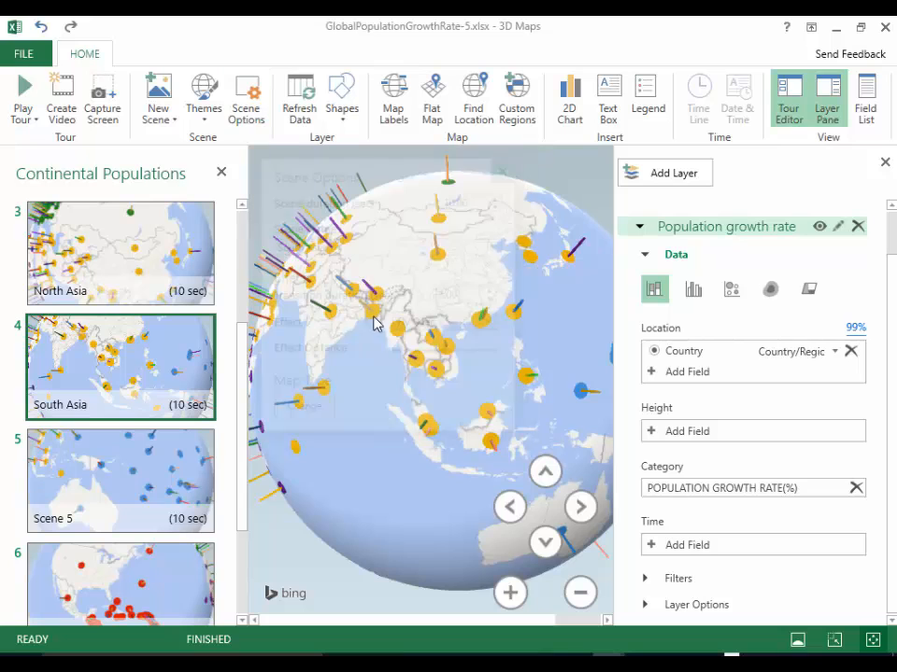
Name the fifth scene Ocenia and the sixth scene North America
{"action": "left_click", "coordinate": [172, 475]}
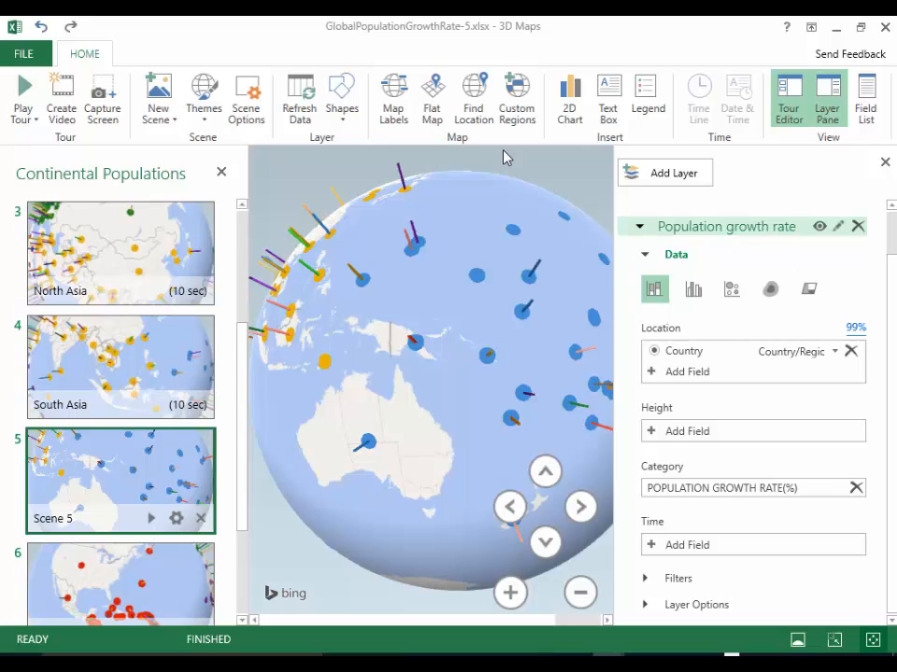
{"action": "left_click", "coordinate": [175, 519]}
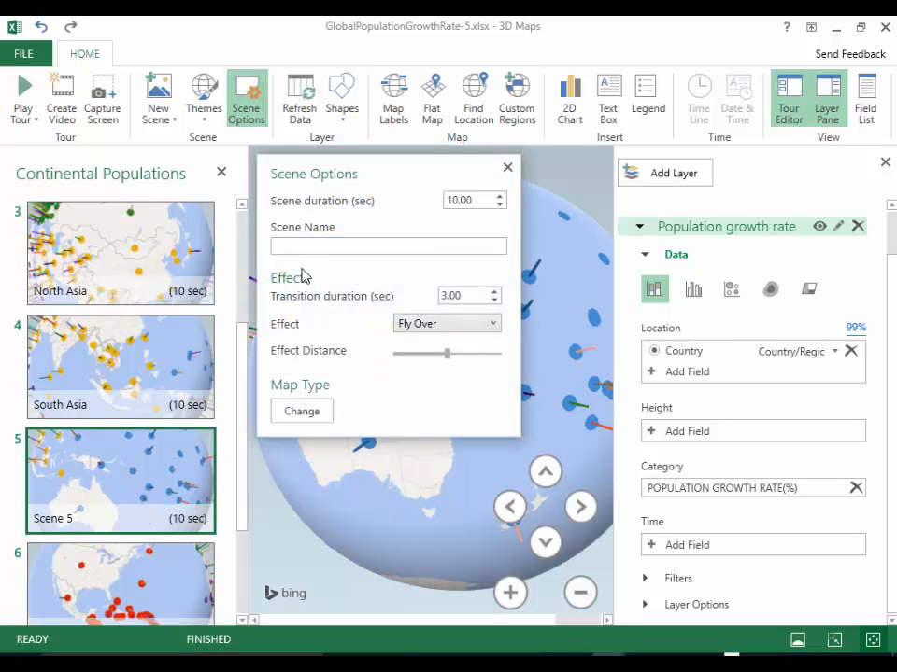
{"action": "type", "text": "Ocenia"}
{"action": "left_click", "coordinate": [160, 585]}
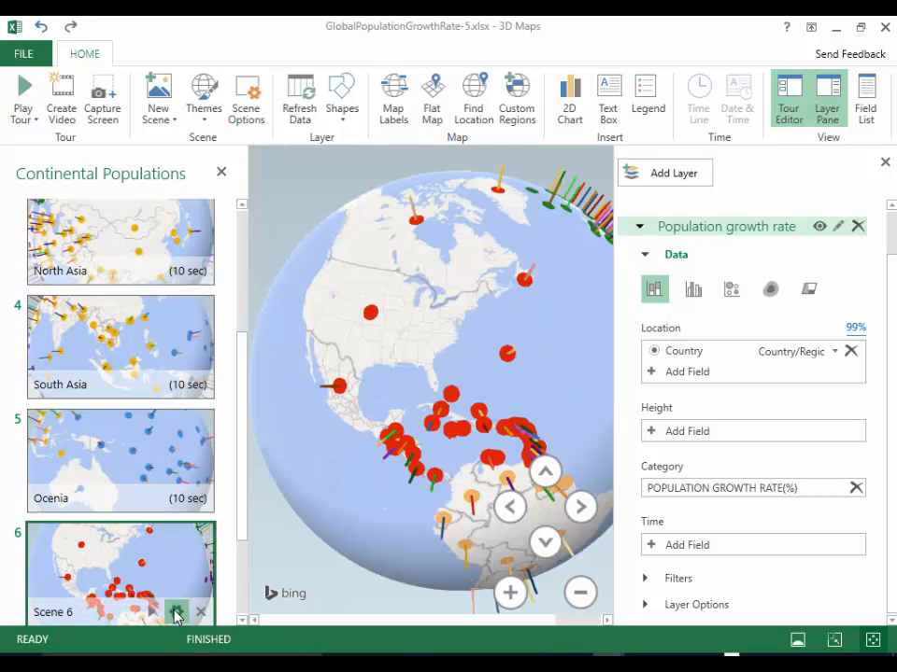
{"action": "left_click", "coordinate": [175, 613]}
{"action": "type", "text": "North America"}
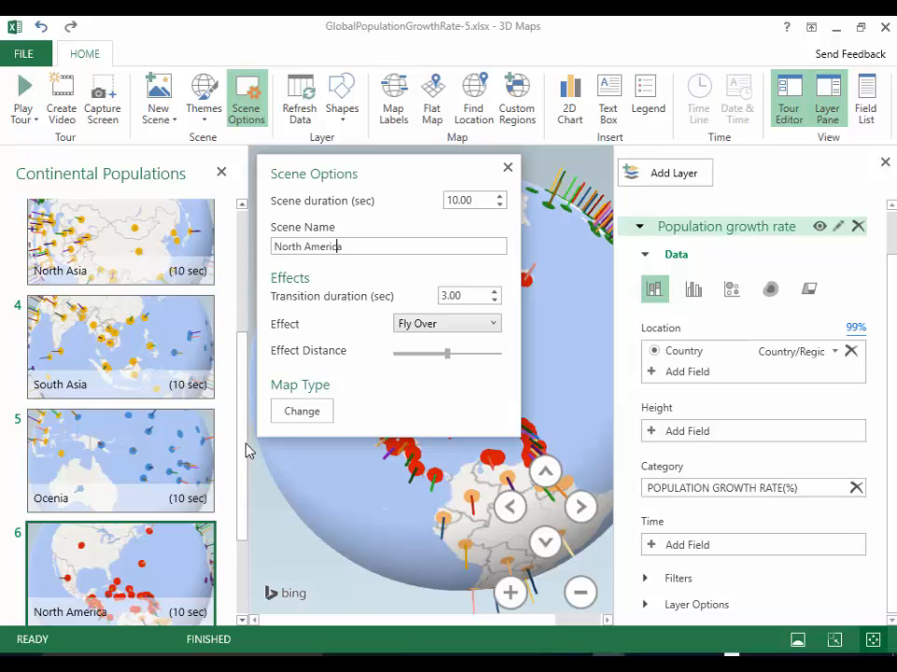
Name the seventh scene South America
{"action": "left_click_drag", "start_coordinate": [245, 445], "coordinate": [244, 525]}
{"action": "left_click", "coordinate": [179, 579]}
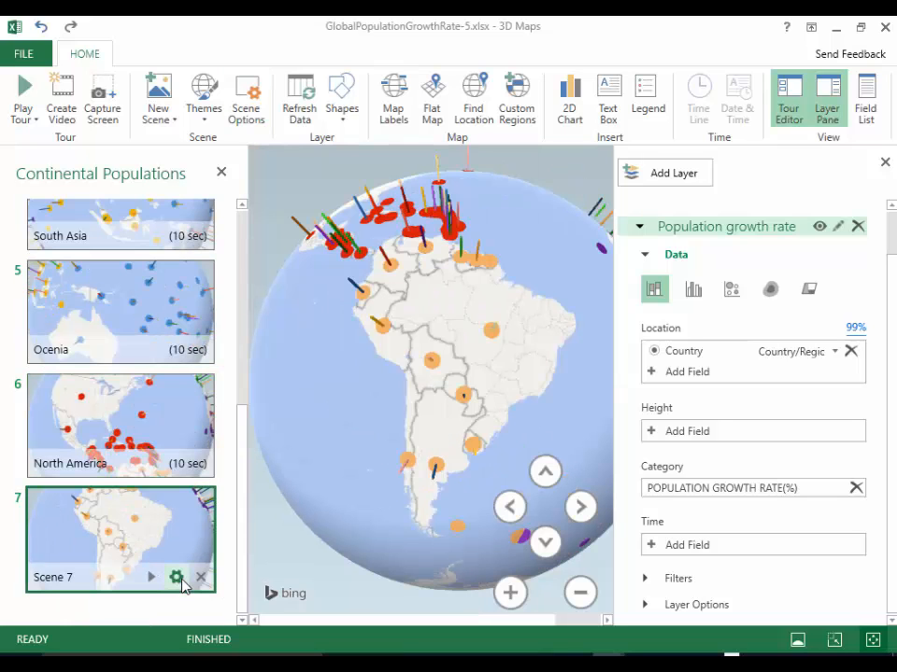
{"action": "left_click", "coordinate": [176, 577]}
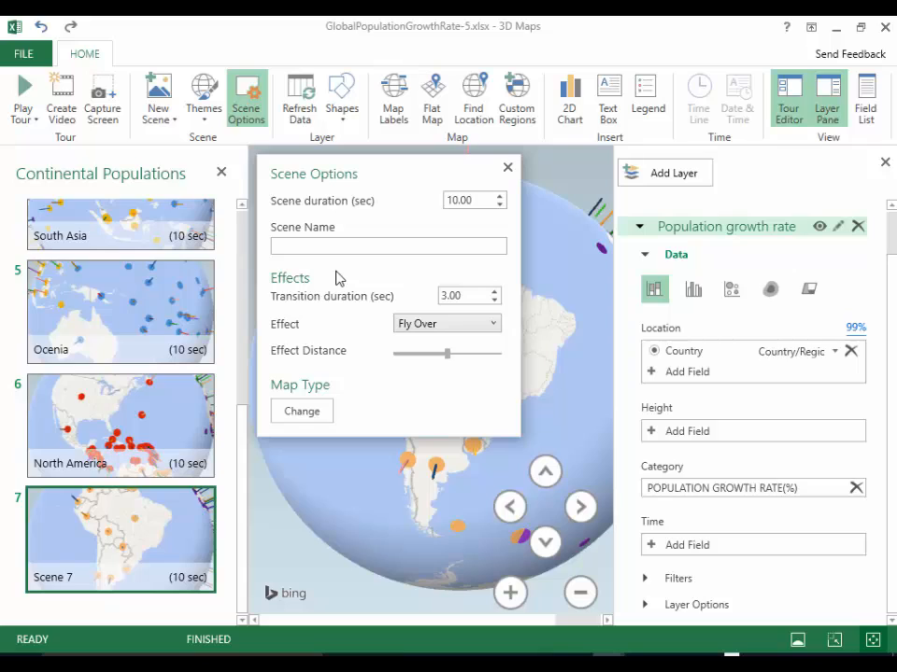
{"action": "type", "text": "South America"}
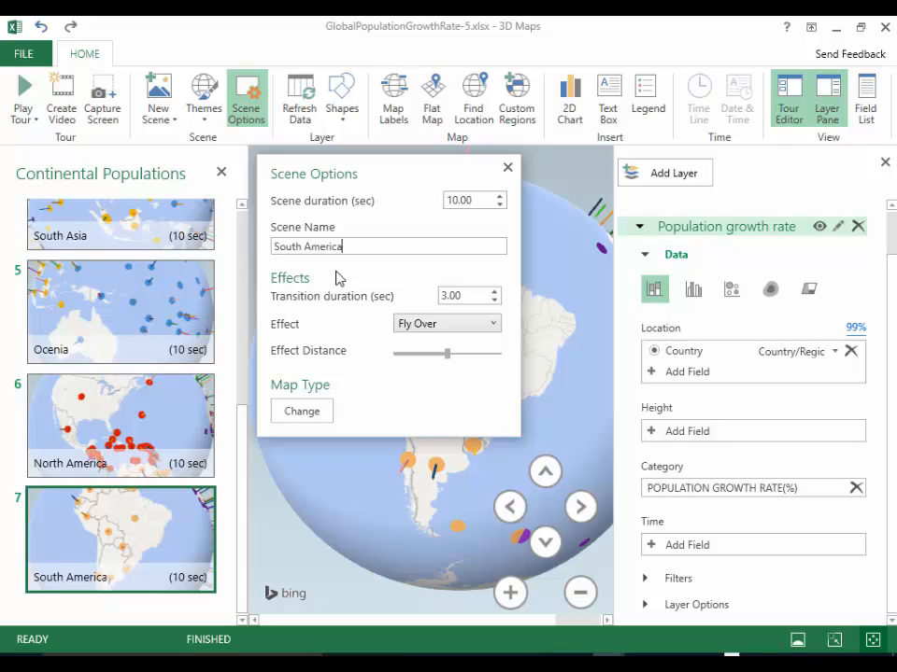
Close the South America scene options and set the Europe scene's effect to Fly Over
{"action": "left_click", "coordinate": [505, 170]}
{"action": "scroll", "coordinate": [145, 254], "scroll_direction": "up", "scroll_amount": 5}
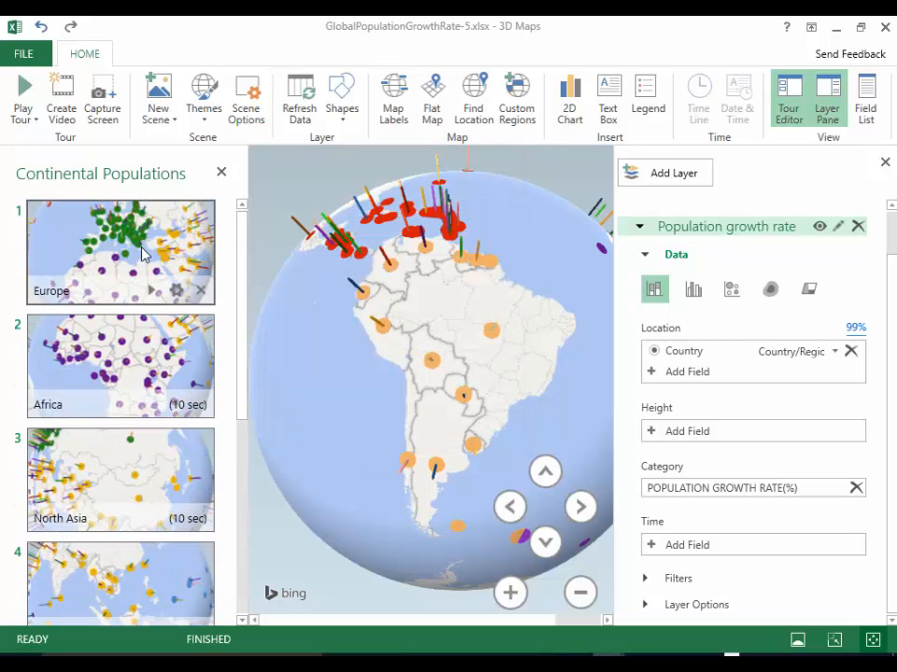
{"action": "left_click", "coordinate": [142, 254]}
{"action": "left_click", "coordinate": [176, 291]}
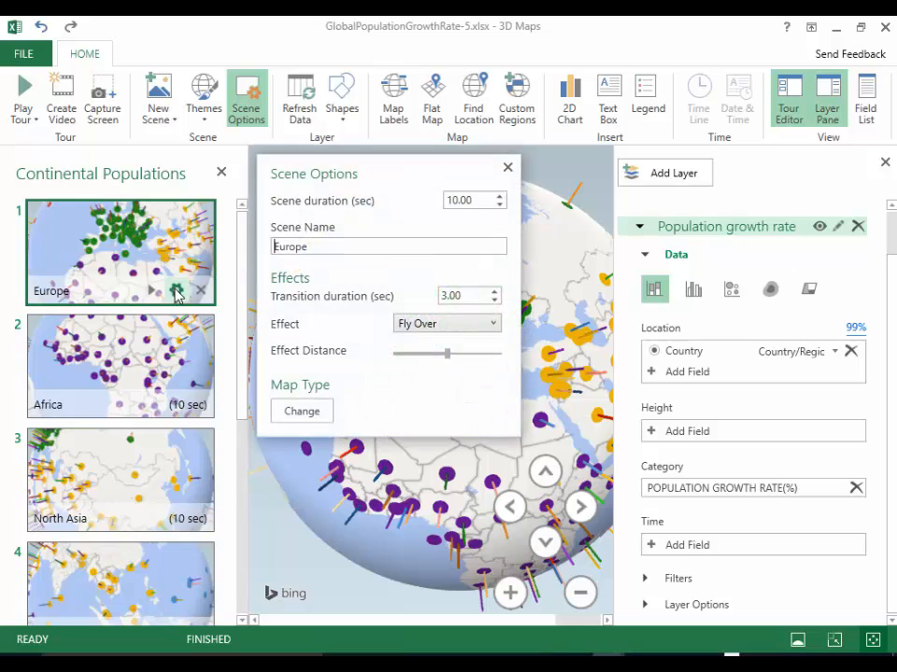
{"action": "left_click", "coordinate": [494, 324]}
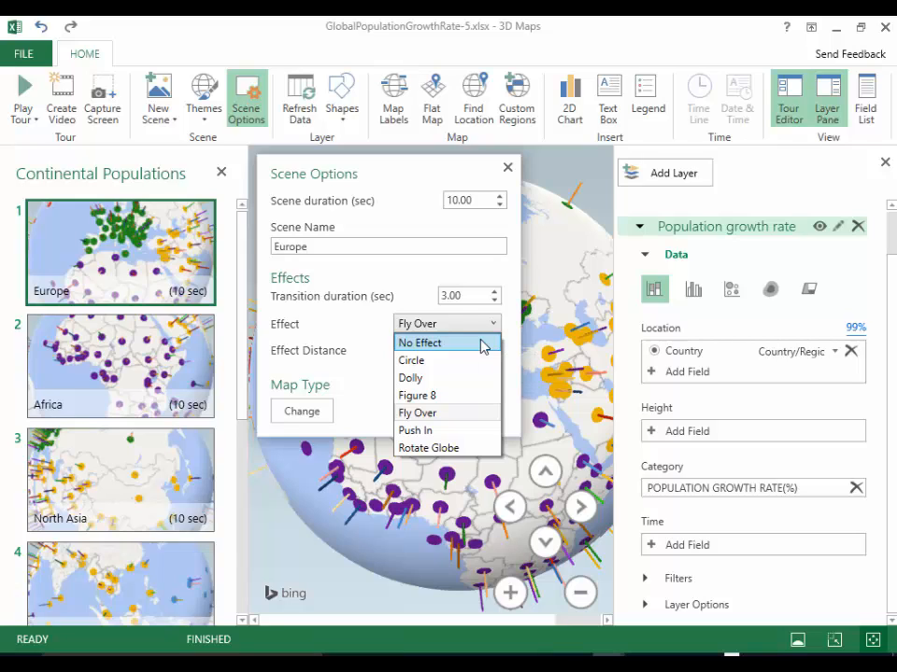
{"action": "left_click", "coordinate": [471, 418]}
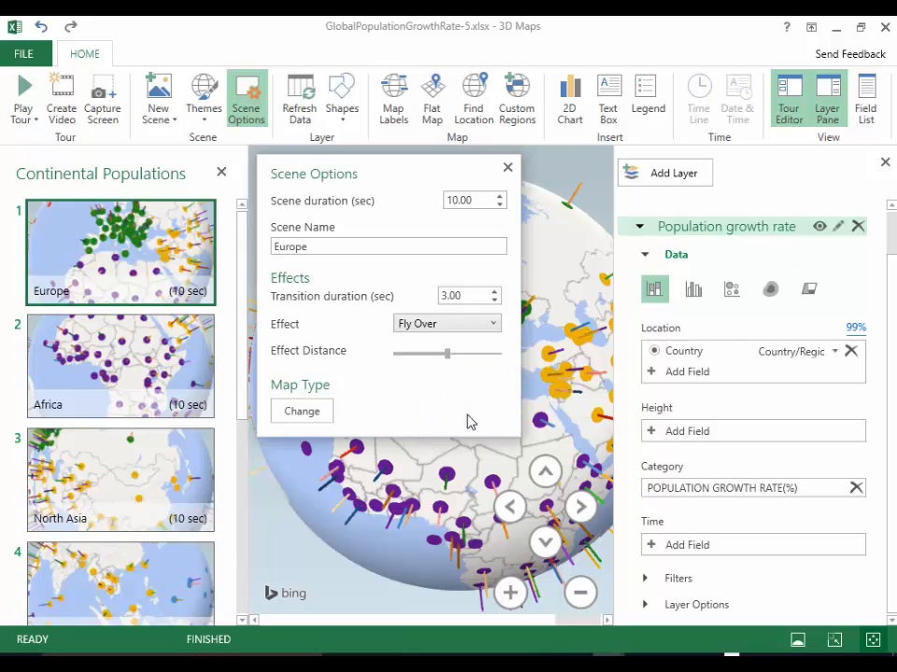
{"action": "left_click", "coordinate": [507, 168]}
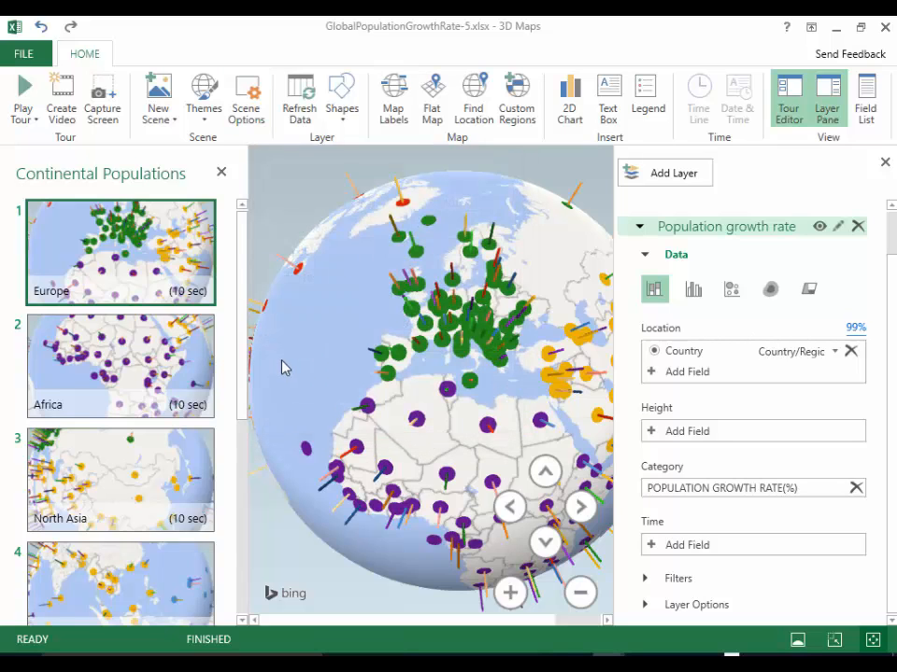
Set the Africa scene's effect to Circle and close its scene options
{"action": "mouse_move", "coordinate": [144, 374]}
{"action": "left_click", "coordinate": [176, 403]}
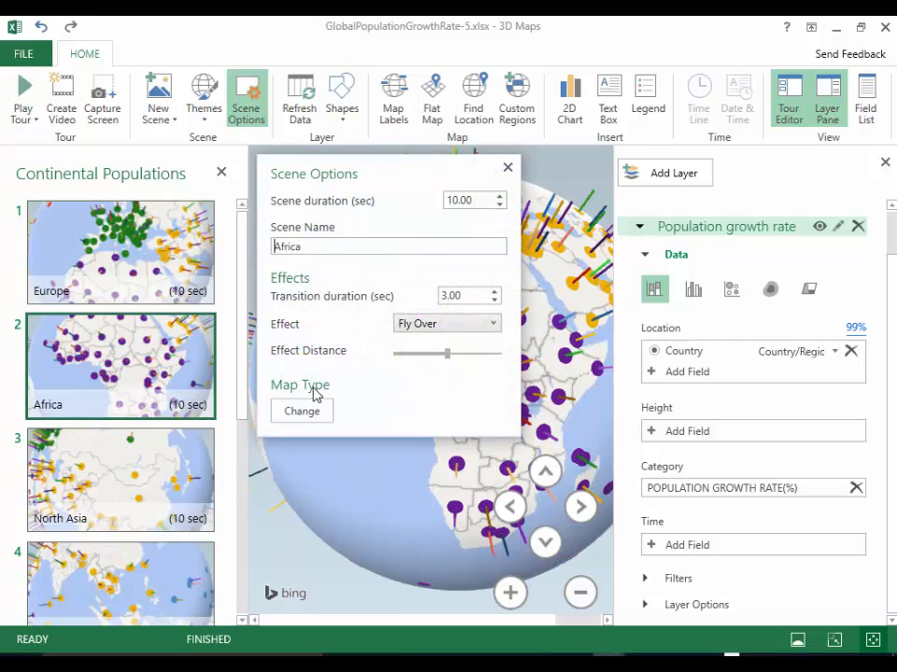
{"action": "left_click", "coordinate": [493, 323]}
{"action": "left_click", "coordinate": [471, 361]}
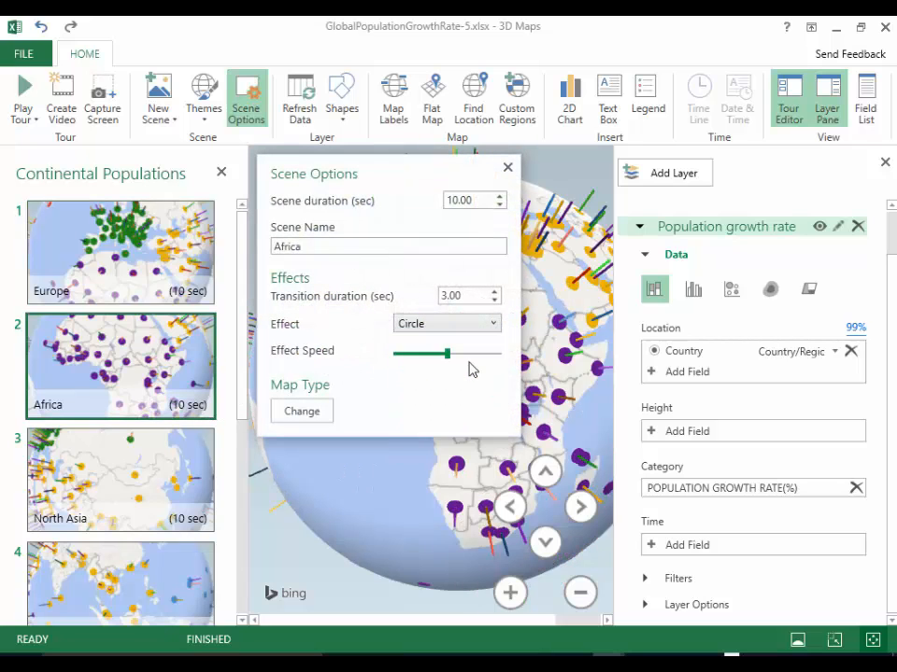
{"action": "left_click", "coordinate": [508, 168]}
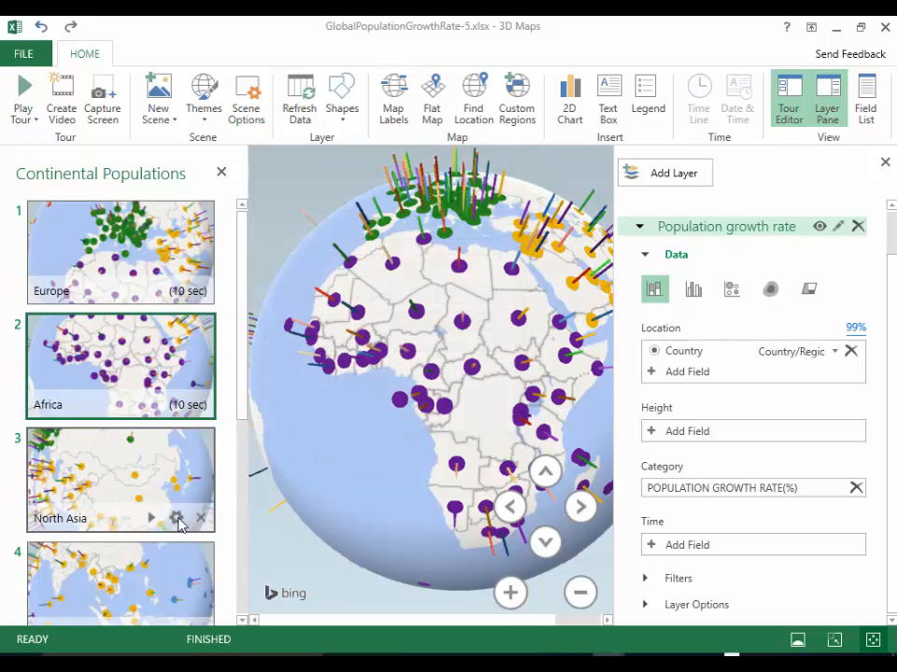
Set the North Asia scene's effect to Circle and close its scene options
{"action": "left_click", "coordinate": [177, 519]}
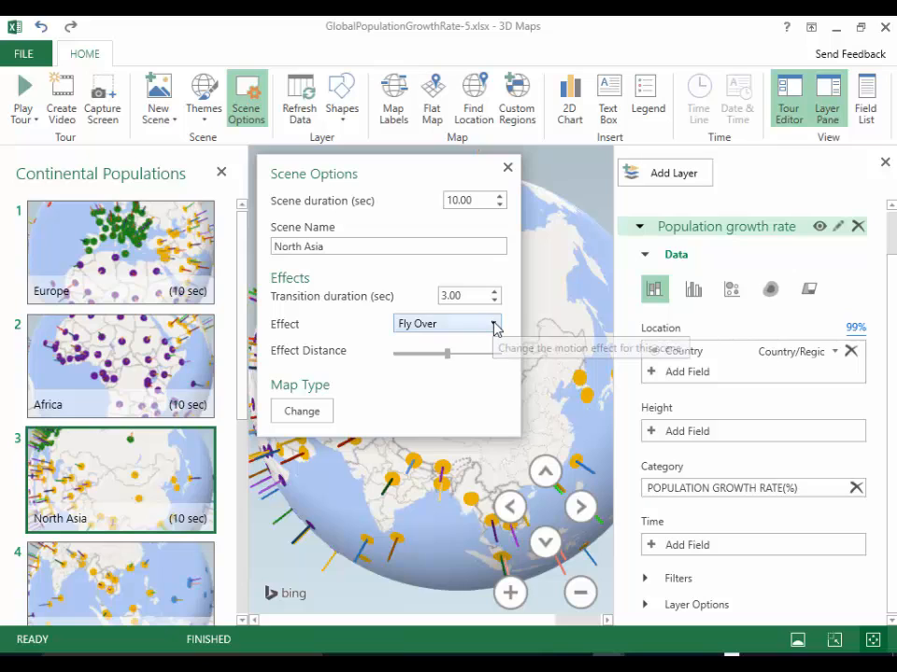
{"action": "left_click", "coordinate": [493, 324]}
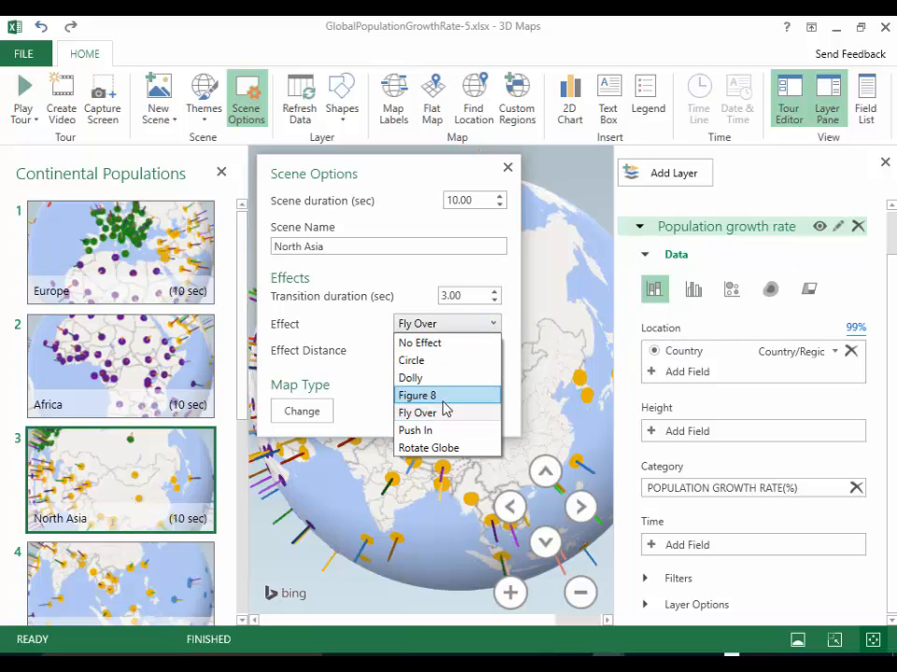
{"action": "left_click", "coordinate": [438, 361]}
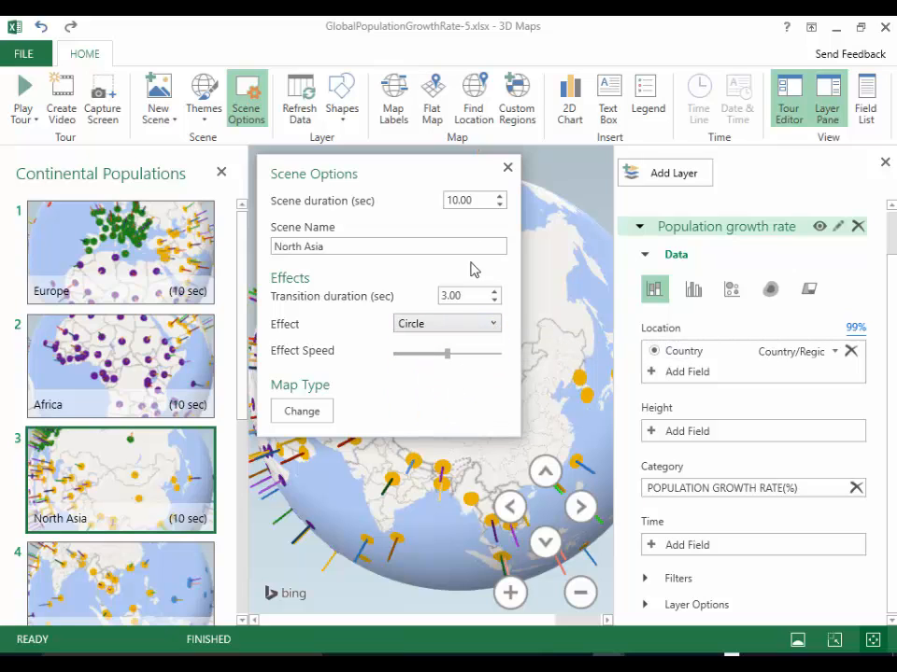
{"action": "left_click", "coordinate": [508, 172]}
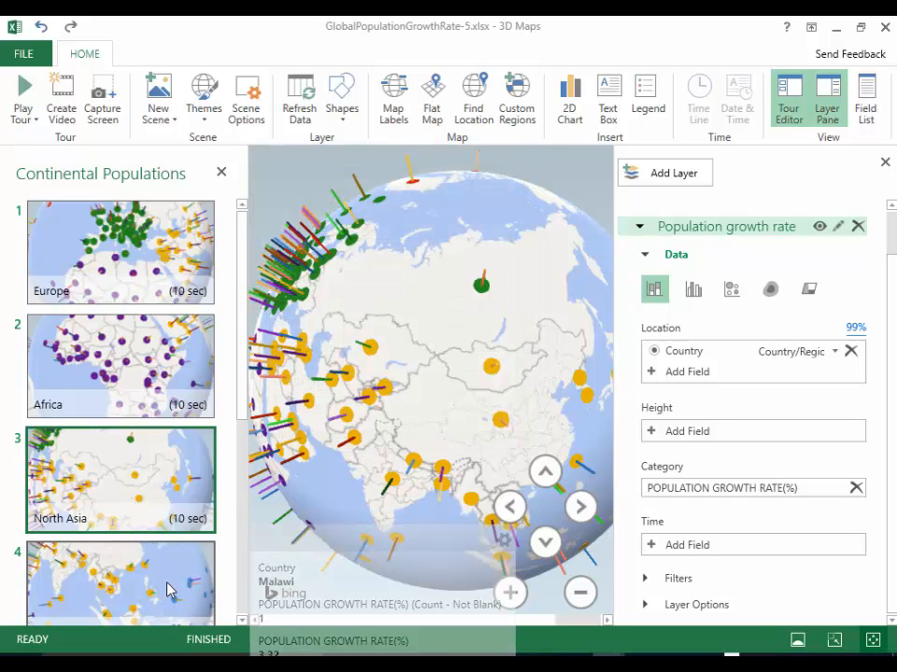
Set the South Asia scene's effect to Push In and close its scene options
{"action": "left_click", "coordinate": [168, 588]}
{"action": "scroll", "coordinate": [179, 560], "scroll_direction": "down", "scroll_amount": 3}
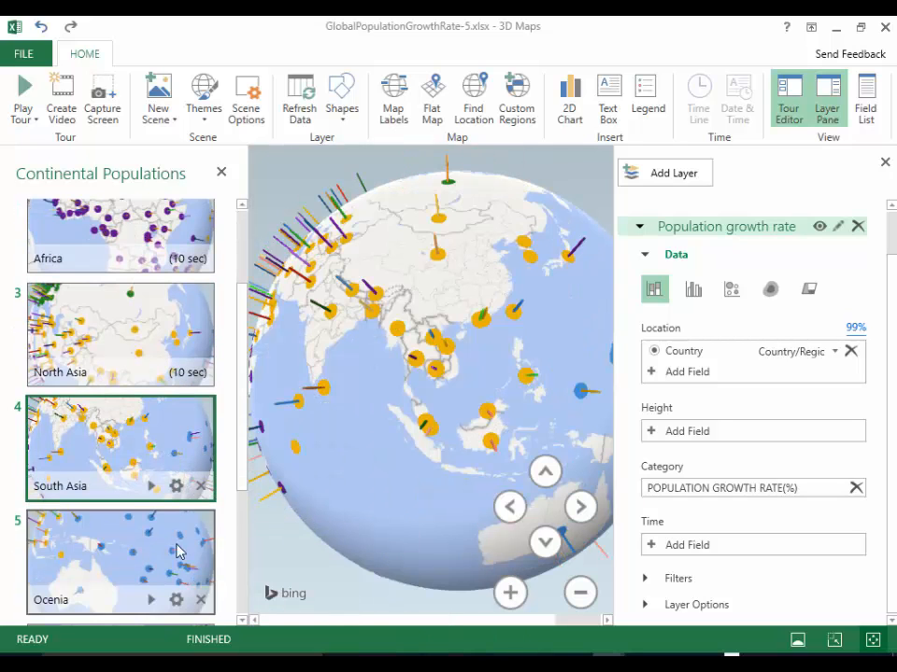
{"action": "left_click", "coordinate": [176, 486]}
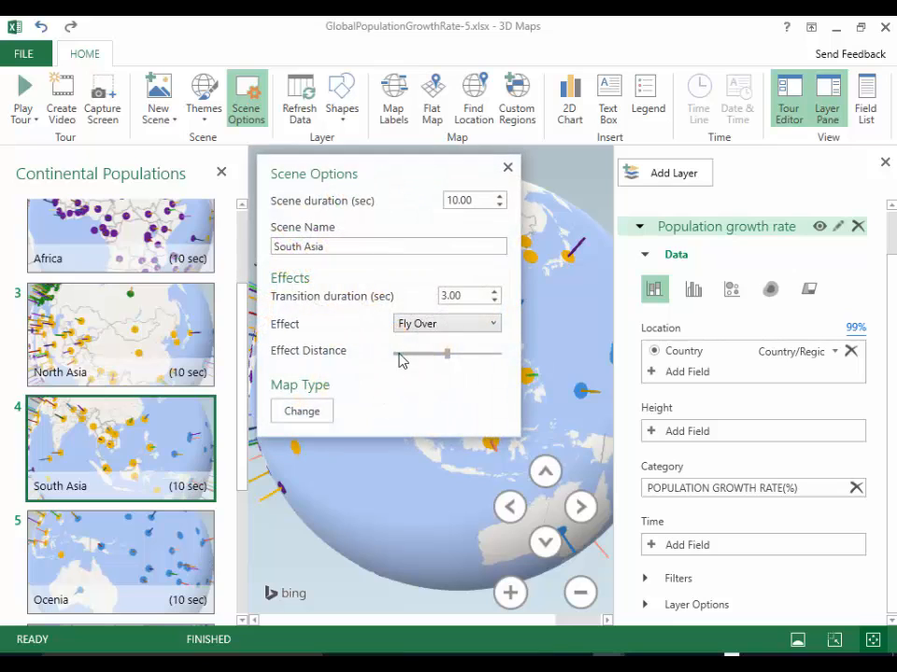
{"action": "left_click", "coordinate": [493, 324]}
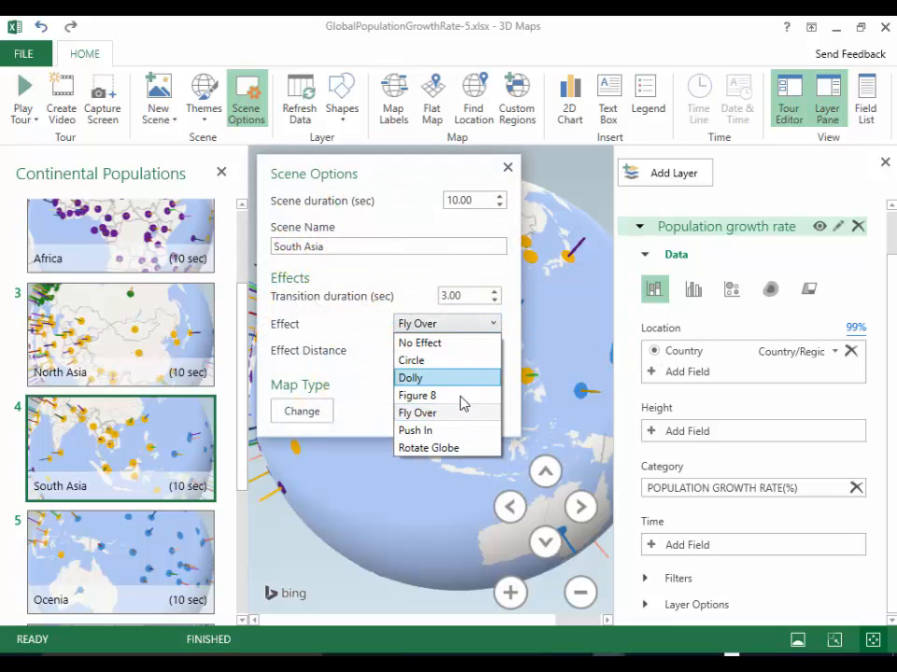
{"action": "left_click", "coordinate": [457, 430]}
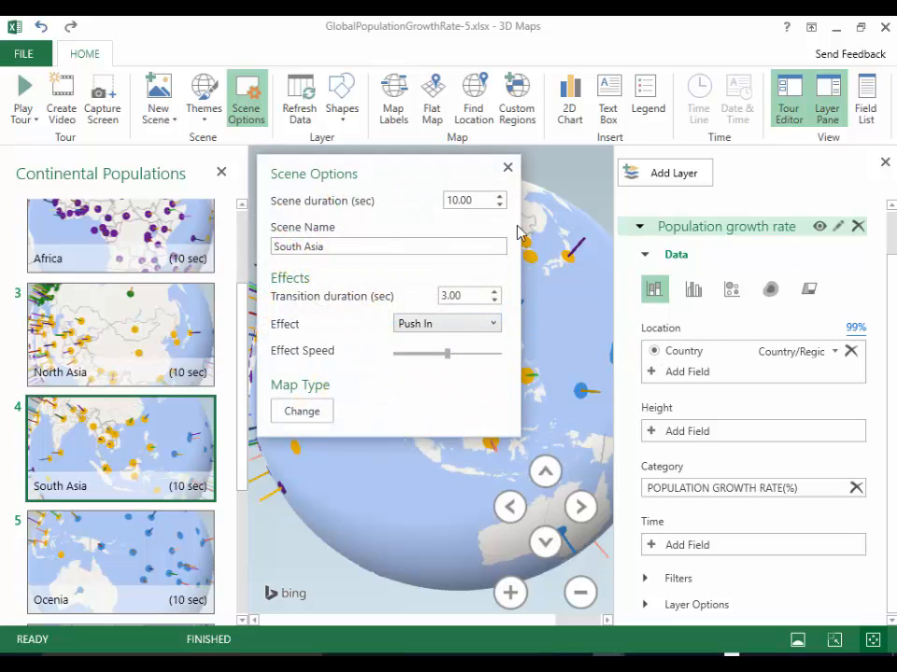
{"action": "left_click", "coordinate": [507, 168]}
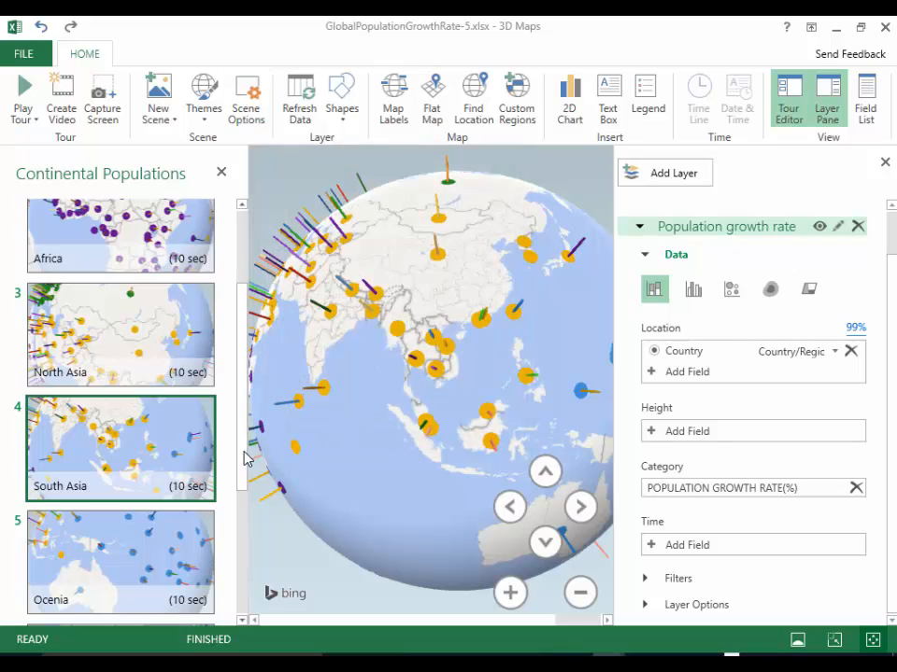
Set the Ocenia scene's effect to No Effect and close its scene options
{"action": "left_click_drag", "start_coordinate": [234, 491], "coordinate": [230, 494]}
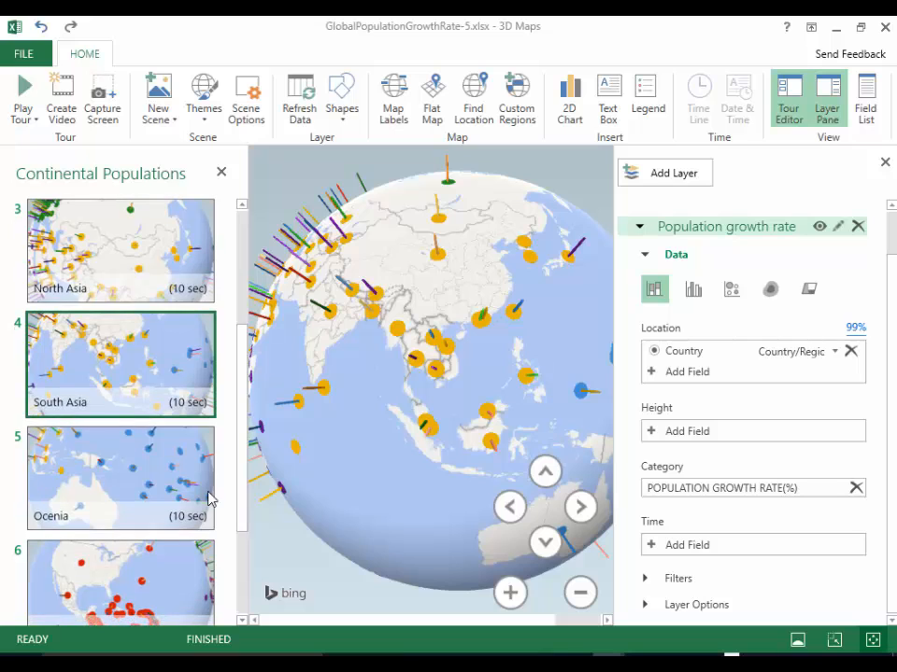
{"action": "left_click", "coordinate": [175, 517]}
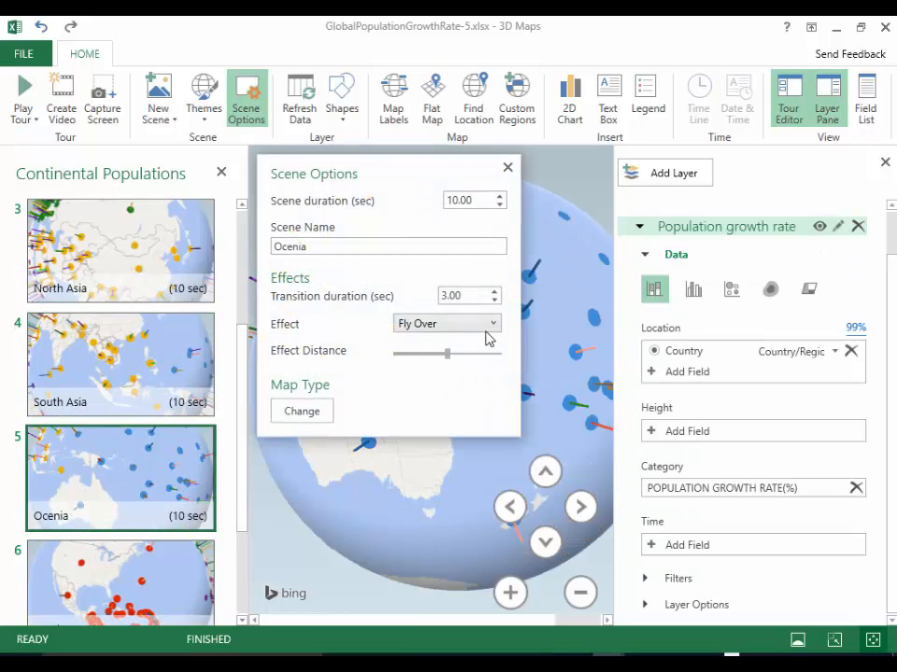
{"action": "left_click", "coordinate": [486, 330]}
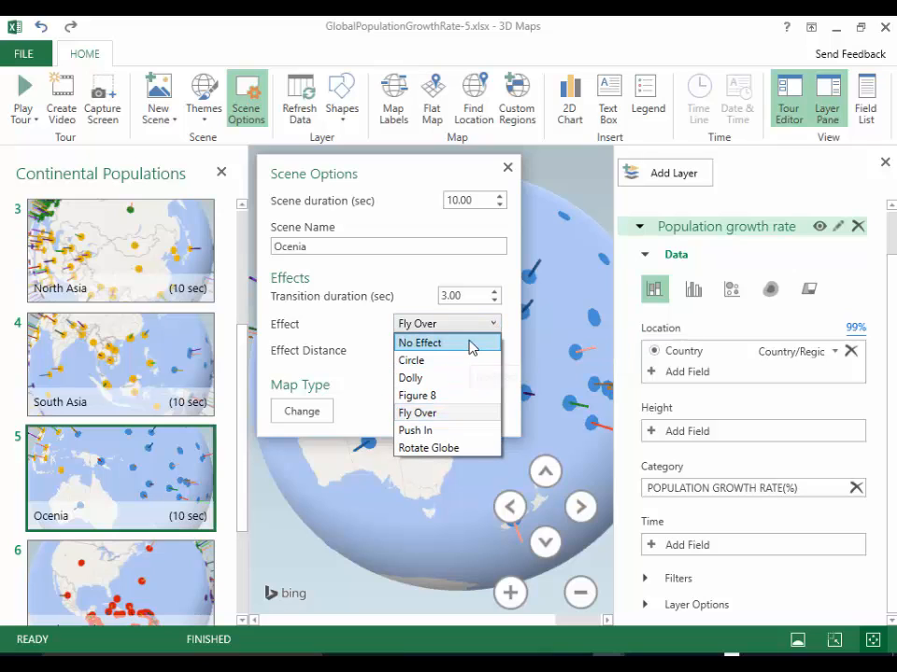
{"action": "left_click", "coordinate": [472, 344]}
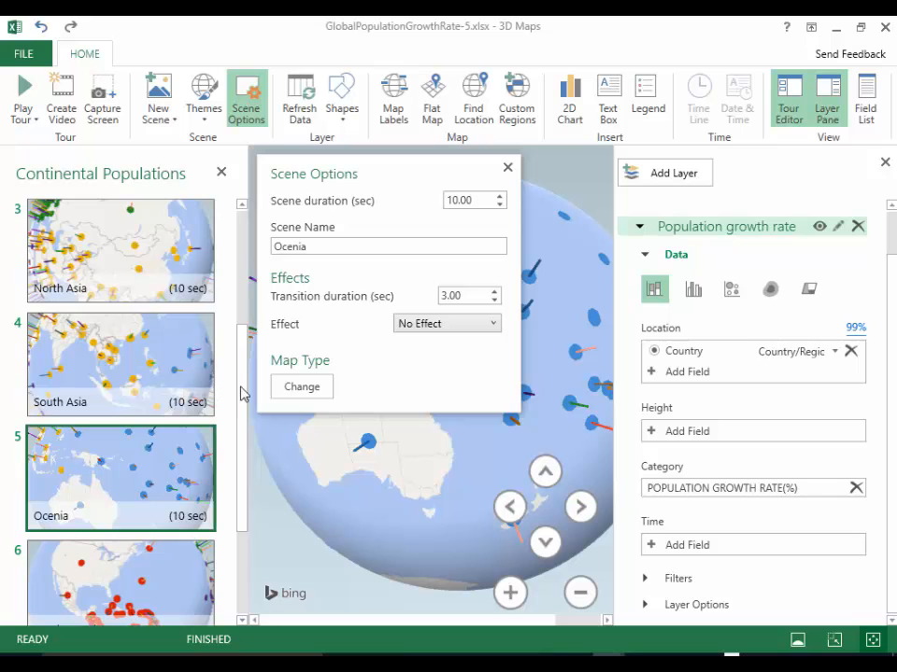
{"action": "scroll", "coordinate": [240, 393], "scroll_direction": "up", "scroll_amount": 5}
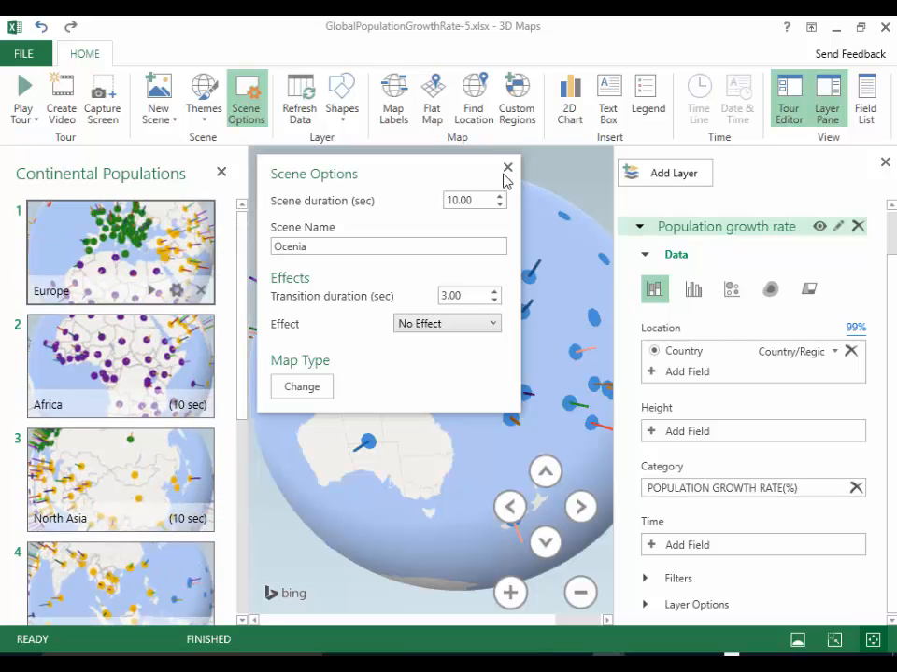
{"action": "left_click", "coordinate": [507, 169]}
Add legends to the Europe scene, keeping only the Continent legend, narrowed and placed in the map's upper-left corner
{"action": "left_click", "coordinate": [651, 94]}
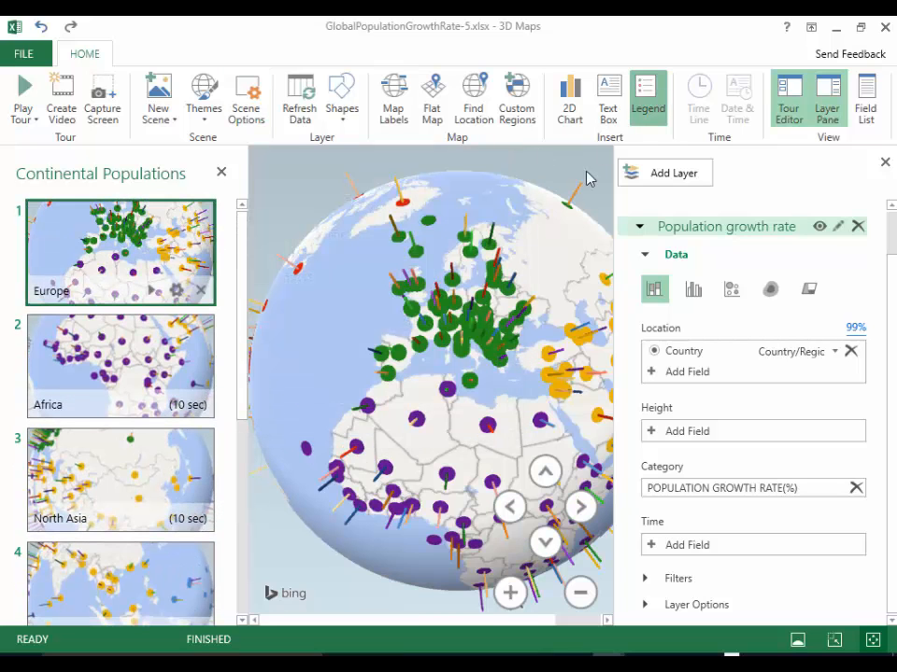
{"action": "left_click_drag", "start_coordinate": [477, 394], "coordinate": [444, 327]}
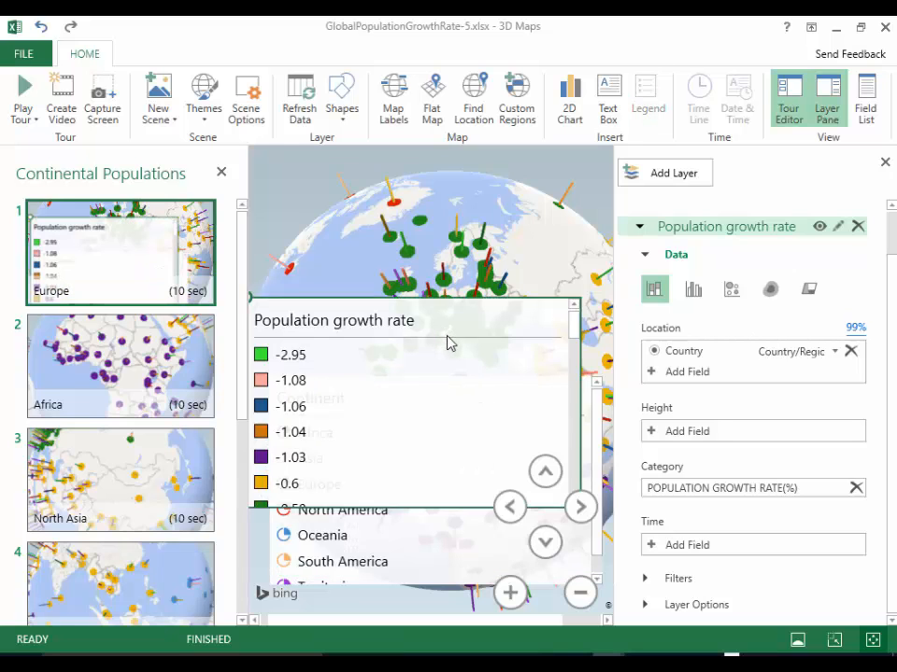
{"action": "right_click", "coordinate": [448, 343]}
{"action": "left_click", "coordinate": [512, 451]}
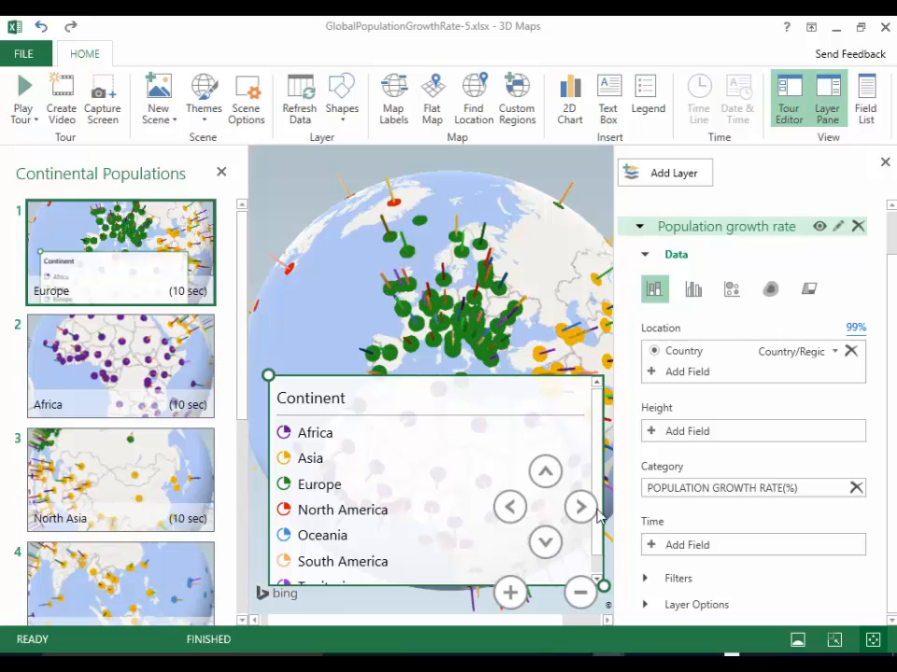
{"action": "left_click_drag", "start_coordinate": [607, 589], "coordinate": [408, 558]}
{"action": "left_click_drag", "start_coordinate": [378, 505], "coordinate": [317, 277]}
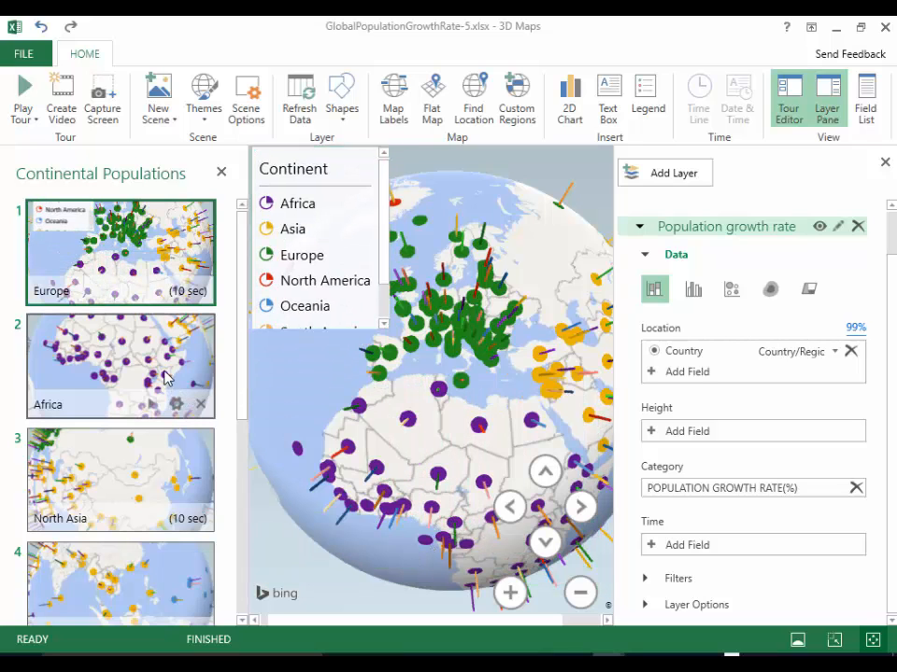
Add legends to the Africa scene and place a narrowed Population growth rate legend in the map's upper-left corner
{"action": "left_click", "coordinate": [56, 385]}
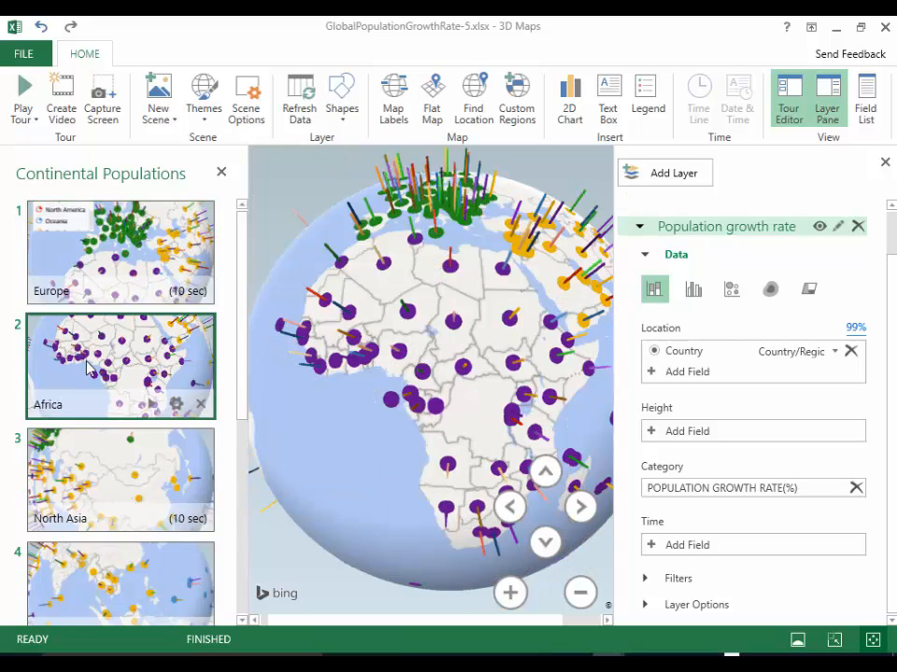
{"action": "left_click", "coordinate": [647, 98]}
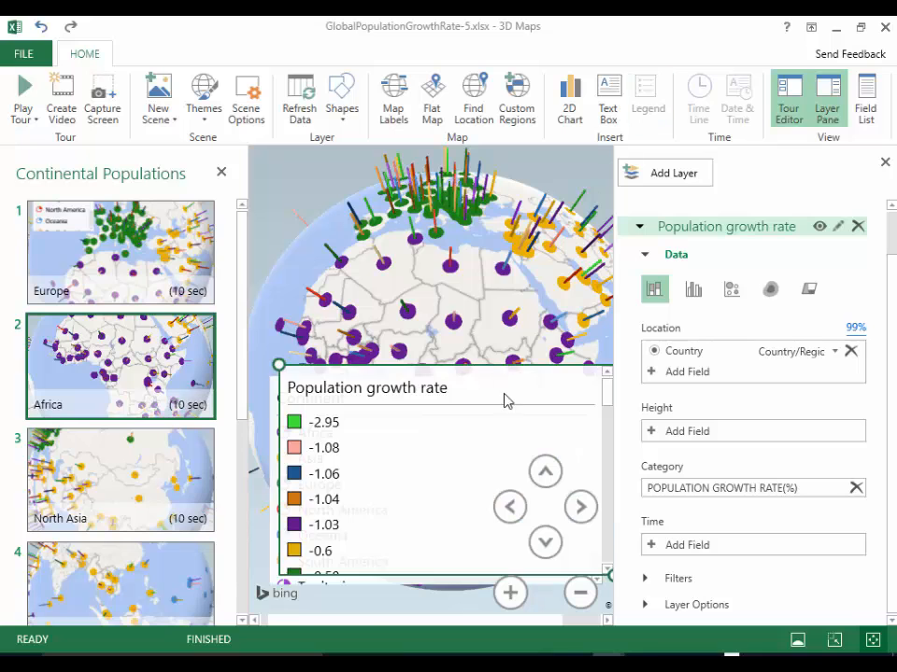
{"action": "left_click_drag", "start_coordinate": [478, 366], "coordinate": [458, 203]}
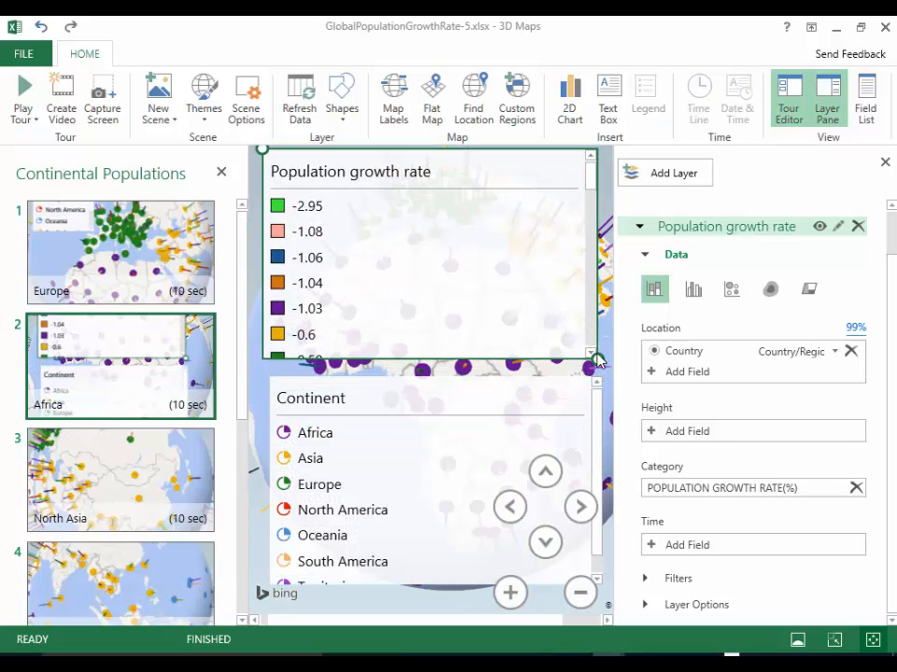
{"action": "left_click_drag", "start_coordinate": [597, 361], "coordinate": [423, 367]}
Move the Africa scene's Continent legend to the bottom of the map and narrow it toward the lower-right corner
{"action": "left_click", "coordinate": [438, 416]}
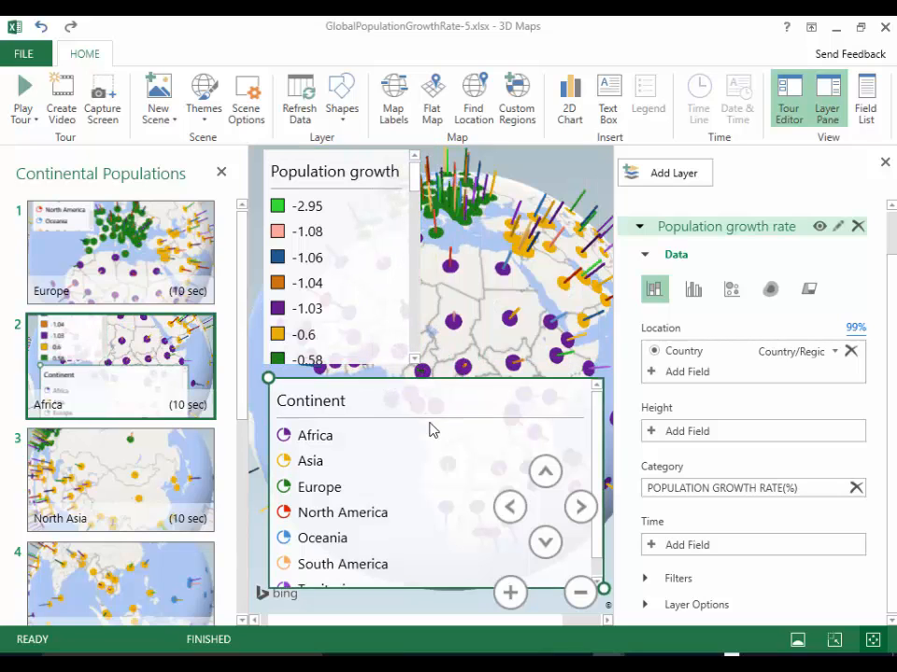
{"action": "left_click_drag", "start_coordinate": [432, 430], "coordinate": [418, 447]}
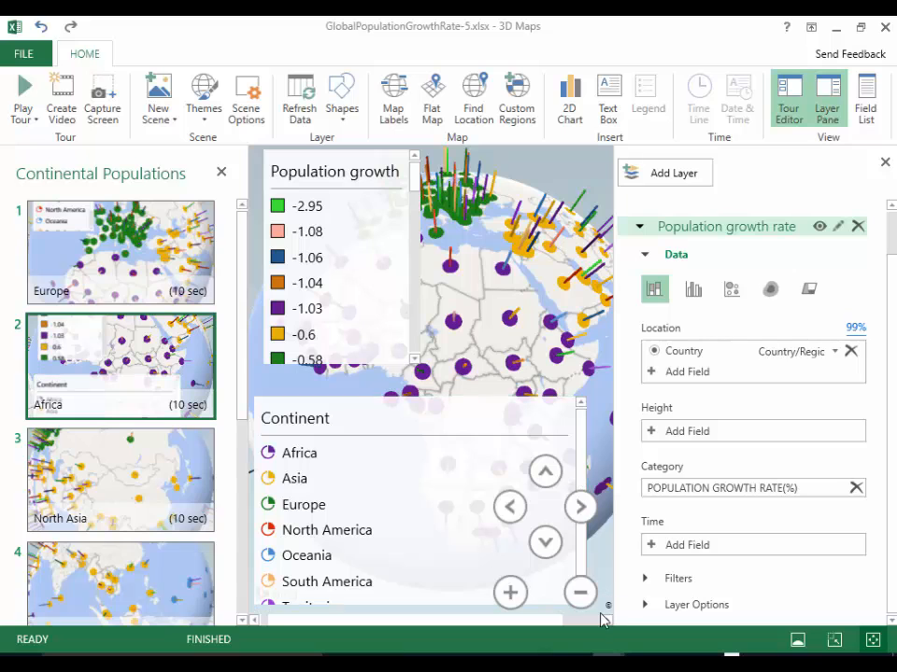
{"action": "left_click", "coordinate": [278, 414]}
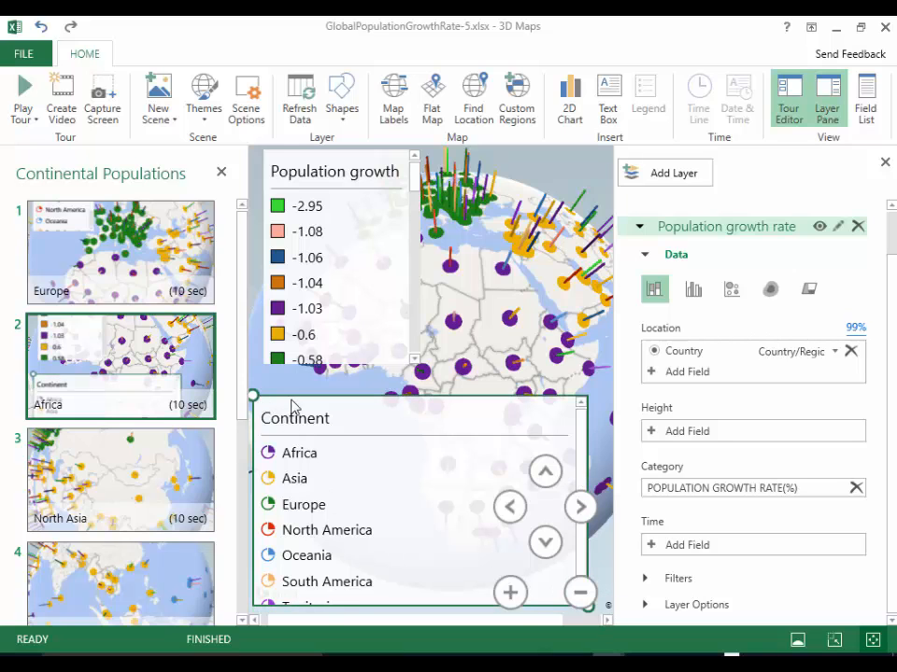
{"action": "left_click_drag", "start_coordinate": [253, 397], "coordinate": [444, 428]}
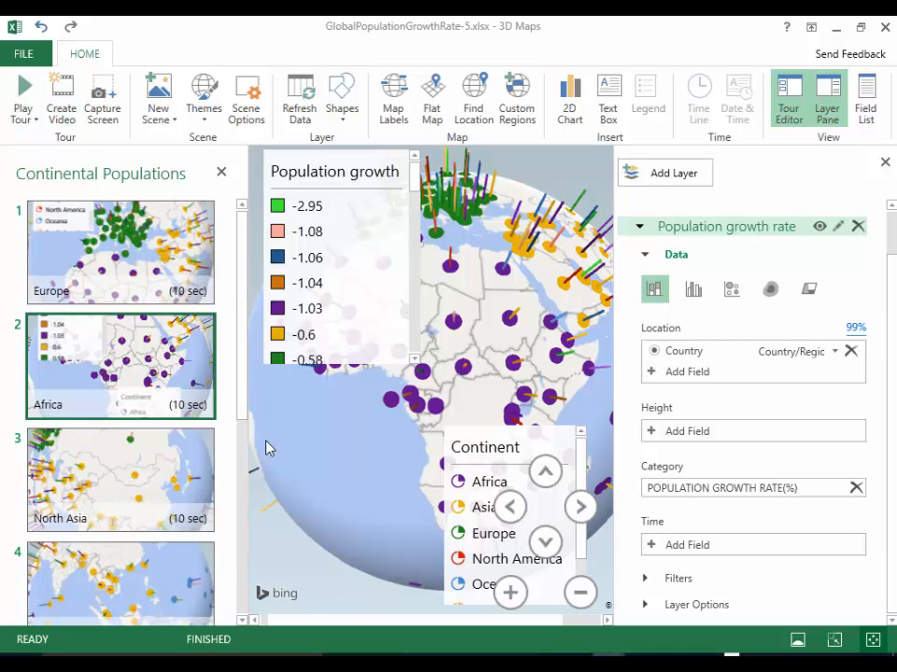
Play the Continental Populations tour through all its scenes
{"action": "scroll", "coordinate": [223, 460], "scroll_direction": "down", "scroll_amount": 4}
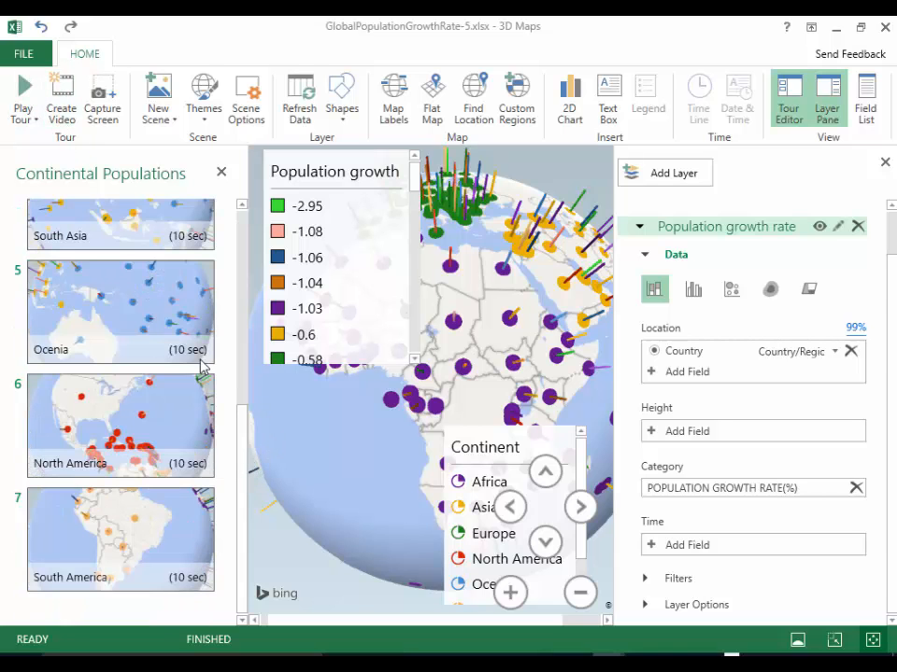
{"action": "left_click", "coordinate": [23, 93]}
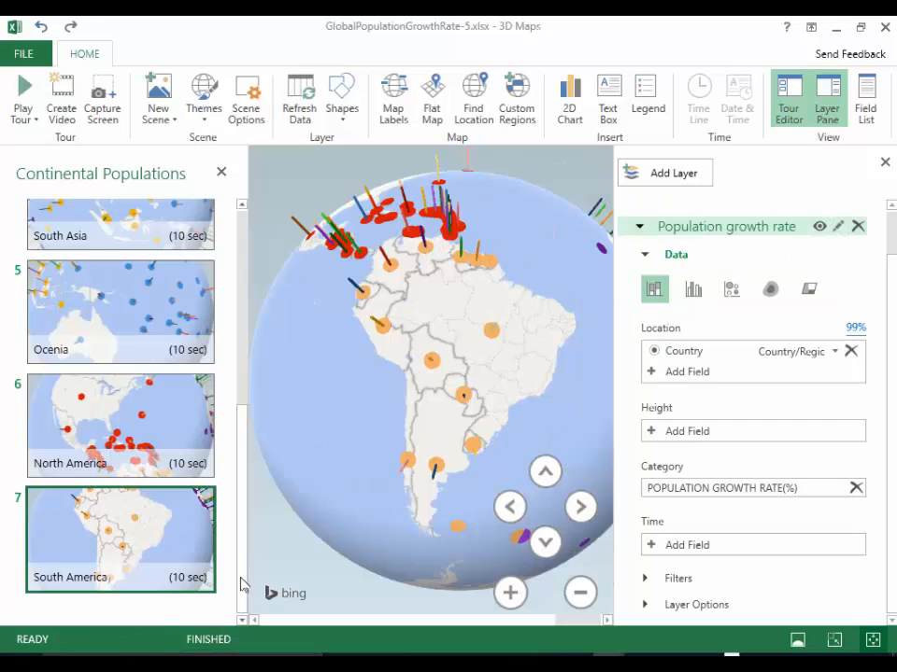
Edit the Trends text box beside Africa and give it a light yellow background fill
{"action": "left_click_drag", "start_coordinate": [242, 523], "coordinate": [242, 304]}
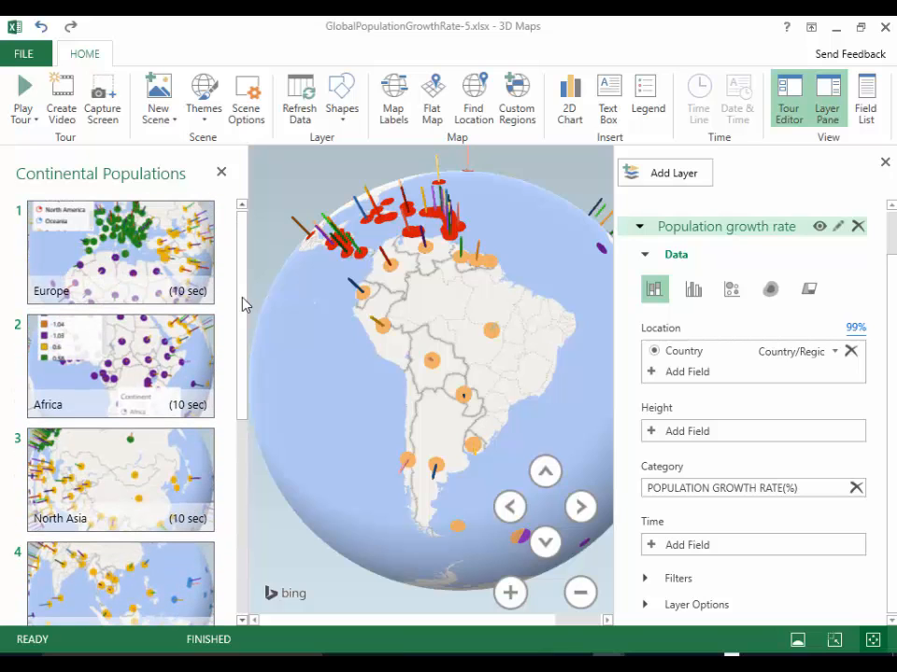
{"action": "mouse_move", "coordinate": [197, 294]}
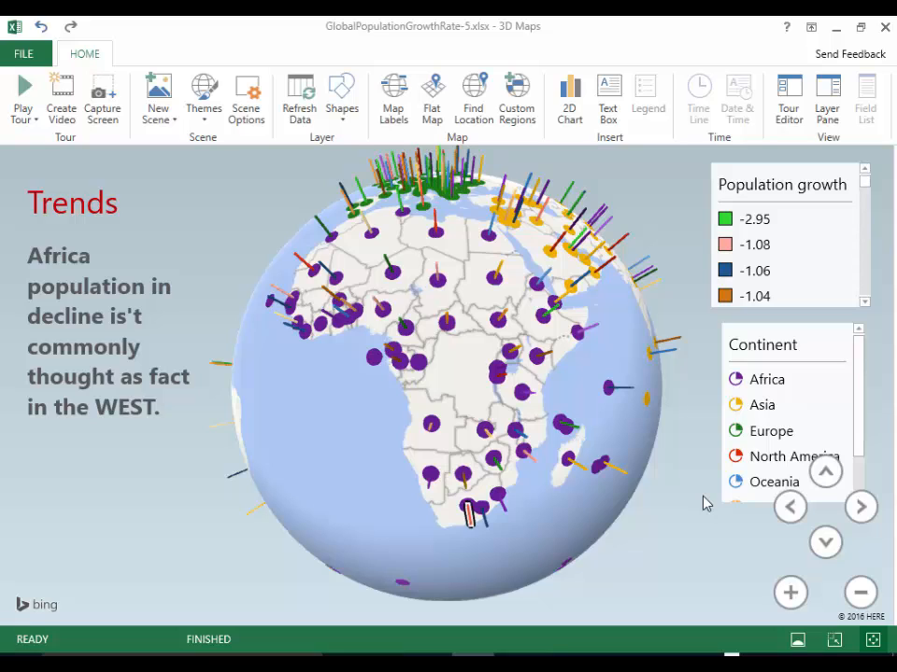
{"action": "left_click", "coordinate": [87, 303]}
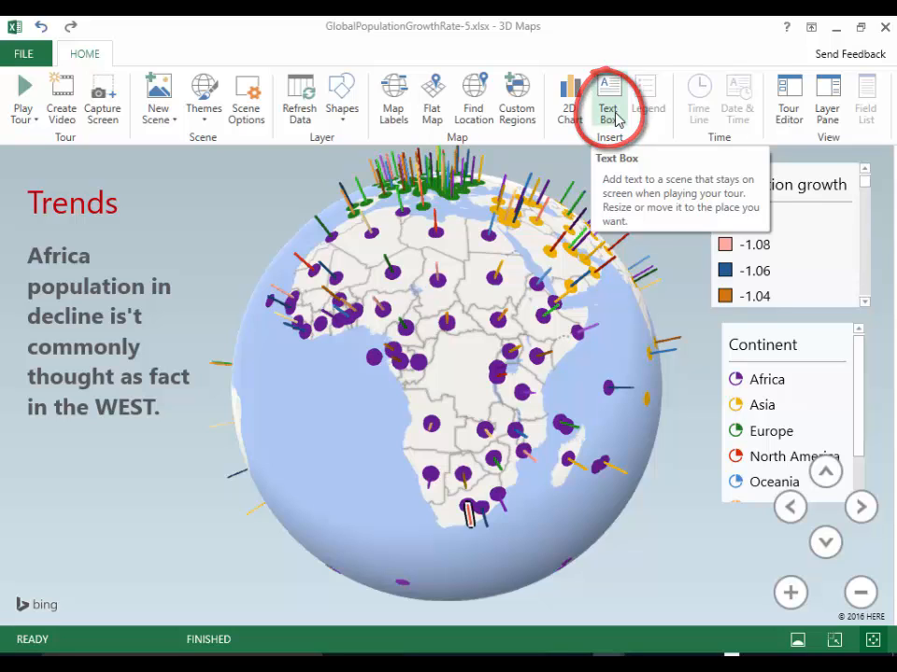
{"action": "left_click", "coordinate": [87, 309]}
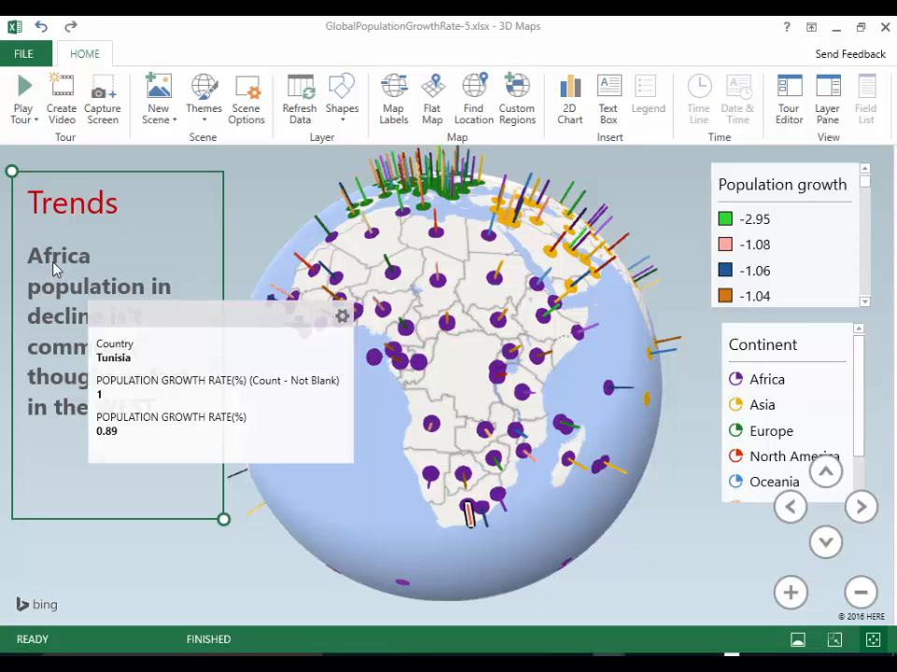
{"action": "right_click", "coordinate": [54, 267]}
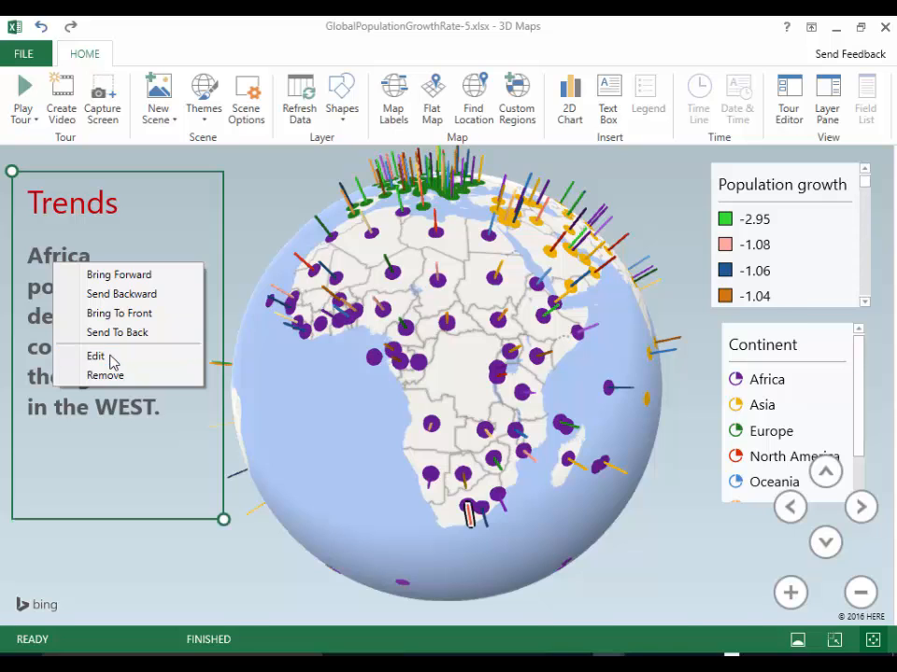
{"action": "left_click", "coordinate": [97, 356]}
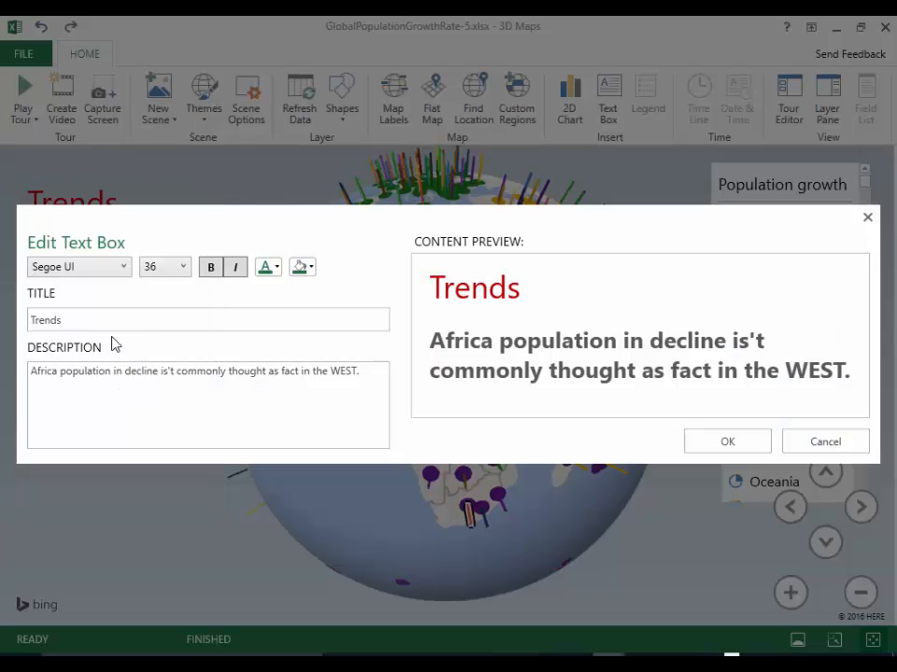
{"action": "left_click", "coordinate": [105, 320]}
{"action": "left_click", "coordinate": [310, 268]}
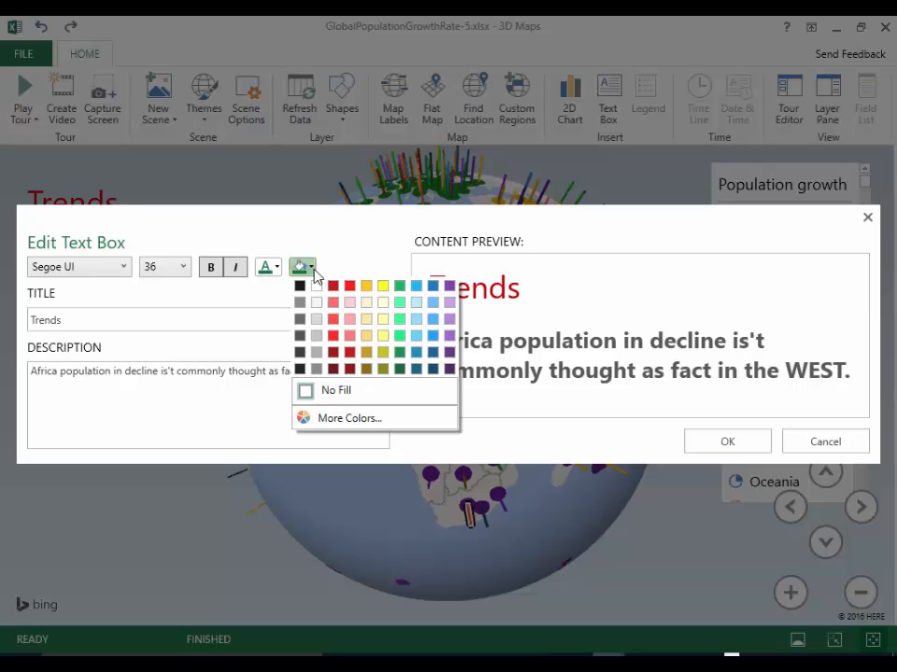
{"action": "left_click", "coordinate": [384, 304]}
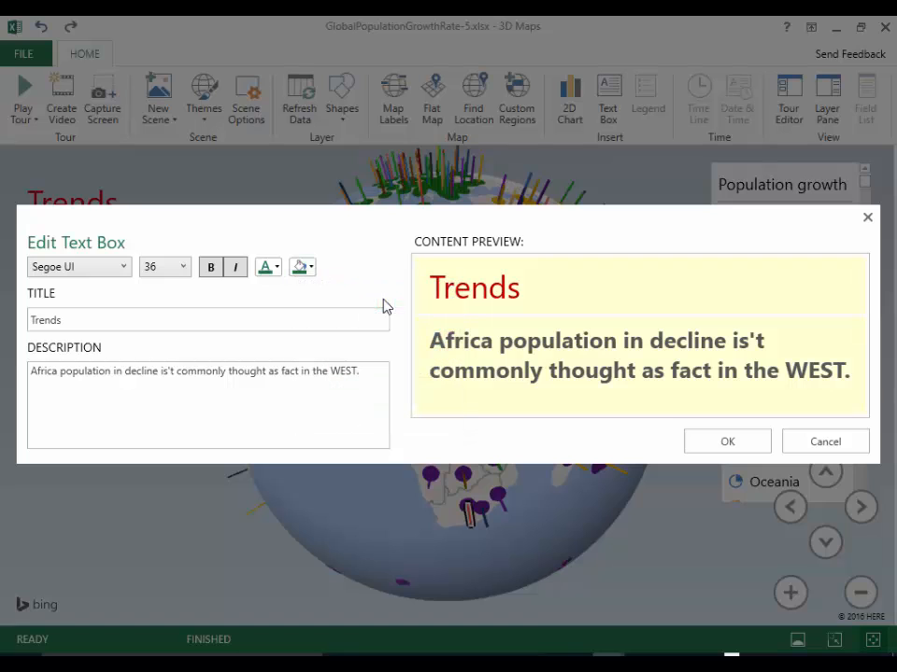
{"action": "left_click", "coordinate": [727, 445]}
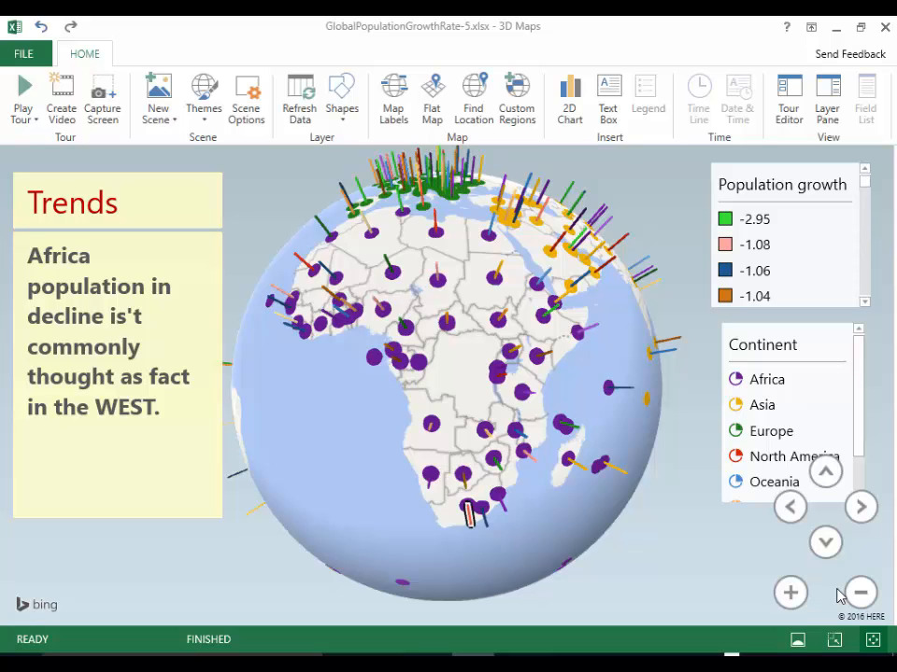
Start an annotation on the highlighted column at Africa's southern tip, using the medium-sized image Nelson_Mandela_1918_2013 as its description
{"action": "right_click", "coordinate": [469, 512]}
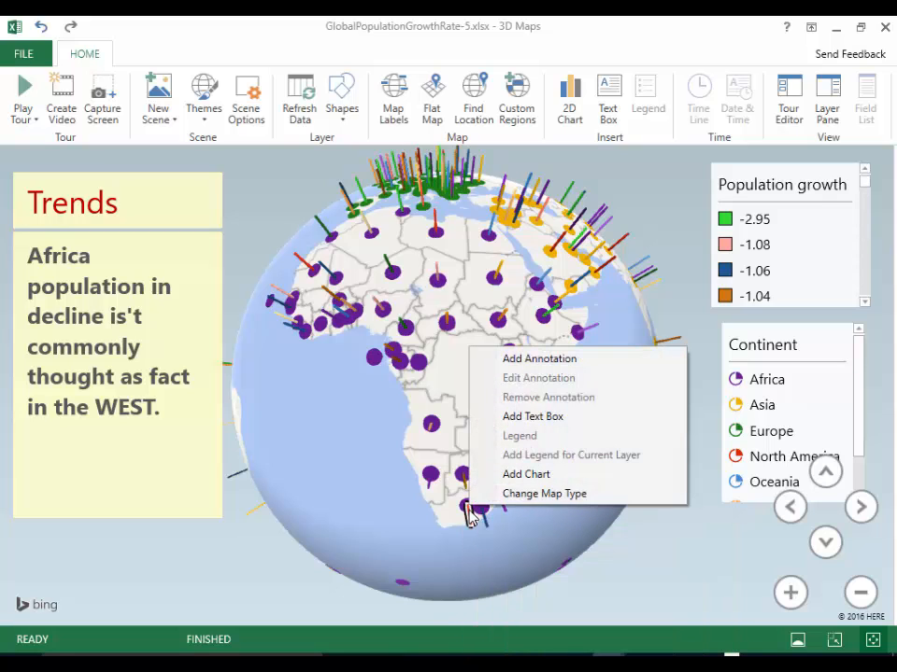
{"action": "left_click", "coordinate": [548, 360]}
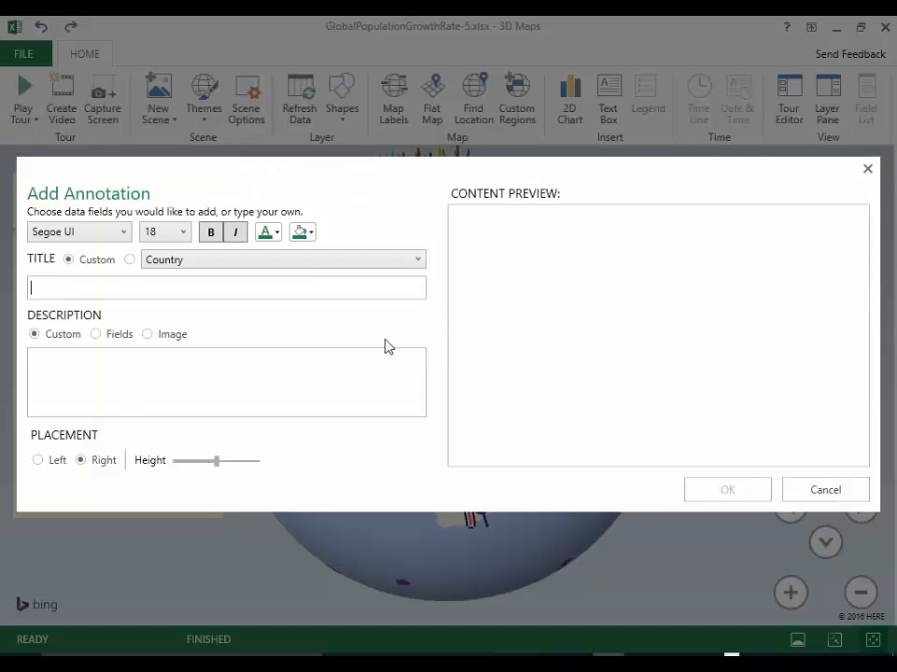
{"action": "left_click", "coordinate": [152, 336]}
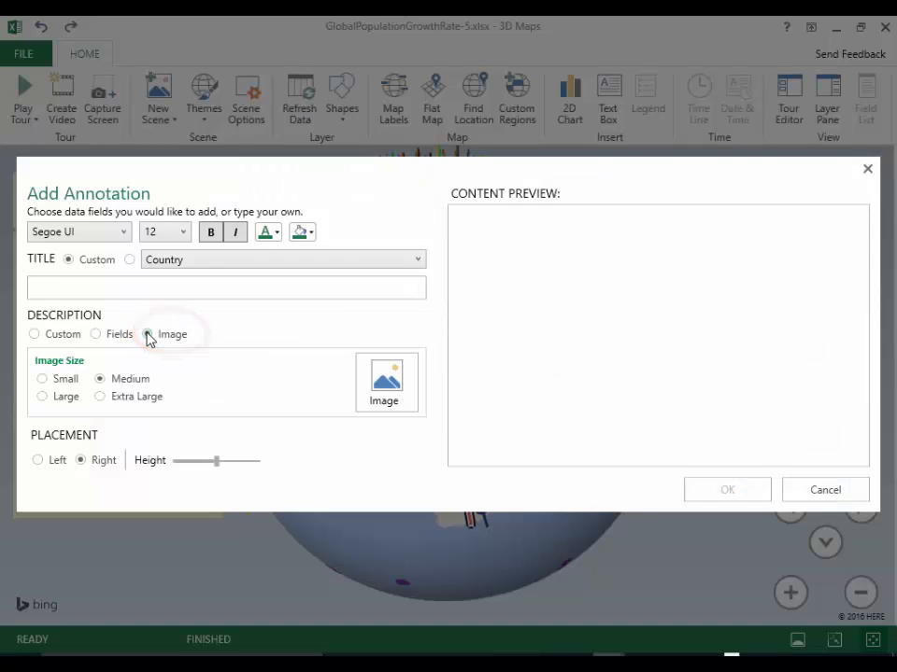
{"action": "left_click", "coordinate": [394, 383]}
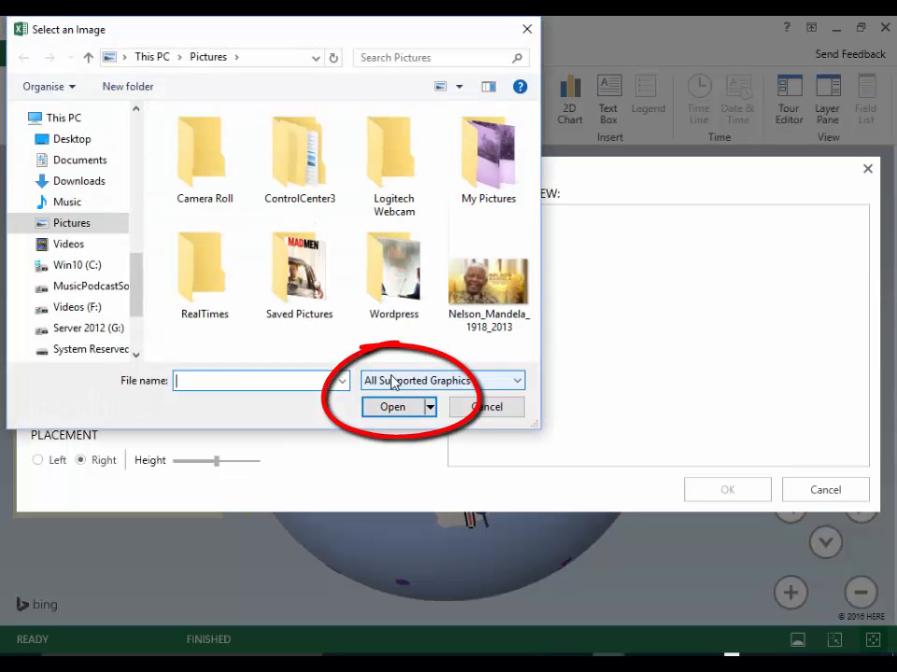
{"action": "left_click", "coordinate": [467, 304]}
{"action": "left_click", "coordinate": [405, 409]}
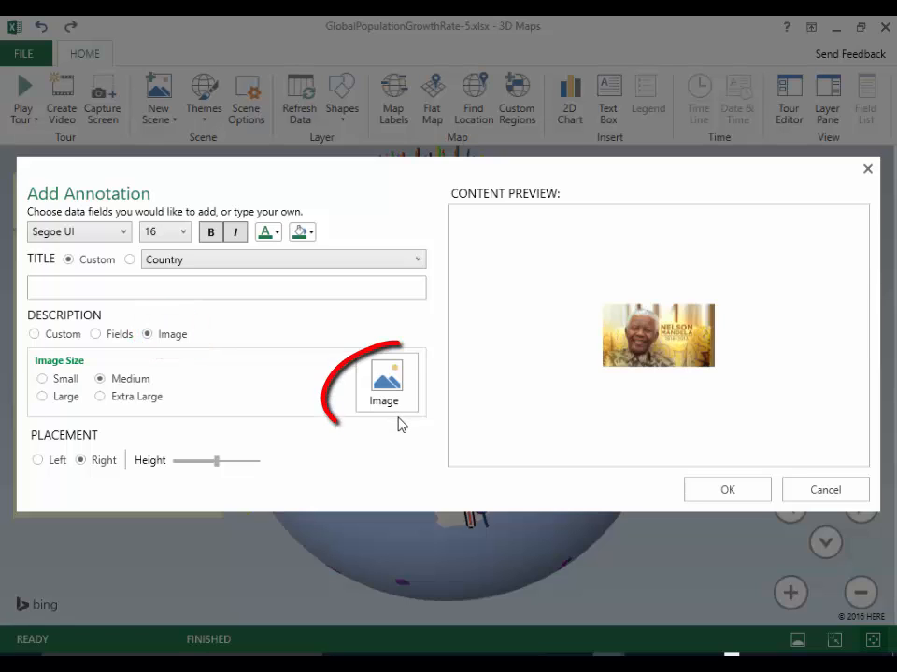
Title the annotation "Nelson Madela" in dark red text on a yellow fill and add it to the map
{"action": "left_click", "coordinate": [159, 288]}
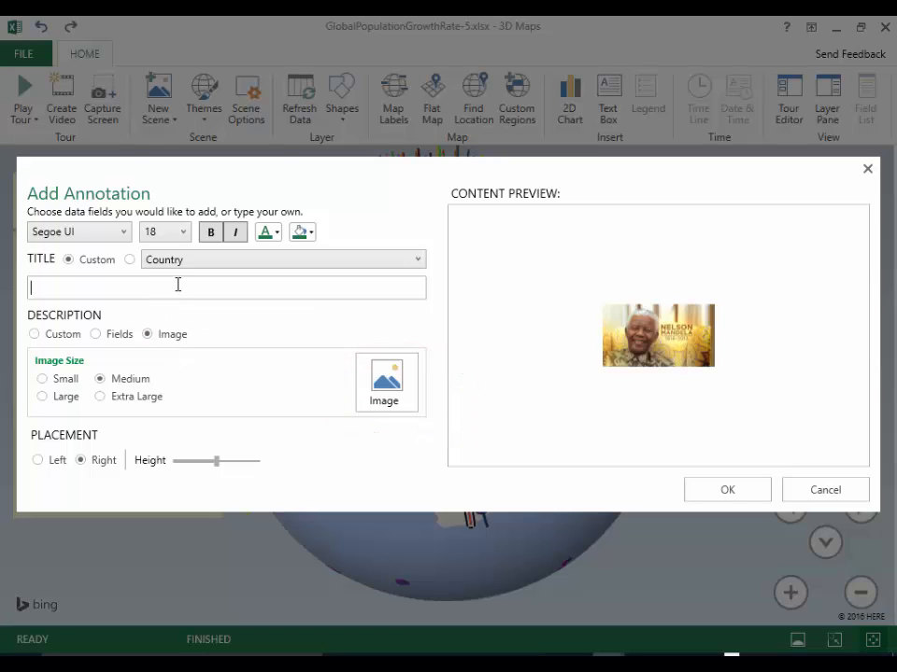
{"action": "type", "text": "Nelson Ma"}
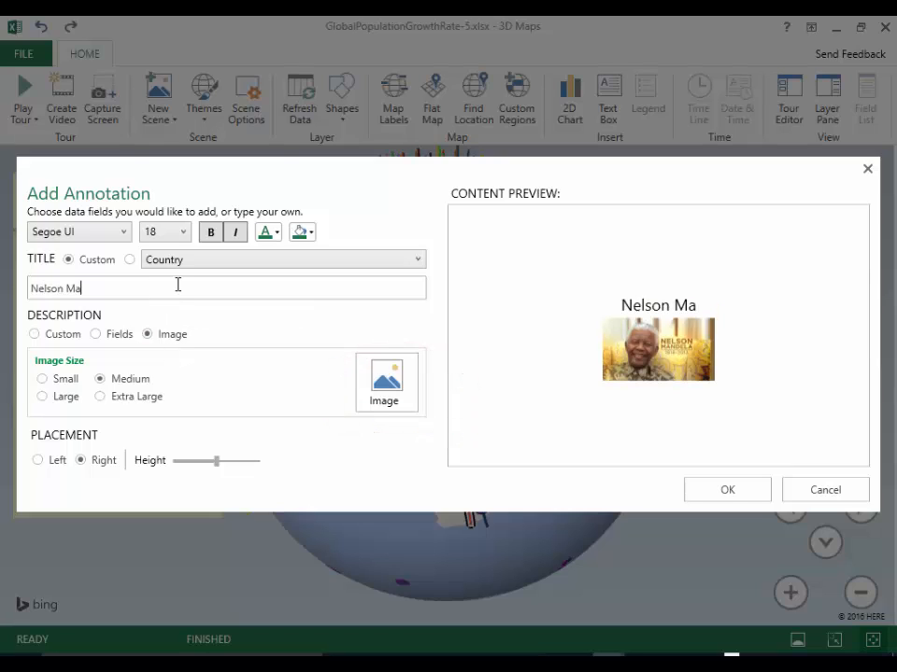
{"action": "type", "text": "dela"}
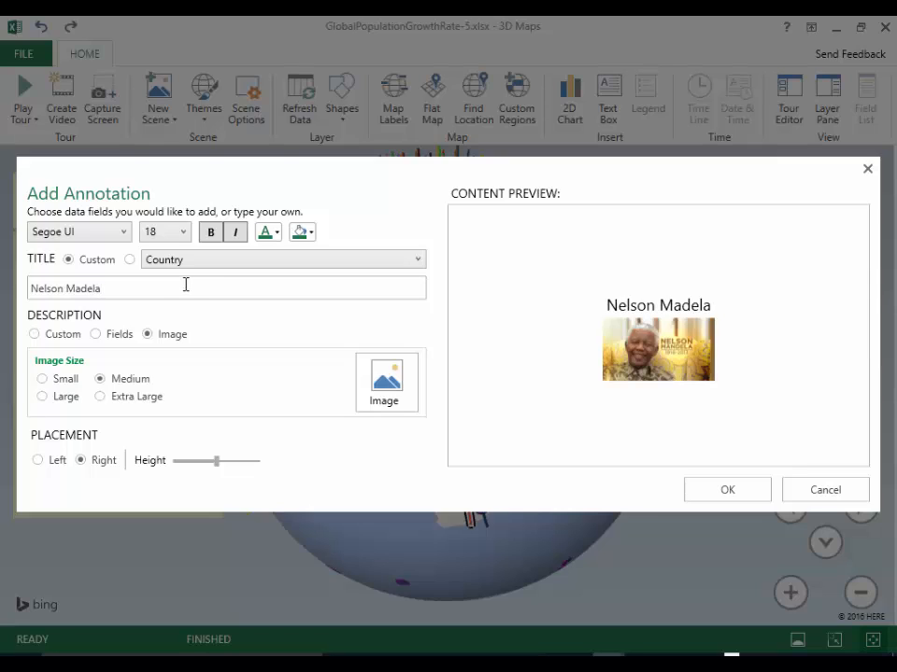
{"action": "left_click", "coordinate": [278, 233]}
{"action": "left_click", "coordinate": [299, 277]}
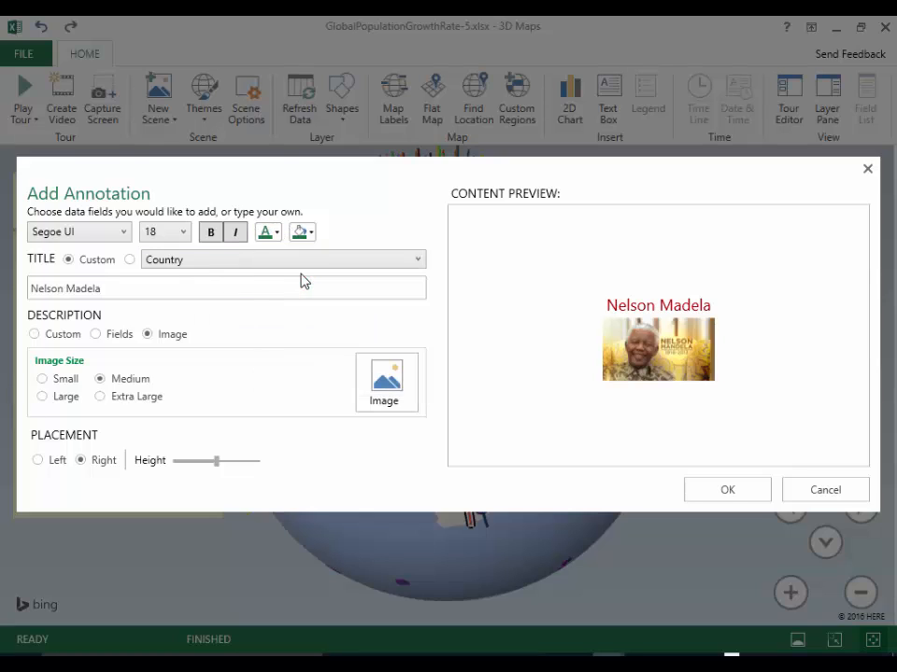
{"action": "left_click", "coordinate": [309, 235]}
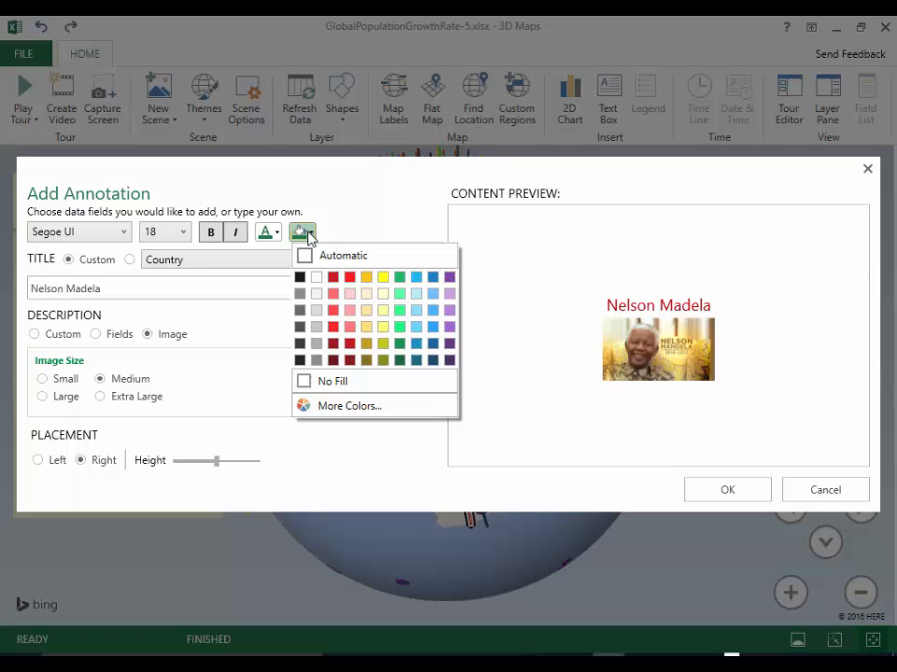
{"action": "left_click", "coordinate": [383, 280]}
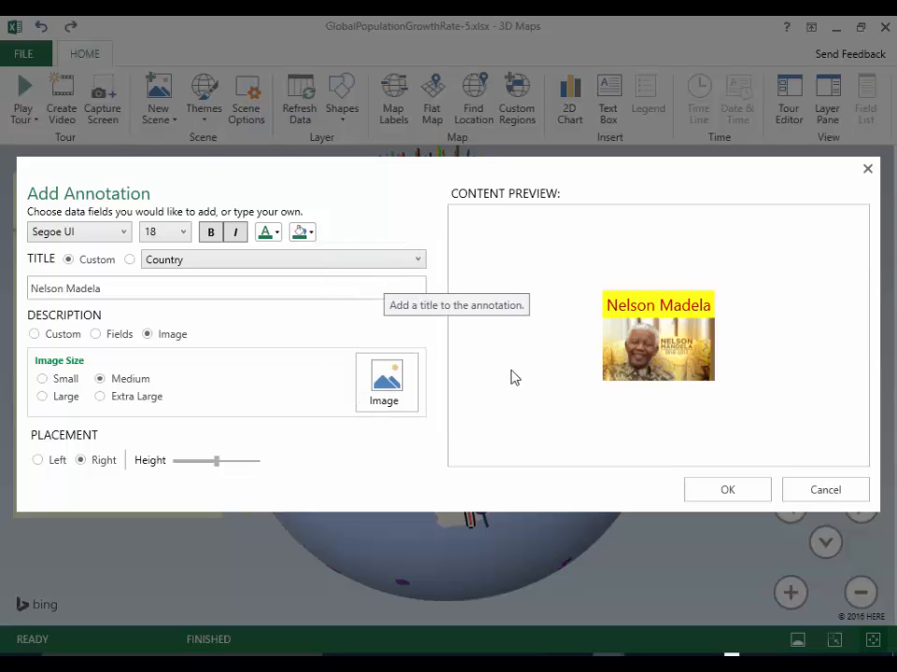
{"action": "left_click", "coordinate": [743, 497]}
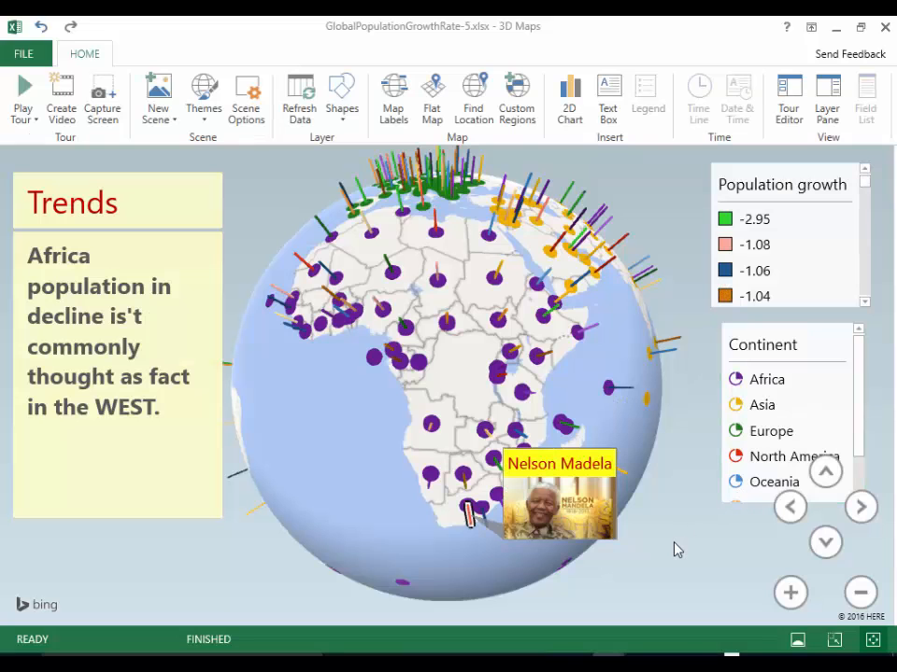
{"action": "mouse_move", "coordinate": [673, 543]}
{"action": "left_mouse_down"}
{"action": "mouse_move", "coordinate": [665, 505]}
{"action": "mouse_move", "coordinate": [636, 525]}
{"action": "mouse_move", "coordinate": [674, 517]}
{"action": "left_mouse_up"}
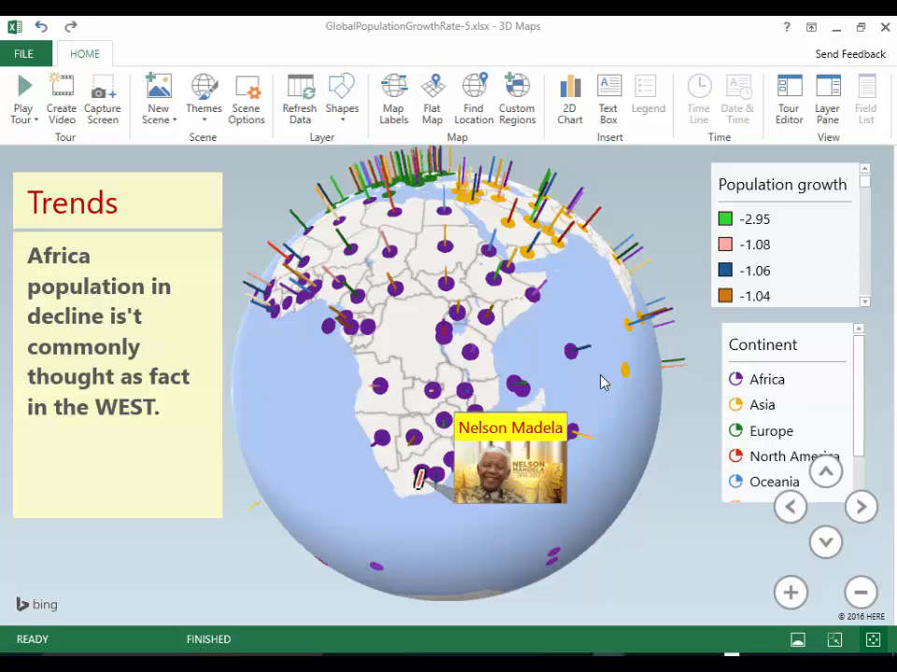
{"action": "left_click_drag", "start_coordinate": [600, 376], "coordinate": [626, 489]}
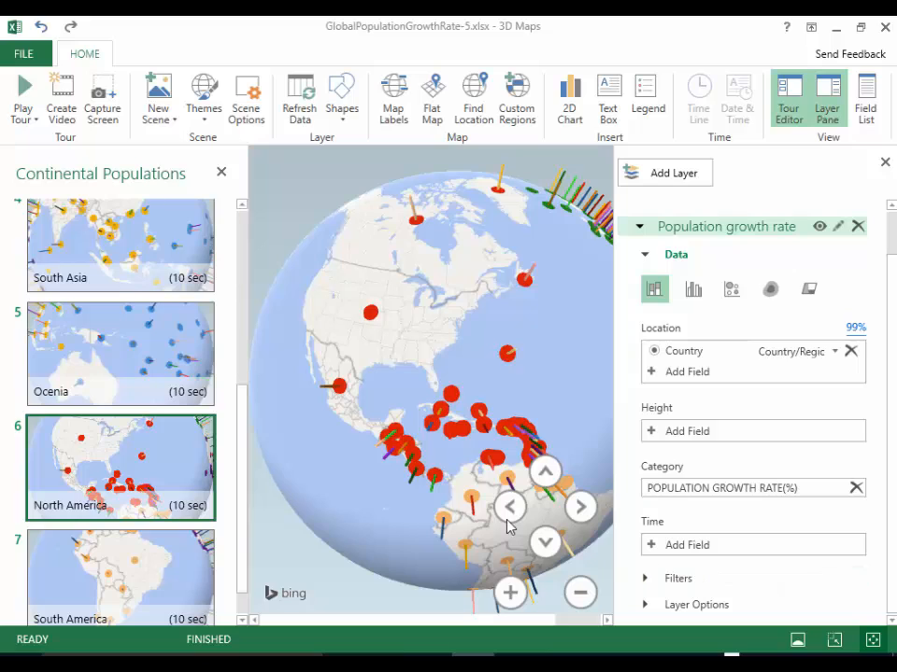
Add a copy of the North America scene and move it to the end of the tour as scene 8
{"action": "mouse_move", "coordinate": [168, 475]}
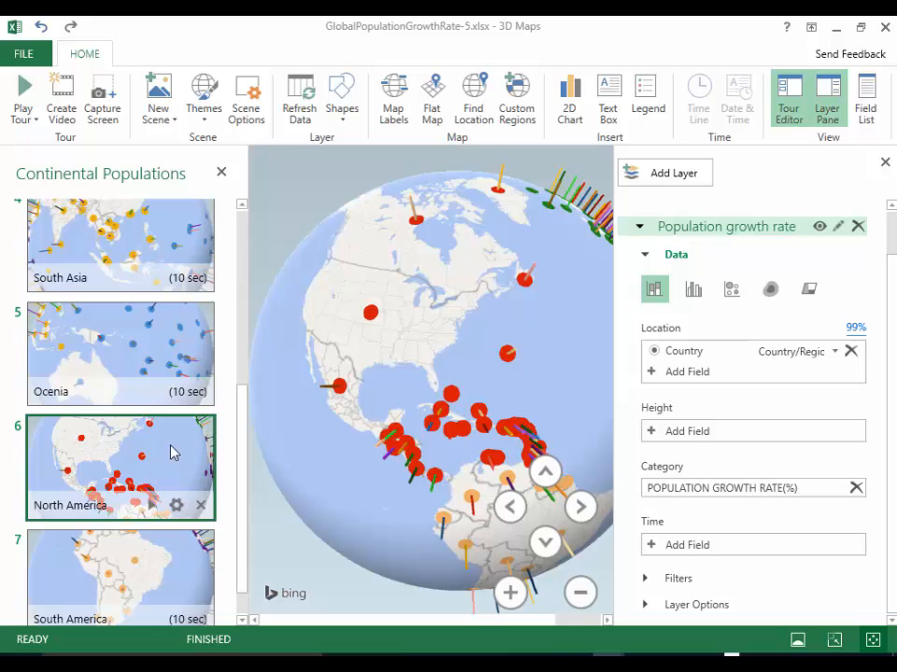
{"action": "left_click", "coordinate": [156, 98]}
{"action": "left_click_drag", "start_coordinate": [240, 457], "coordinate": [228, 552]}
{"action": "left_click_drag", "start_coordinate": [130, 420], "coordinate": [123, 597]}
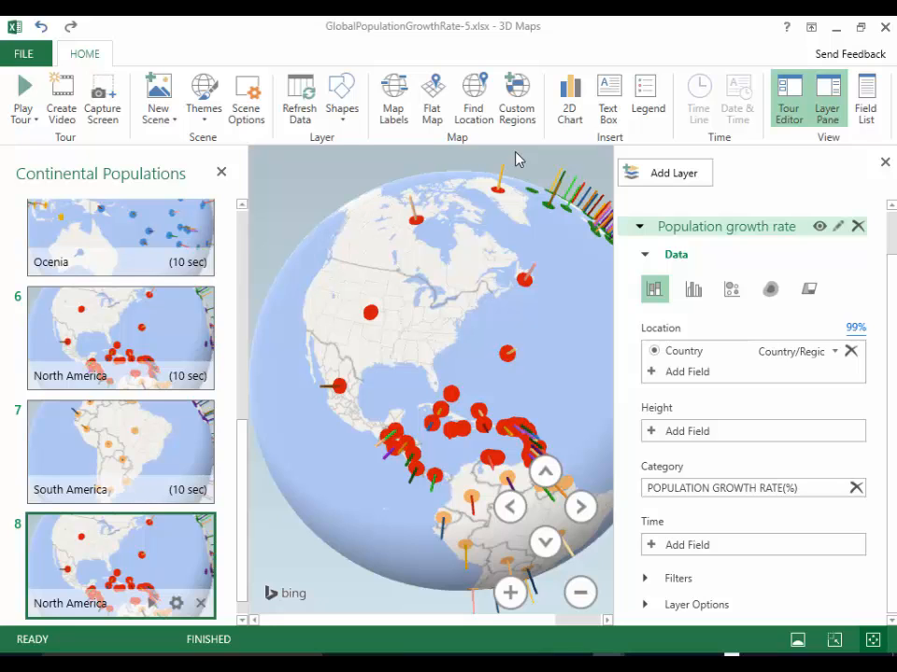
Insert a 2D chart based on the Population growth rate layer and change its type to clustered bar
{"action": "left_click", "coordinate": [576, 119]}
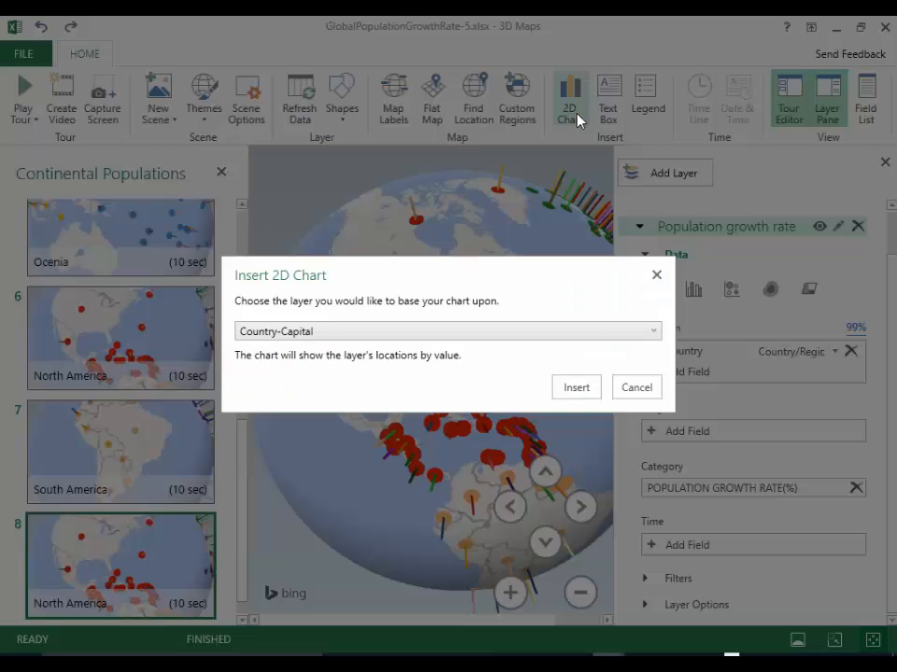
{"action": "left_click", "coordinate": [655, 334]}
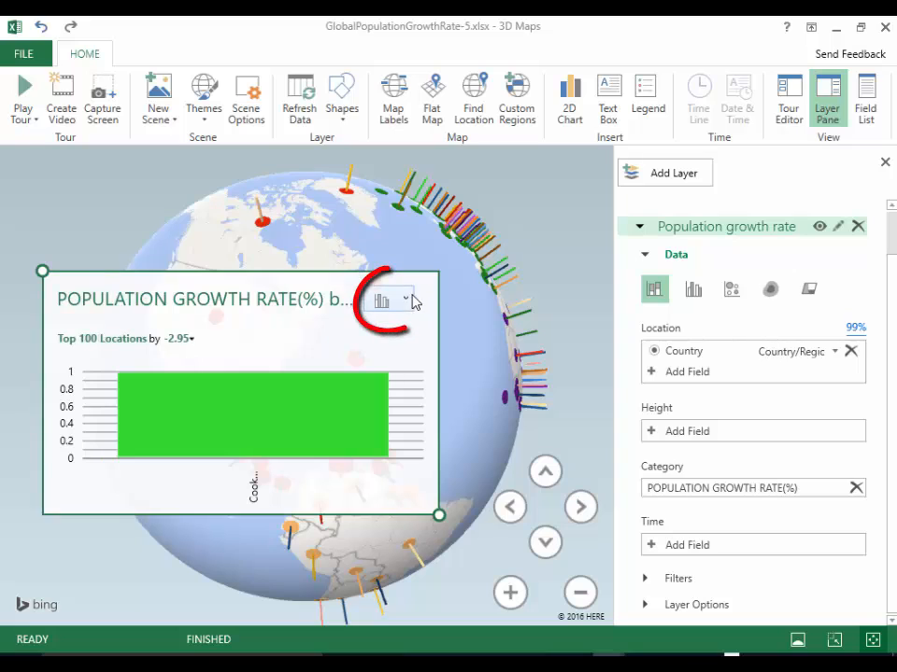
{"action": "left_click", "coordinate": [409, 300]}
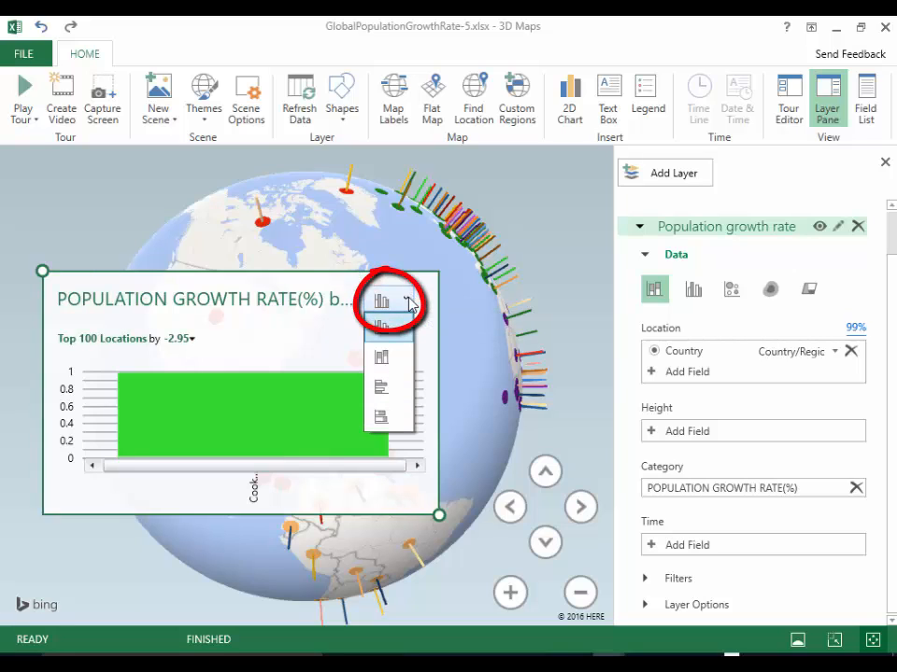
{"action": "left_click", "coordinate": [381, 419]}
{"action": "mouse_move", "coordinate": [382, 419]}
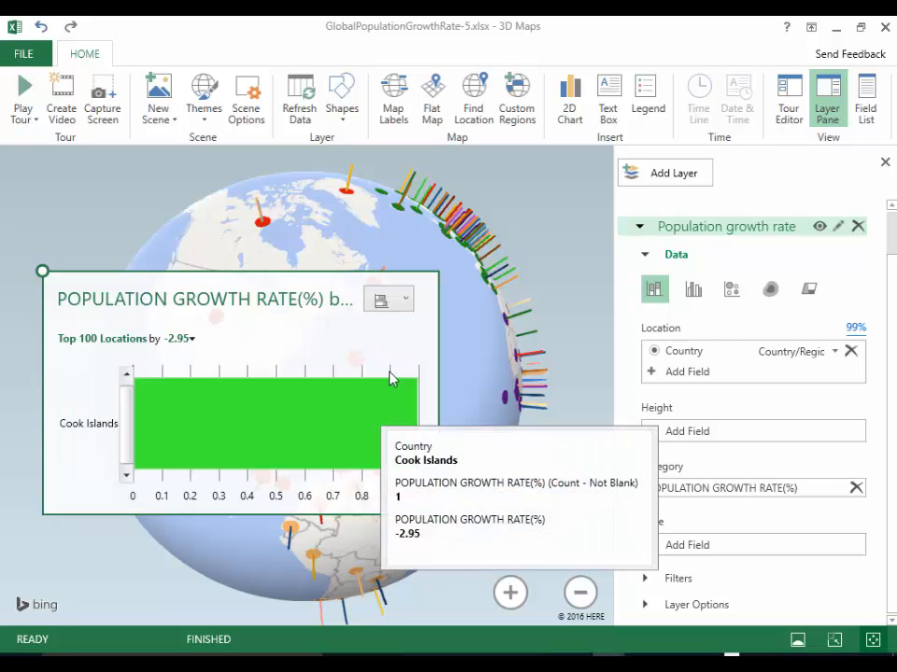
{"action": "left_click", "coordinate": [404, 301]}
{"action": "left_click", "coordinate": [388, 387]}
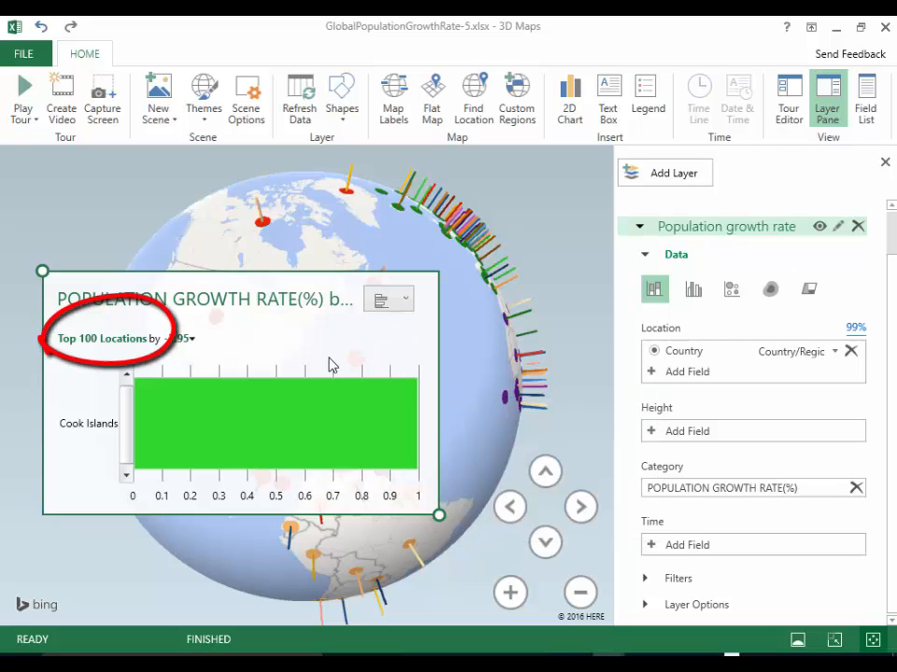
Switch the chart to the bottom 100 locations and back to the top 100
{"action": "left_click", "coordinate": [109, 339]}
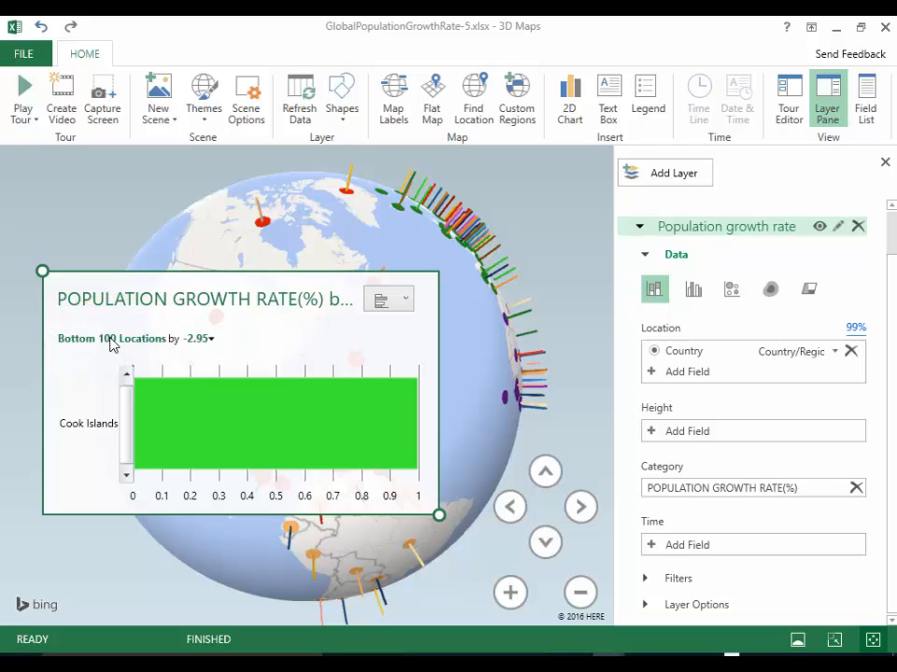
{"action": "left_click", "coordinate": [109, 339]}
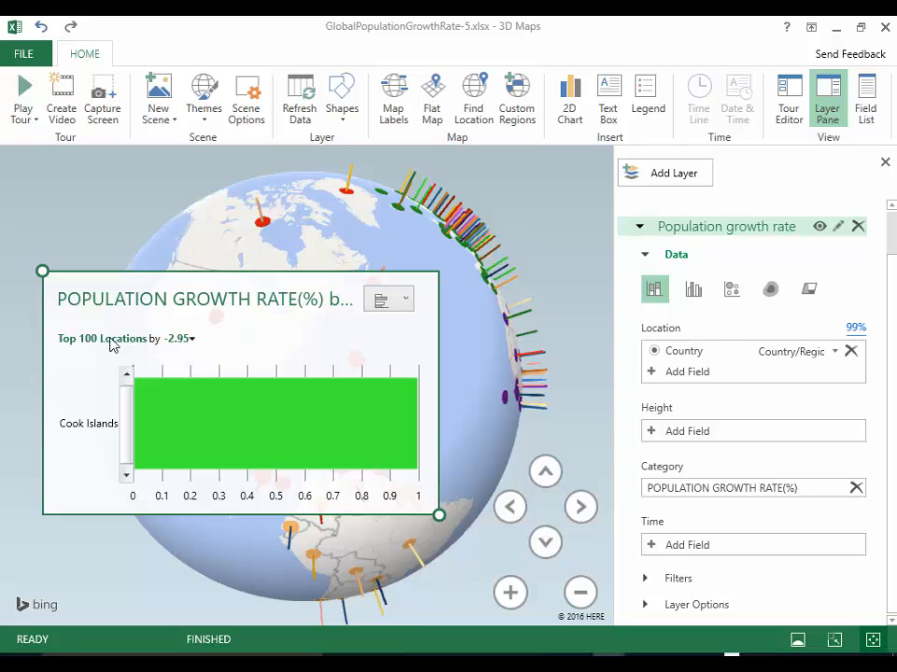
Set the 2D chart to show the top 100 locations by the 2.13 population growth rate
{"action": "left_click", "coordinate": [192, 343]}
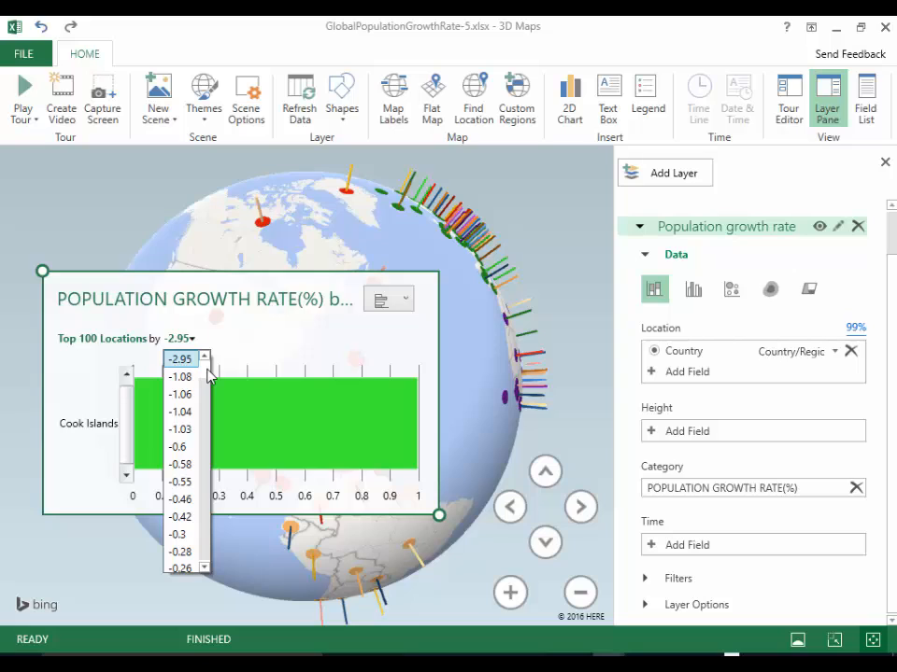
{"action": "scroll", "coordinate": [209, 375], "scroll_direction": "down", "scroll_amount": 5}
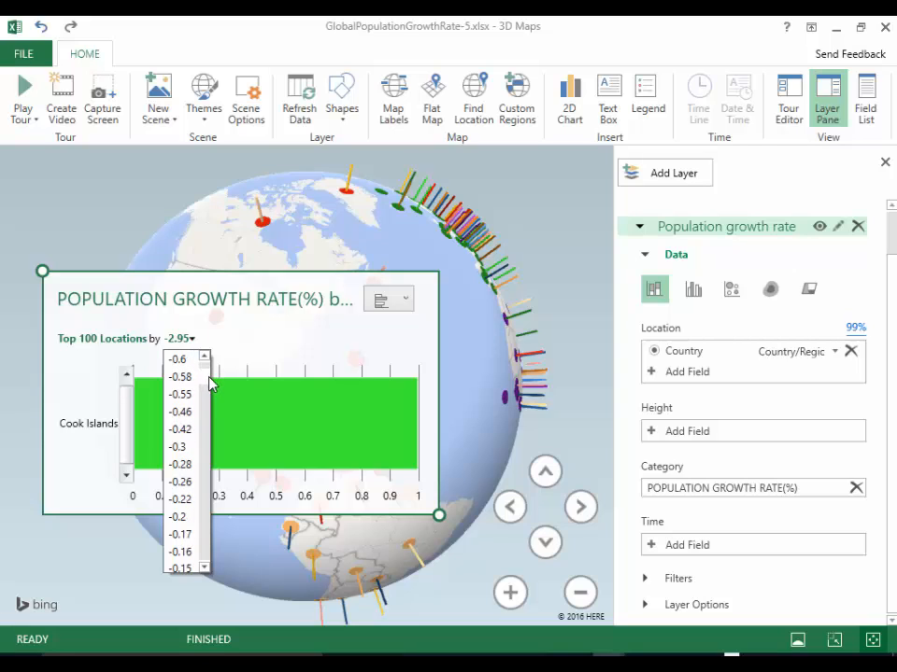
{"action": "scroll", "coordinate": [211, 411], "scroll_direction": "down", "scroll_amount": 10}
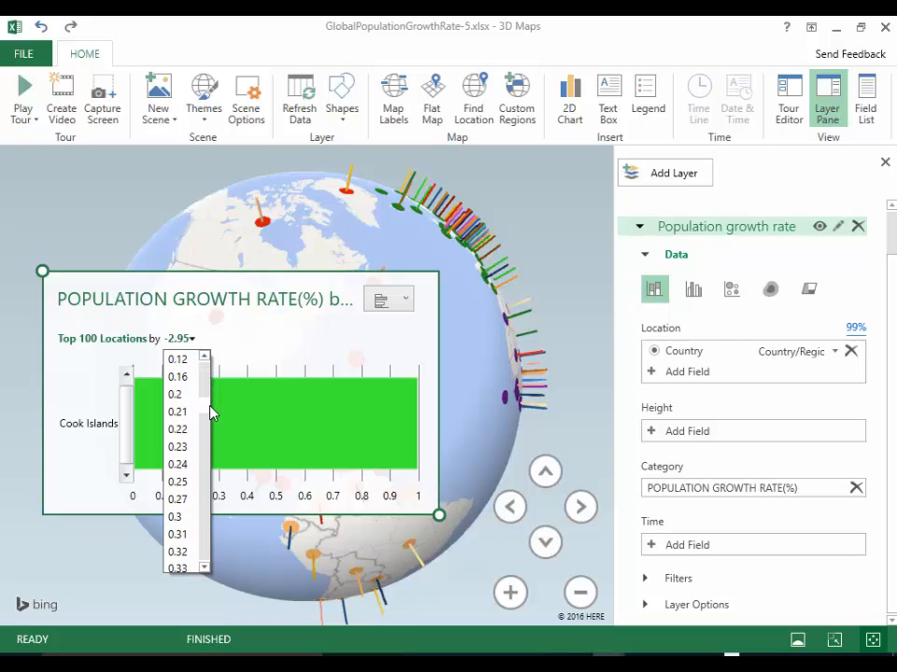
{"action": "left_click_drag", "start_coordinate": [212, 448], "coordinate": [214, 523]}
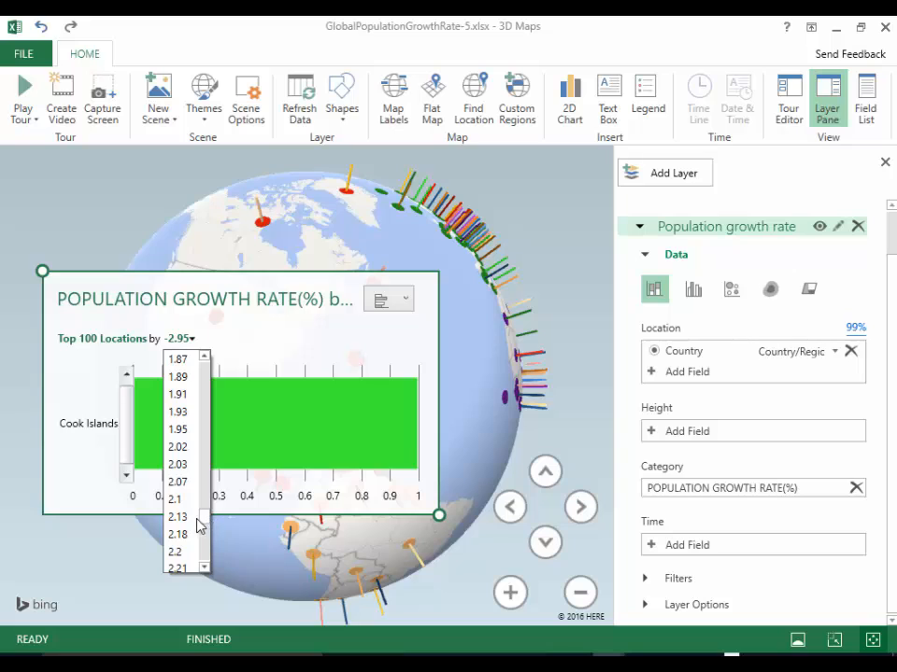
{"action": "left_click", "coordinate": [180, 519]}
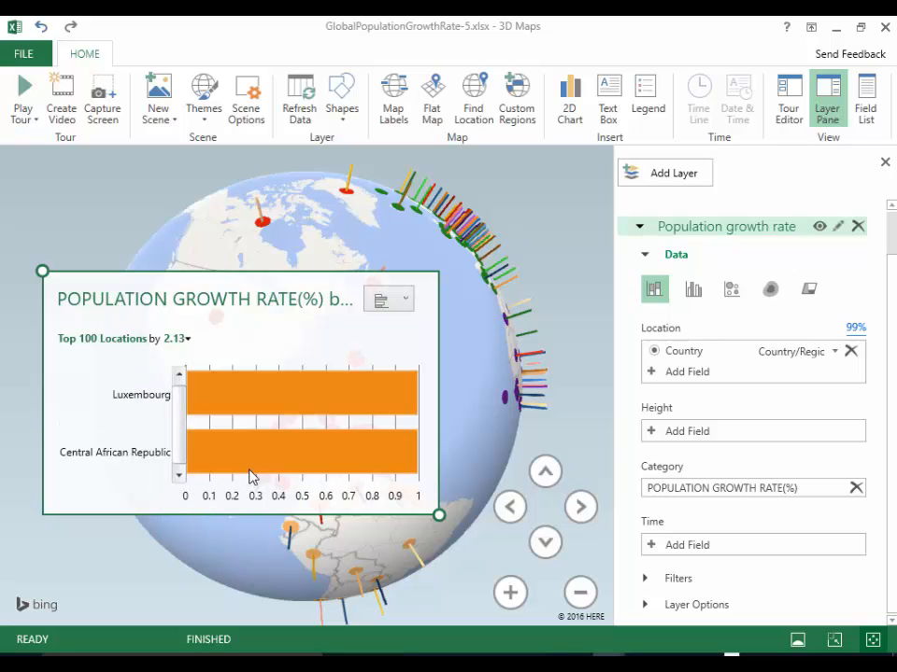
{"action": "mouse_move", "coordinate": [252, 475]}
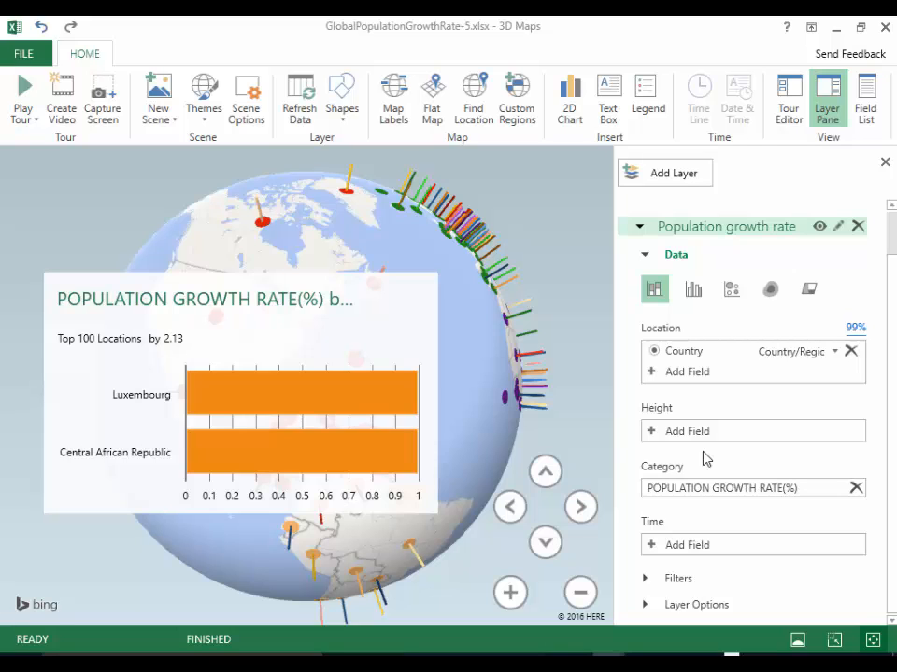
Select the Central African Republic bar in the chart and zoom the map to that selection
{"action": "left_click", "coordinate": [342, 461]}
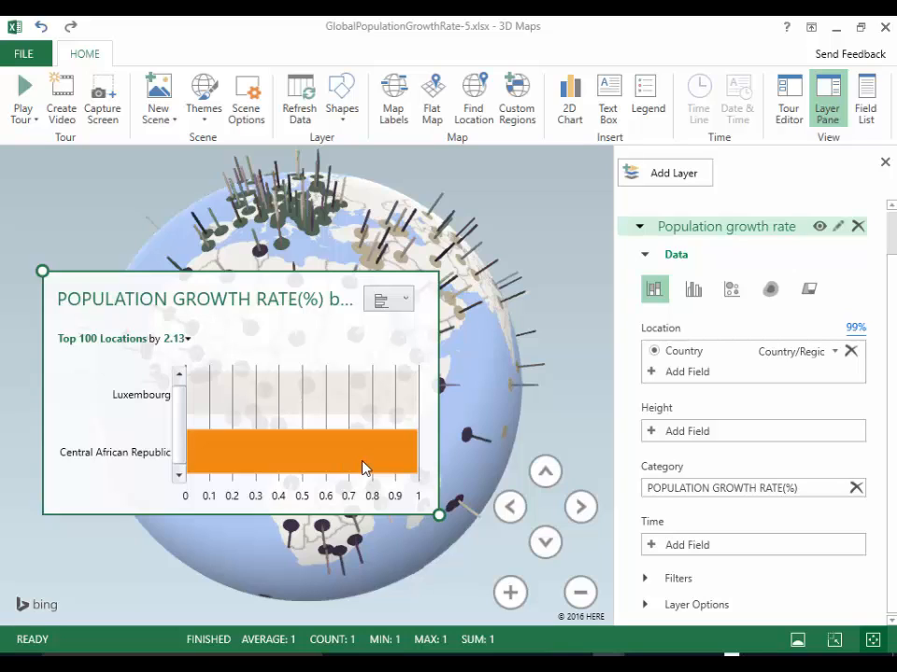
{"action": "left_click", "coordinate": [872, 641]}
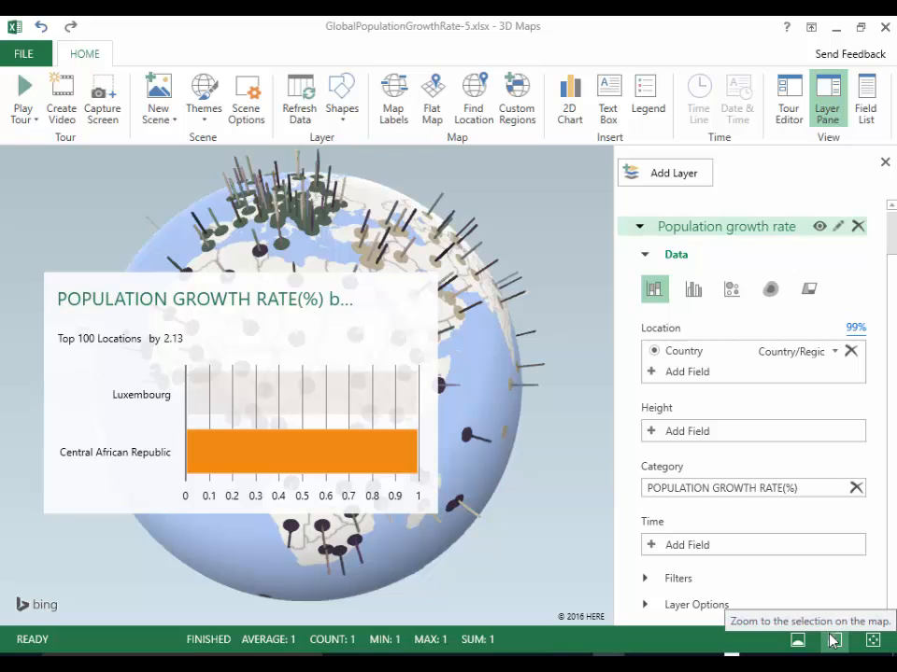
{"action": "left_click", "coordinate": [834, 641]}
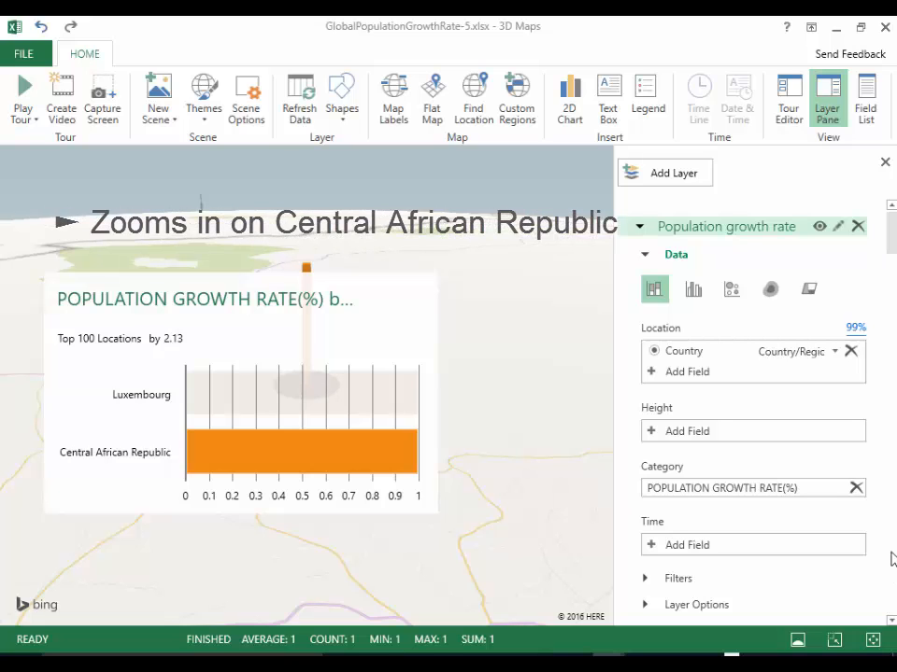
Narrow the 2D chart and place it beside the Central African Republic column so the column is uncovered
{"action": "scroll", "coordinate": [891, 556], "scroll_direction": "up", "scroll_amount": 1}
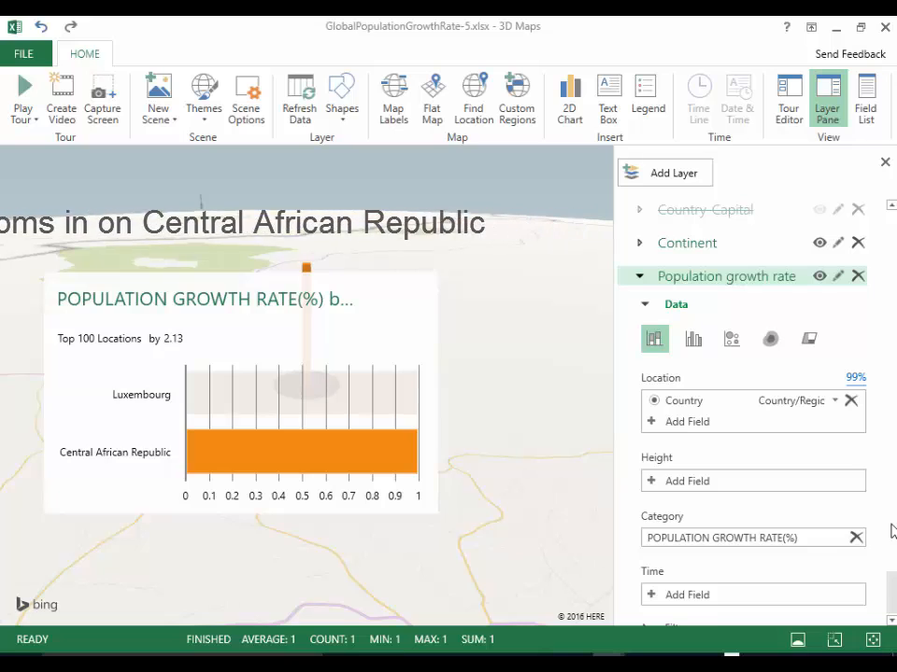
{"action": "left_click", "coordinate": [441, 513]}
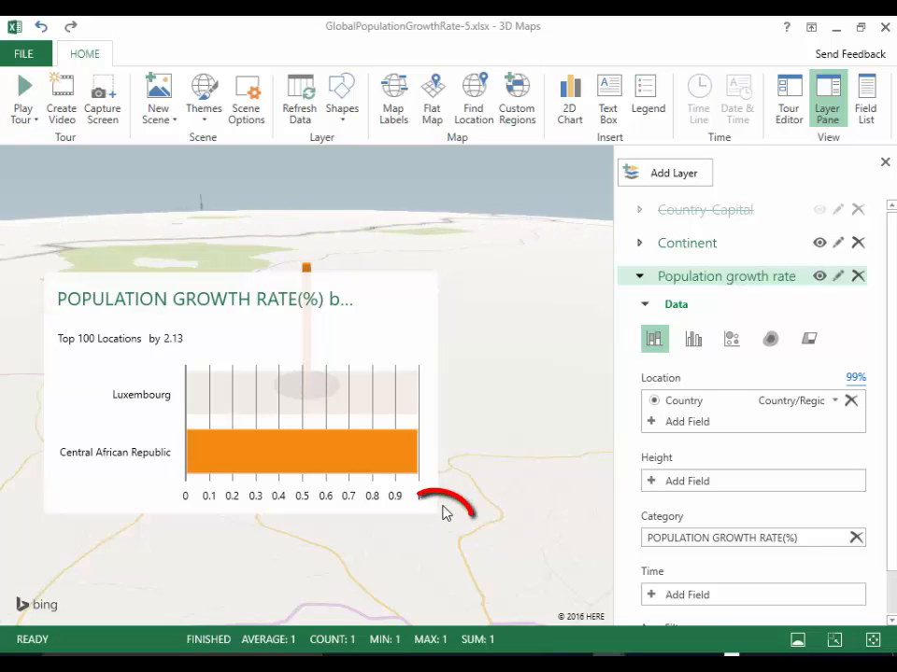
{"action": "left_click_drag", "start_coordinate": [439, 515], "coordinate": [200, 545]}
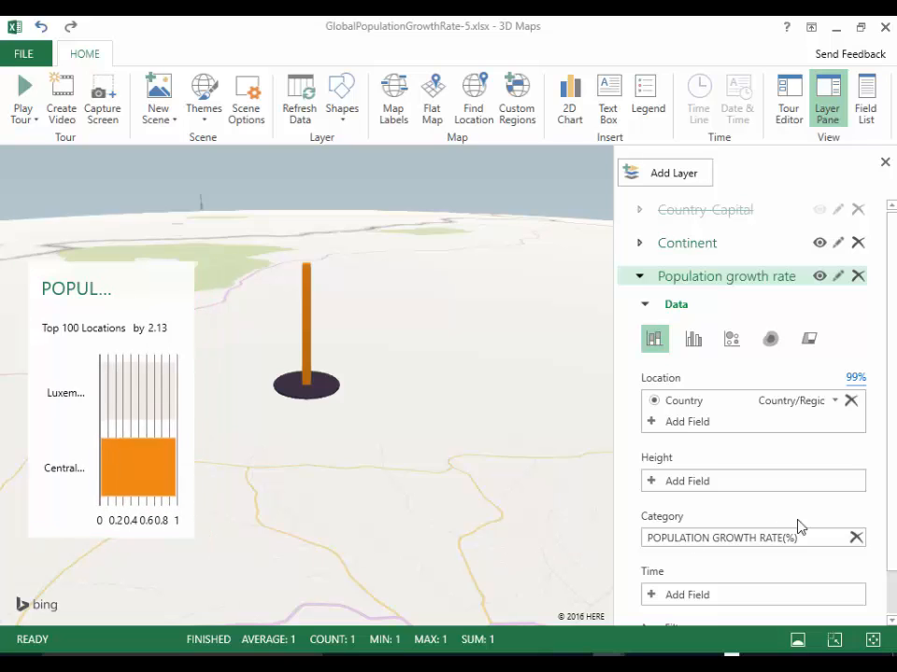
In the Population growth rate layer's options, change the color of the 2.13 series to light blue
{"action": "mouse_move", "coordinate": [888, 488]}
{"action": "left_mouse_down"}
{"action": "mouse_move", "coordinate": [882, 513]}
{"action": "mouse_move", "coordinate": [882, 473]}
{"action": "left_mouse_up"}
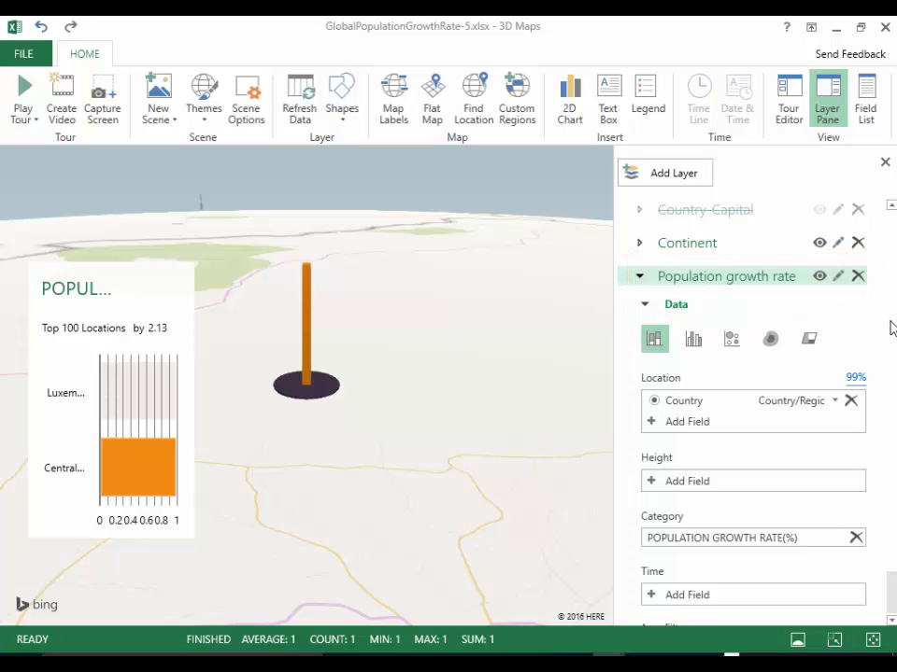
{"action": "scroll", "coordinate": [891, 335], "scroll_direction": "down", "scroll_amount": 1}
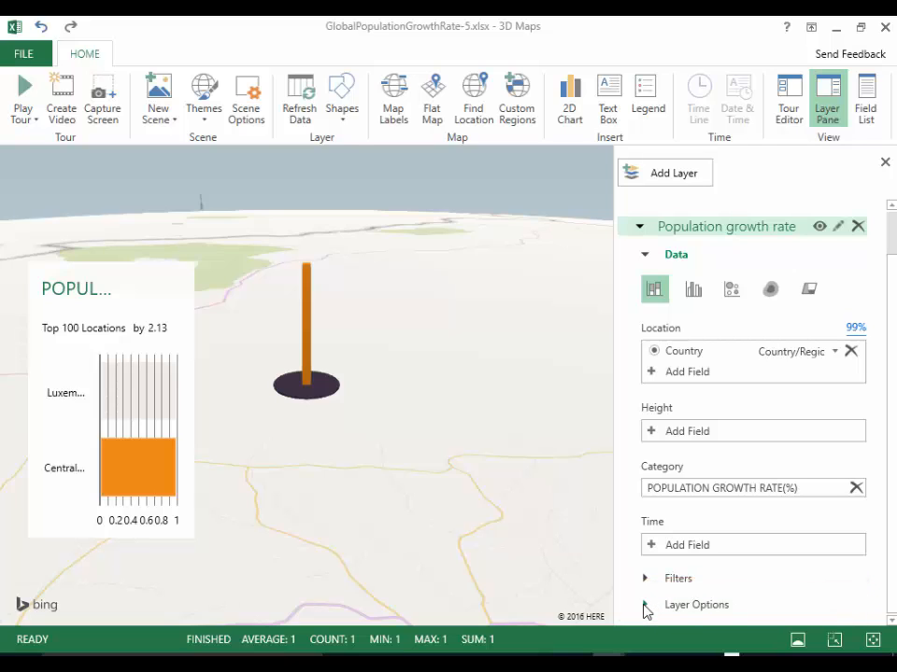
{"action": "left_click", "coordinate": [644, 606]}
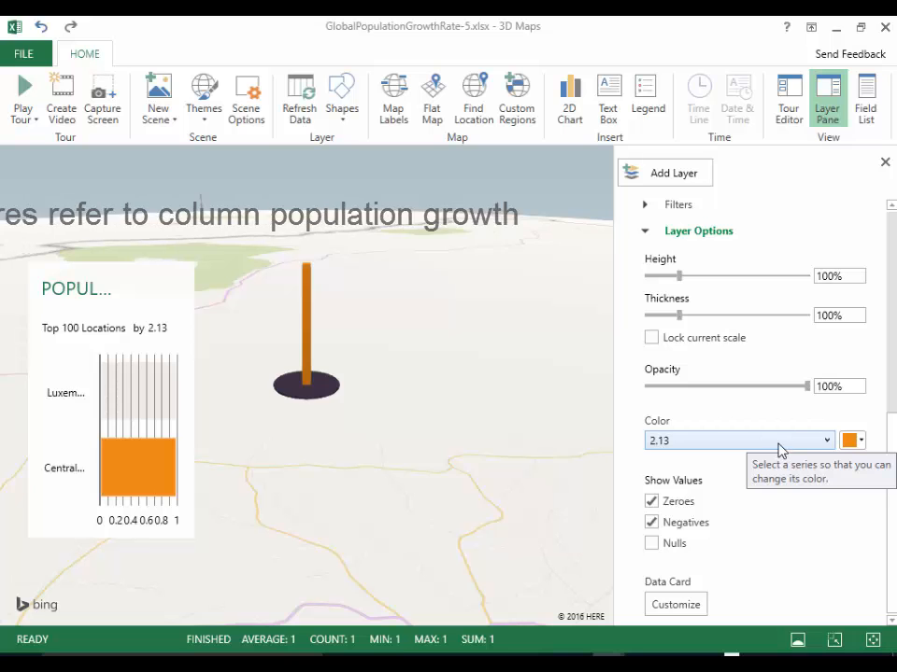
{"action": "left_click", "coordinate": [826, 447]}
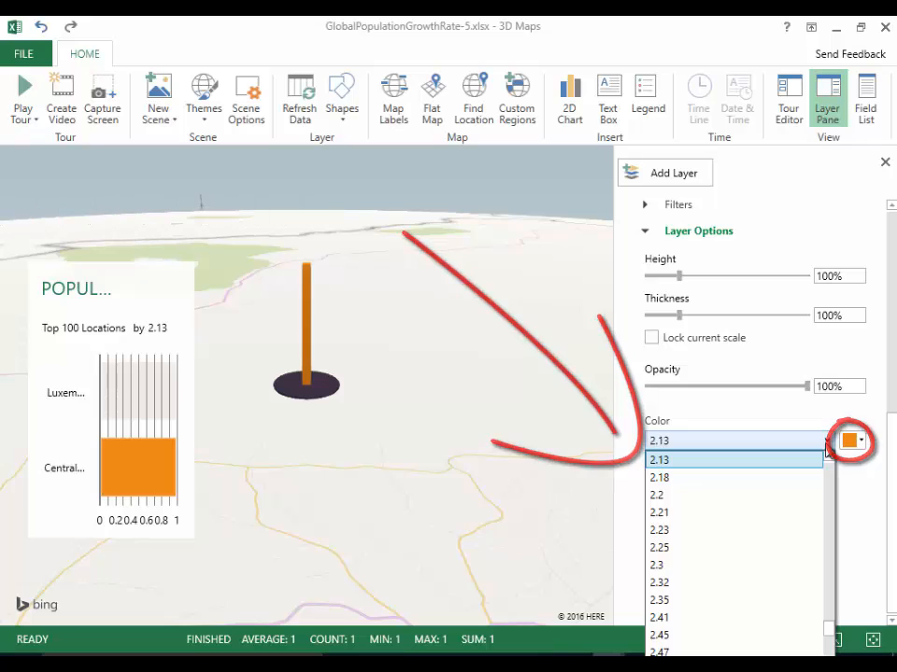
{"action": "left_click", "coordinate": [860, 452]}
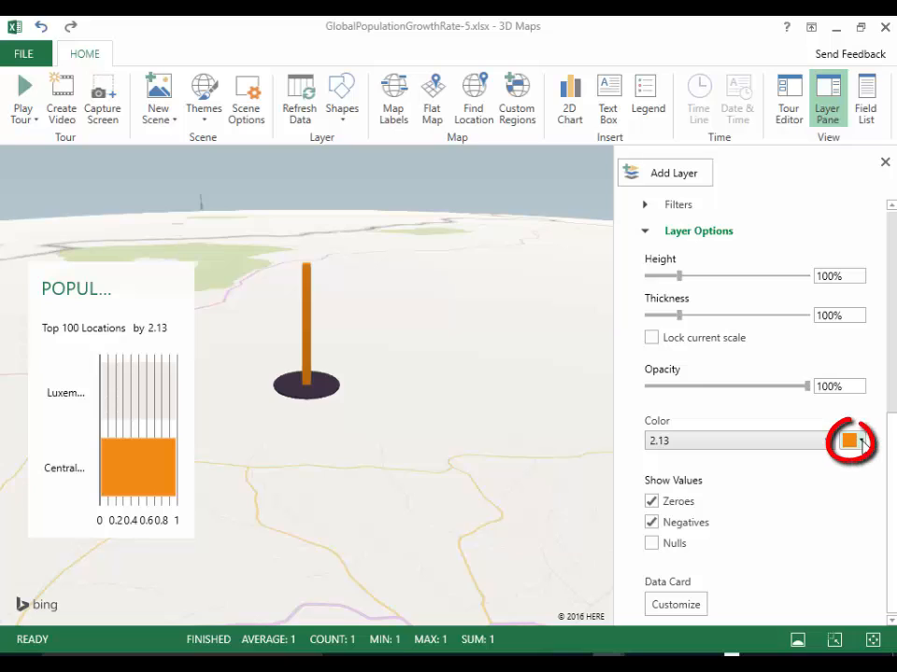
{"action": "left_click", "coordinate": [860, 440]}
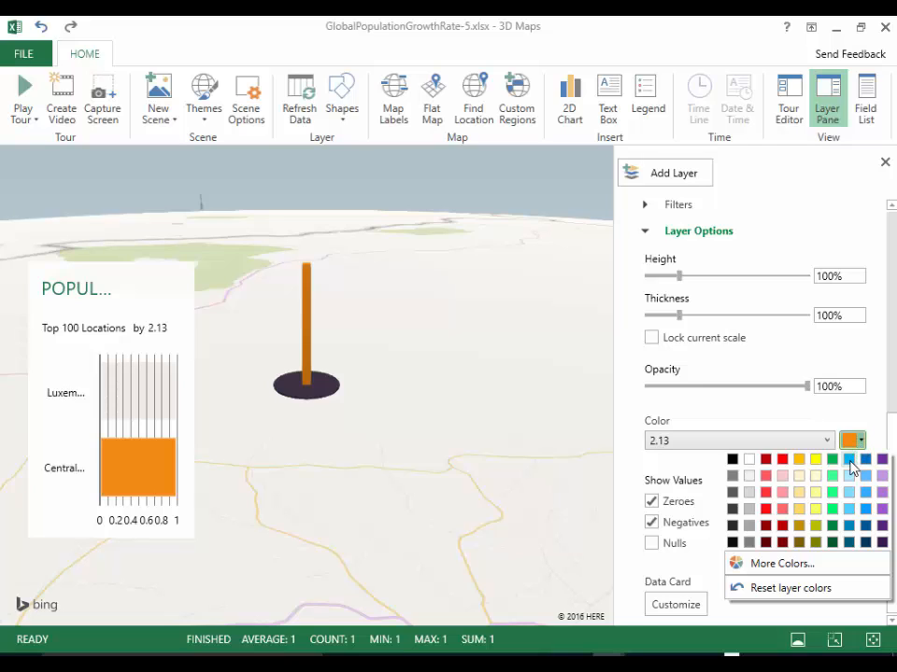
{"action": "left_click", "coordinate": [849, 461]}
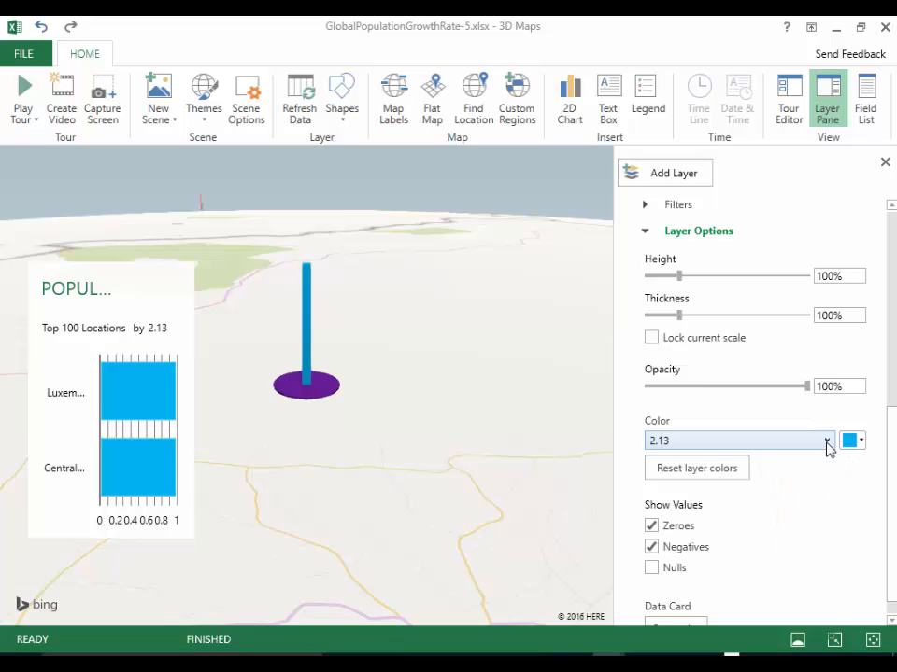
Change the color of the layer's -0.58 series to yellow
{"action": "left_click", "coordinate": [826, 443]}
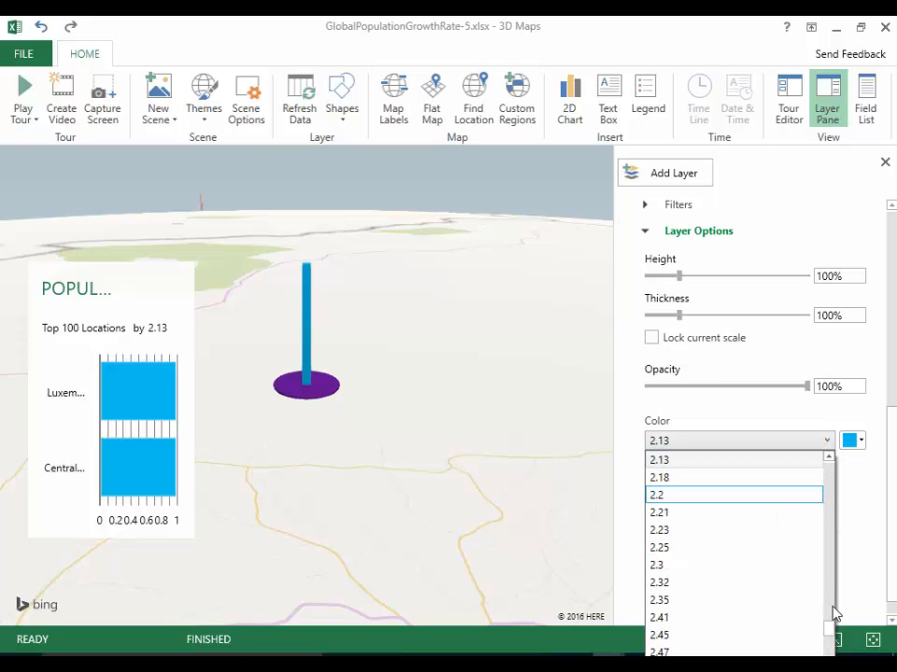
{"action": "left_click_drag", "start_coordinate": [828, 625], "coordinate": [831, 558]}
{"action": "scroll", "coordinate": [830, 551], "scroll_direction": "up", "scroll_amount": 15}
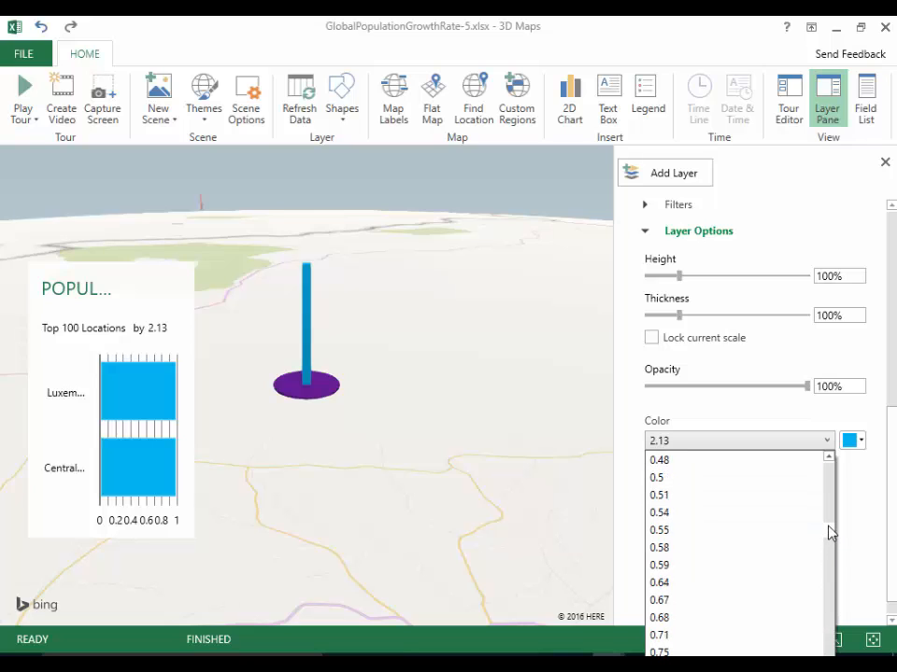
{"action": "left_click", "coordinate": [757, 495]}
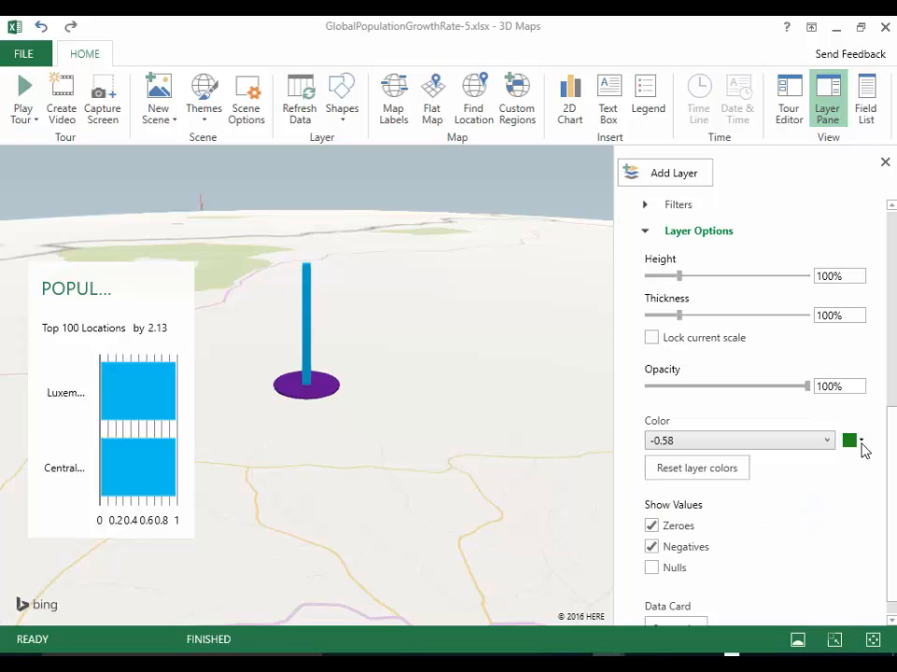
{"action": "left_click", "coordinate": [859, 440]}
{"action": "left_click", "coordinate": [816, 460]}
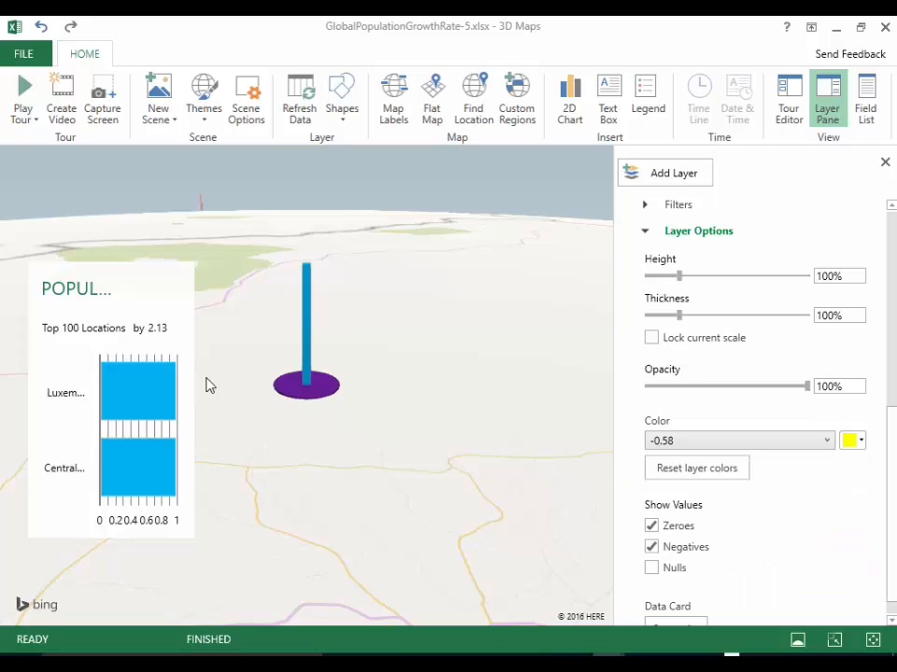
Switch the 2D chart to the -0.58 growth rate and zoom the map back out to the data
{"action": "left_click", "coordinate": [174, 344]}
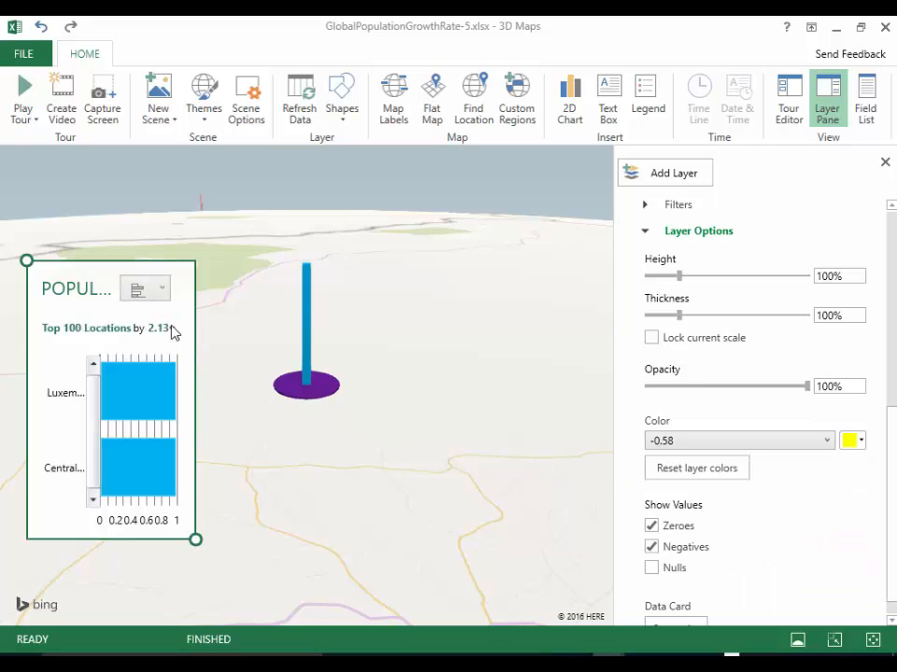
{"action": "left_click", "coordinate": [172, 329]}
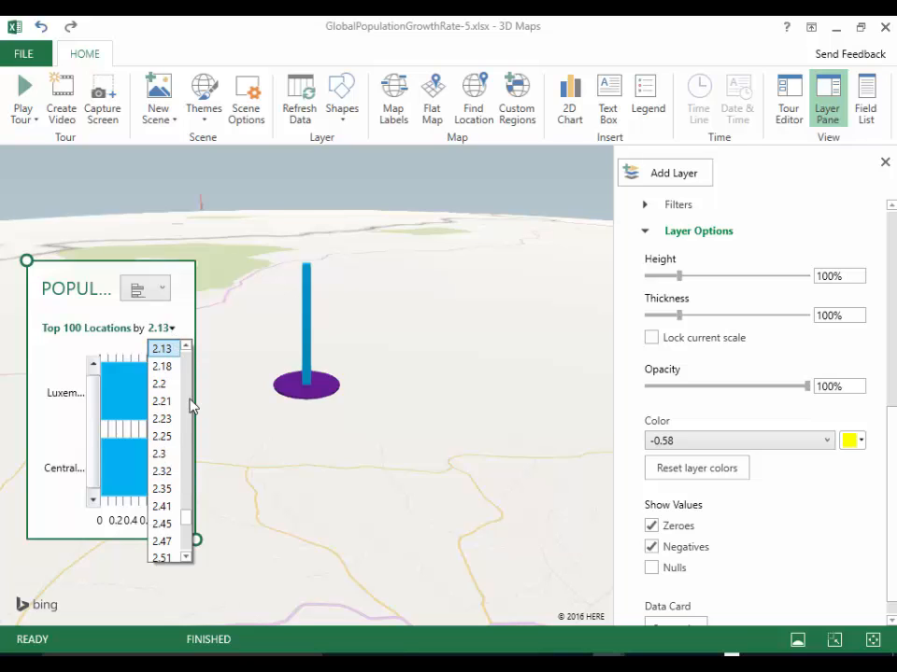
{"action": "left_click_drag", "start_coordinate": [187, 516], "coordinate": [195, 350]}
{"action": "left_click", "coordinate": [177, 356]}
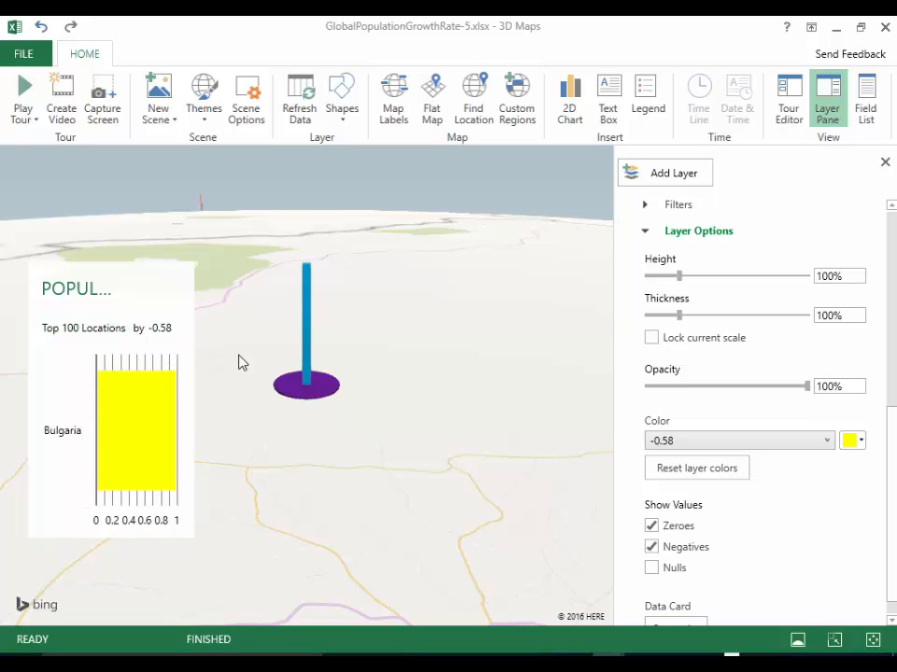
{"action": "left_click", "coordinate": [873, 641]}
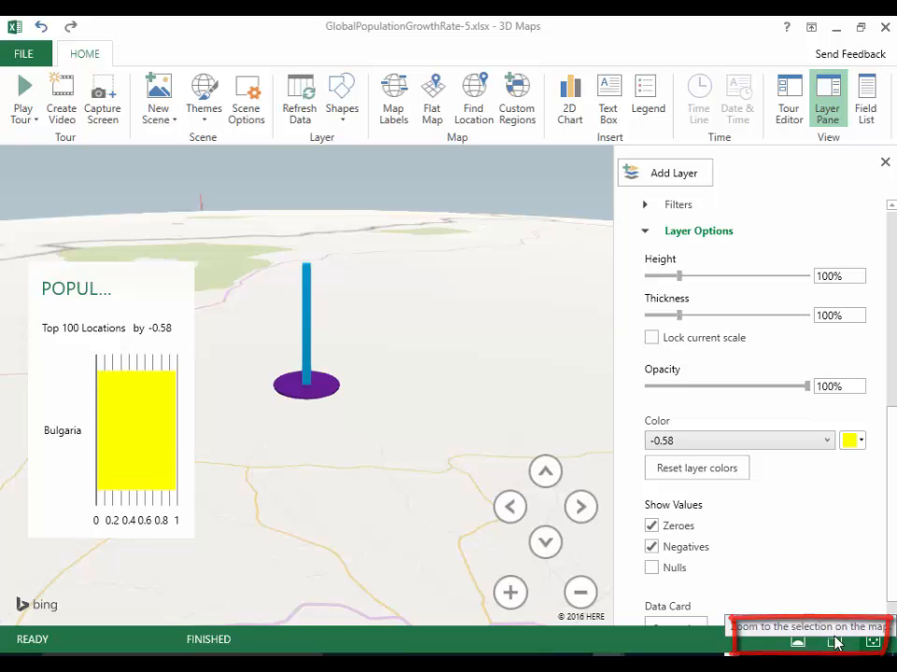
{"action": "left_click", "coordinate": [801, 641]}
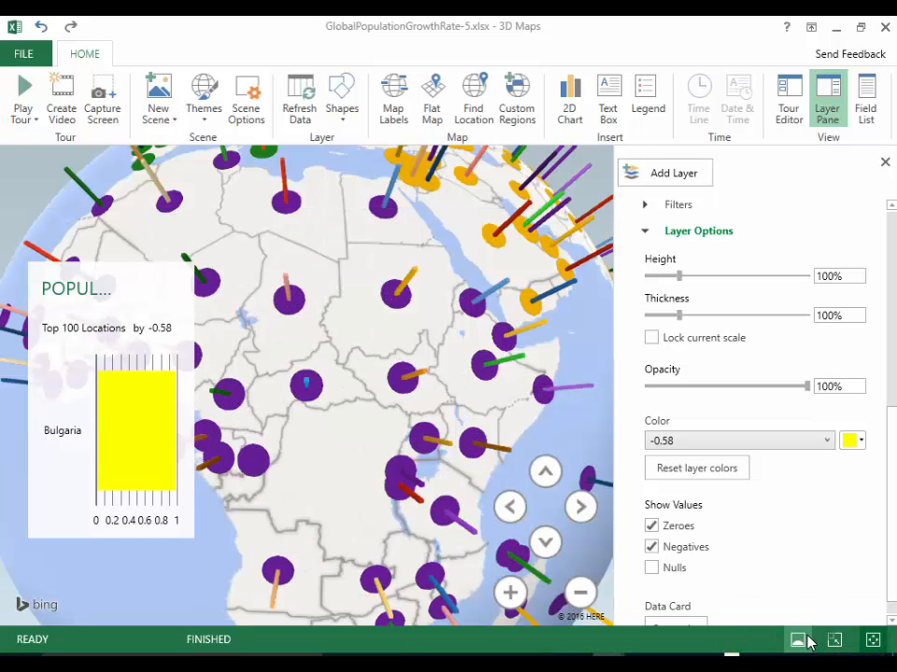
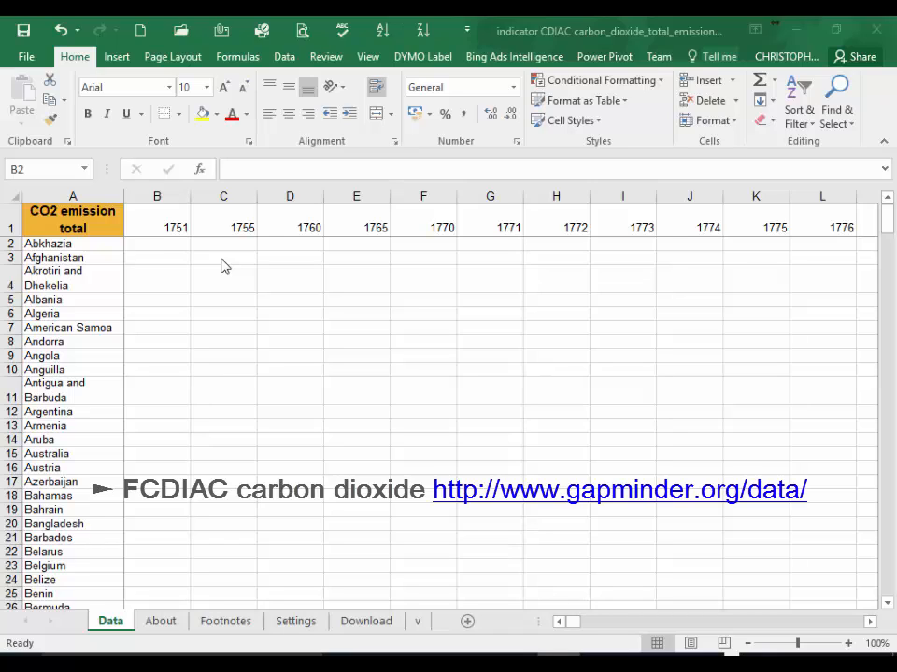
In the CDIAC carbon dioxide workbook in Excel, delete the year columns 1751 through 1914 (B to ET) from the Data sheet
{"action": "left_click", "coordinate": [159, 196]}
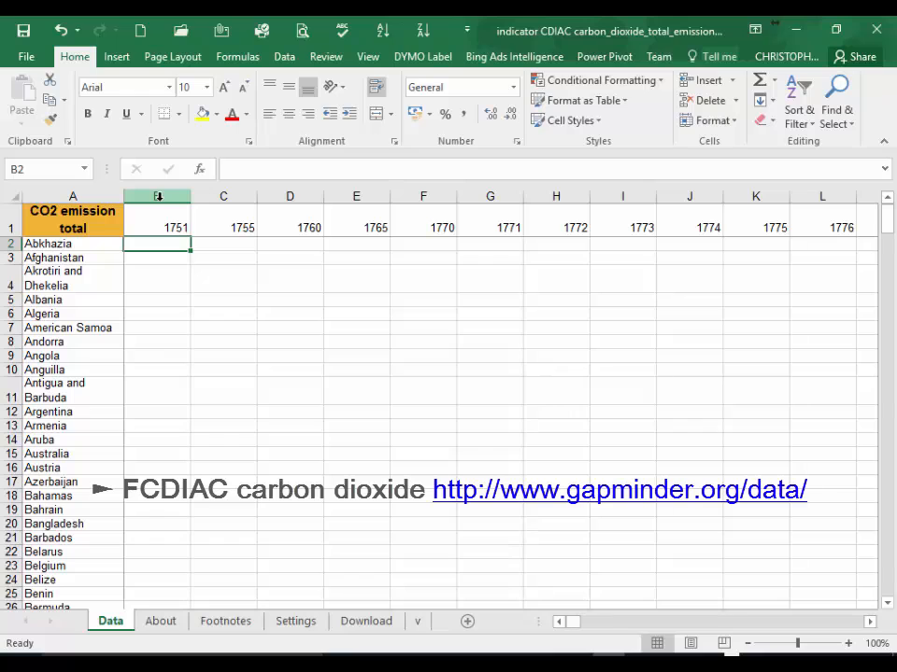
{"action": "left_click", "coordinate": [161, 196]}
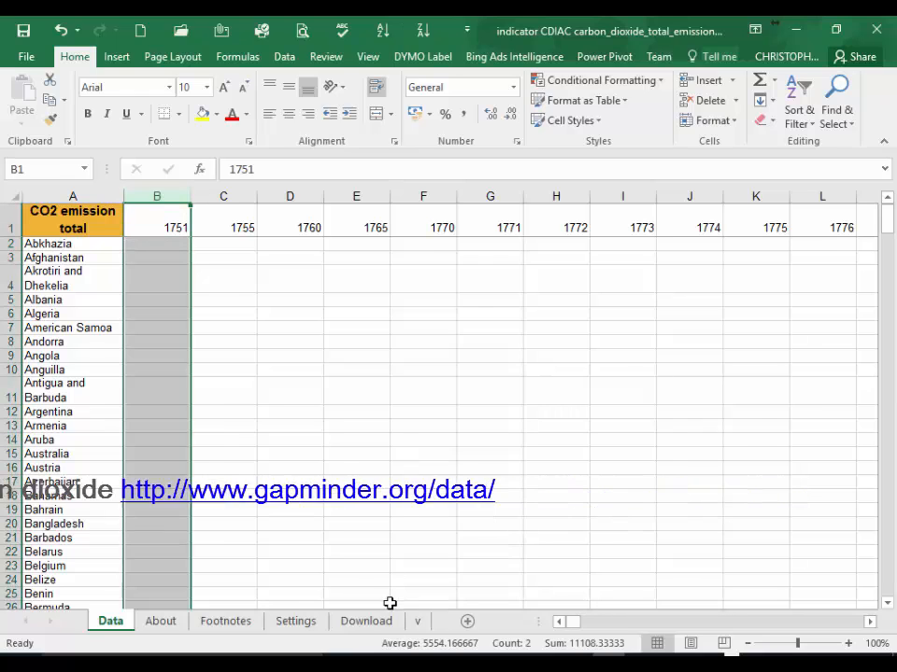
{"action": "left_click_drag", "start_coordinate": [580, 626], "coordinate": [743, 624]}
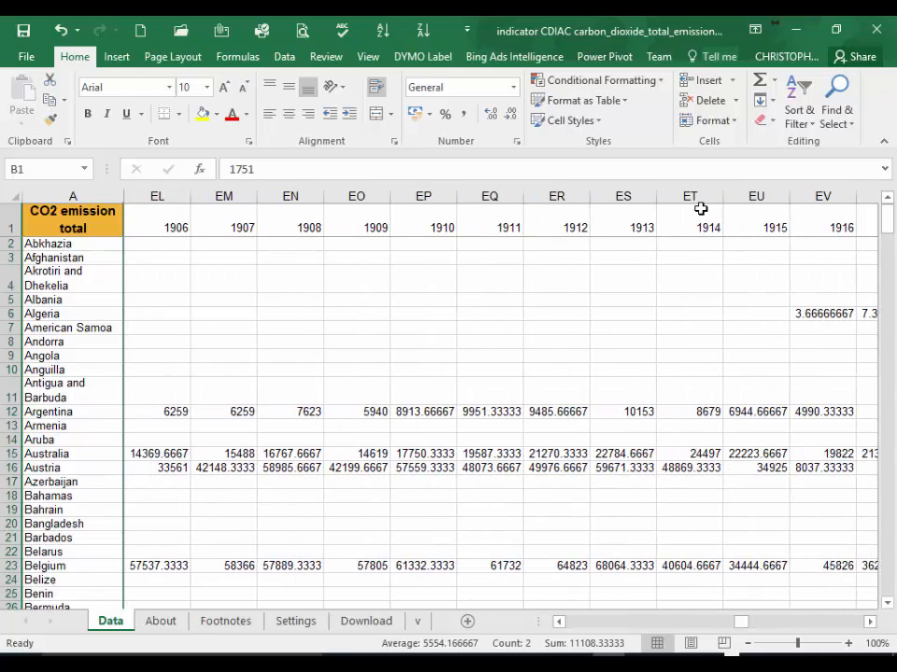
{"action": "left_click", "coordinate": [698, 202], "text": "shift"}
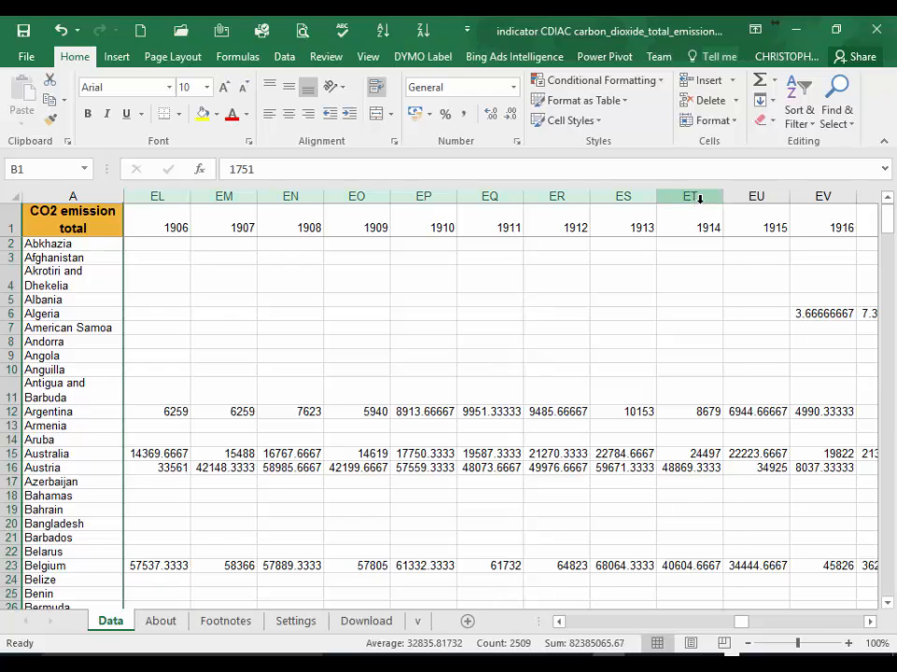
{"action": "right_click", "coordinate": [607, 202]}
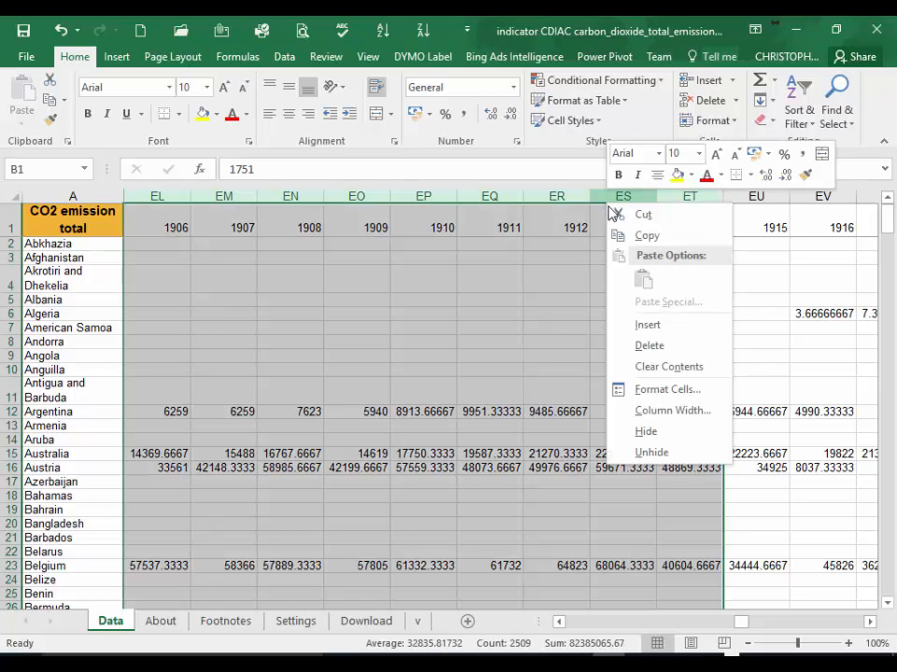
{"action": "left_click", "coordinate": [687, 346]}
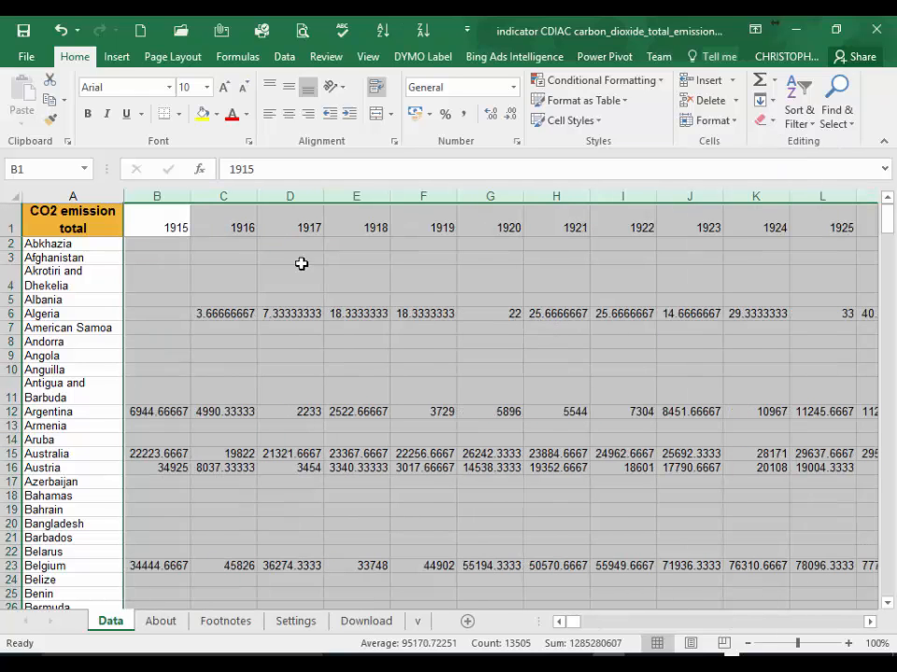
Save the trimmed CDIAC emissions file as an Excel Workbook in the GapMinder folder
{"action": "left_click", "coordinate": [25, 57]}
{"action": "left_click", "coordinate": [49, 231]}
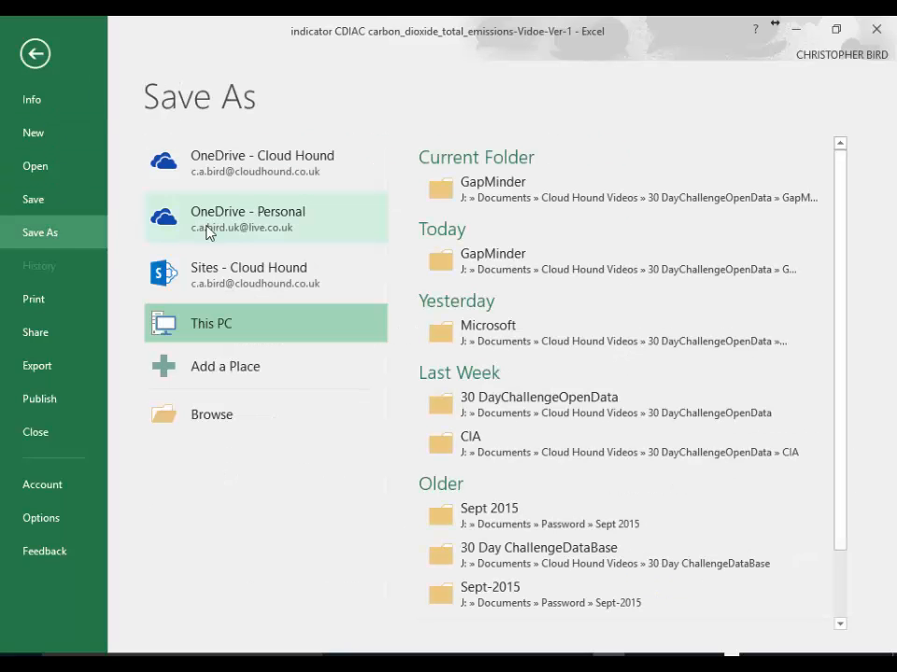
{"action": "left_click", "coordinate": [474, 200]}
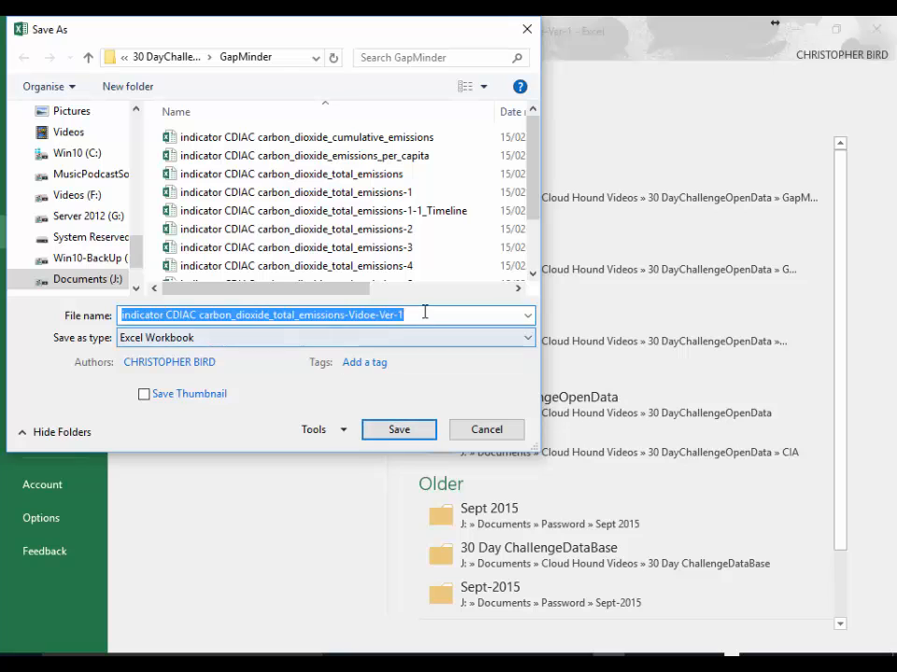
{"action": "left_click", "coordinate": [424, 312]}
{"action": "key", "text": "Return"}
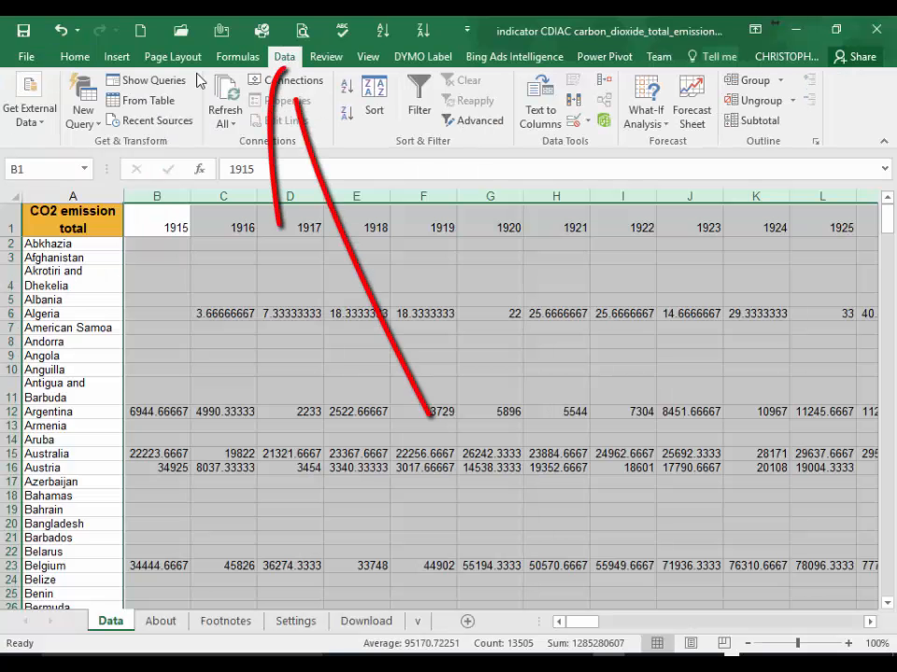
Create a new query from the saved CDIAC emissions workbook and load its Data sheet
{"action": "left_click", "coordinate": [89, 119]}
{"action": "mouse_move", "coordinate": [143, 156]}
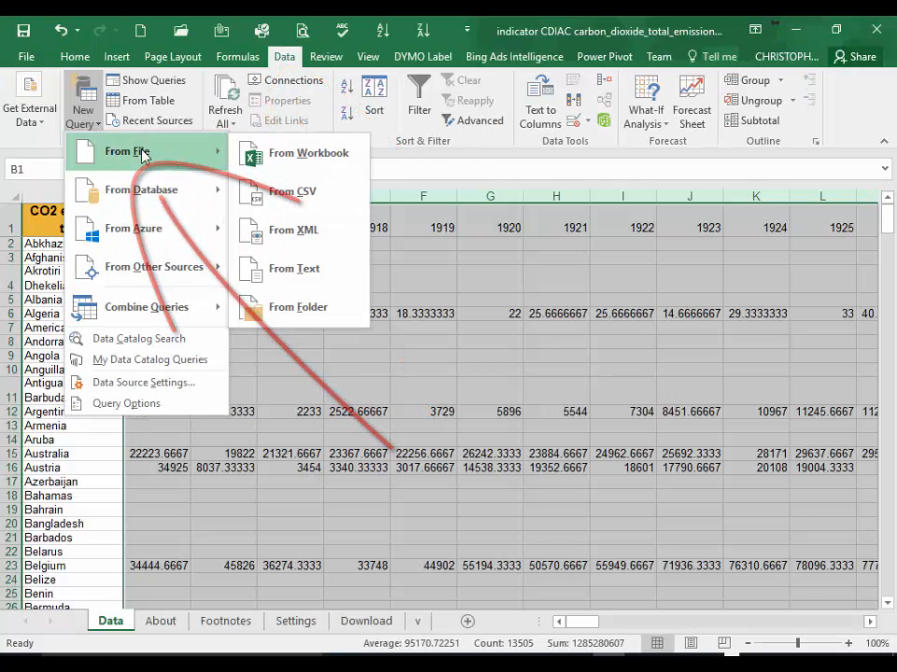
{"action": "left_click", "coordinate": [298, 155]}
{"action": "left_click", "coordinate": [406, 414]}
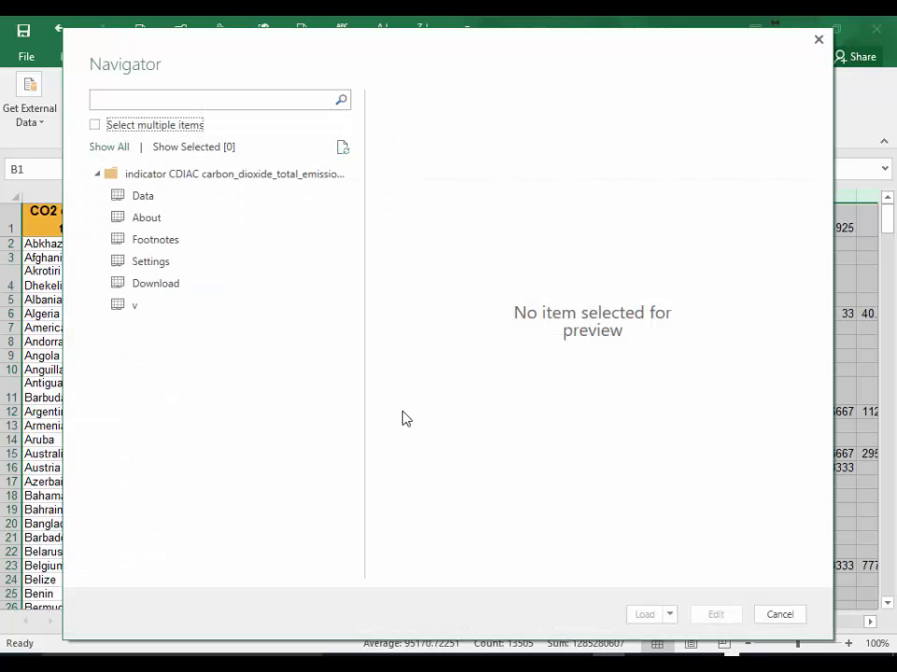
{"action": "left_click", "coordinate": [159, 197]}
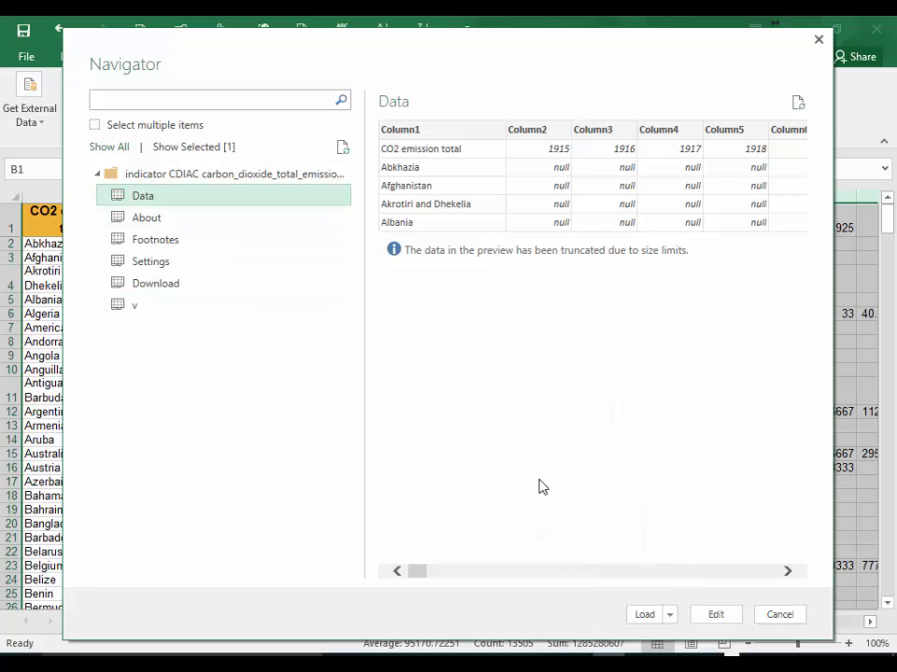
{"action": "left_click", "coordinate": [644, 615]}
Open the loaded Data query in the Query Editor and use its first row as headers
{"action": "mouse_move", "coordinate": [696, 276]}
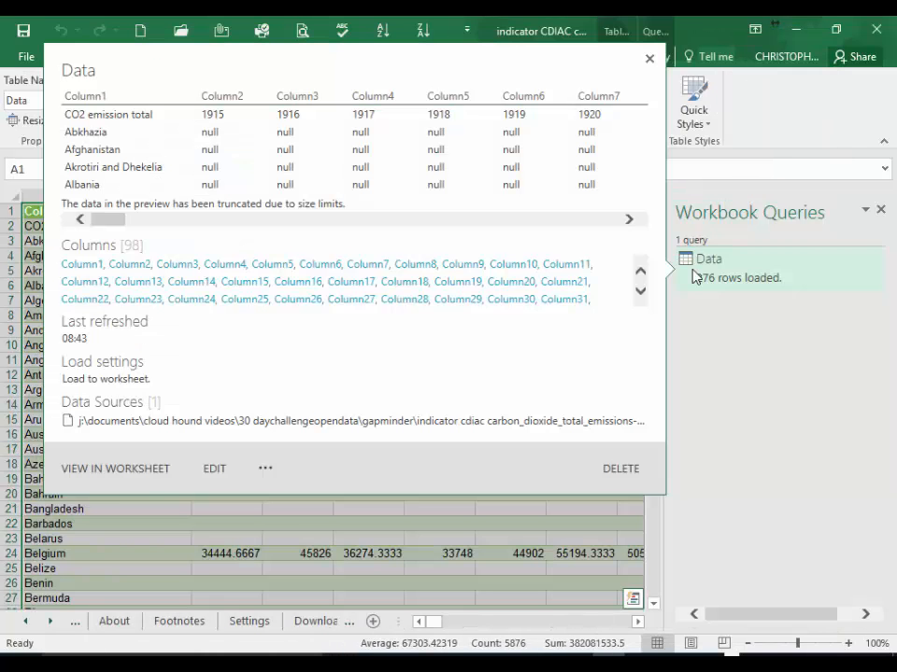
{"action": "left_click", "coordinate": [214, 470]}
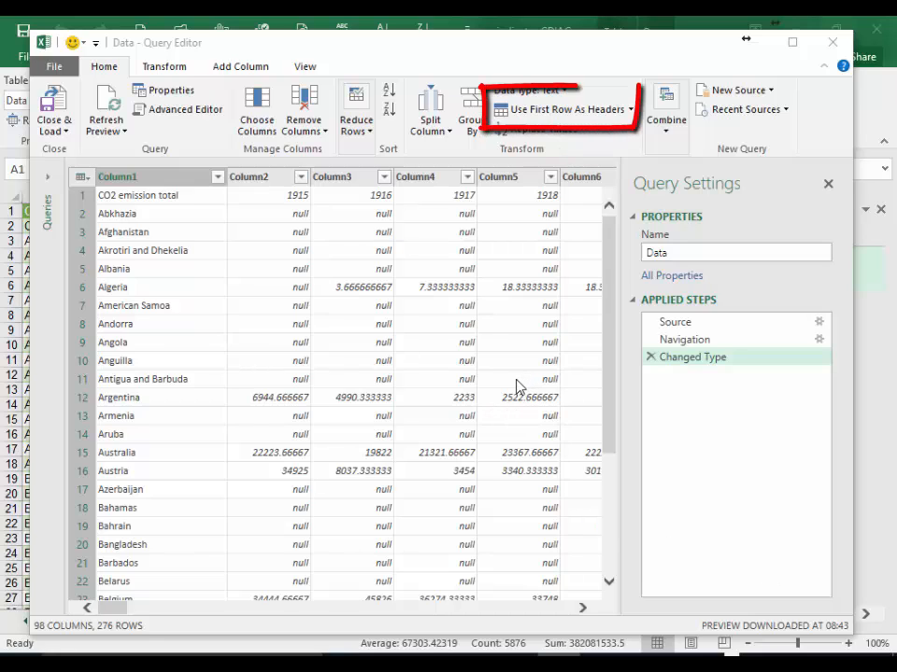
{"action": "left_click", "coordinate": [613, 112]}
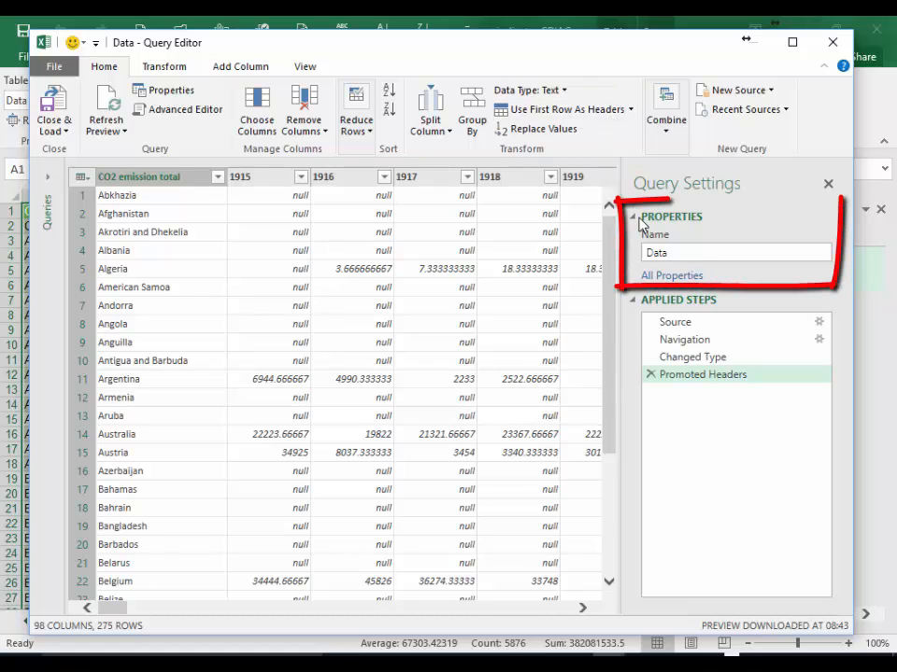
Rename the query as Annual CO2 Admissions
{"action": "left_click", "coordinate": [684, 252]}
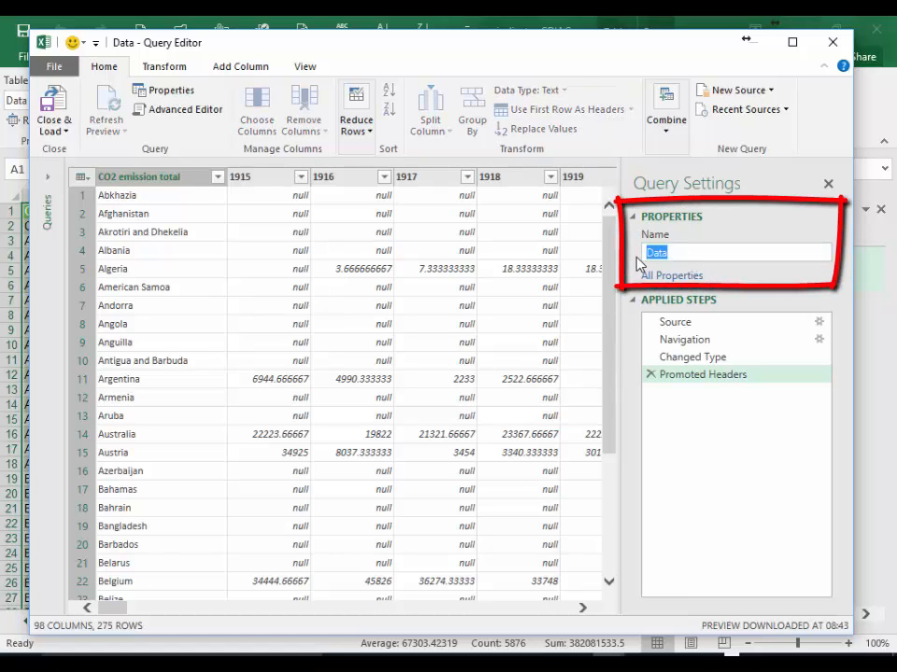
{"action": "type", "text": "Annual CO2 Admissions"}
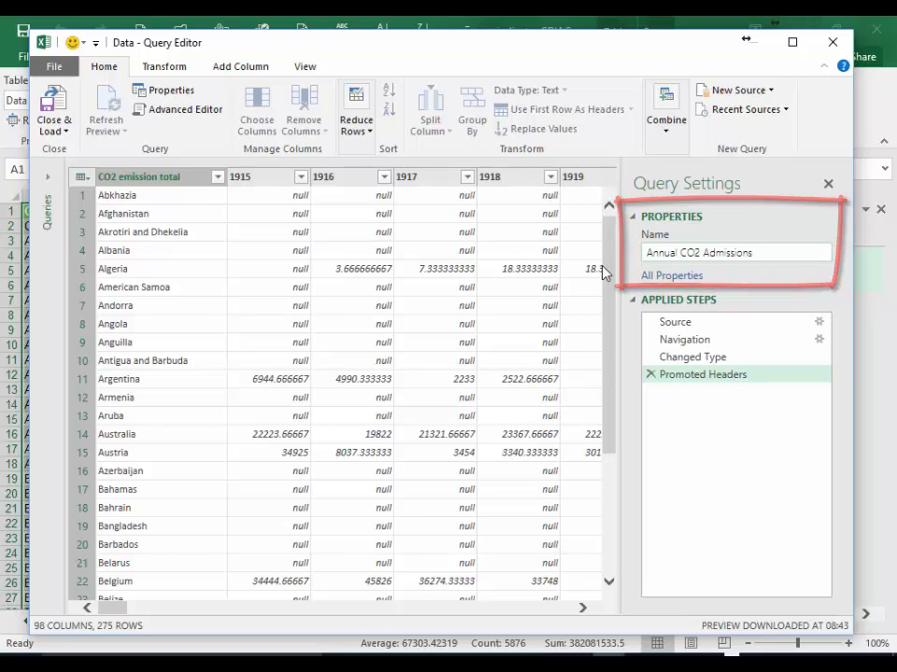
{"action": "left_click", "coordinate": [254, 181]}
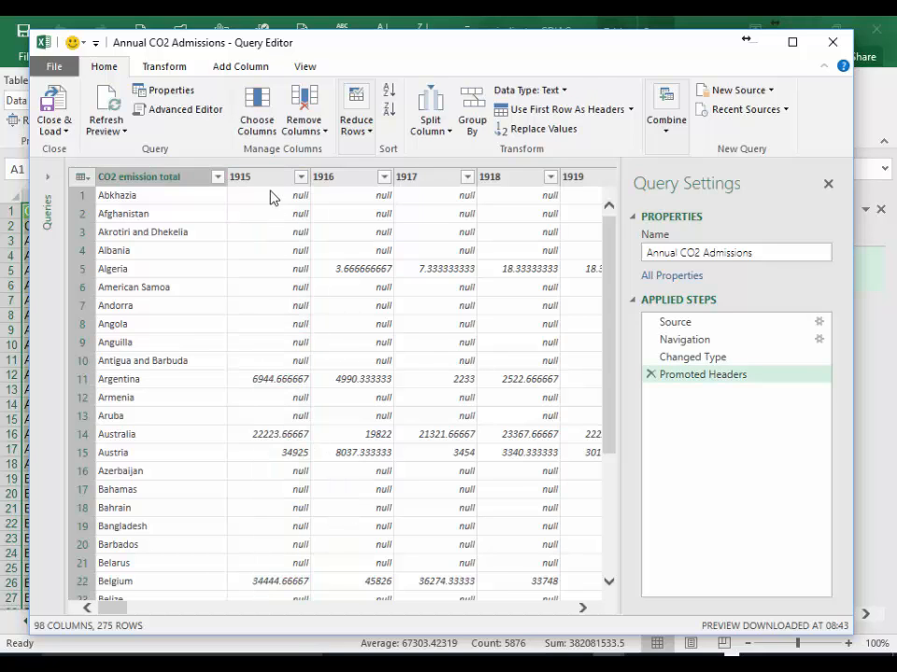
Unpivot all the year columns from 1915 through 2011 into attribute-value pairs
{"action": "left_click", "coordinate": [268, 187]}
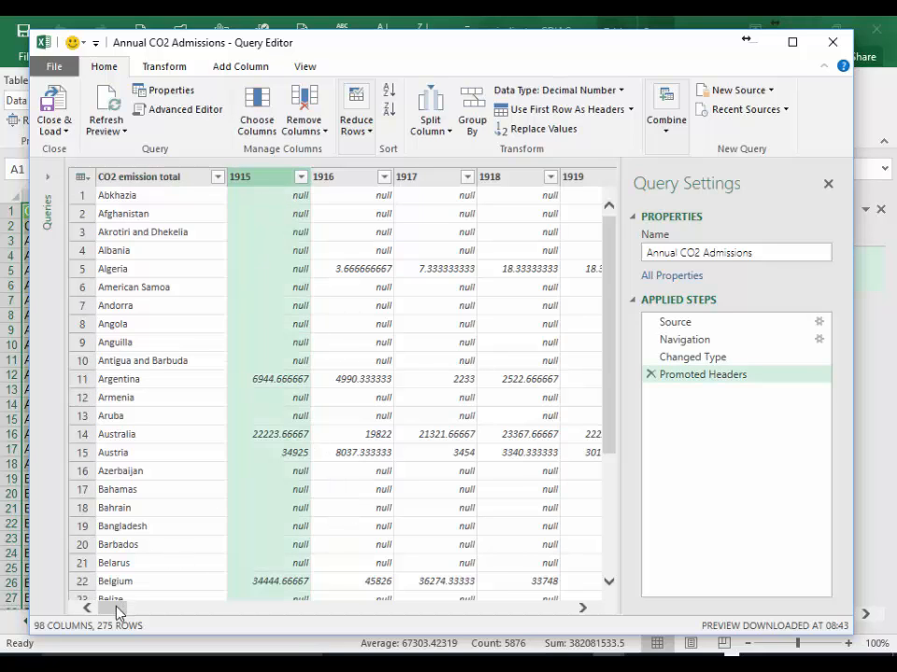
{"action": "left_click_drag", "start_coordinate": [116, 608], "coordinate": [565, 631]}
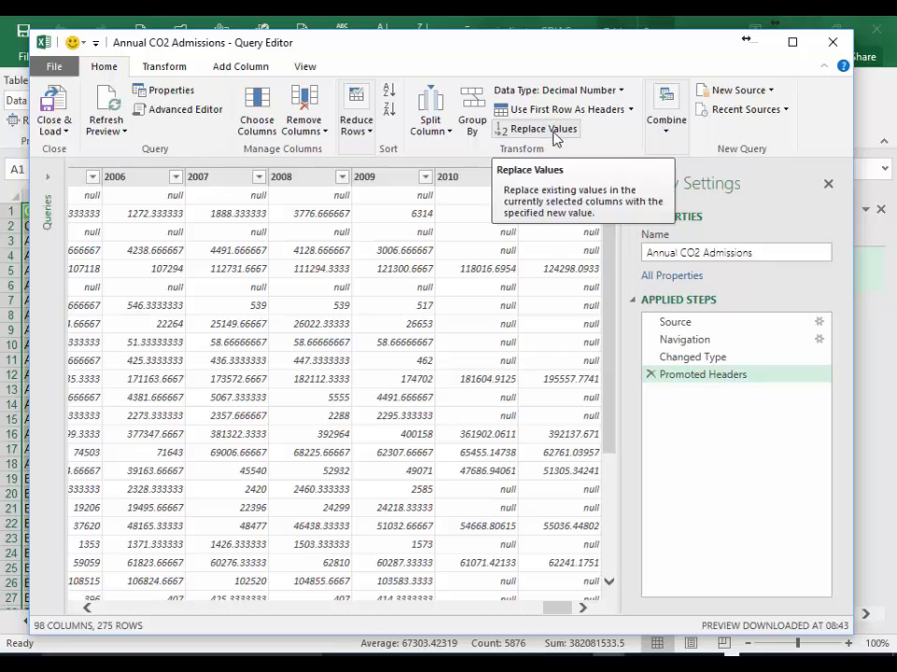
{"action": "left_click", "coordinate": [551, 186], "text": "shift"}
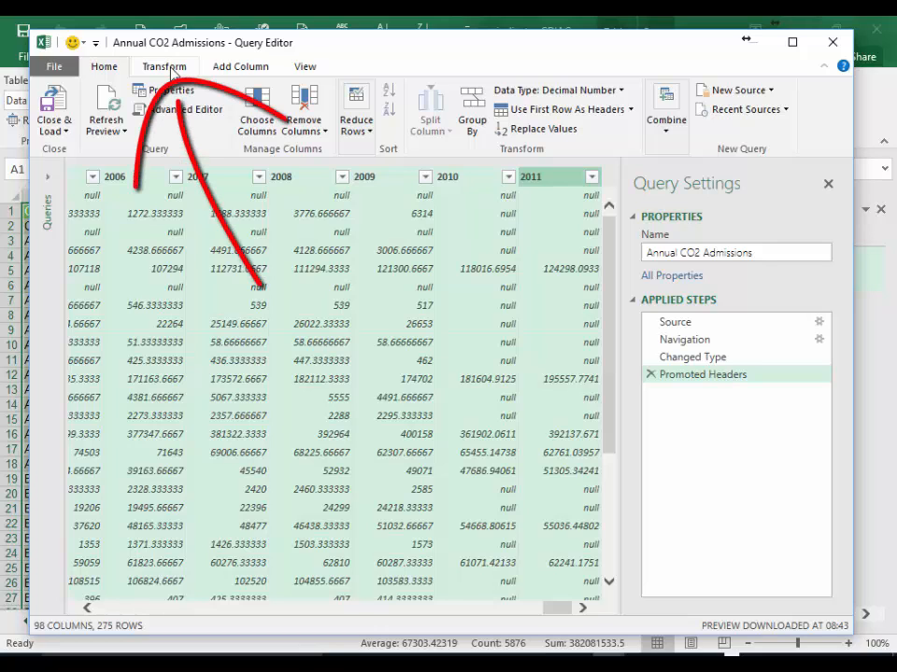
{"action": "left_click", "coordinate": [166, 67]}
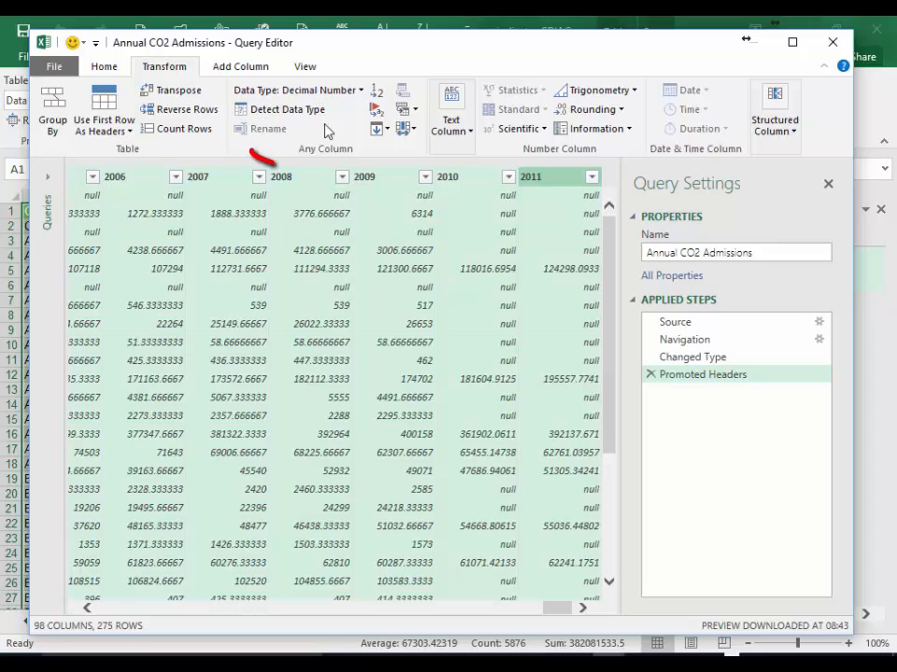
{"action": "left_click", "coordinate": [415, 110]}
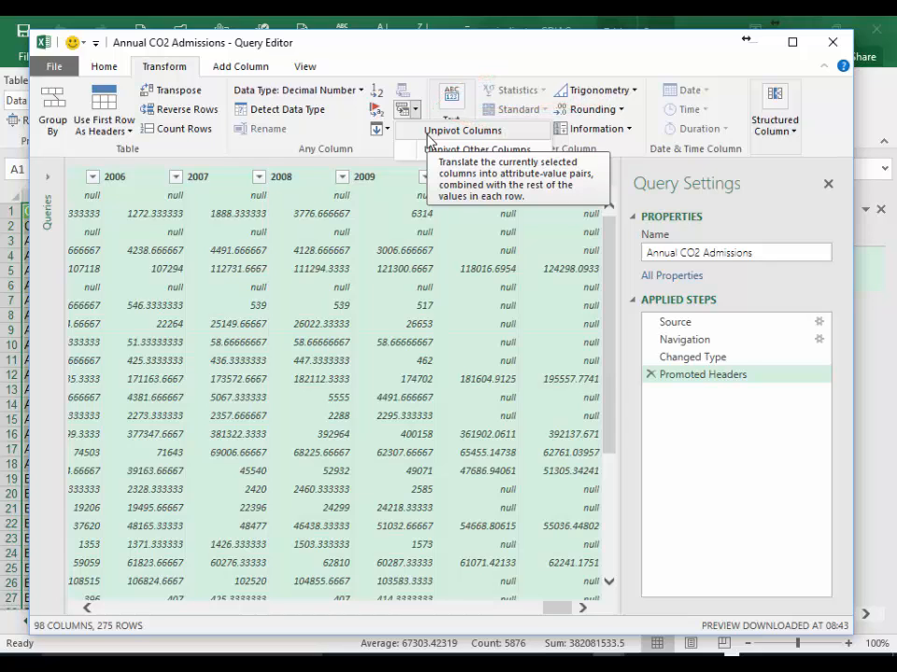
{"action": "left_click", "coordinate": [427, 132]}
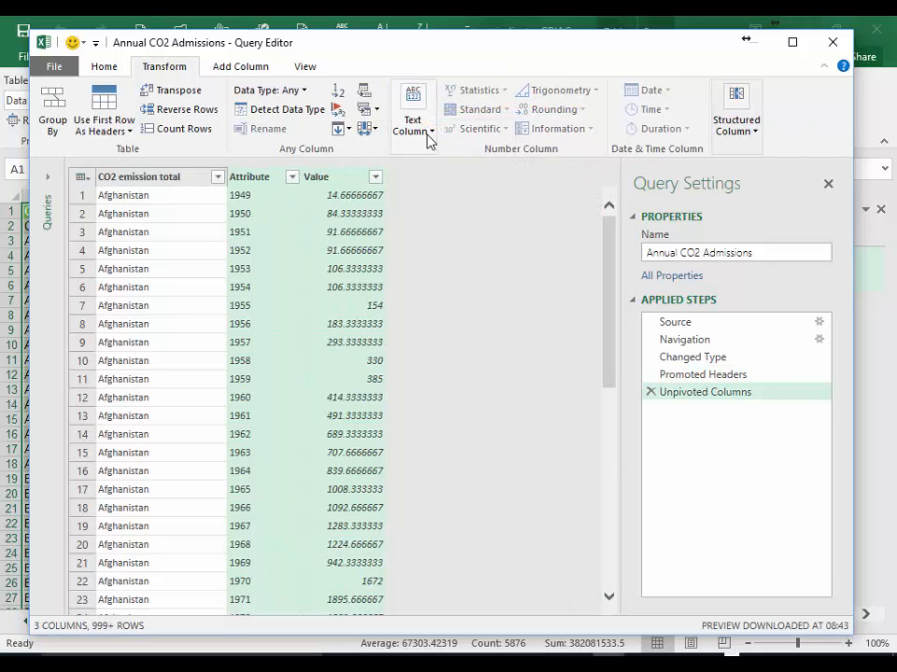
Rename the CO2 emission total column to Country
{"action": "left_click", "coordinate": [179, 179]}
{"action": "right_click", "coordinate": [180, 179]}
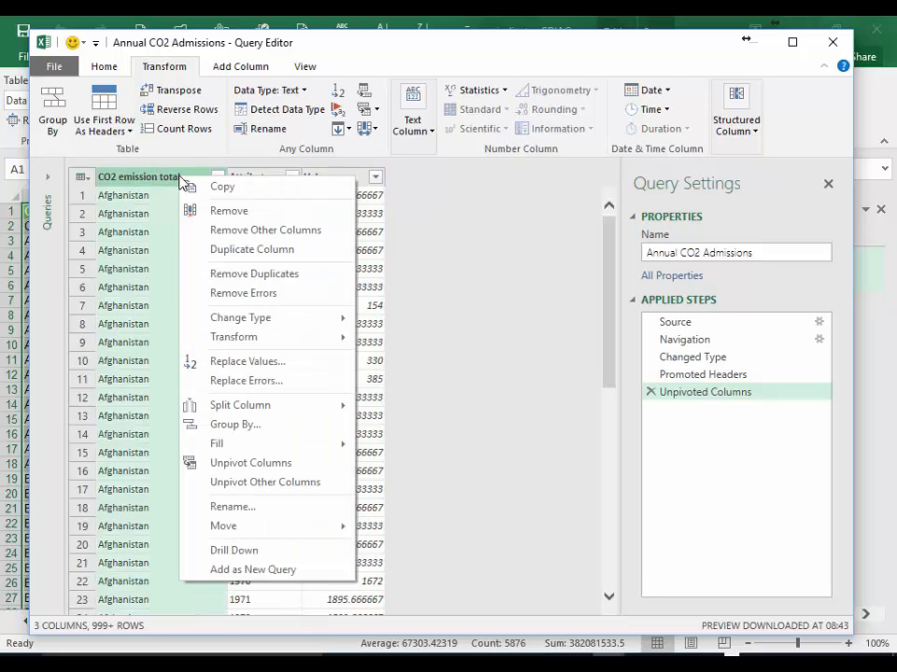
{"action": "left_click", "coordinate": [256, 510]}
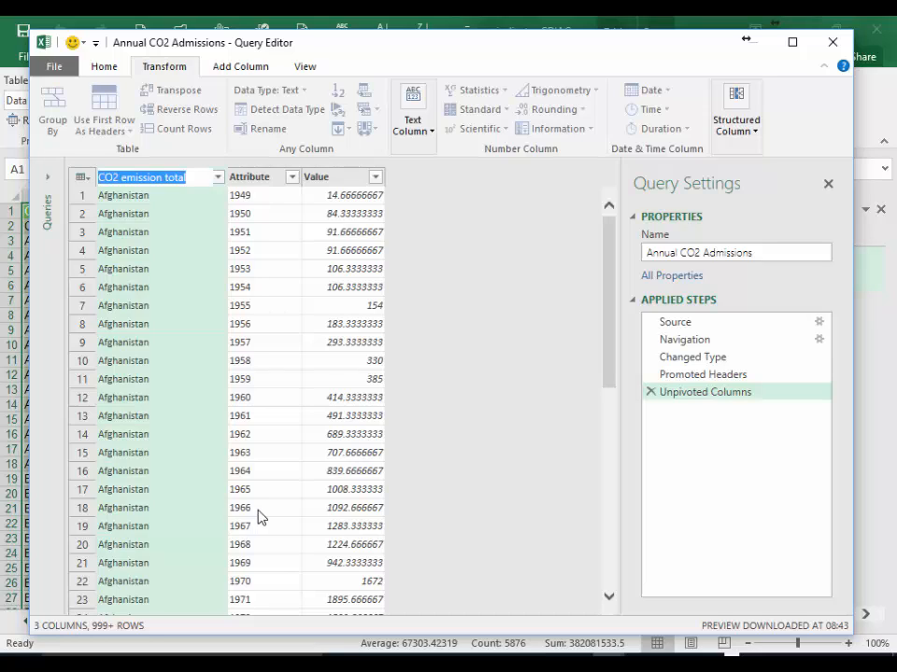
{"action": "type", "text": "C"}
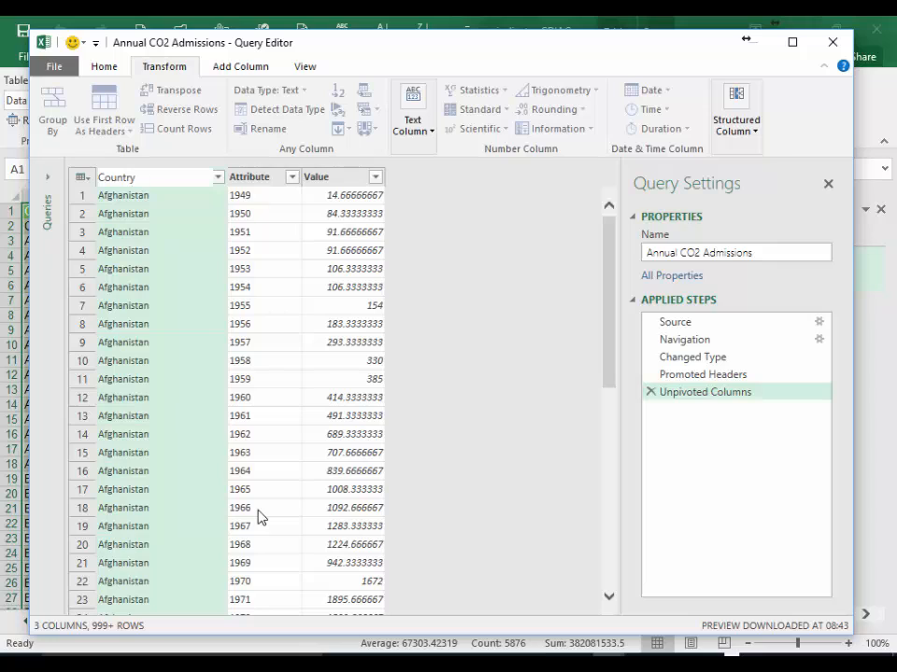
{"action": "type", "text": "ountry"}
{"action": "key", "text": "Return"}
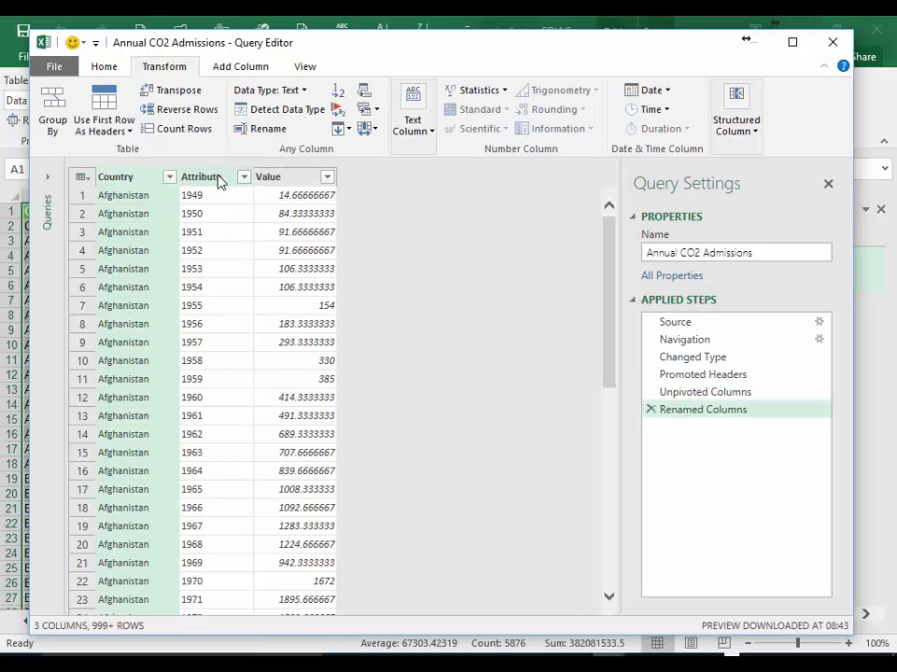
Rename the Attribute column to Year
{"action": "left_click", "coordinate": [222, 179]}
{"action": "right_click", "coordinate": [221, 181]}
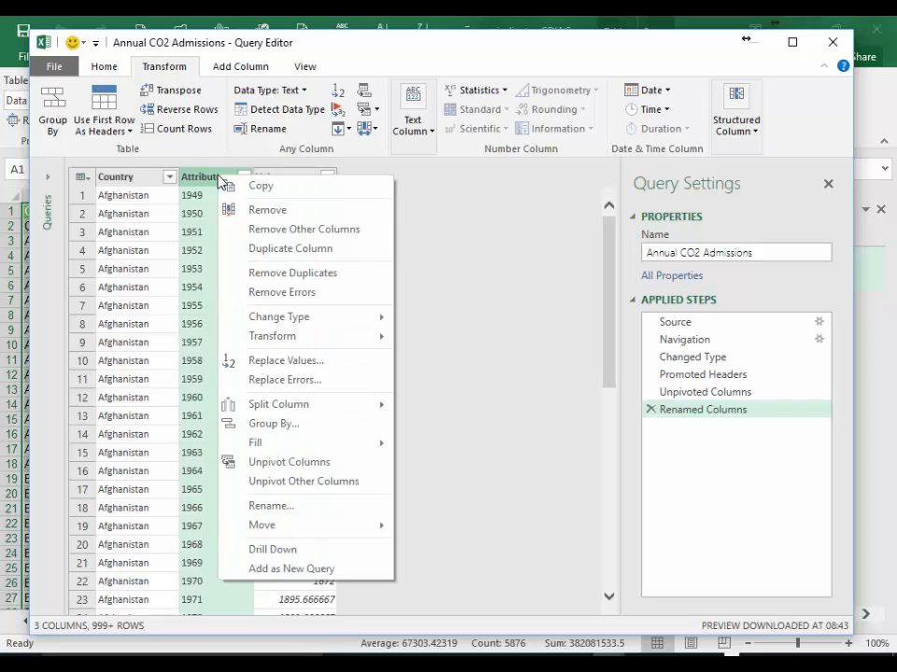
{"action": "left_click", "coordinate": [282, 508]}
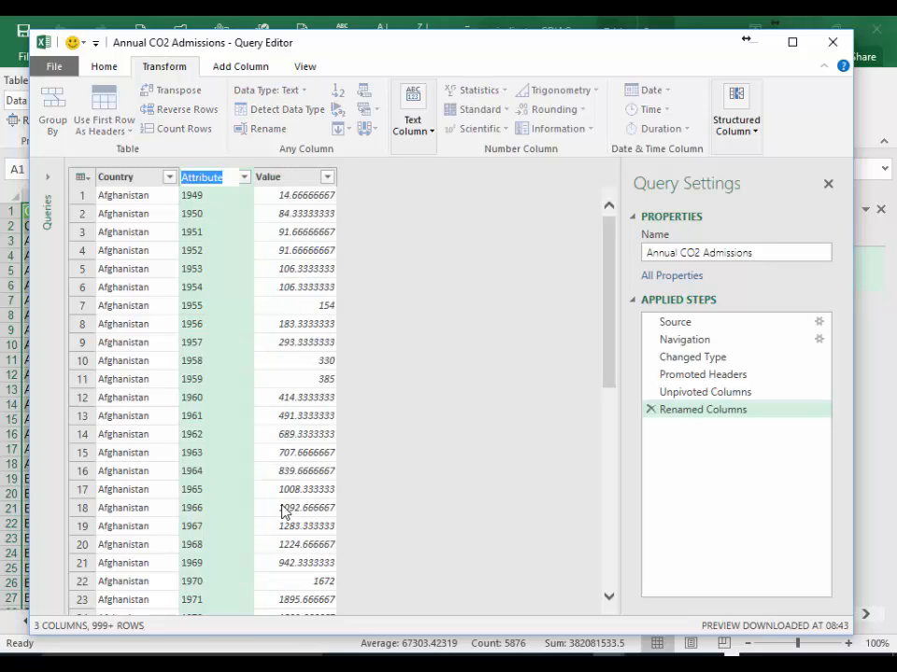
{"action": "type", "text": "Y"}
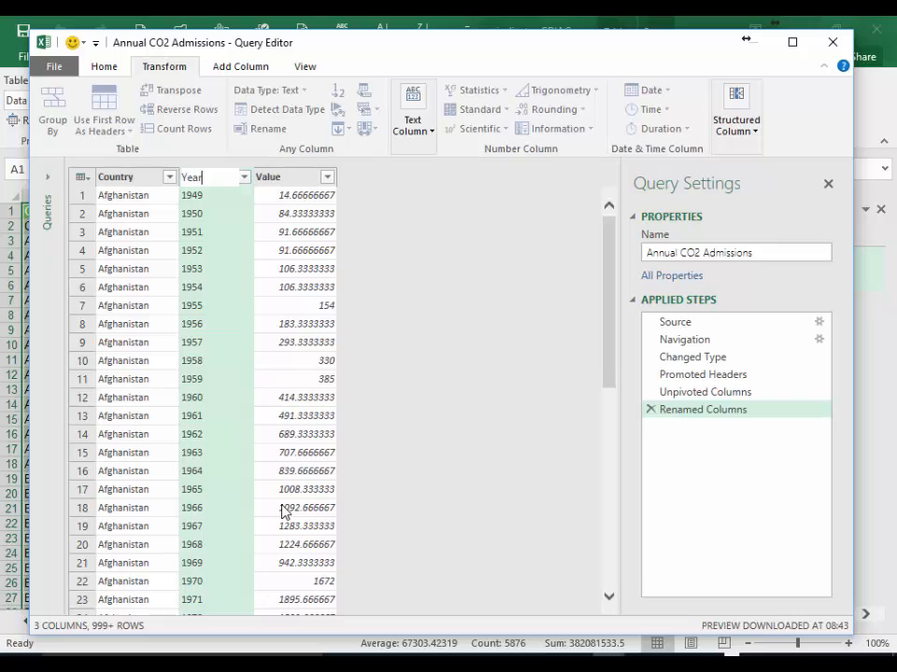
{"action": "type", "text": "ear"}
{"action": "key", "text": "Return"}
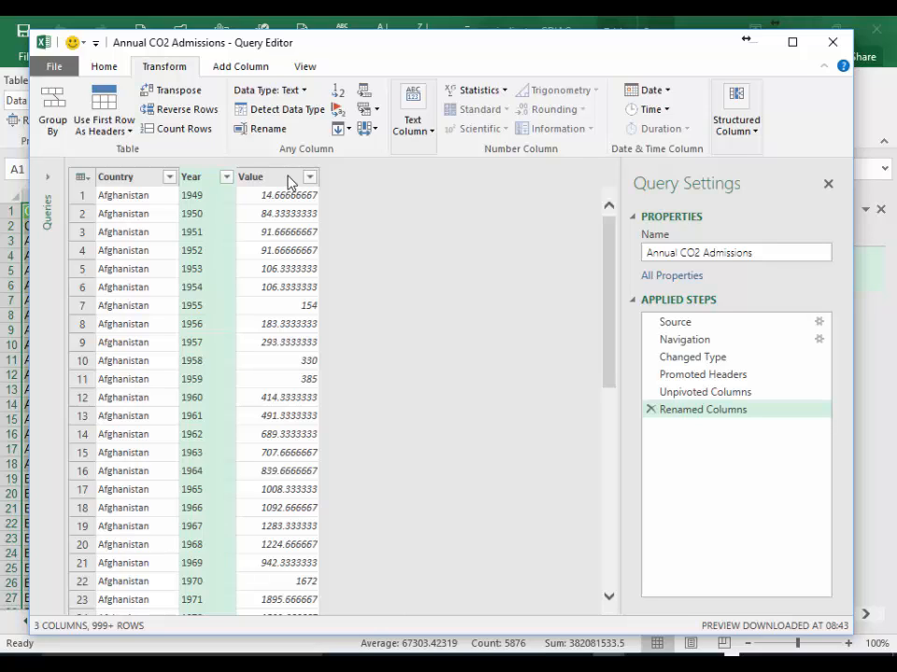
Rename the Value column to CO2 emissions
{"action": "left_click", "coordinate": [290, 182]}
{"action": "right_click", "coordinate": [289, 182]}
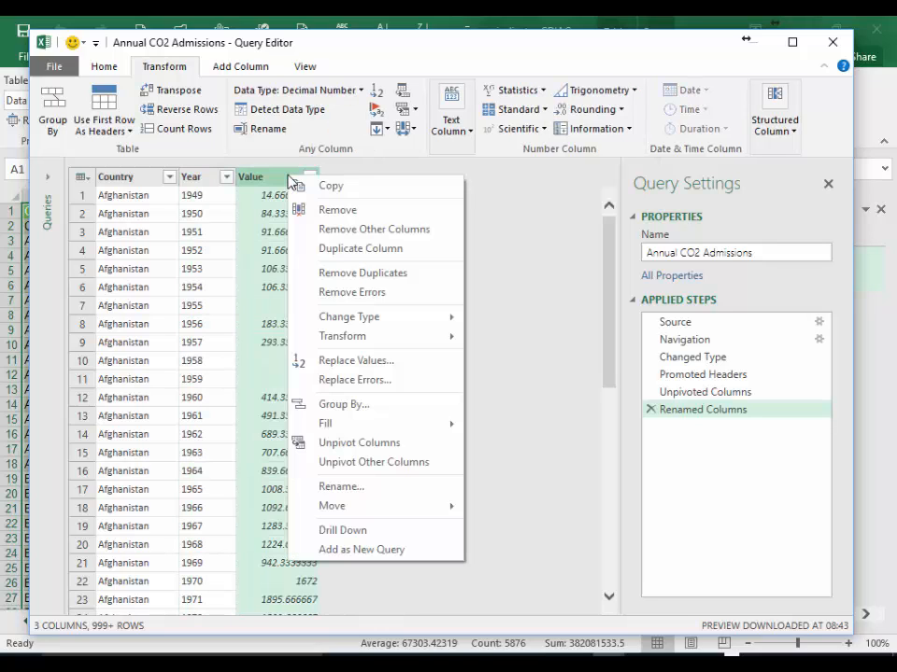
{"action": "left_click", "coordinate": [365, 495]}
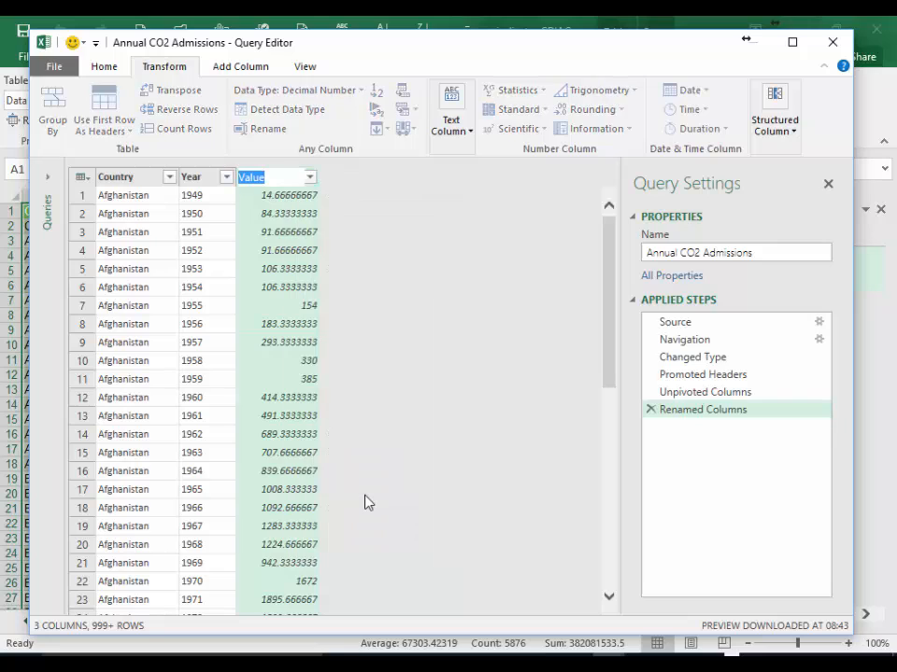
{"action": "type", "text": "CO2 emissio"}
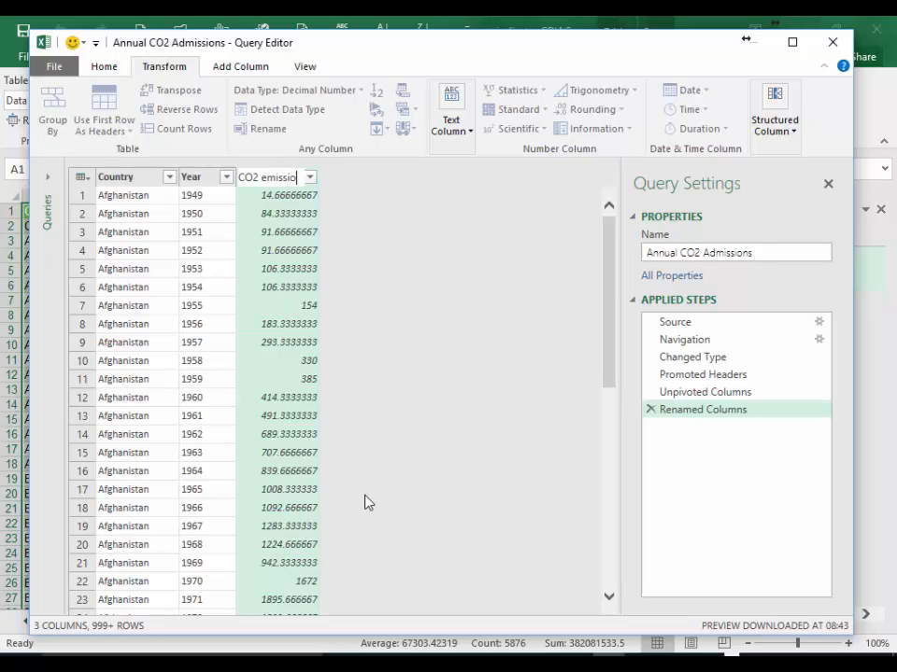
{"action": "type", "text": "ns"}
{"action": "key", "text": "Return"}
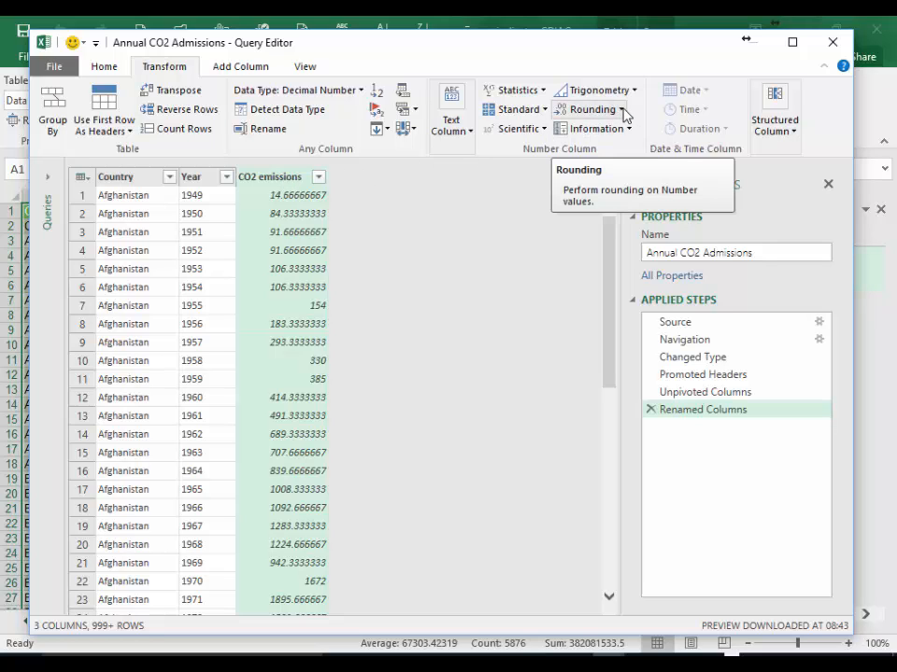
Set the CO2 emissions column's data type to Decimal Number and round its values to 2 decimal places
{"action": "left_click", "coordinate": [622, 110]}
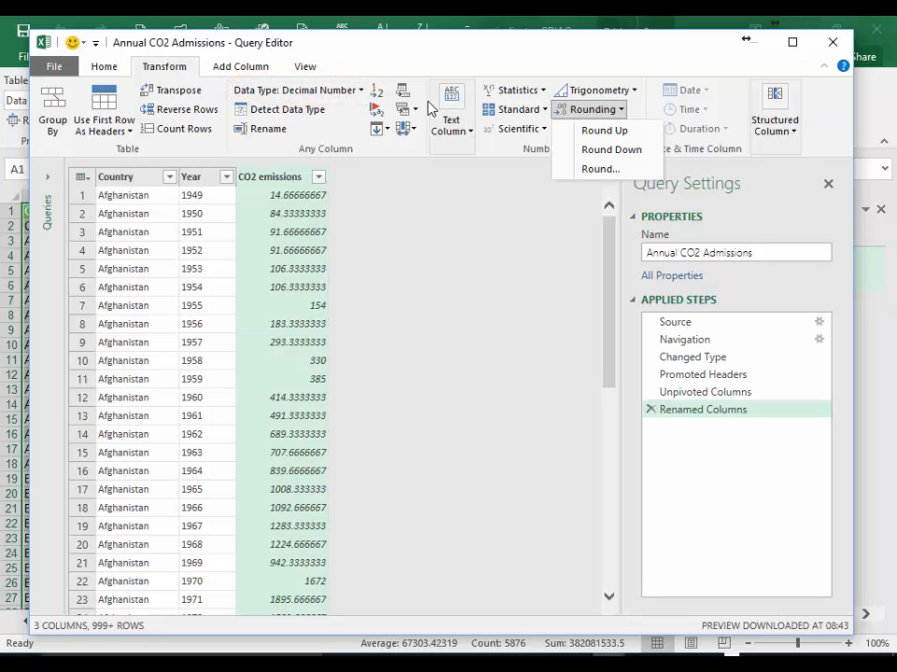
{"action": "left_click", "coordinate": [358, 90]}
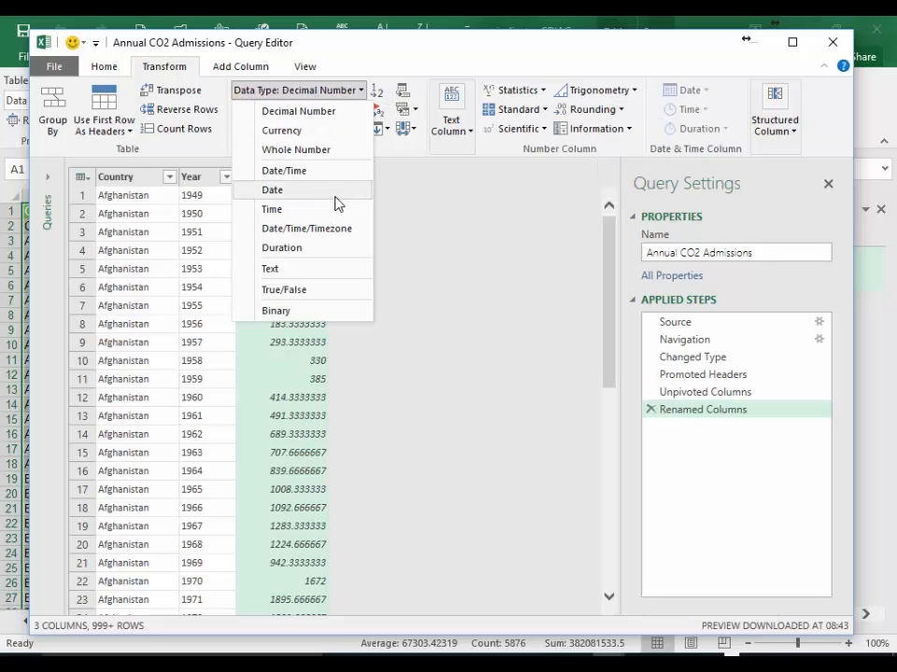
{"action": "left_click", "coordinate": [350, 116]}
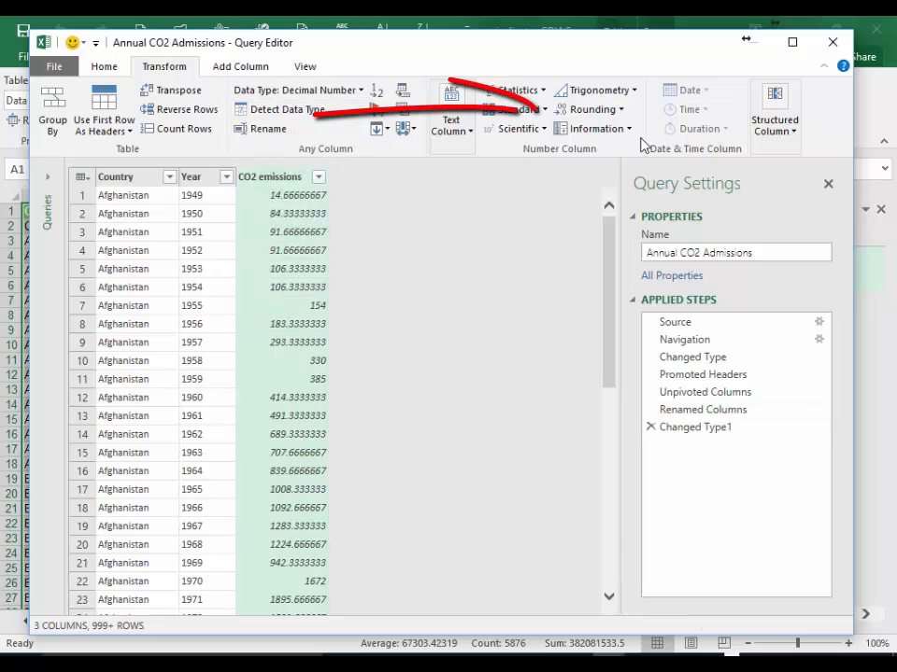
{"action": "left_click", "coordinate": [620, 112]}
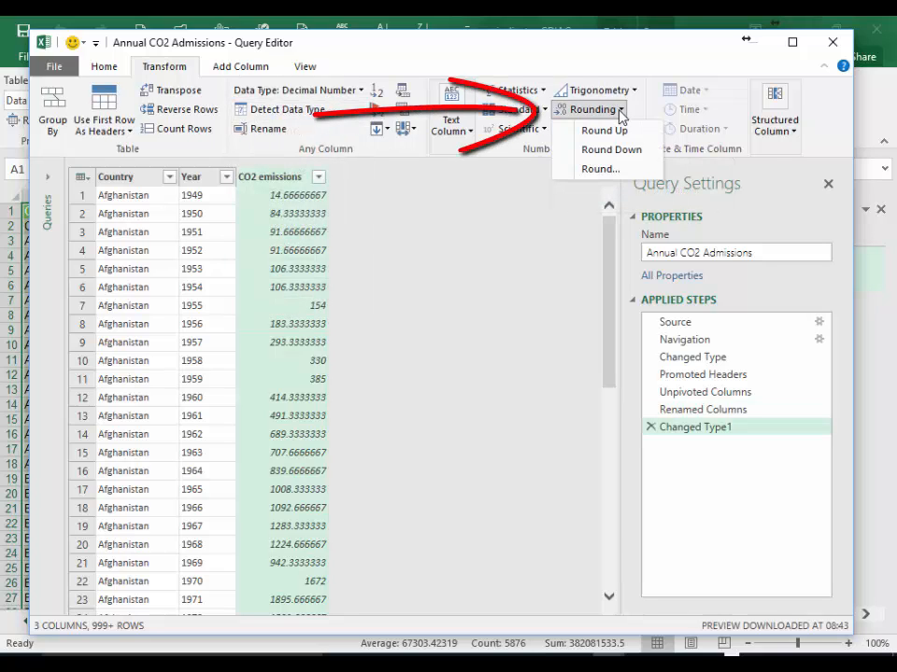
{"action": "left_click", "coordinate": [600, 169]}
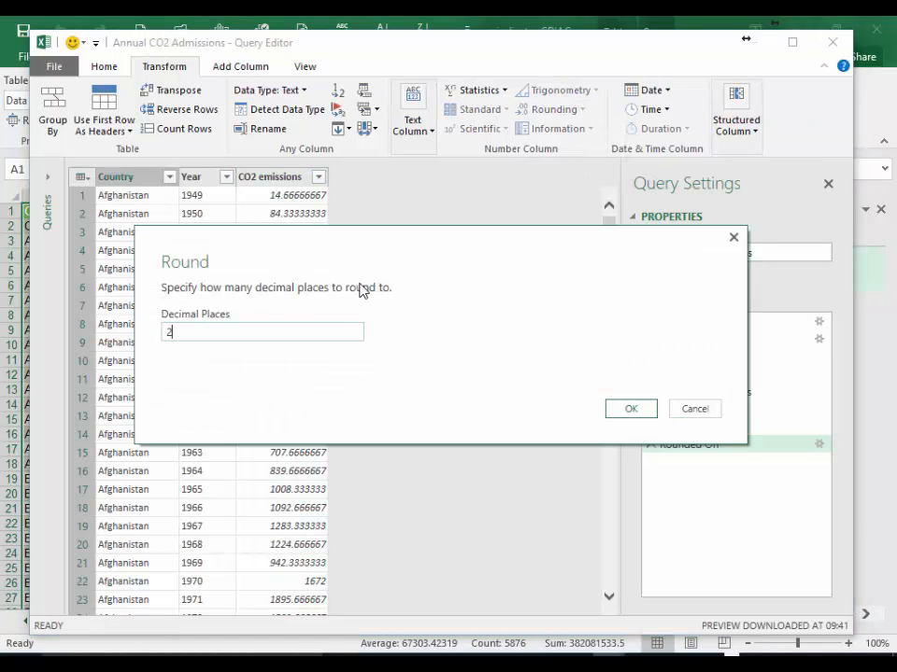
{"action": "left_click", "coordinate": [632, 411]}
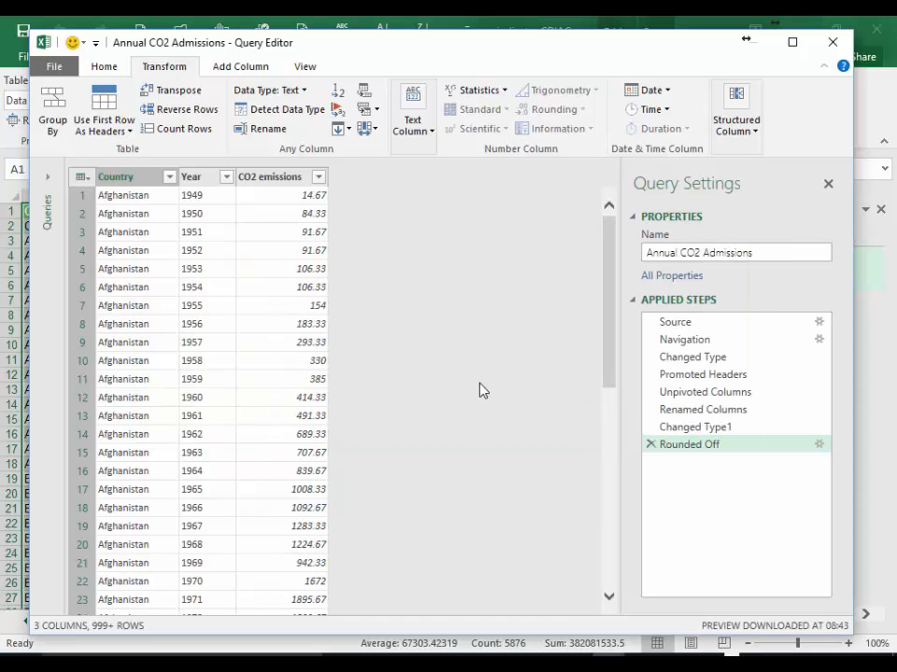
Change the Year column's data type to Date and load the finished query into the worksheet
{"action": "left_click", "coordinate": [195, 178]}
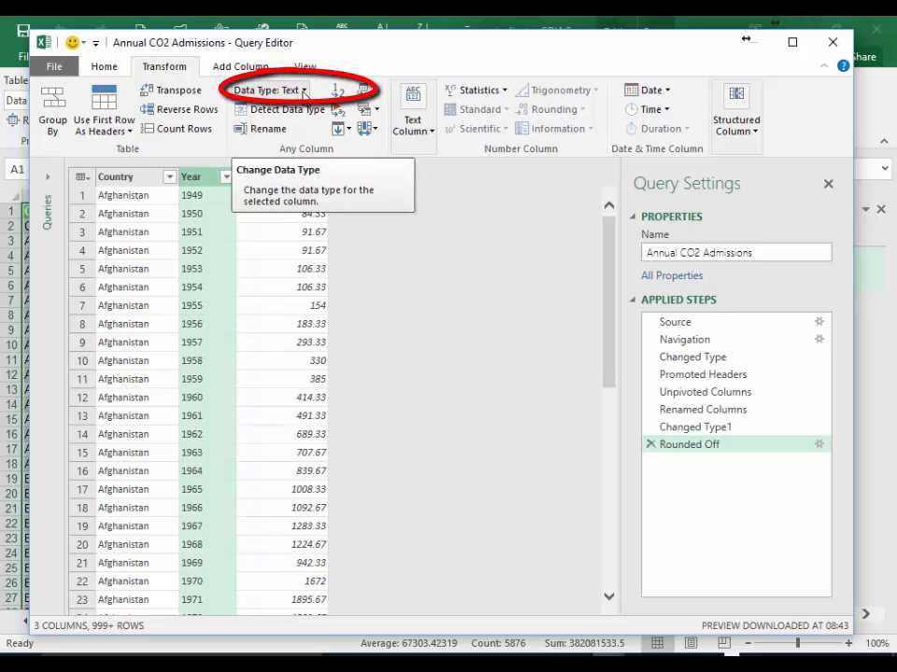
{"action": "left_click", "coordinate": [303, 93]}
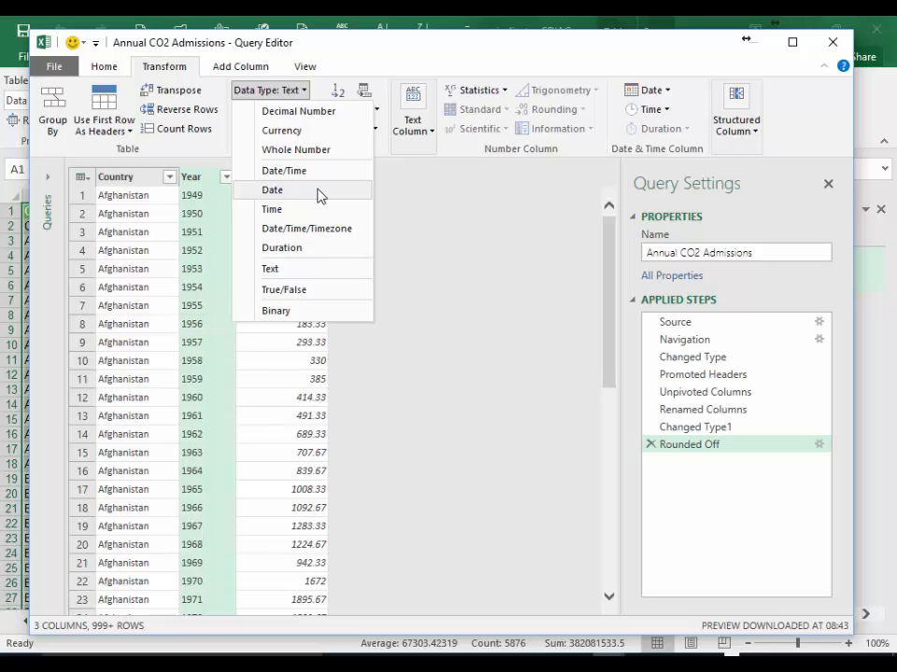
{"action": "left_click", "coordinate": [272, 190]}
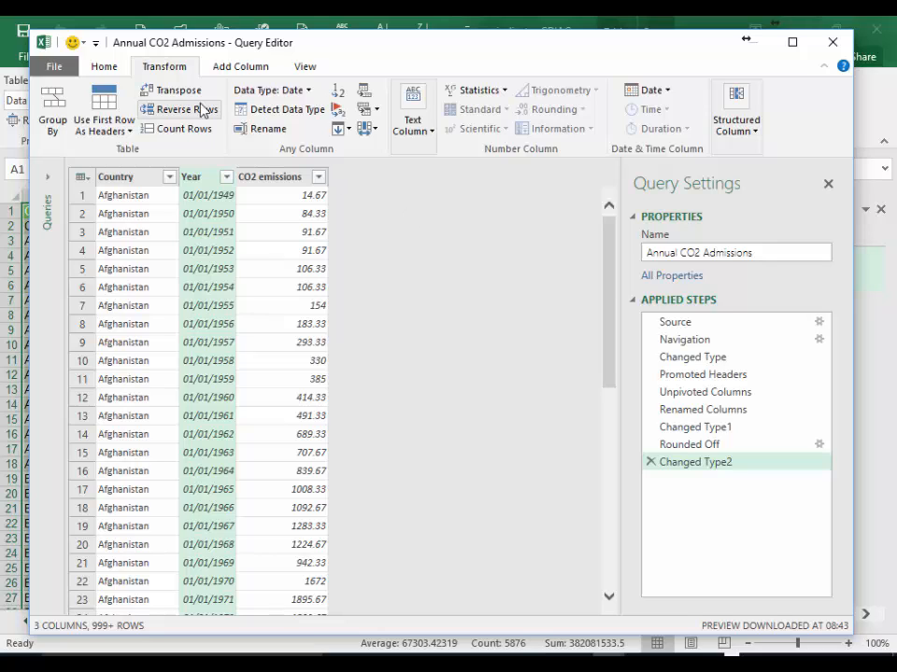
{"action": "left_click", "coordinate": [53, 67]}
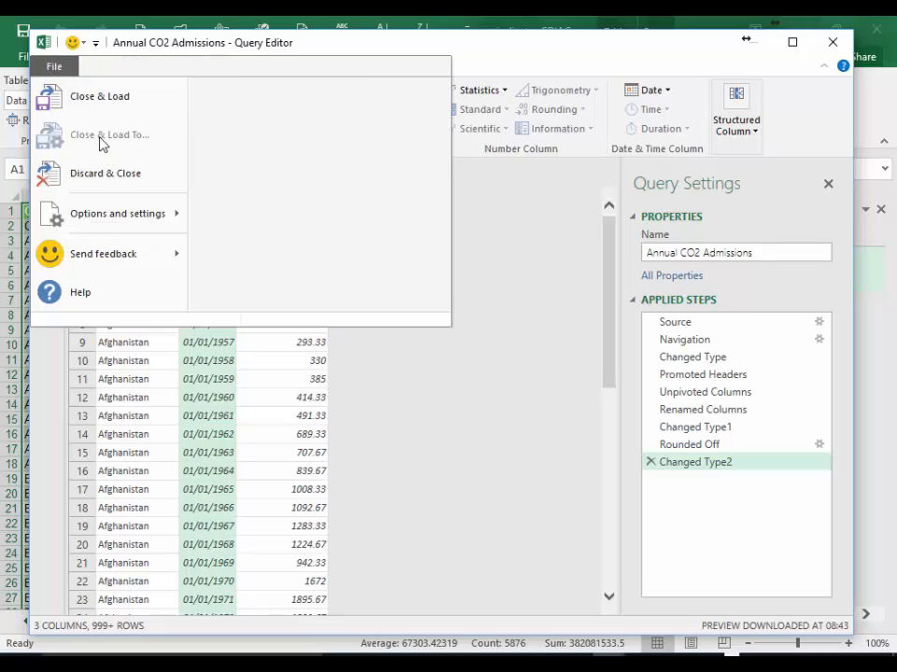
{"action": "left_click", "coordinate": [99, 103]}
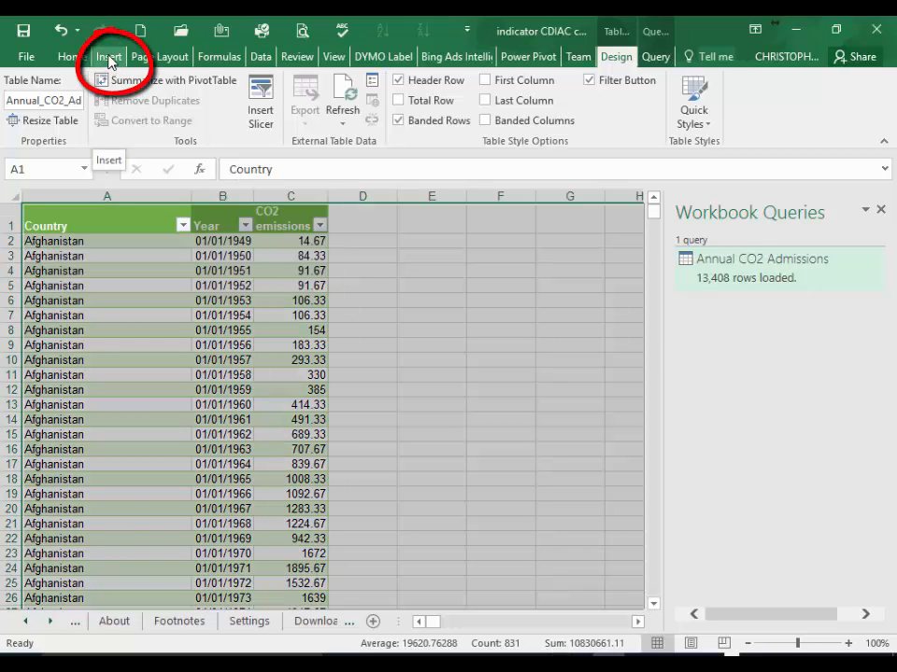
Open the loaded CO2 emissions table in 3D Maps
{"action": "left_click", "coordinate": [109, 59]}
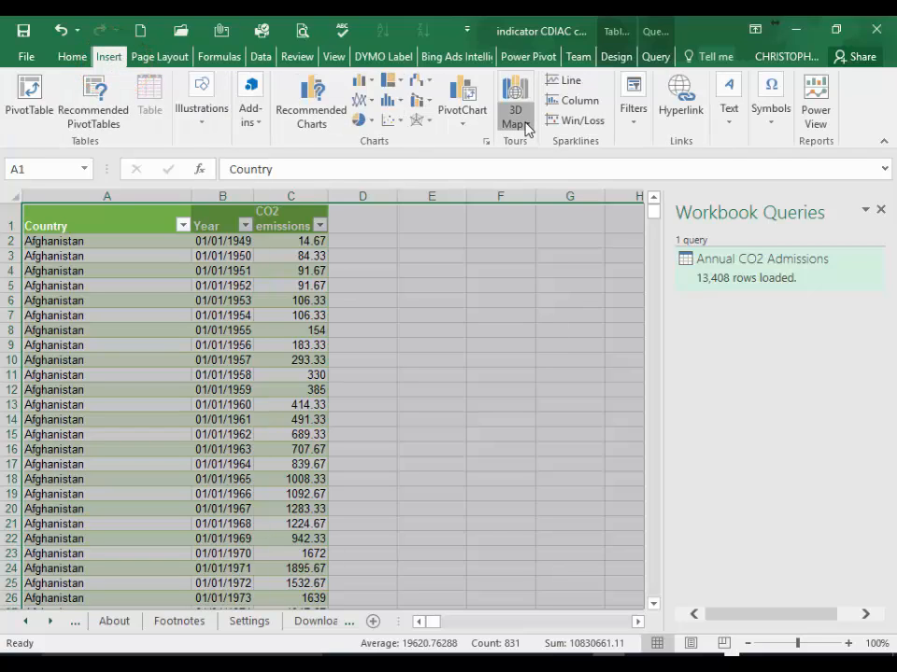
{"action": "left_click", "coordinate": [528, 128]}
{"action": "left_click", "coordinate": [536, 143]}
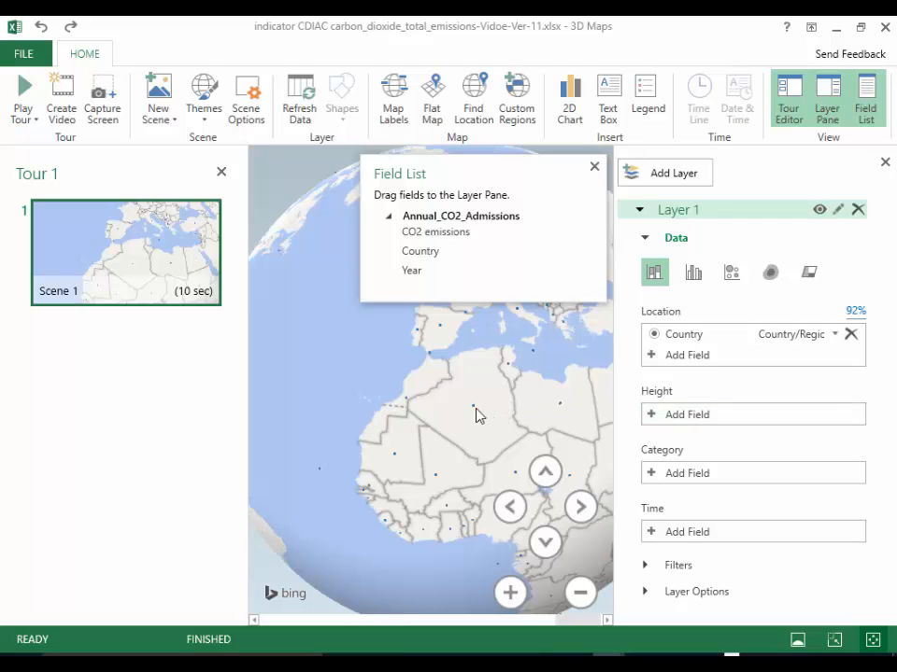
Rename Layer 1 as CO2 Emissions
{"action": "mouse_move", "coordinate": [476, 414]}
{"action": "left_click", "coordinate": [779, 211]}
{"action": "left_click", "coordinate": [838, 209]}
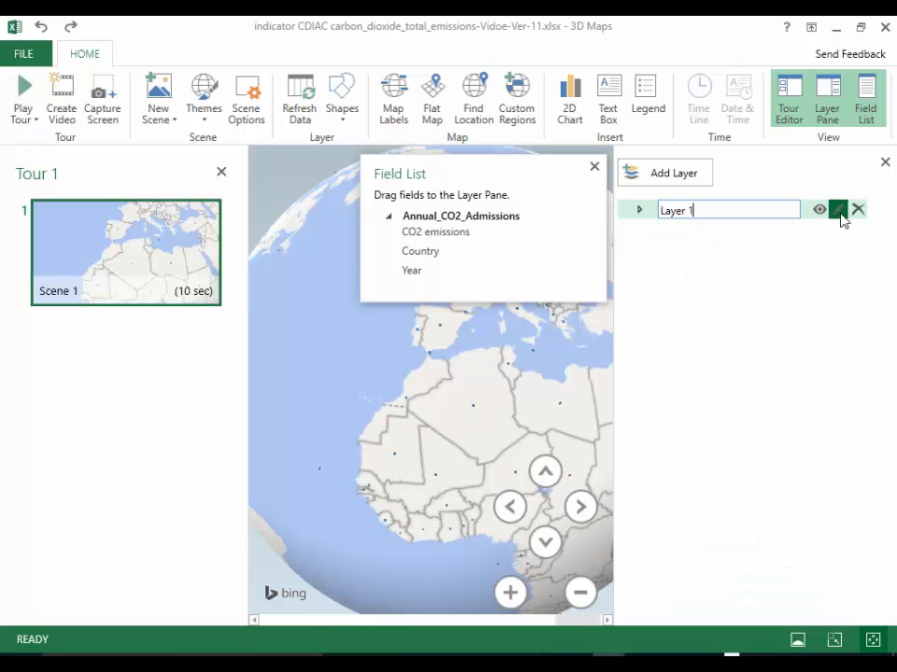
{"action": "key", "text": "BackSpace"}
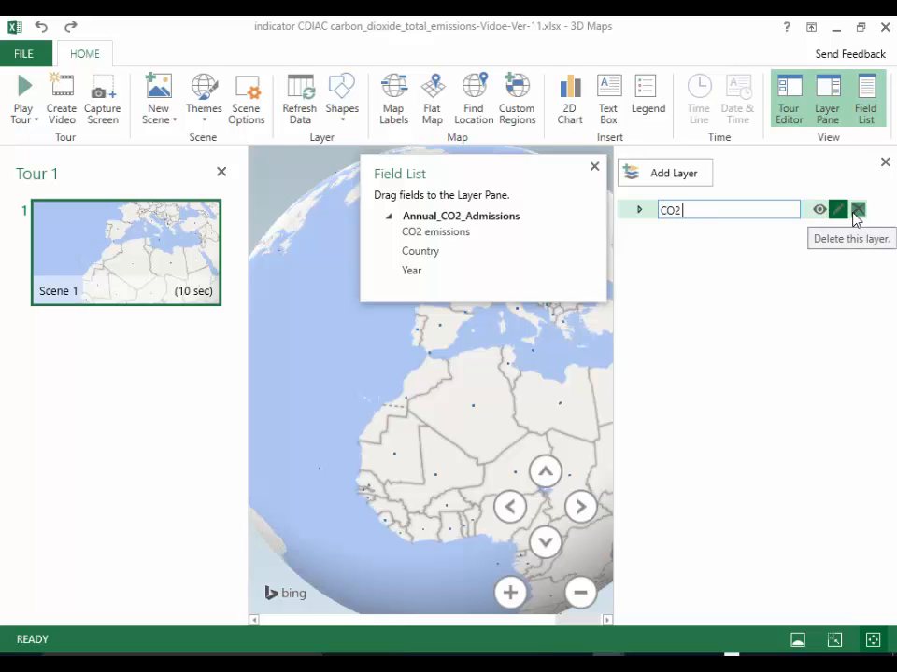
{"action": "type", "text": "CO2 Emissions"}
{"action": "key", "text": "Return"}
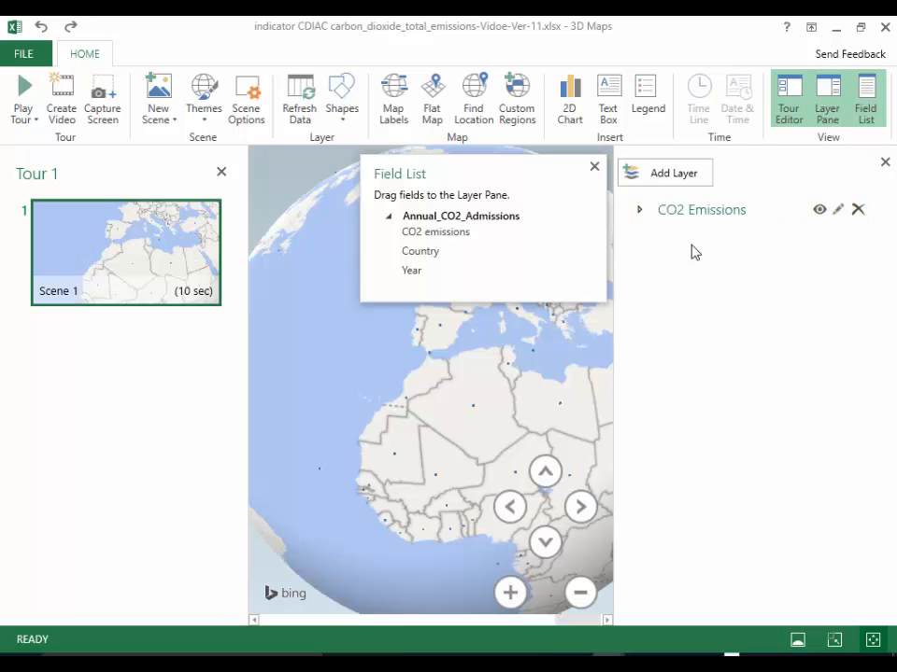
Assign CO2 emissions with No Aggregation to the layer's Height and Year to its Time
{"action": "left_click", "coordinate": [642, 211]}
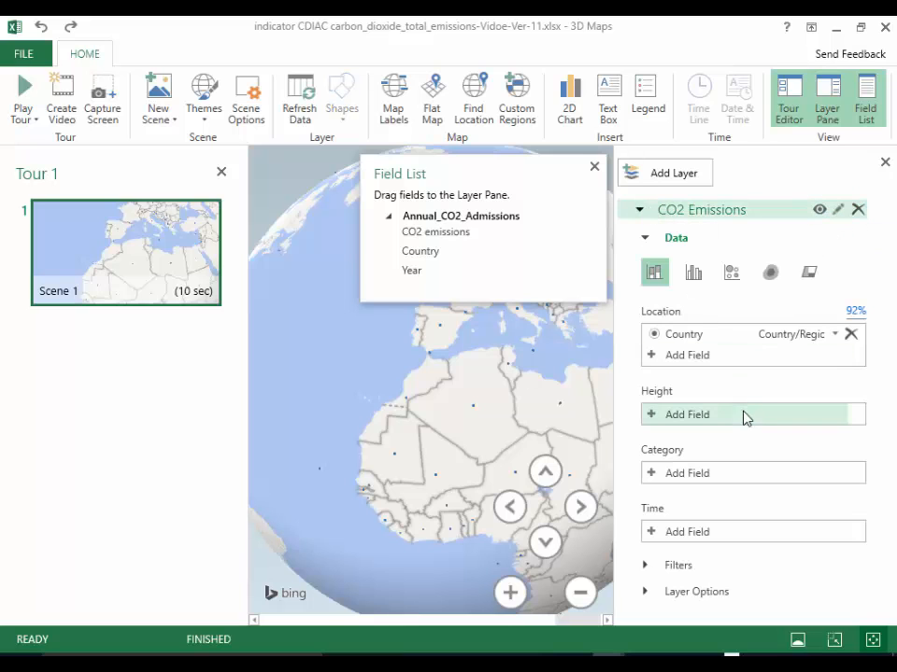
{"action": "left_click_drag", "start_coordinate": [455, 245], "coordinate": [668, 418]}
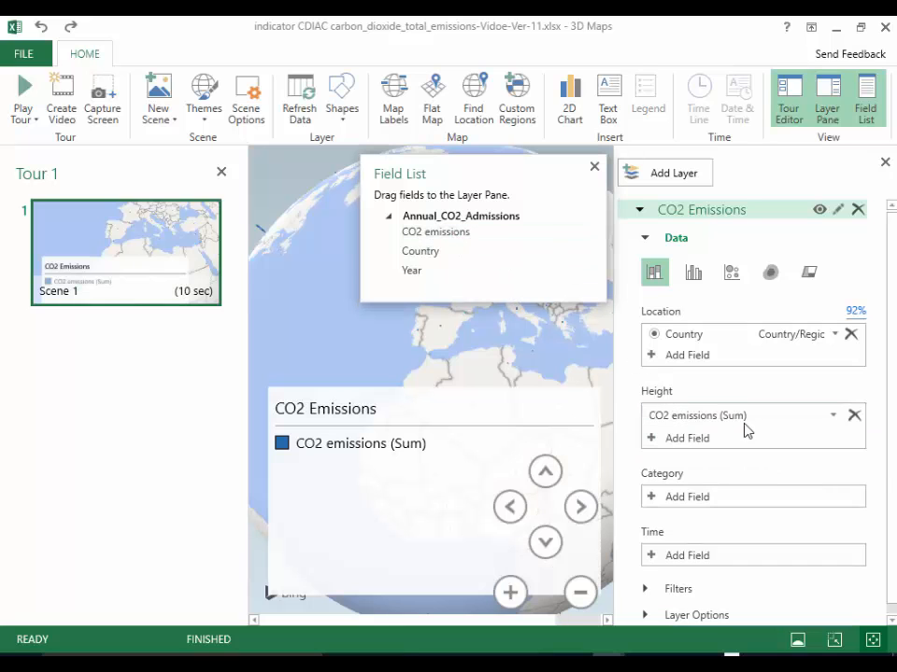
{"action": "left_click", "coordinate": [834, 417]}
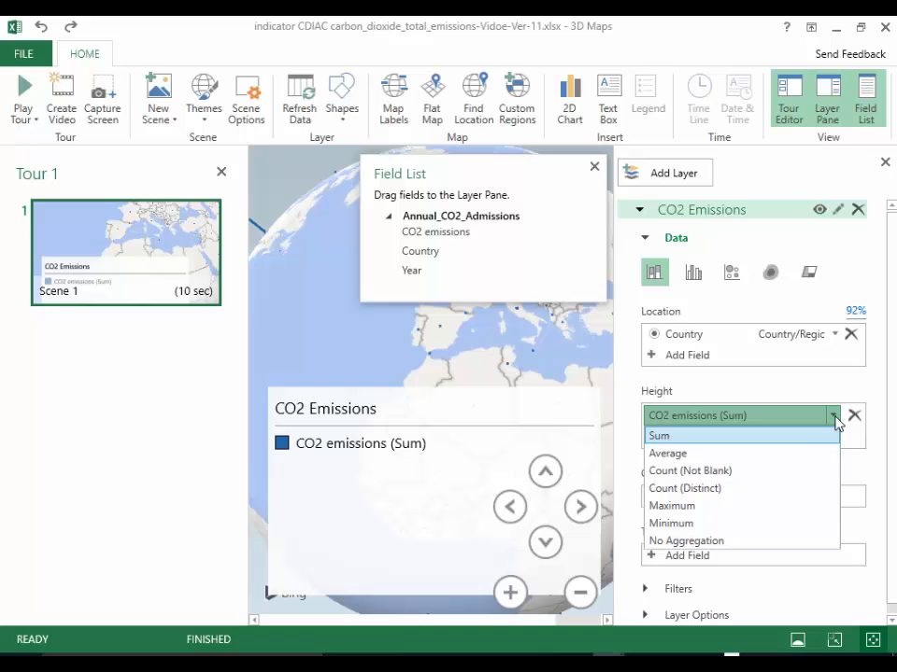
{"action": "left_click", "coordinate": [761, 541]}
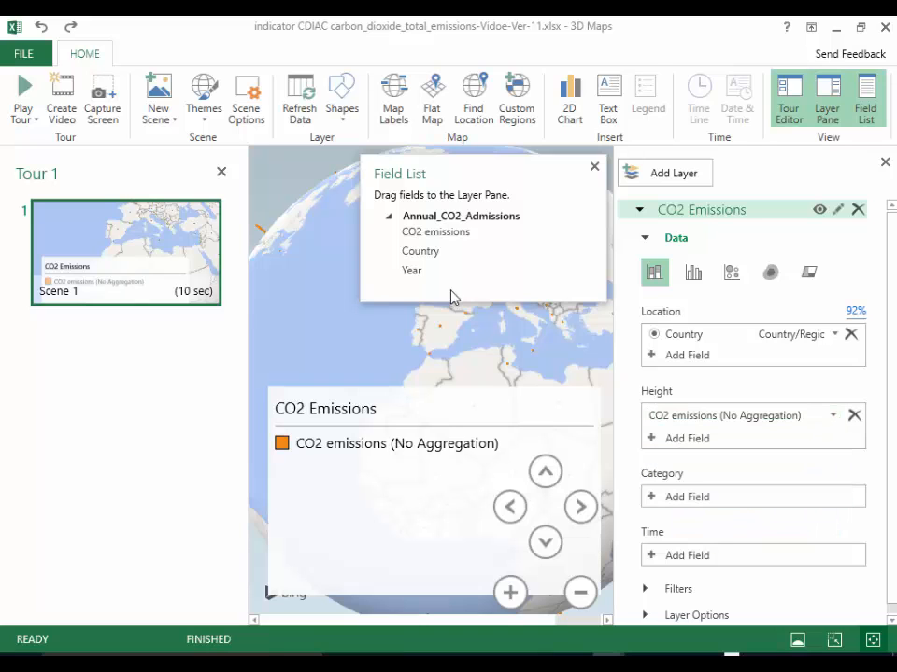
{"action": "left_click_drag", "start_coordinate": [420, 276], "coordinate": [676, 561]}
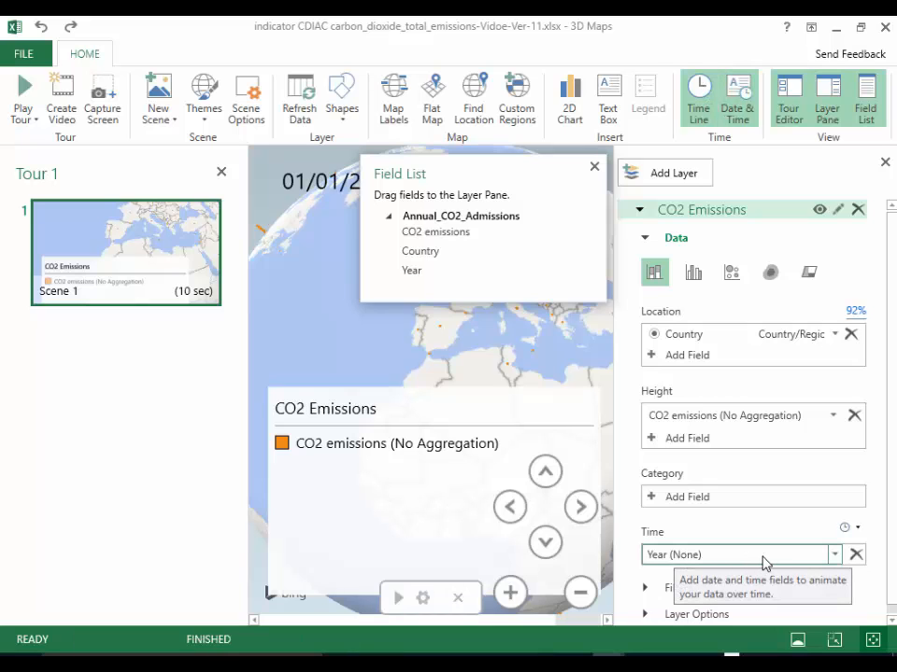
Remove the CO2 Emissions legend from the map and move the Field List off the globe, below the scene thumbnail
{"action": "left_click", "coordinate": [447, 485]}
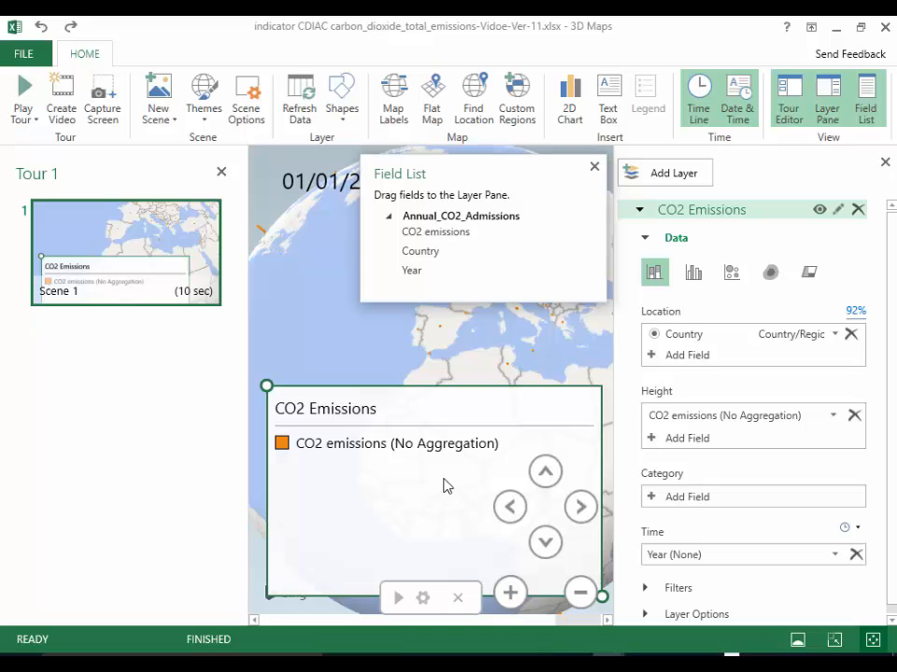
{"action": "right_click", "coordinate": [445, 482]}
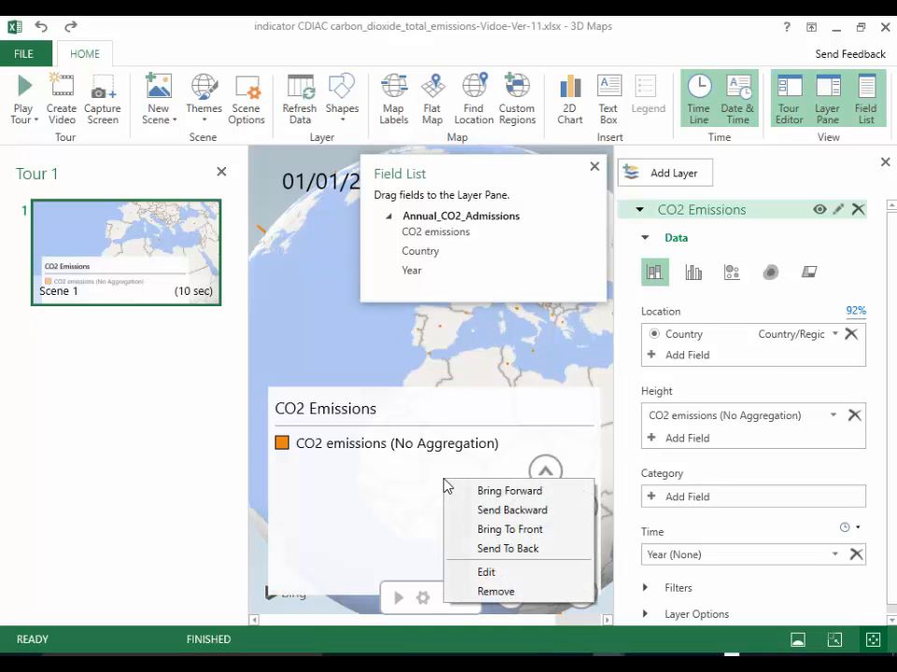
{"action": "left_click", "coordinate": [495, 592]}
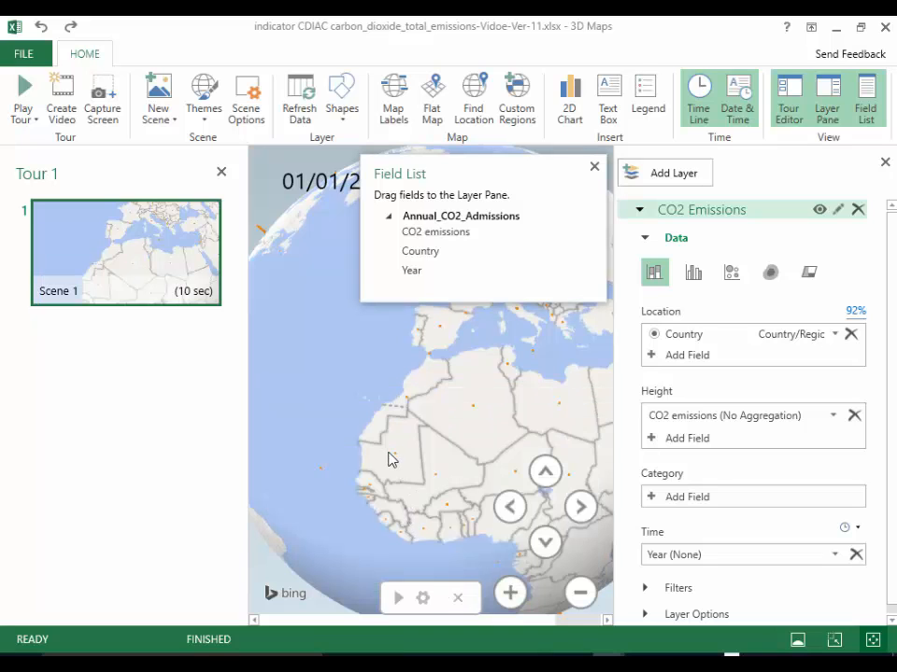
{"action": "left_click_drag", "start_coordinate": [473, 174], "coordinate": [116, 378]}
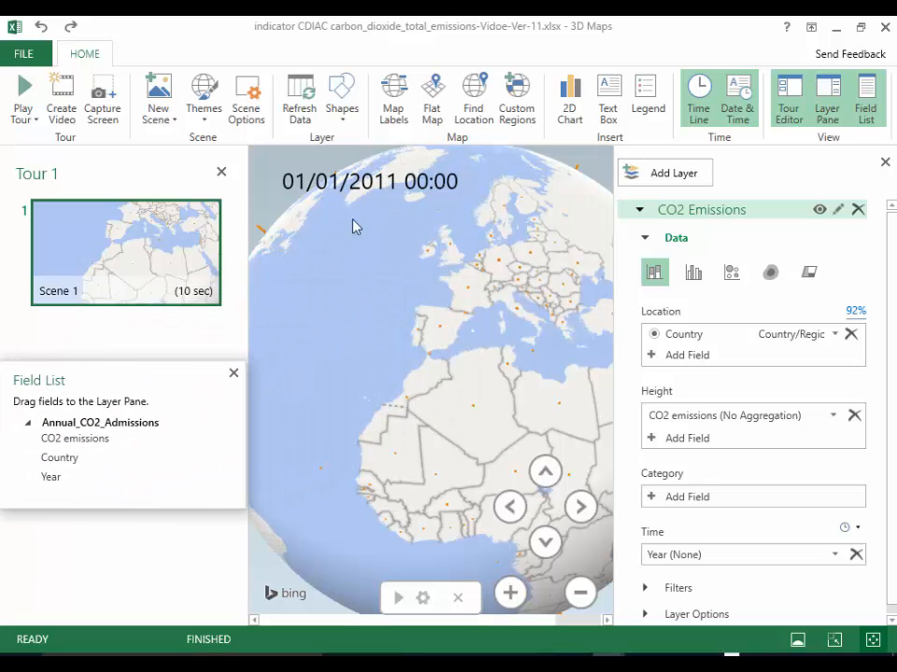
Edit the map's date and time label to use the year-only time format, 2010
{"action": "left_click", "coordinate": [343, 183]}
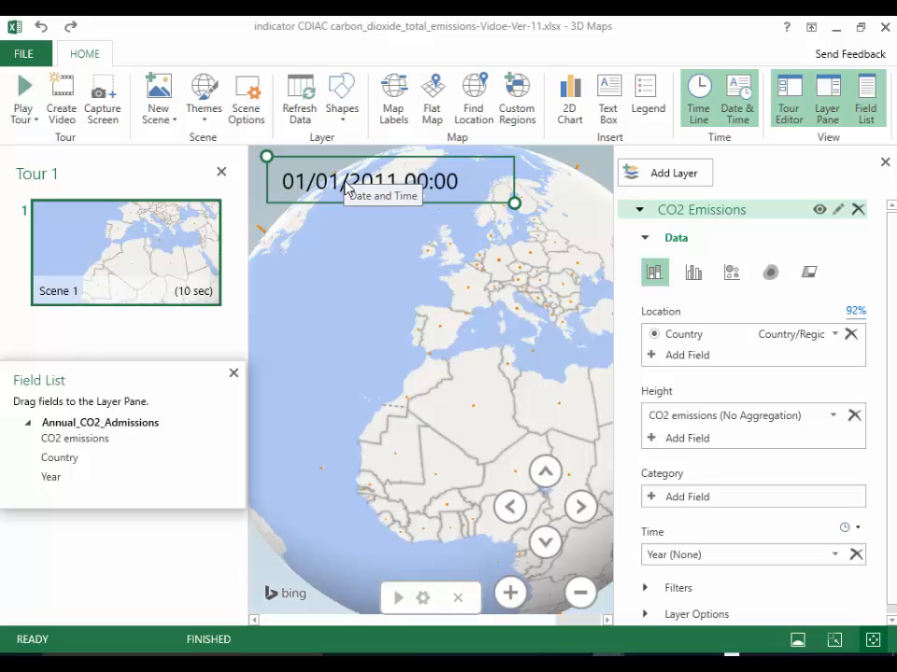
{"action": "right_click", "coordinate": [344, 185]}
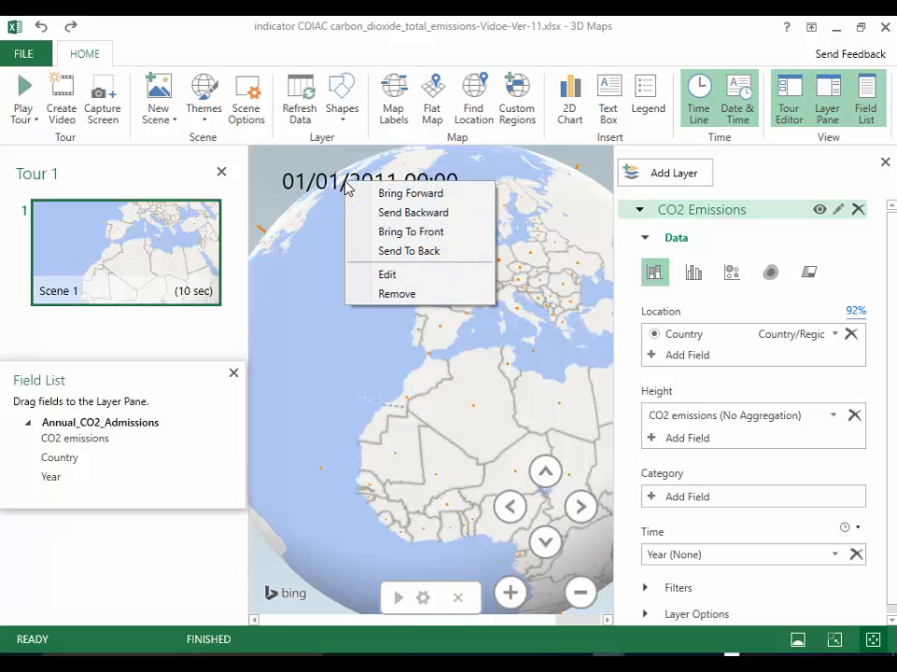
{"action": "left_click", "coordinate": [407, 281]}
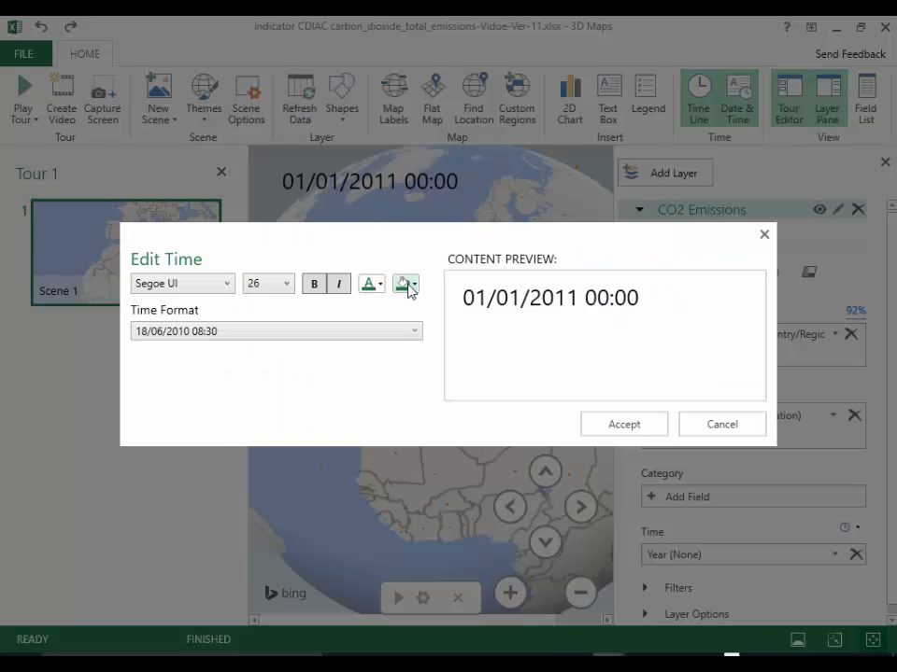
{"action": "left_click", "coordinate": [407, 332]}
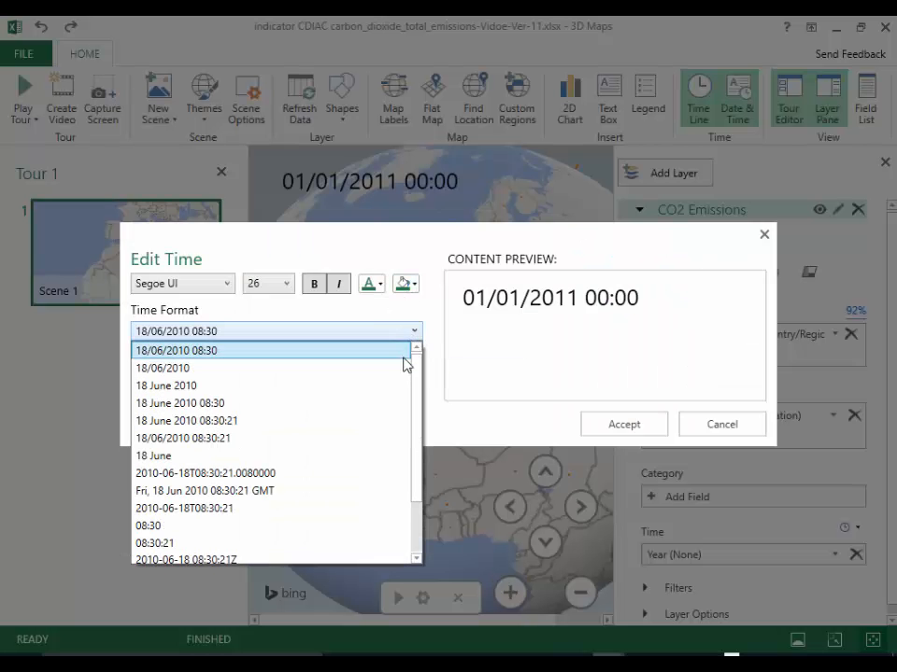
{"action": "scroll", "coordinate": [354, 520], "scroll_direction": "down", "scroll_amount": 2}
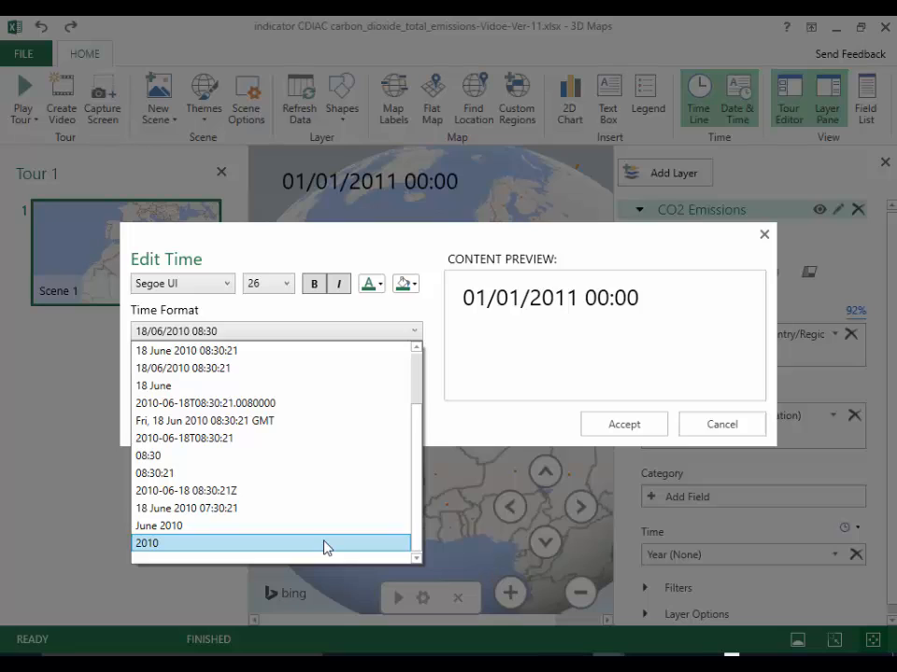
{"action": "left_click", "coordinate": [325, 543]}
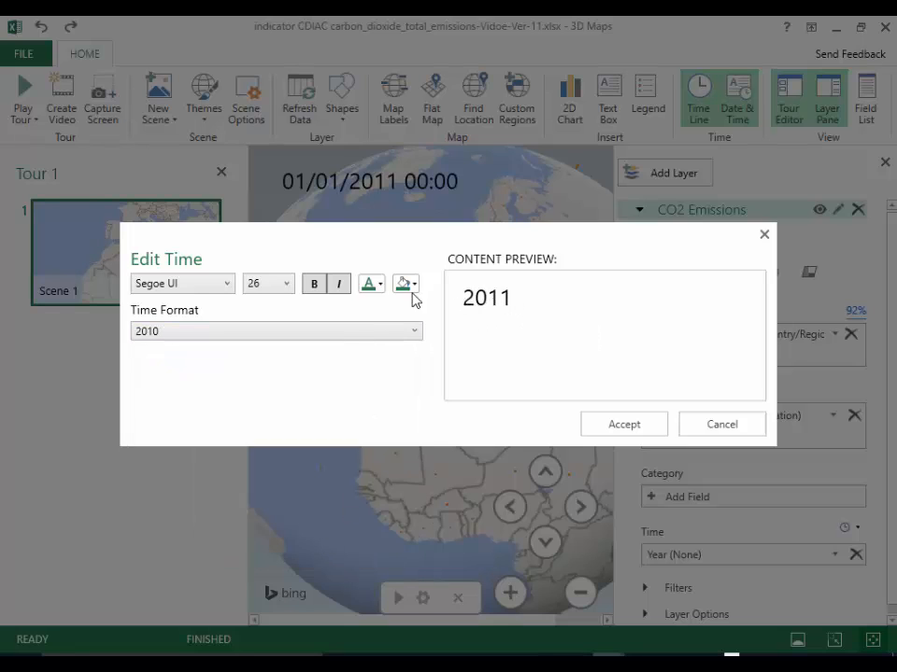
Make the time label's text Deep Red and bold, and apply the label changes
{"action": "left_click", "coordinate": [375, 284]}
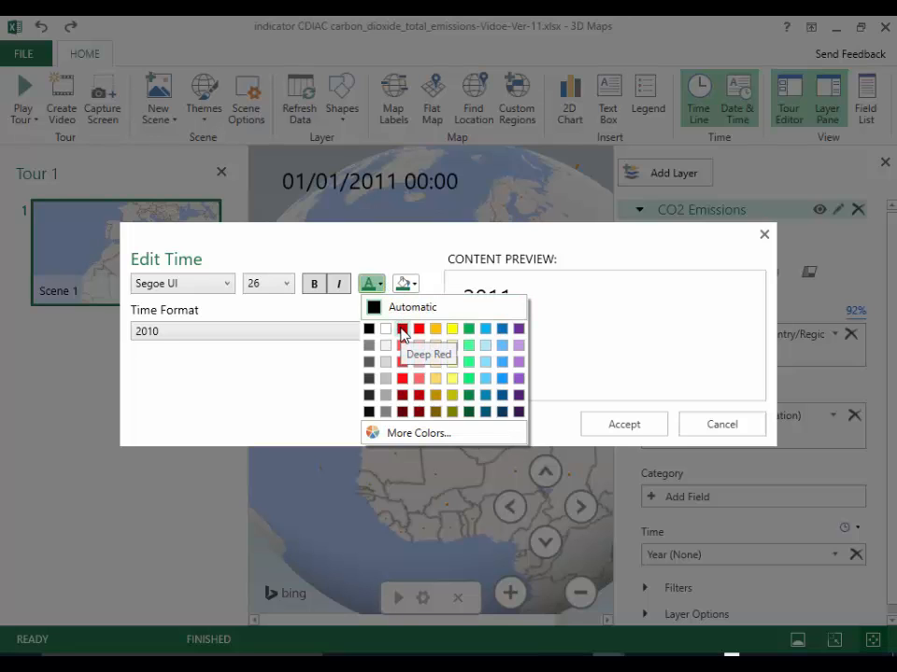
{"action": "left_click", "coordinate": [401, 330]}
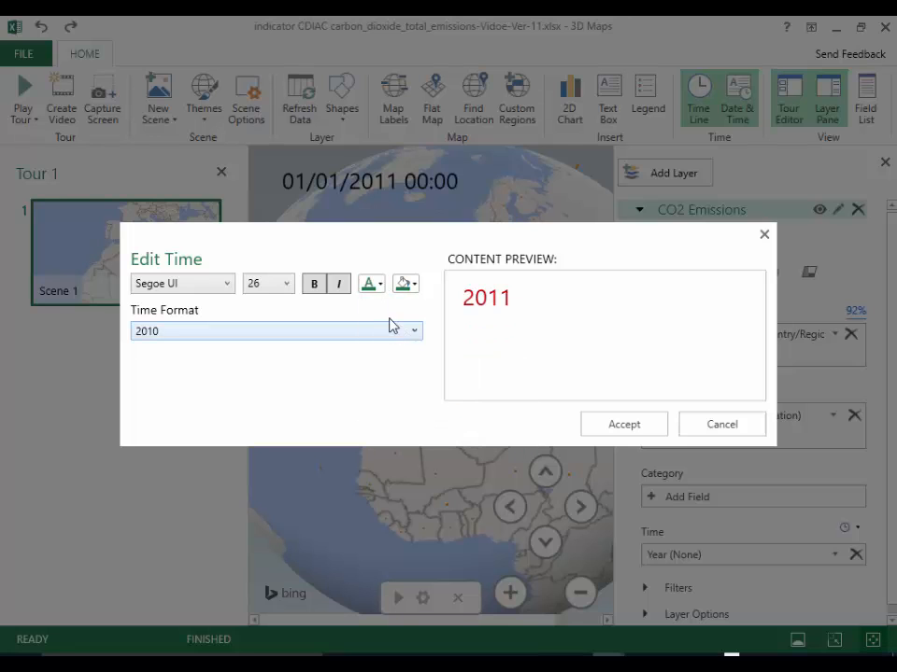
{"action": "left_click", "coordinate": [318, 285]}
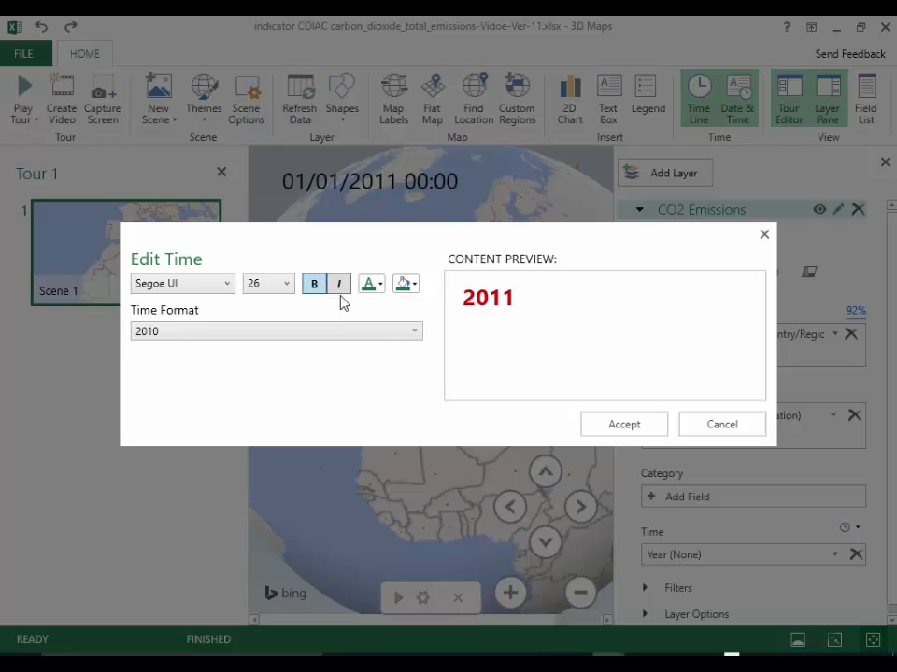
{"action": "left_click", "coordinate": [633, 424]}
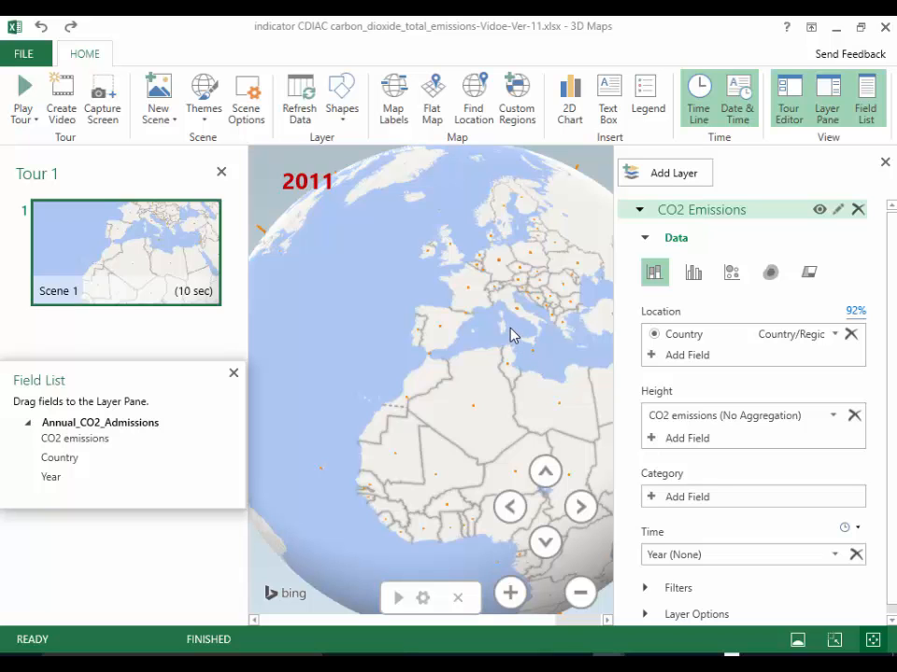
Hide the Tour Editor and Layer Pane and play the timeline with the globe showing Europe and the Mediterranean up close
{"action": "left_click_drag", "start_coordinate": [515, 291], "coordinate": [423, 351]}
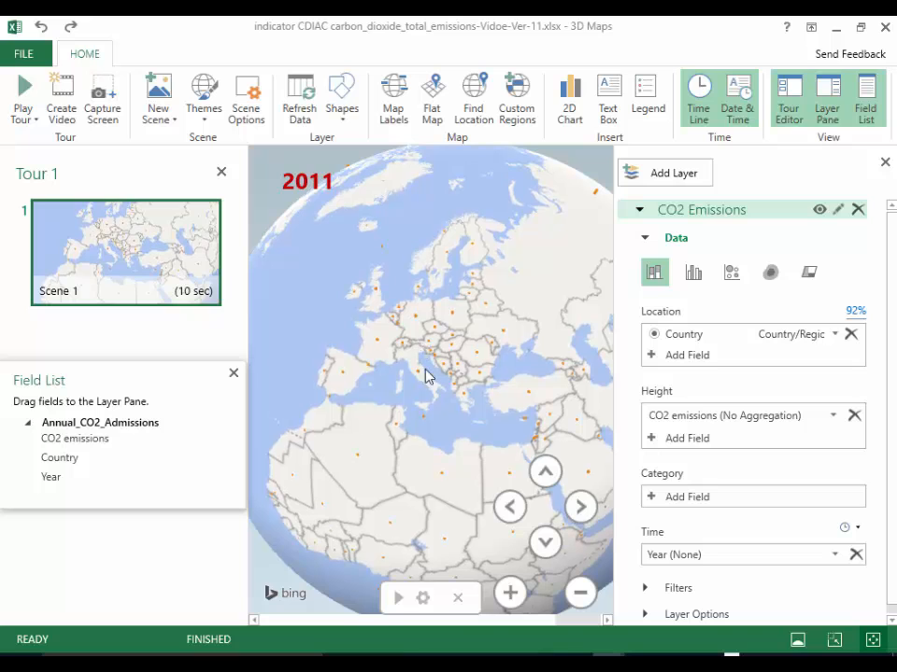
{"action": "left_click", "coordinate": [510, 592]}
{"action": "left_click", "coordinate": [510, 592]}
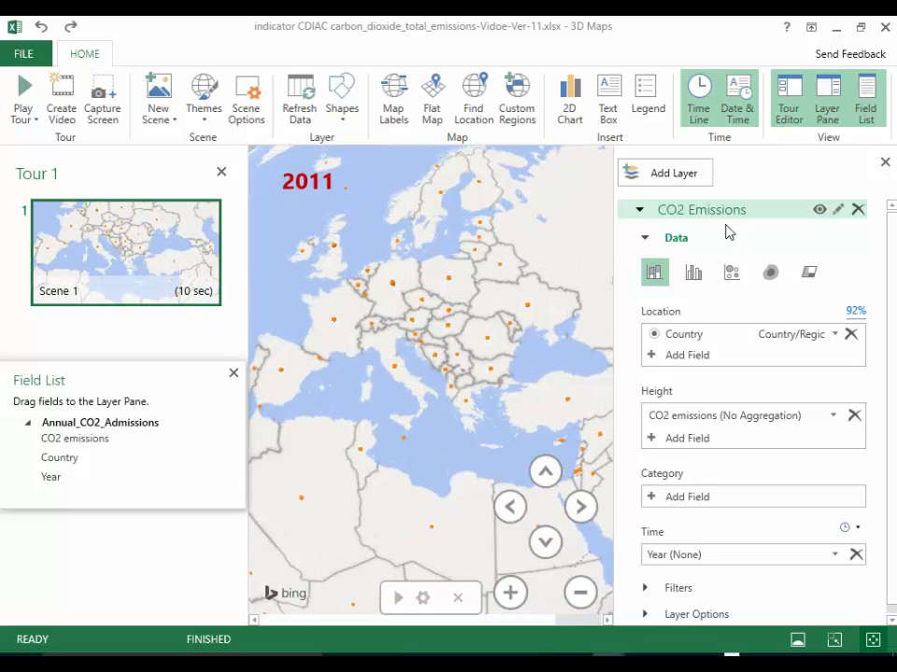
{"action": "left_click", "coordinate": [789, 122]}
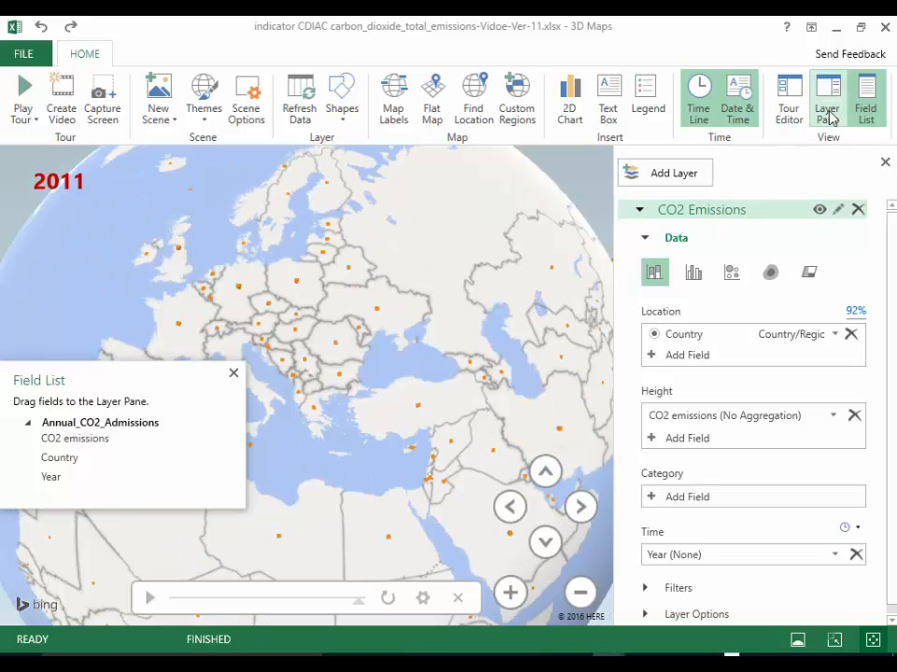
{"action": "left_click", "coordinate": [827, 120]}
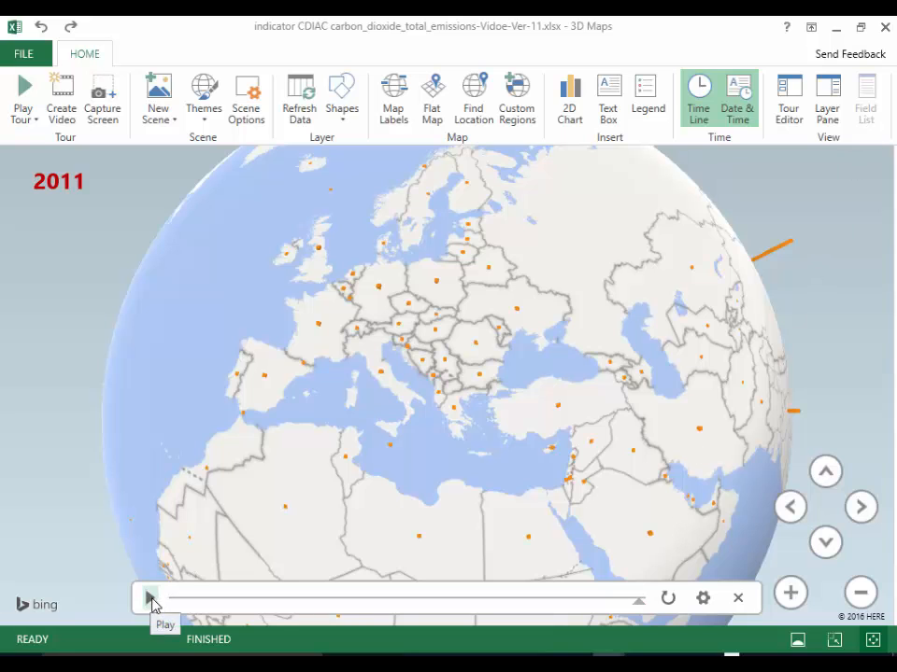
{"action": "left_click", "coordinate": [790, 592]}
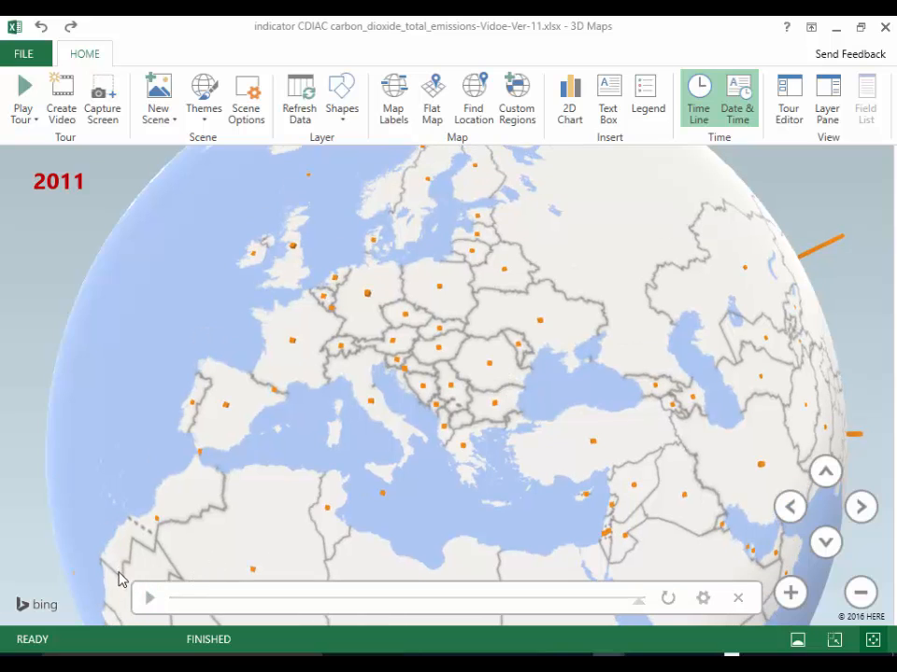
{"action": "left_click", "coordinate": [151, 599]}
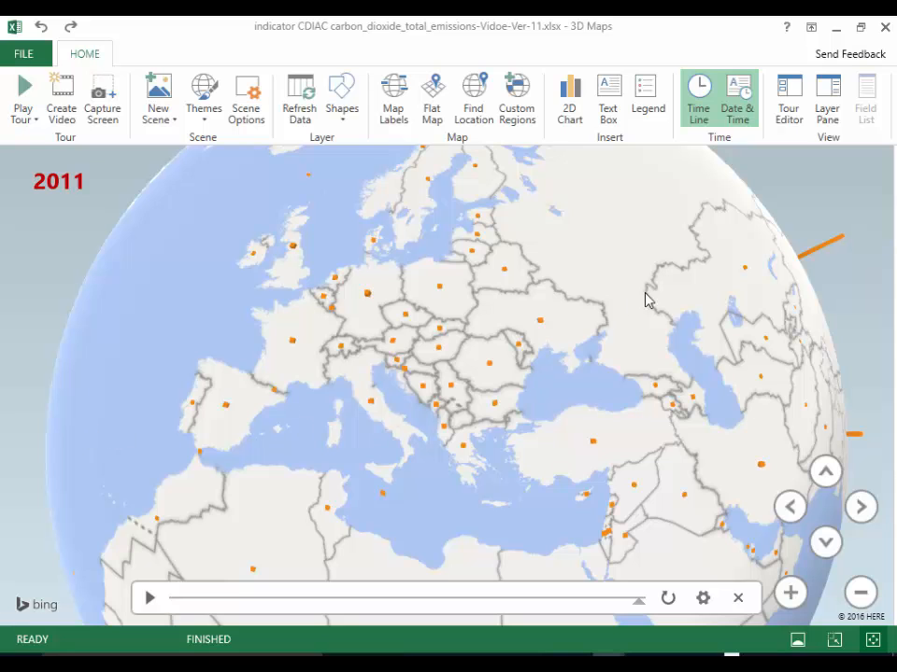
Change the CO2 Emissions layer to a heat map with a colour scale of 400% and a radius of influence of 200%
{"action": "left_click", "coordinate": [826, 98]}
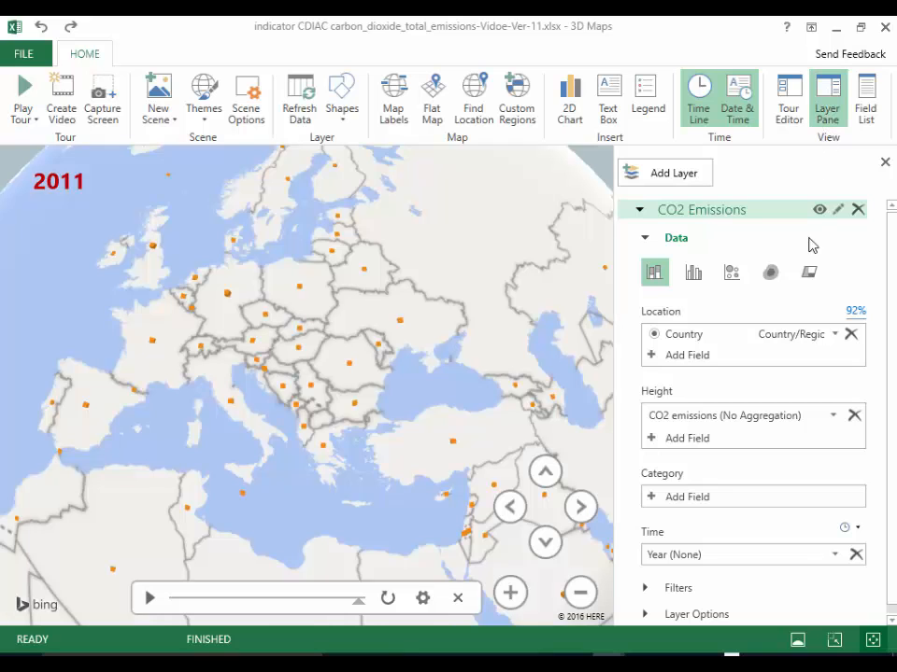
{"action": "left_click", "coordinate": [772, 273]}
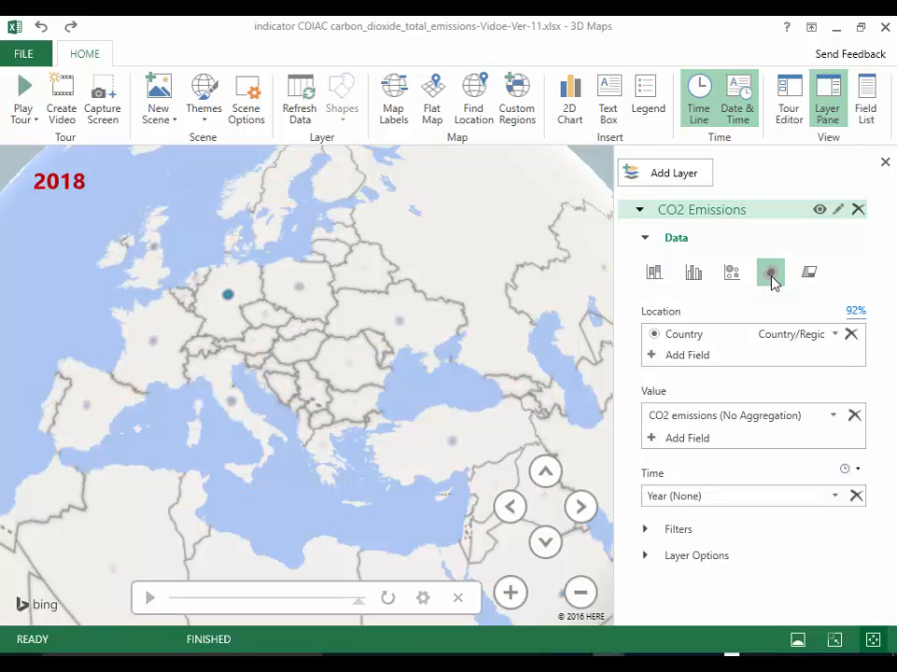
{"action": "left_click", "coordinate": [645, 559]}
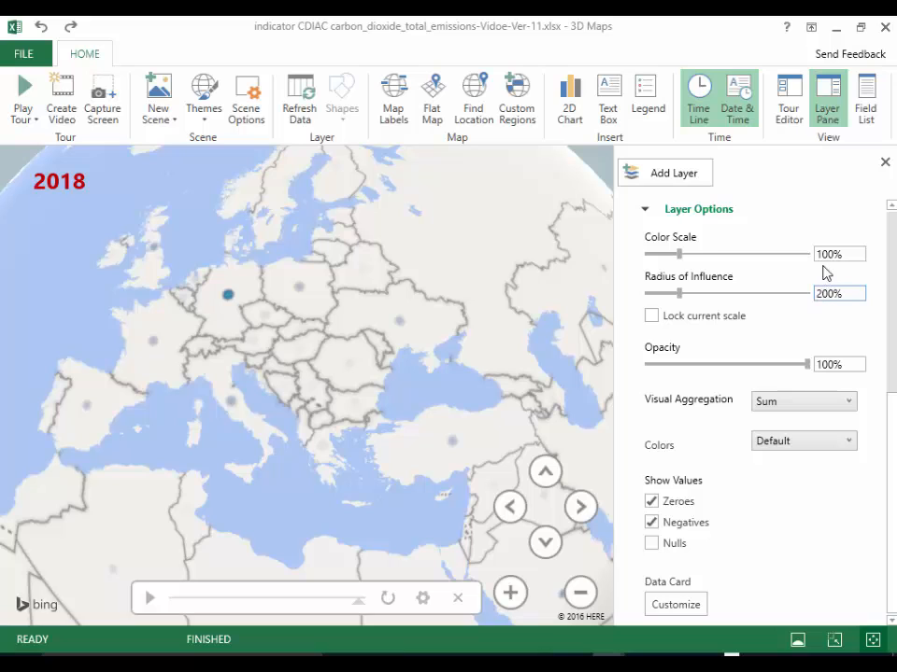
{"action": "left_click", "coordinate": [823, 254]}
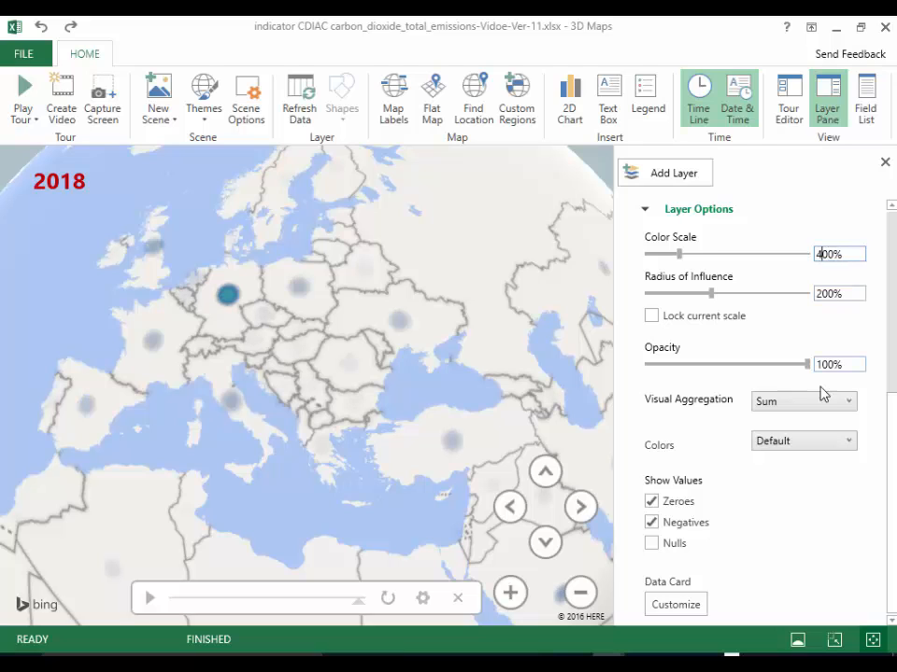
Give the heat map custom colours, light blue for low and dark red for high, and play the timeline without the Layer Pane
{"action": "left_click", "coordinate": [852, 445]}
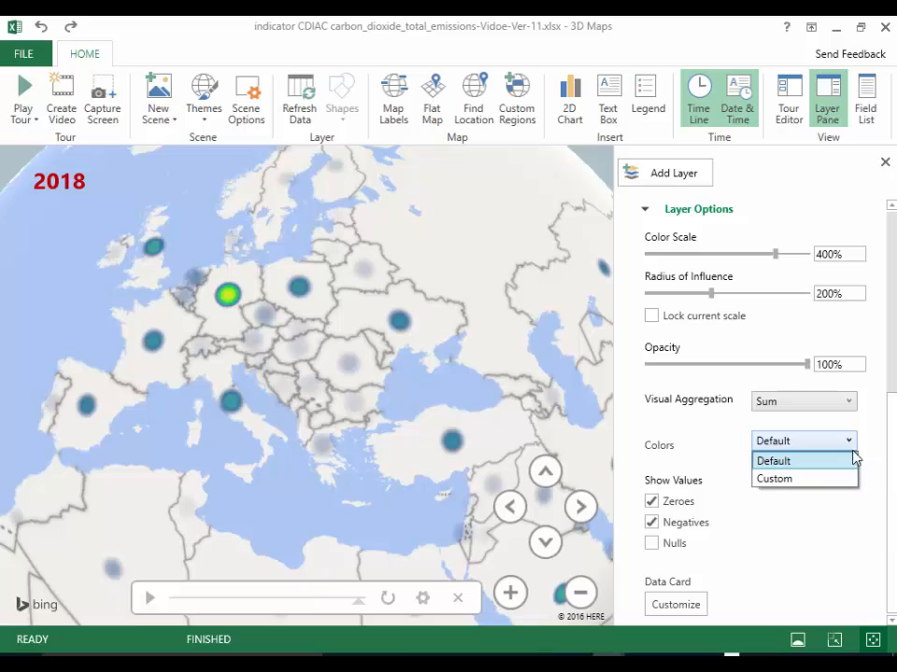
{"action": "left_click", "coordinate": [844, 479]}
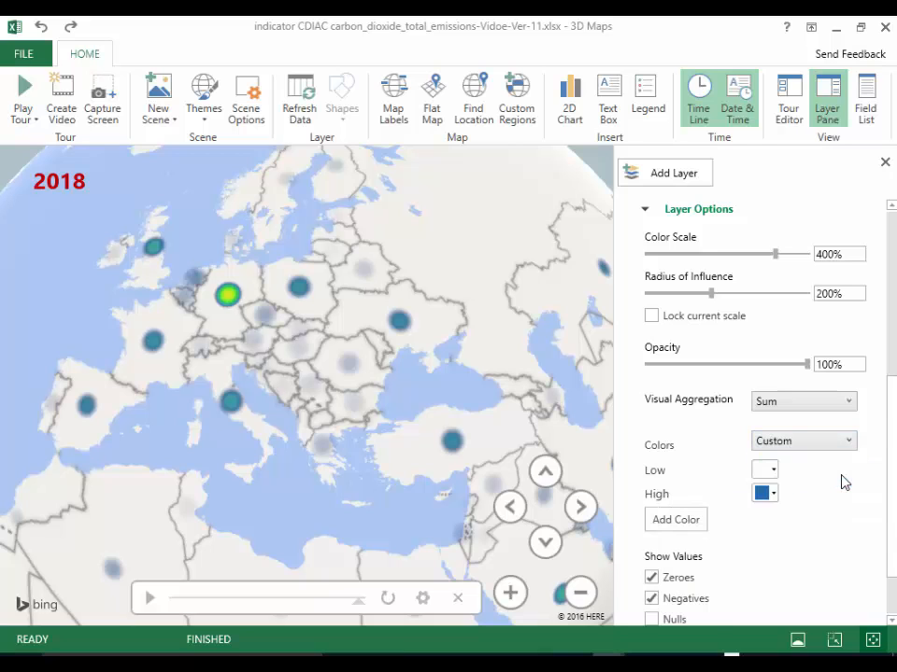
{"action": "left_click", "coordinate": [773, 470]}
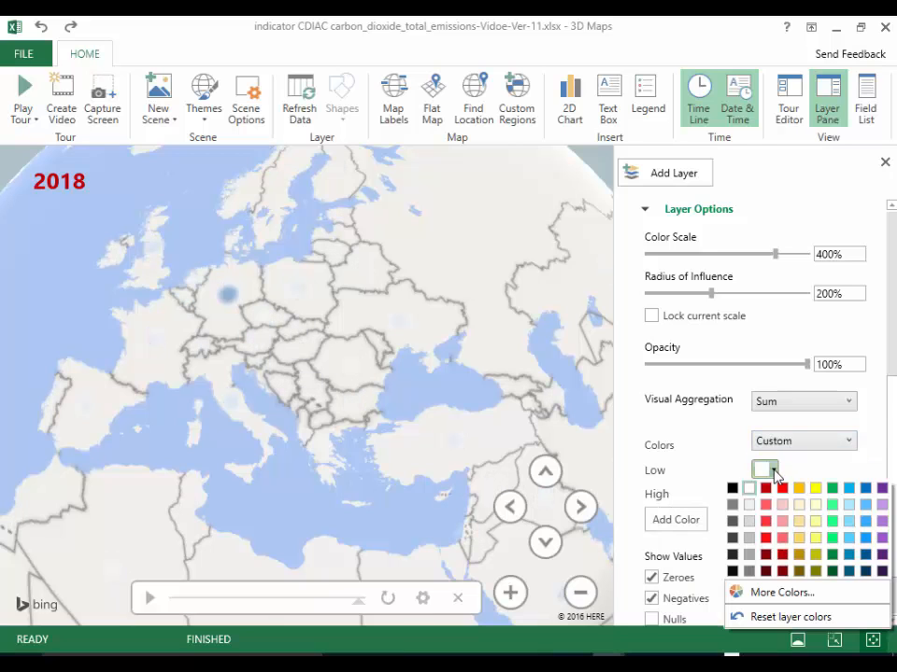
{"action": "left_click", "coordinate": [850, 505]}
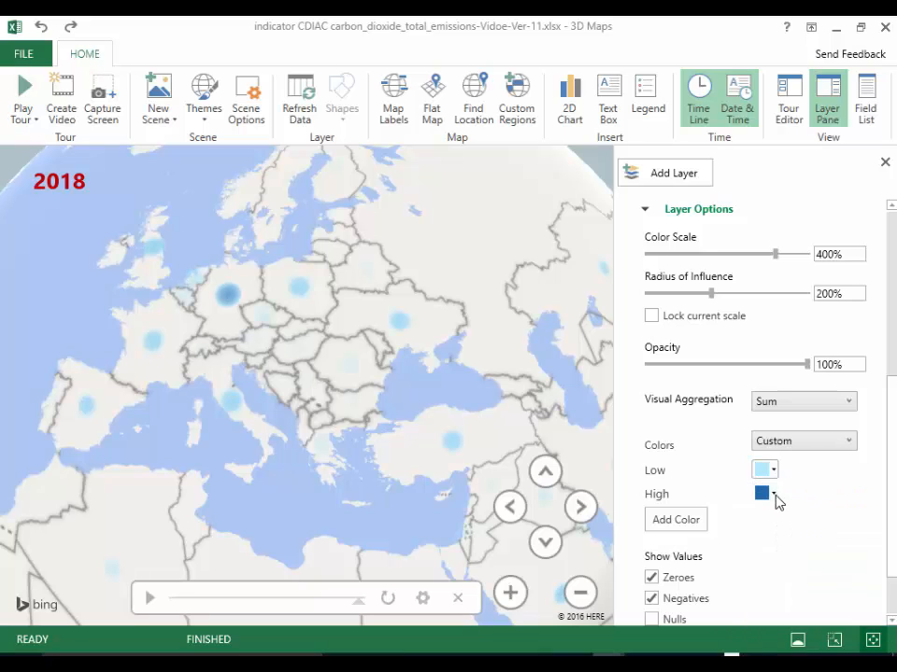
{"action": "left_click", "coordinate": [774, 495]}
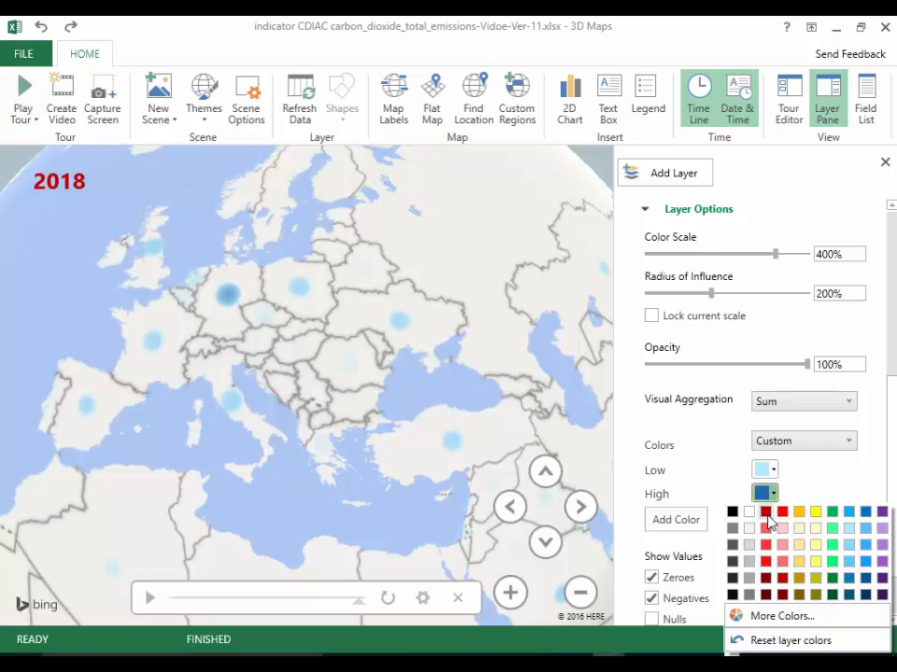
{"action": "left_click", "coordinate": [766, 513]}
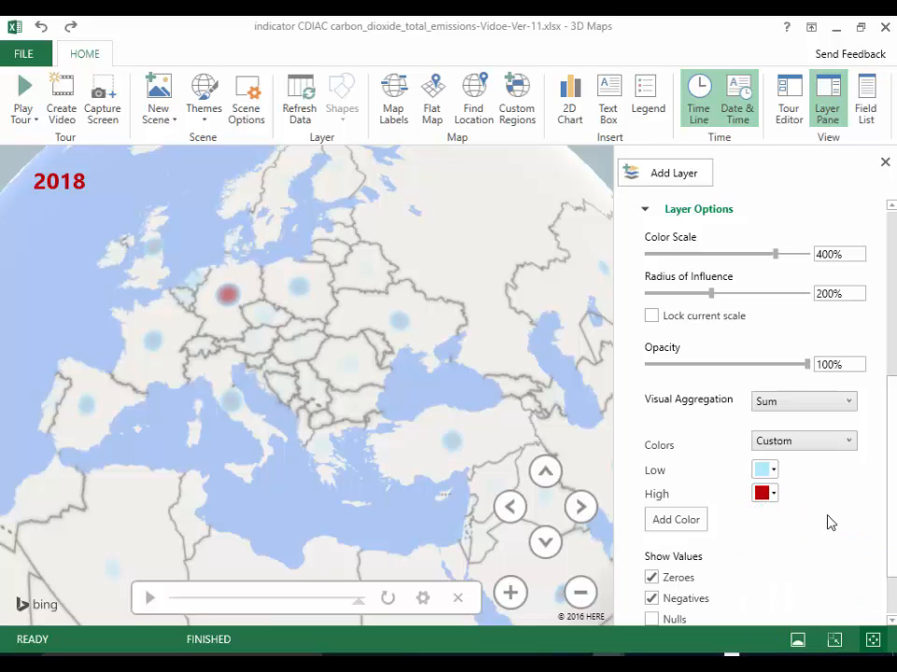
{"action": "left_click", "coordinate": [826, 109]}
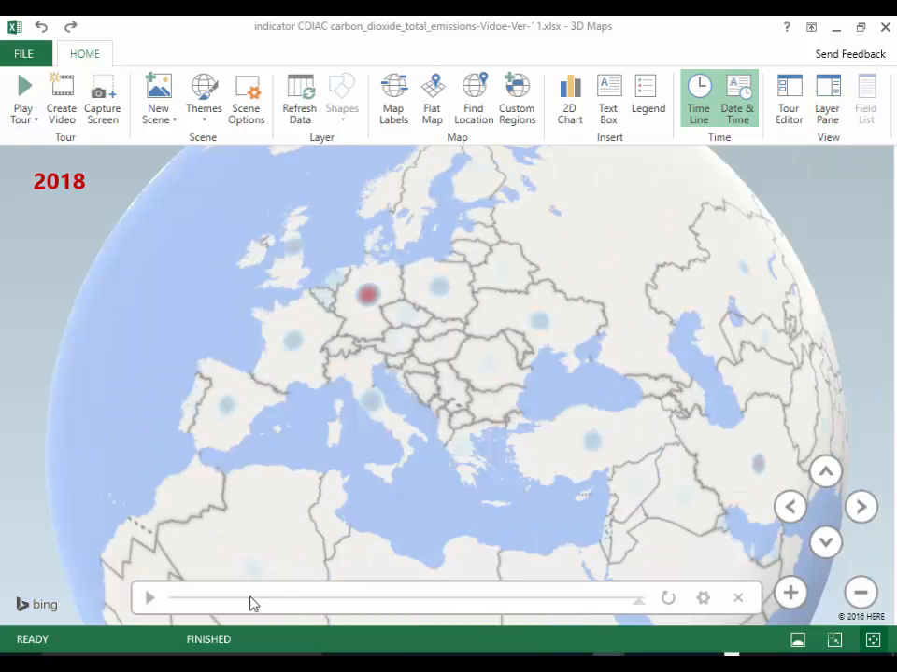
{"action": "left_click", "coordinate": [150, 599]}
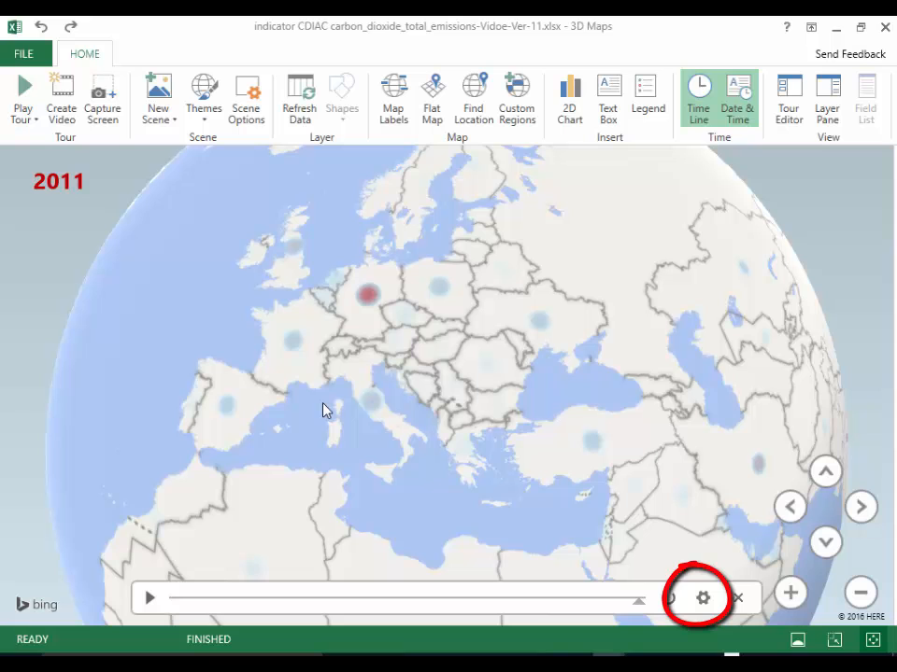
Name the scene "CO2 Annual Emissions for 1945 to 2011" in its scene options and move the dialog off the map
{"action": "left_click", "coordinate": [704, 599]}
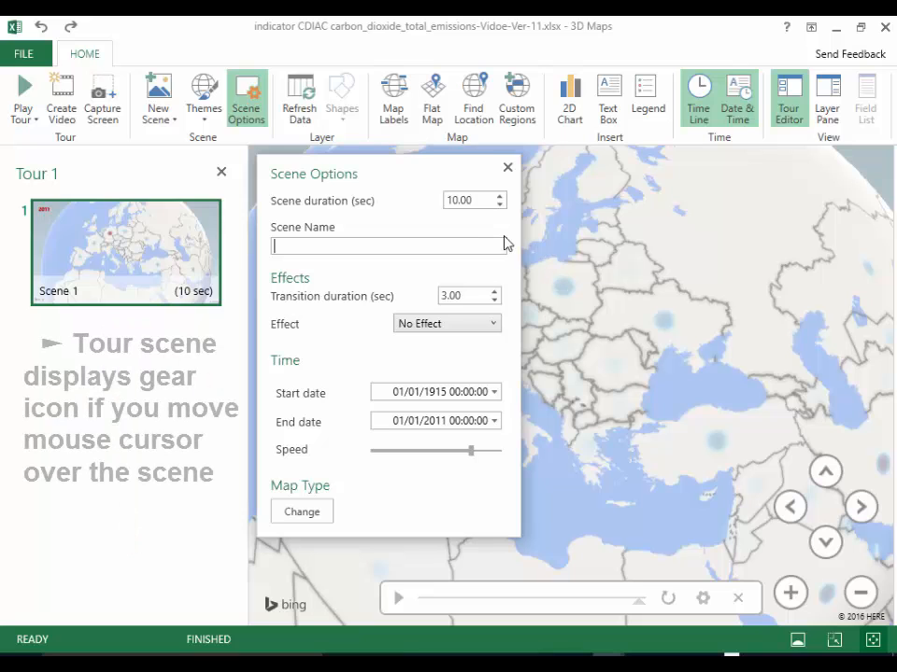
{"action": "mouse_move", "coordinate": [198, 286]}
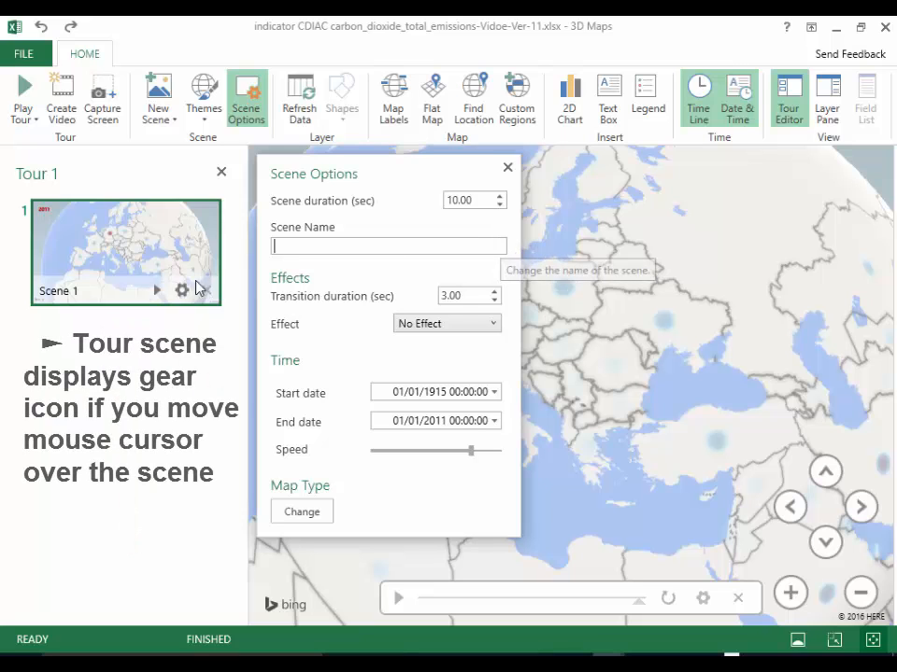
{"action": "right_click", "coordinate": [276, 244]}
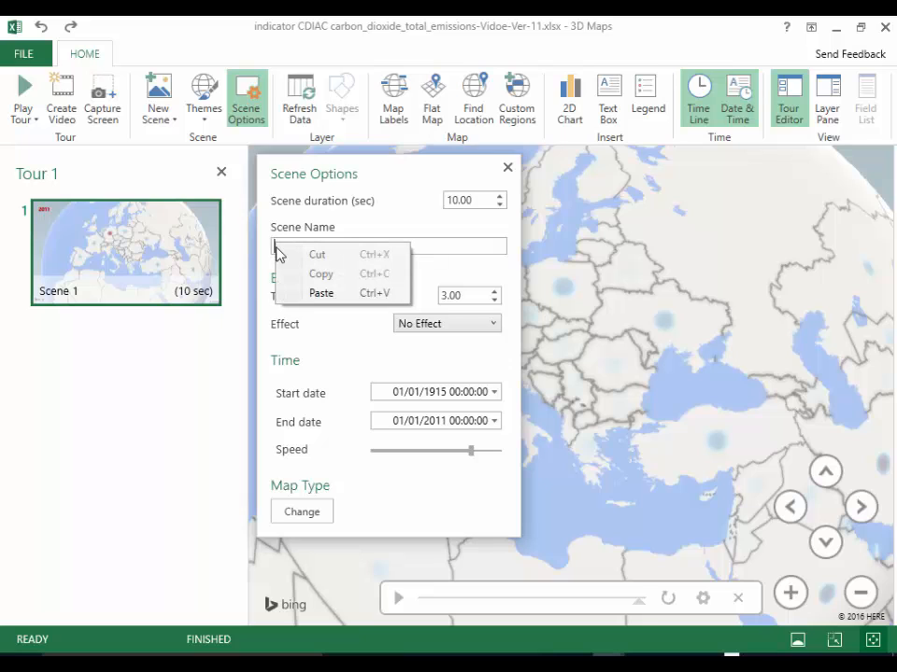
{"action": "left_click", "coordinate": [318, 295]}
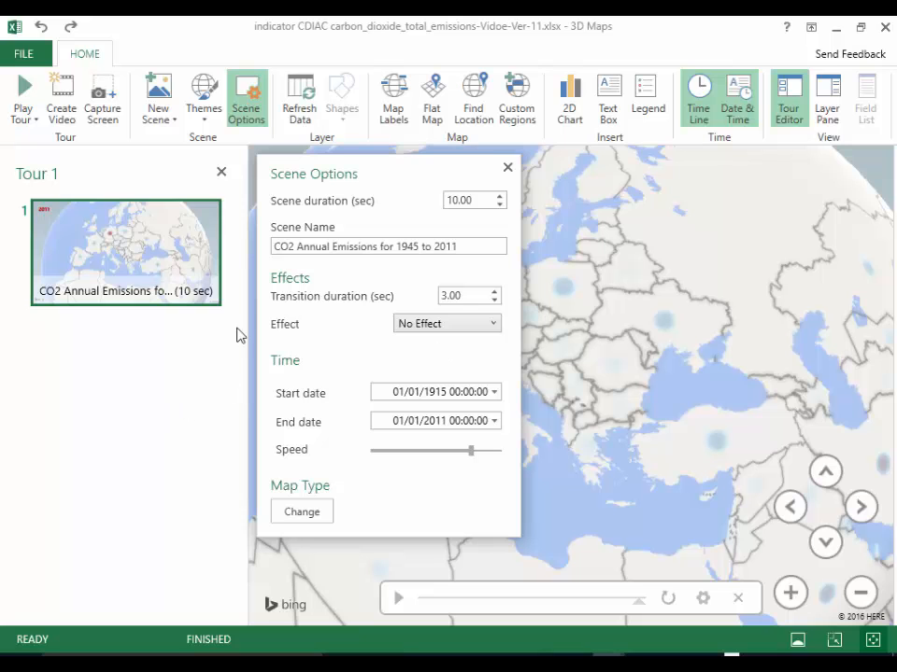
{"action": "left_click_drag", "start_coordinate": [324, 176], "coordinate": [132, 248]}
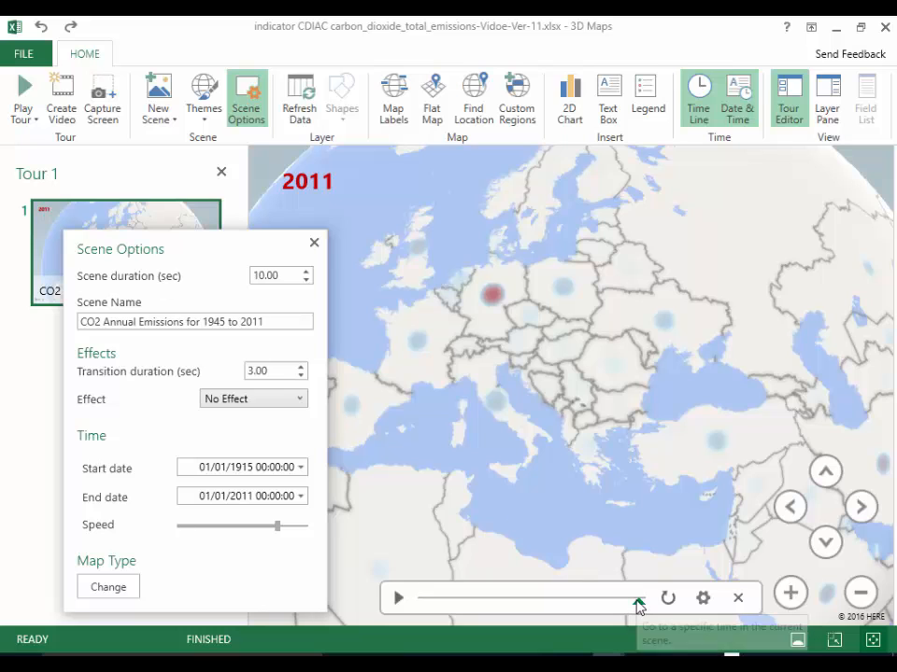
Set the timeline to 1995, capture the map screen and paste the image onto slide 3 in PowerPoint
{"action": "left_click_drag", "start_coordinate": [636, 603], "coordinate": [604, 601]}
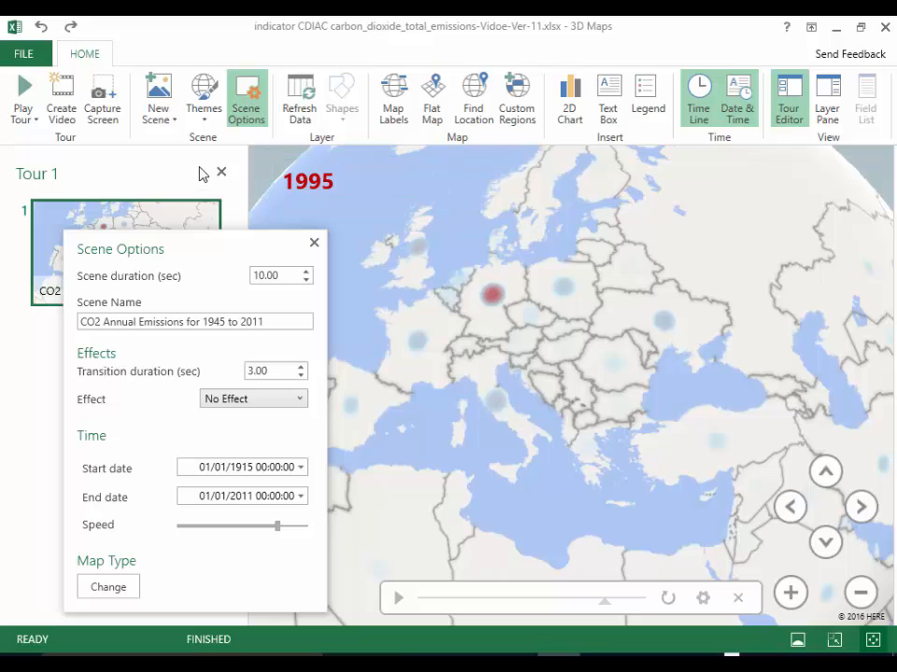
{"action": "left_click", "coordinate": [110, 121]}
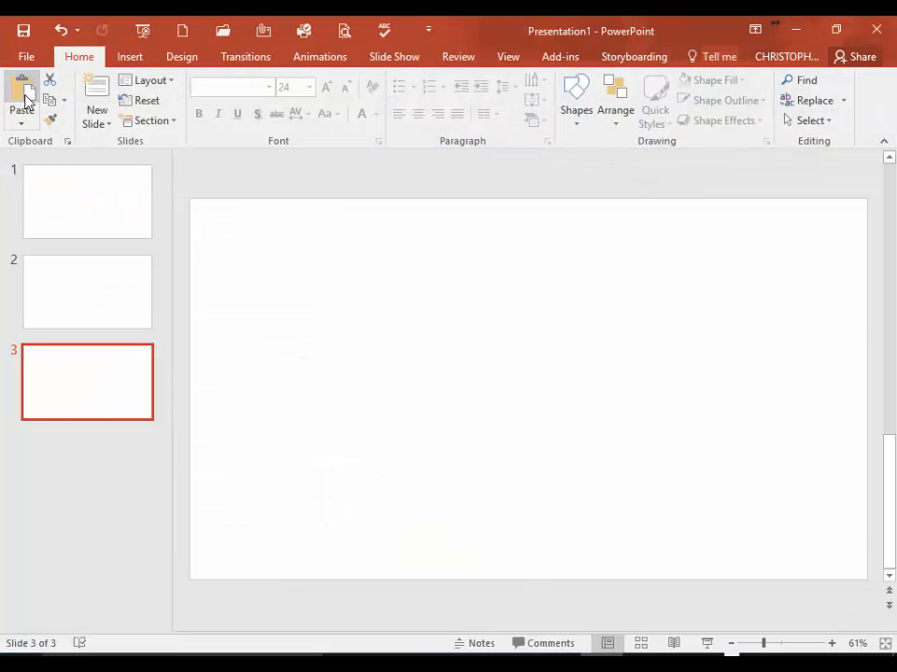
{"action": "left_click", "coordinate": [22, 93]}
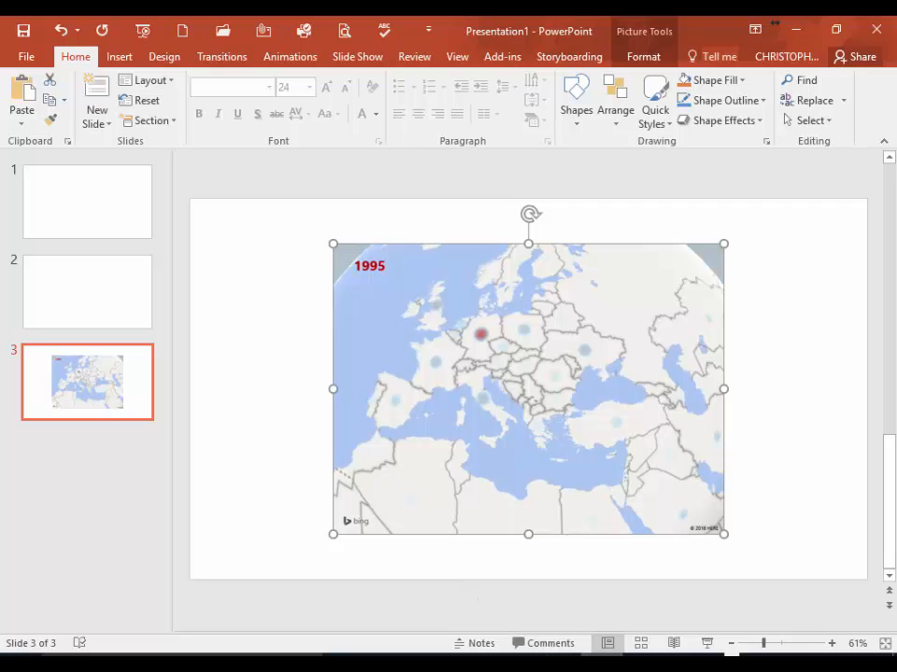
Return to 3D Maps, set the timeline to 1945, capture the map and paste the image onto slide 2 in PowerPoint
{"action": "mouse_move", "coordinate": [607, 665]}
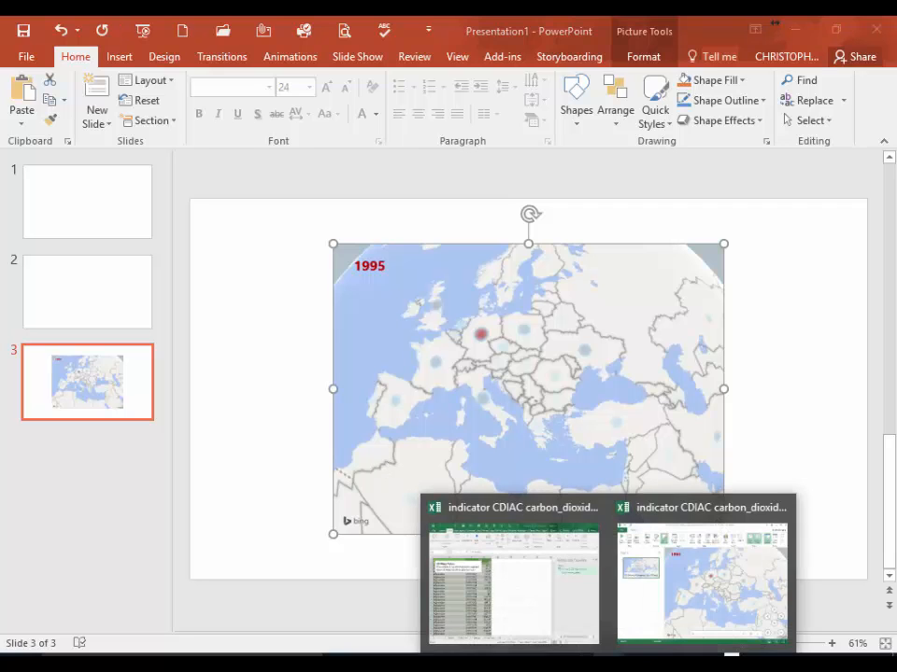
{"action": "left_click", "coordinate": [688, 619]}
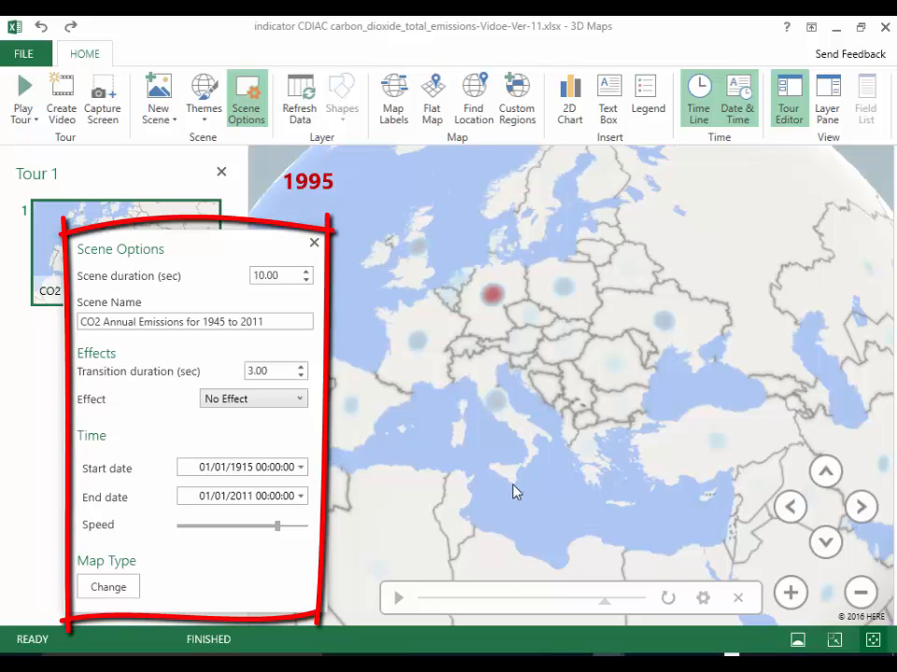
{"action": "left_click", "coordinate": [602, 600]}
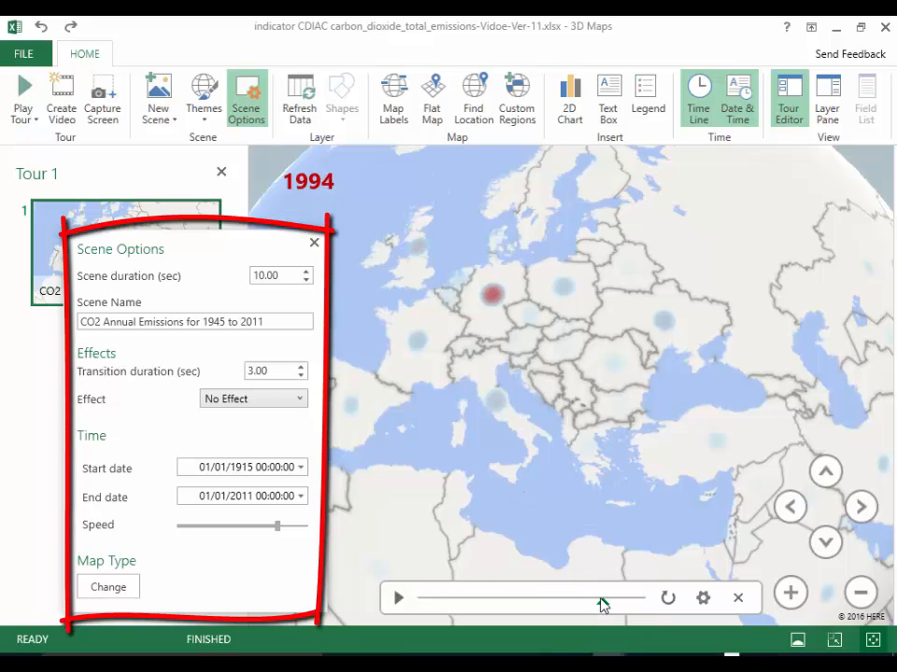
{"action": "left_click_drag", "start_coordinate": [603, 604], "coordinate": [492, 608]}
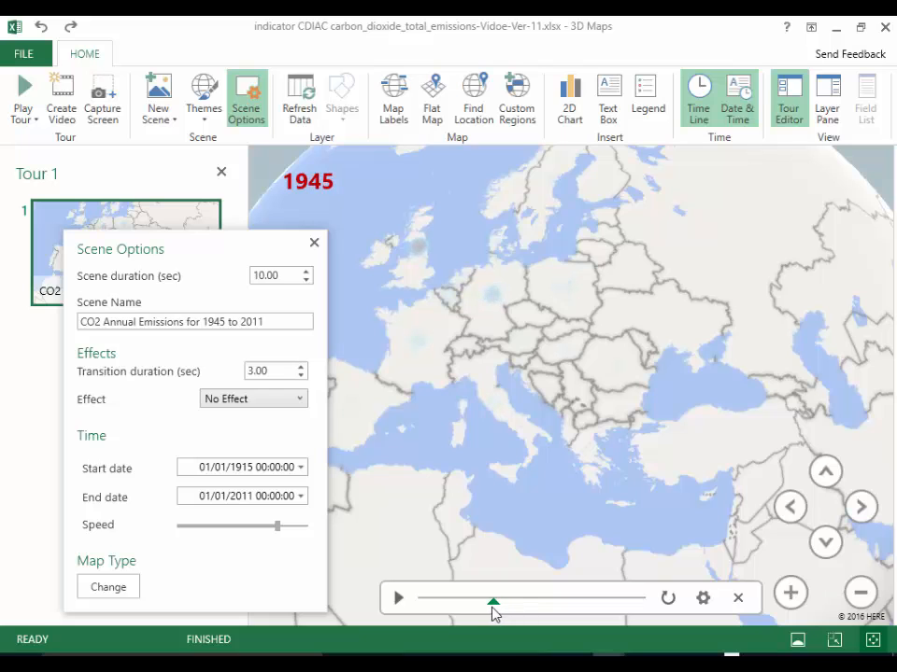
{"action": "left_click", "coordinate": [100, 92]}
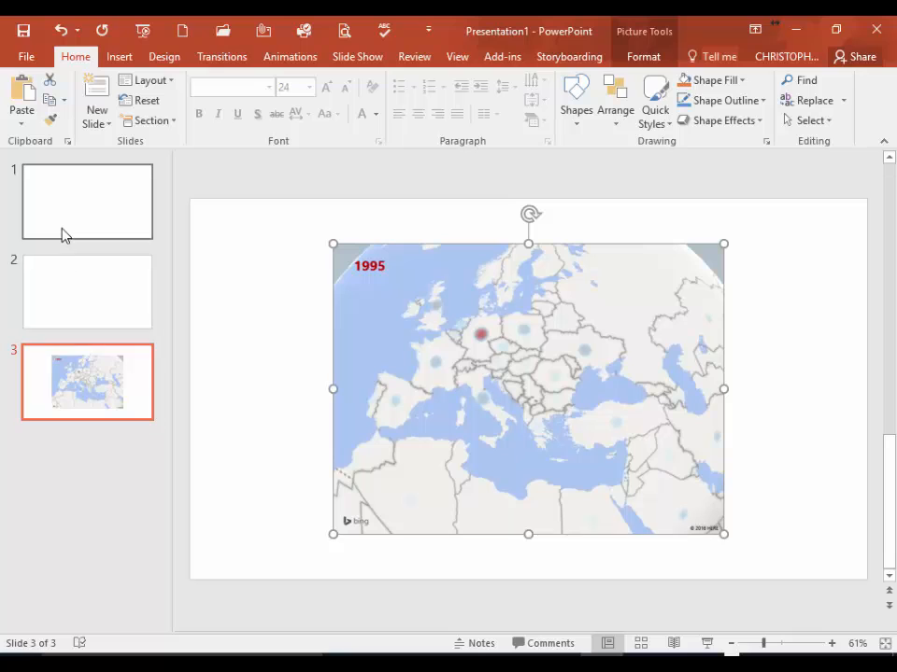
{"action": "left_click", "coordinate": [96, 296]}
{"action": "left_click", "coordinate": [24, 89]}
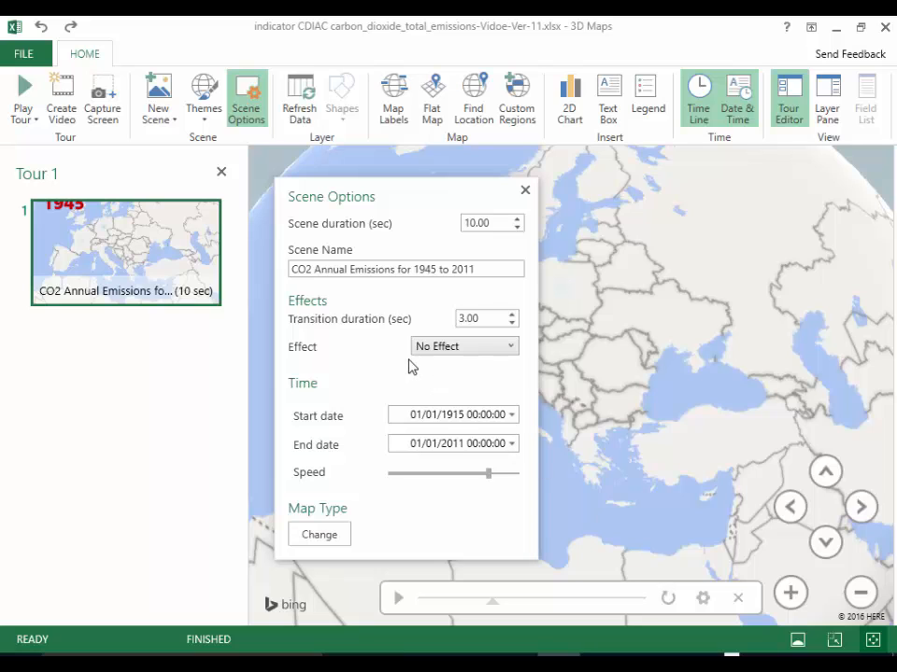
Add a second scene to the tour, close the scene options and centre the new scene's map on Central Africa
{"action": "left_click", "coordinate": [159, 98]}
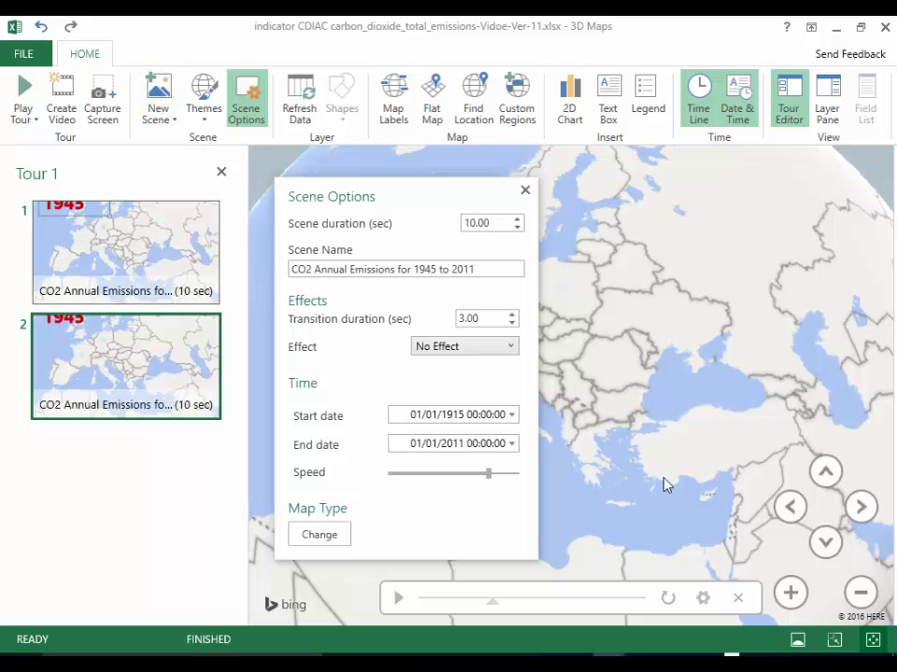
{"action": "left_click", "coordinate": [524, 190]}
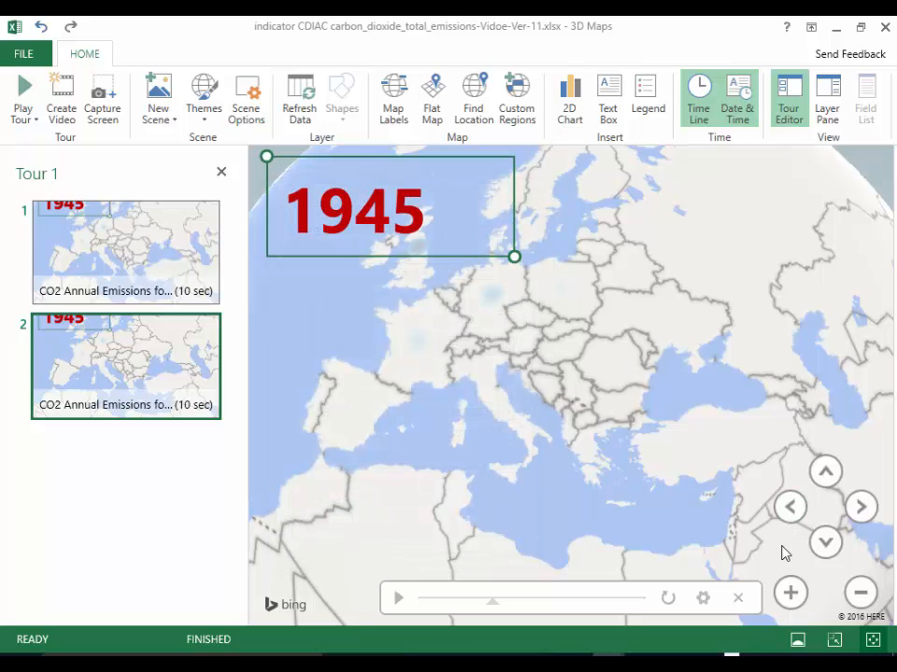
{"action": "left_click_drag", "start_coordinate": [642, 478], "coordinate": [704, 198]}
{"action": "left_click_drag", "start_coordinate": [592, 366], "coordinate": [577, 293]}
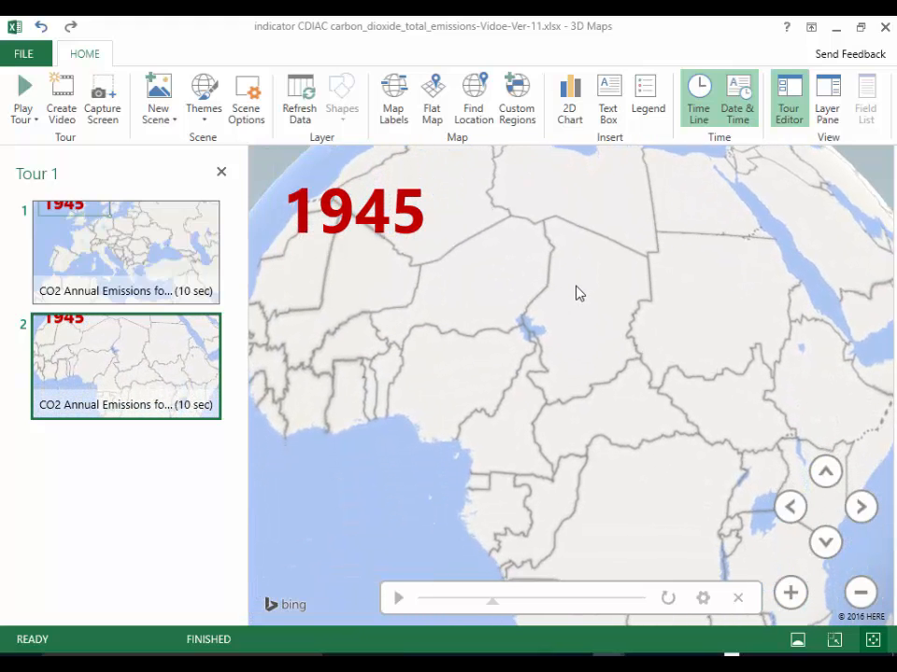
Zoom scene 2 out to show all of Africa and add a third scene centred on East Asia
{"action": "left_click", "coordinate": [861, 594]}
{"action": "left_click", "coordinate": [861, 594]}
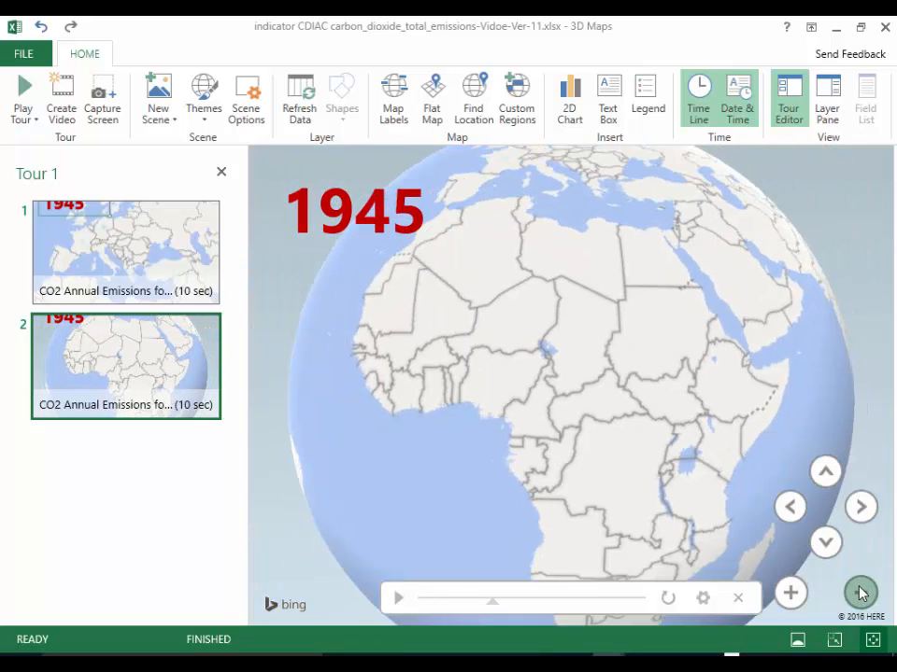
{"action": "left_click", "coordinate": [167, 95]}
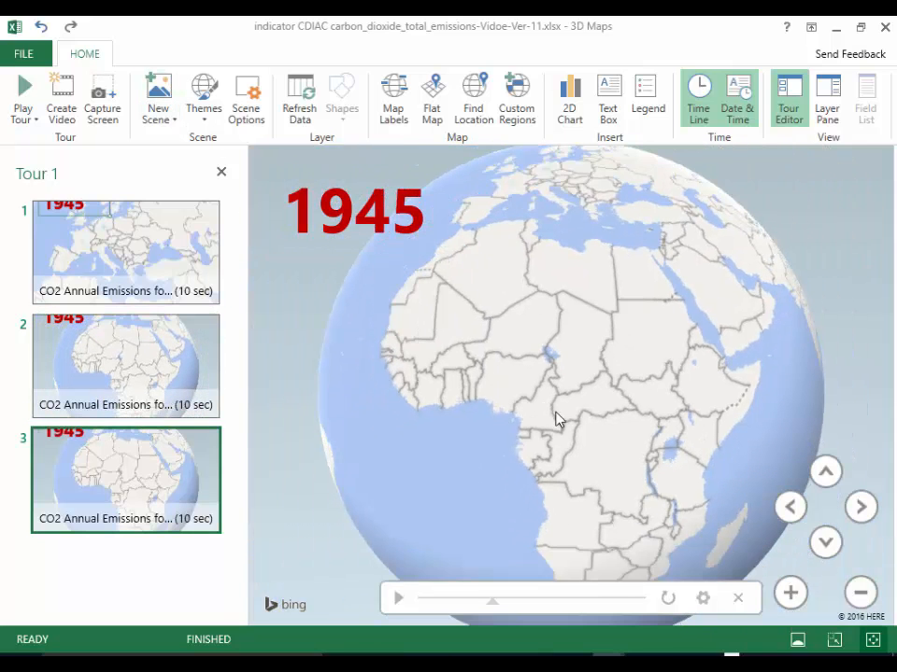
{"action": "left_click_drag", "start_coordinate": [493, 416], "coordinate": [337, 404]}
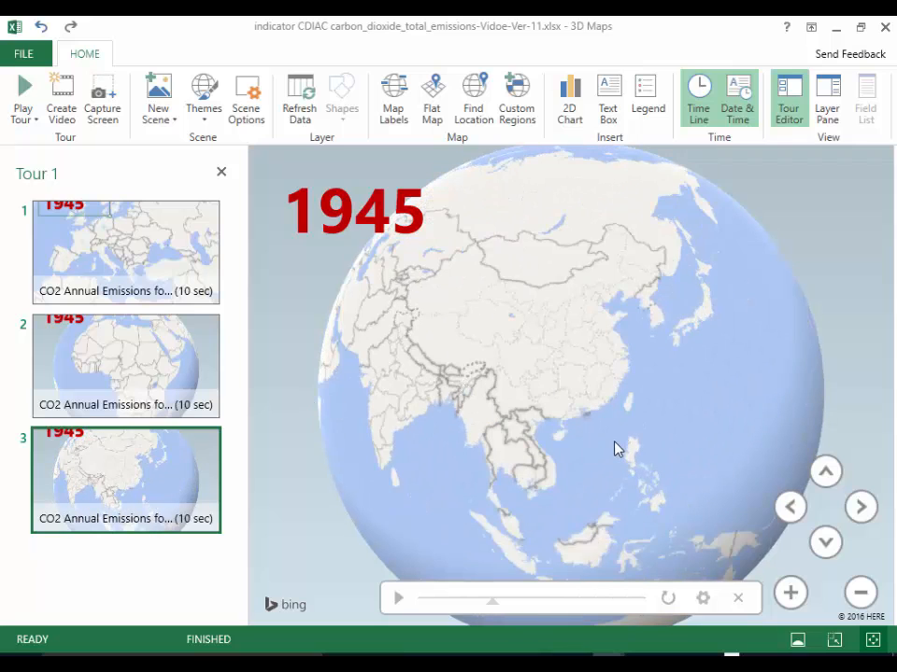
Add further scenes to the tour with the globe turned to Australia, North America and South America
{"action": "left_click", "coordinate": [158, 97]}
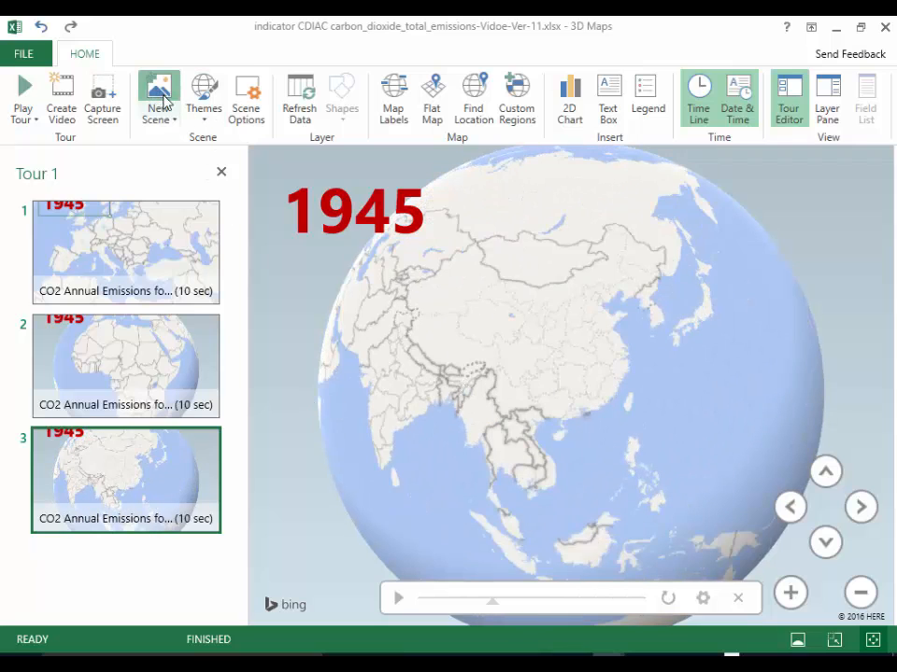
{"action": "left_click_drag", "start_coordinate": [699, 503], "coordinate": [533, 214]}
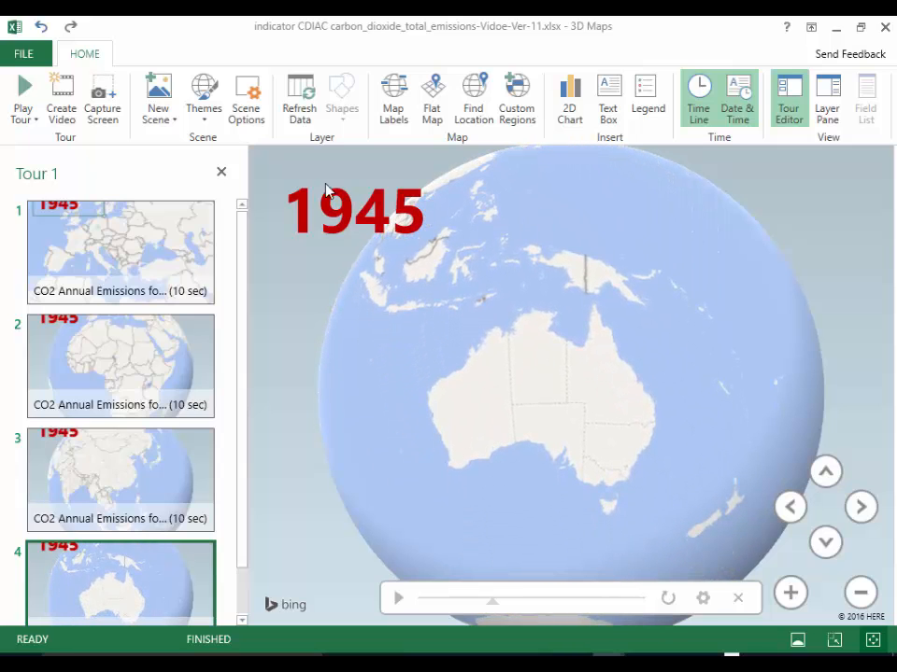
{"action": "left_click", "coordinate": [155, 109]}
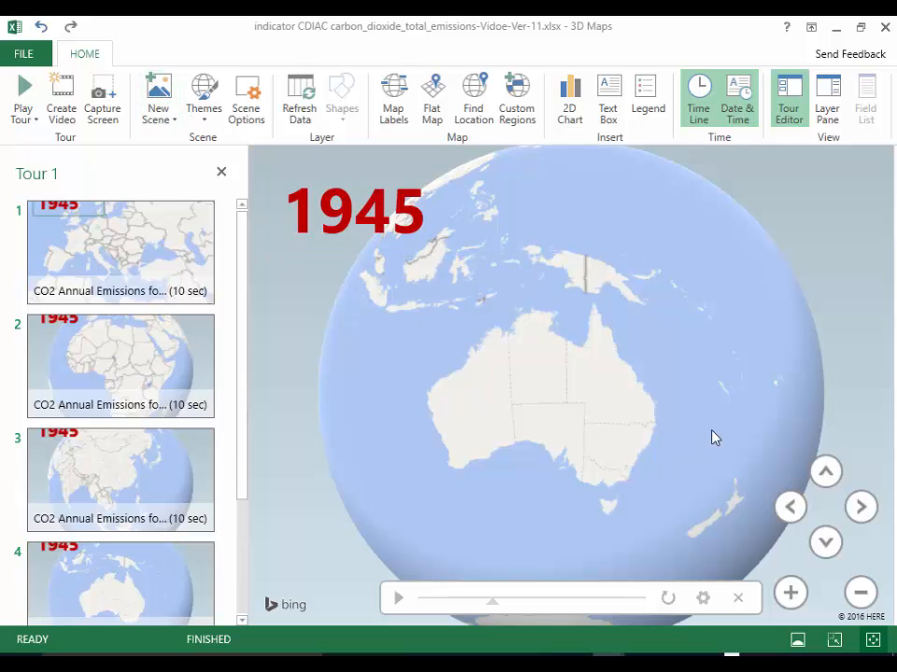
{"action": "left_click_drag", "start_coordinate": [729, 431], "coordinate": [305, 537]}
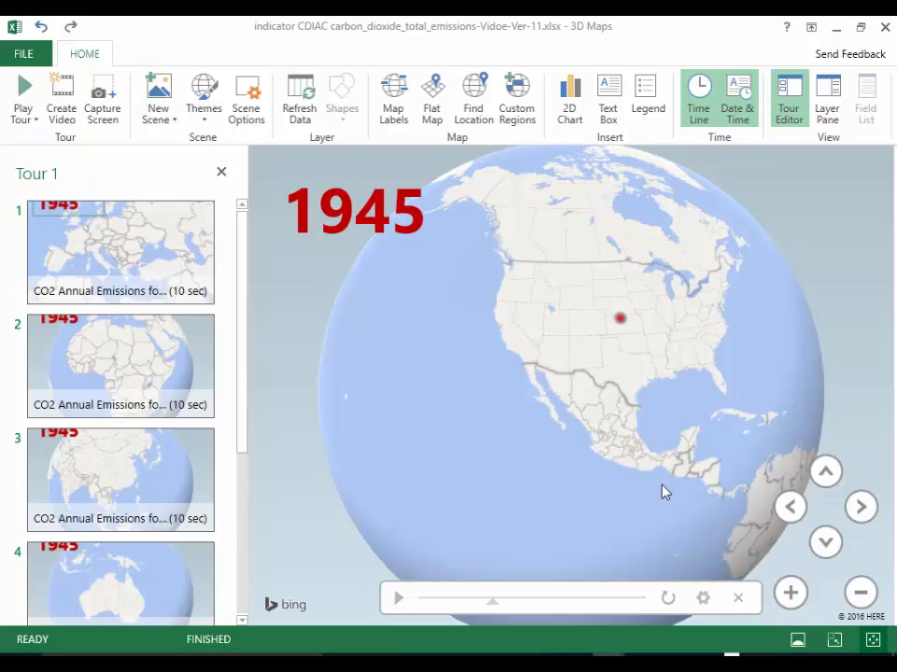
{"action": "left_click_drag", "start_coordinate": [665, 490], "coordinate": [421, 242]}
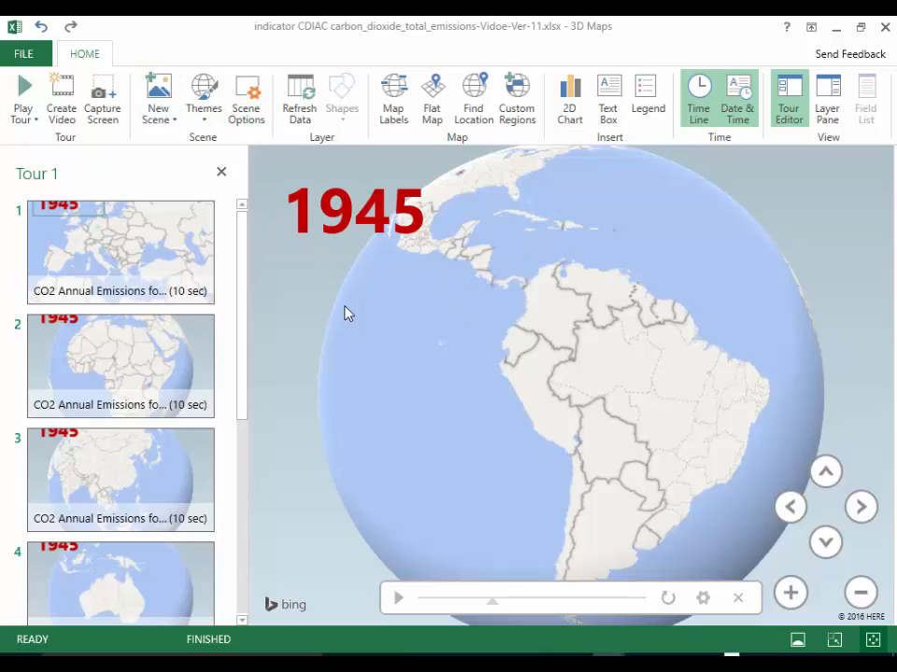
Set the first scene's duration to 6 seconds in its scene options
{"action": "mouse_move", "coordinate": [165, 282]}
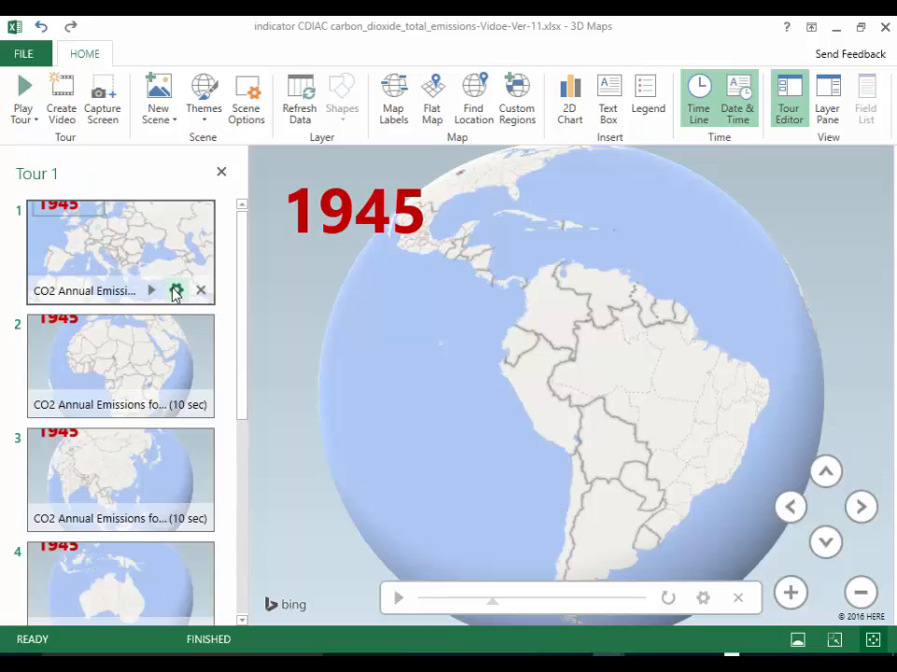
{"action": "left_click", "coordinate": [176, 291]}
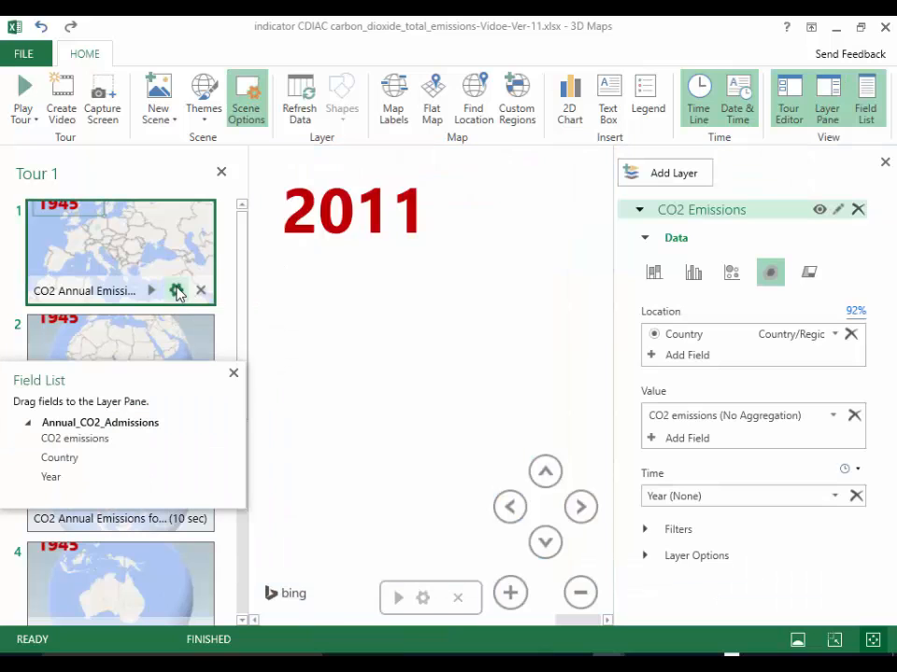
{"action": "double_click", "coordinate": [495, 225]}
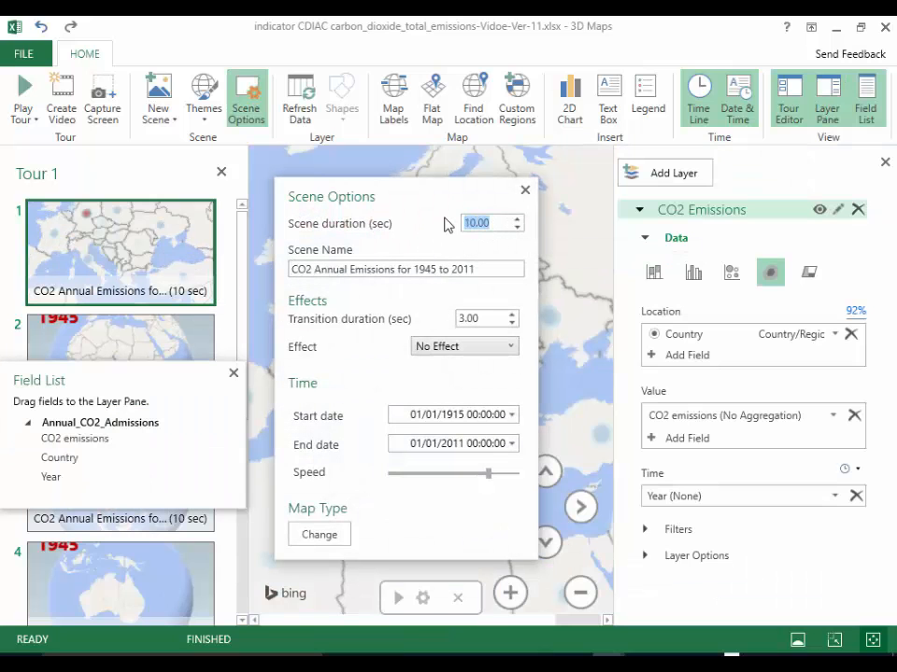
{"action": "type", "text": "06.00"}
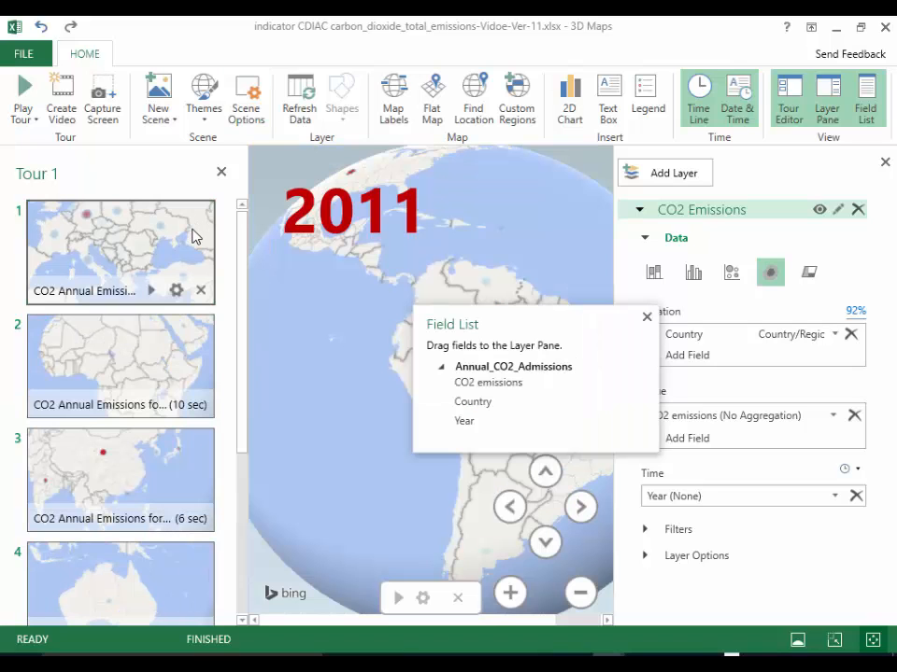
Start creating a video of the tour and apply Halcyon_Sunrises.mp3 from the Music folder as its soundtrack
{"action": "left_click", "coordinate": [64, 106]}
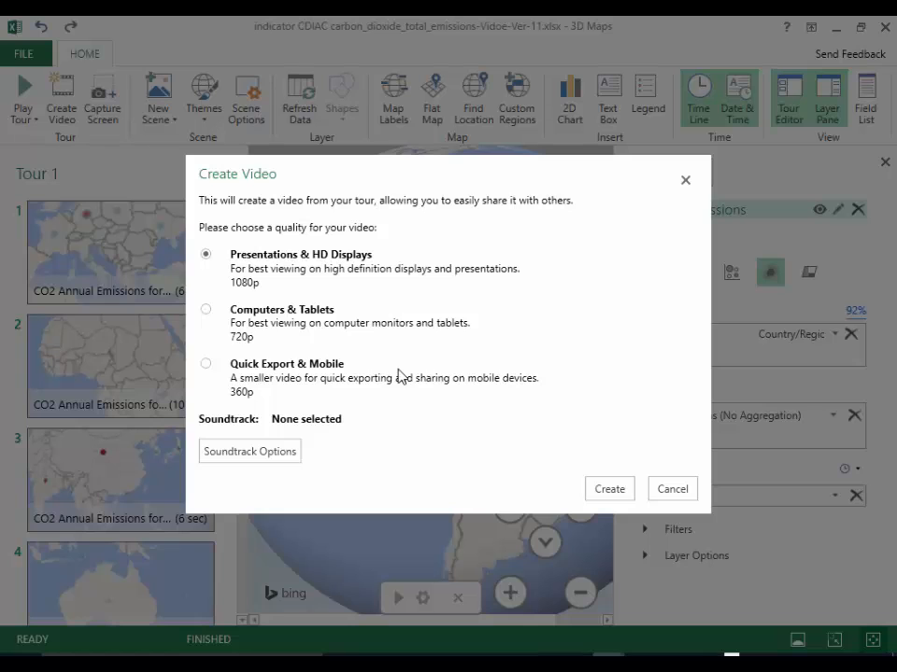
{"action": "left_click", "coordinate": [258, 457]}
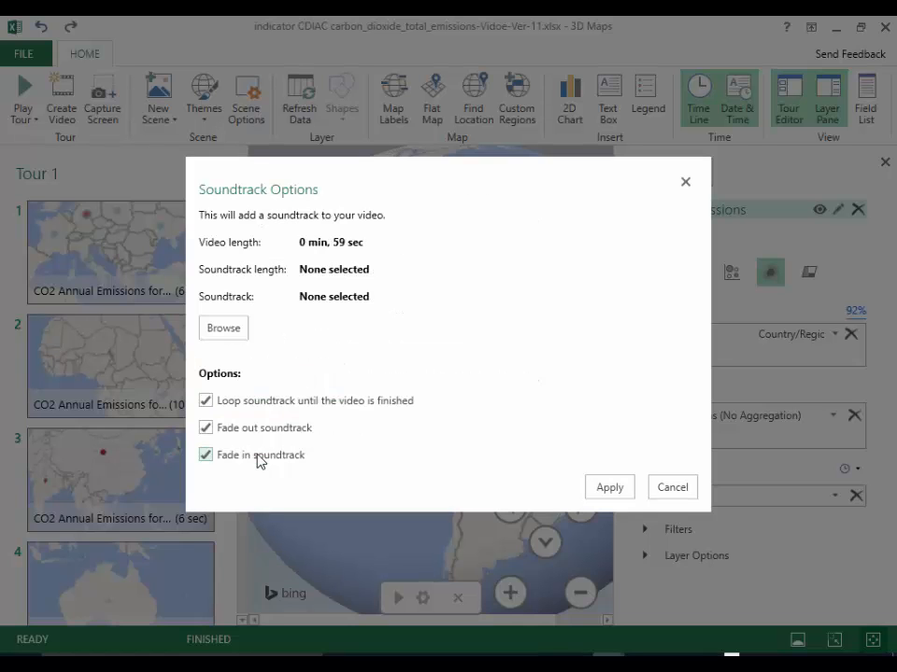
{"action": "left_click", "coordinate": [224, 333]}
{"action": "left_click", "coordinate": [192, 137]}
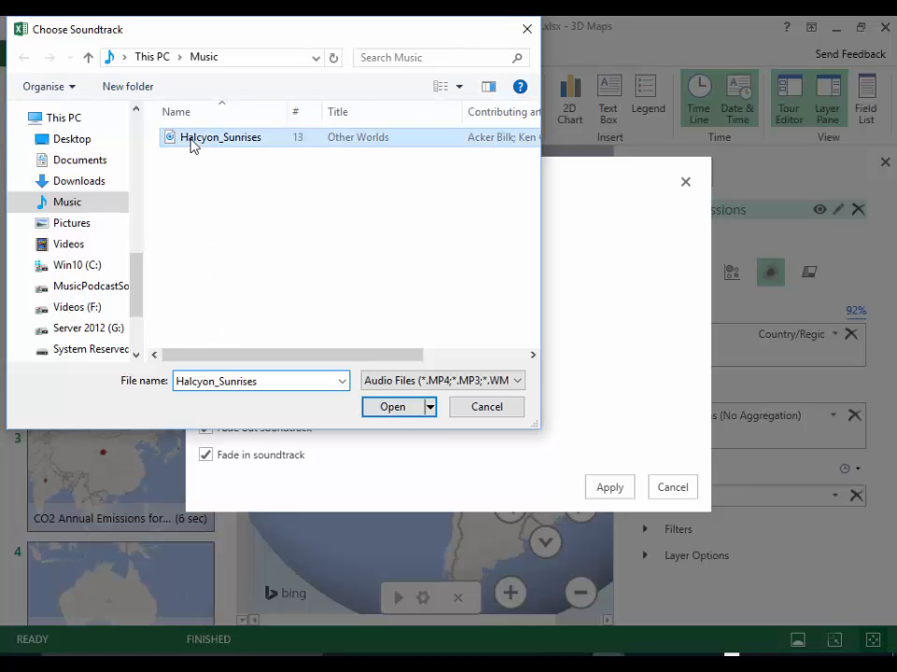
{"action": "left_click", "coordinate": [392, 408]}
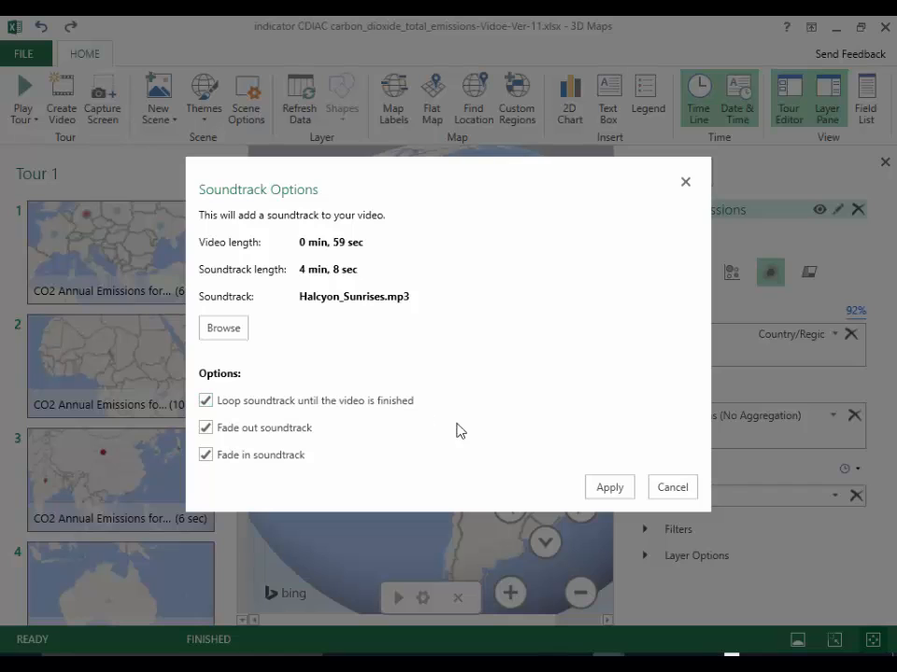
{"action": "left_click", "coordinate": [608, 487]}
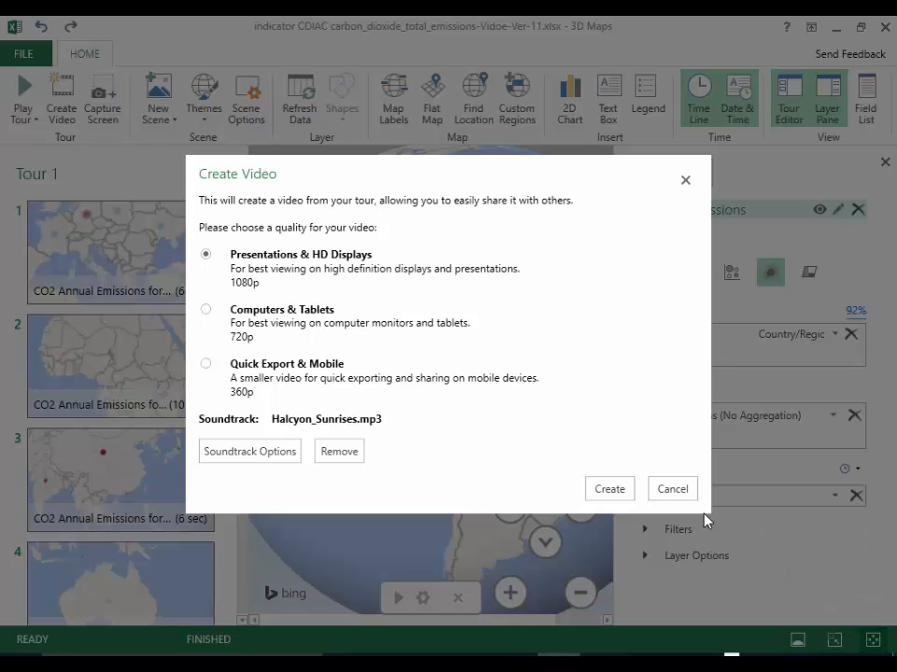
Create the video as "CO2 Annual Emissions for 1945 to 2011" in the Videos folder, view the finished movie and close the player
{"action": "left_click", "coordinate": [613, 492]}
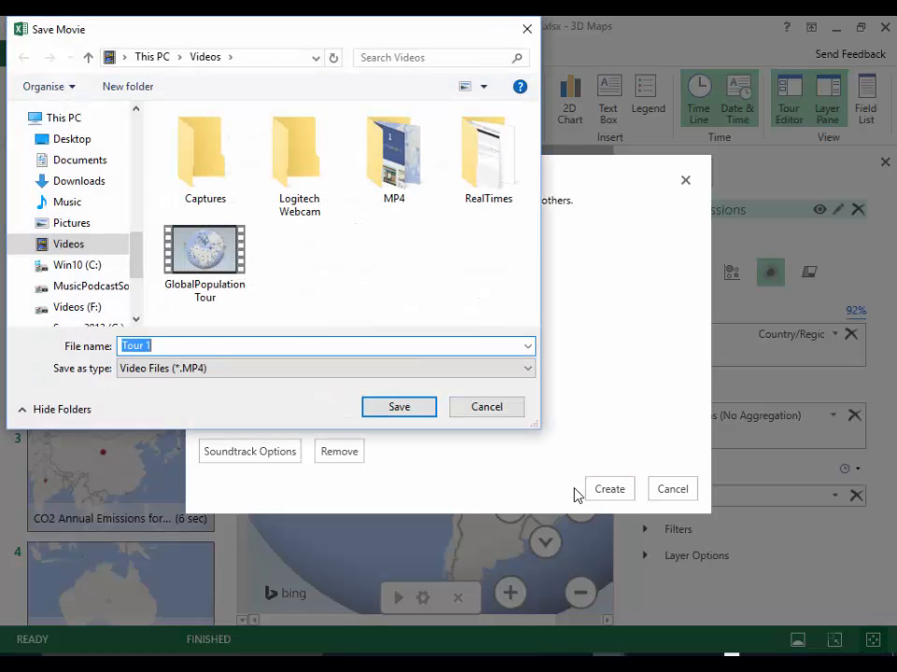
{"action": "type", "text": "CO2 Annual Emissions for 1945 to 2011"}
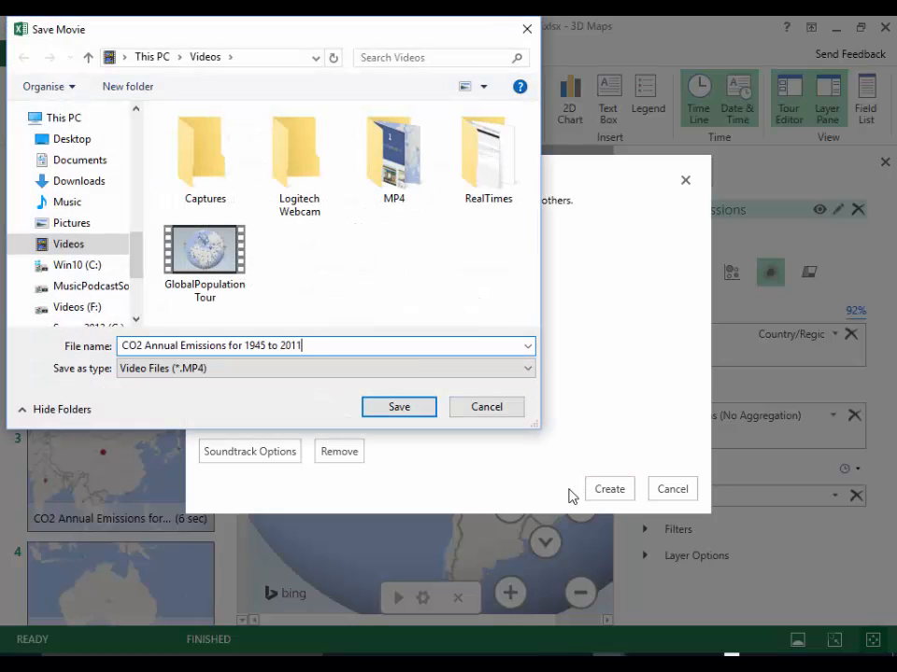
{"action": "left_click", "coordinate": [398, 407]}
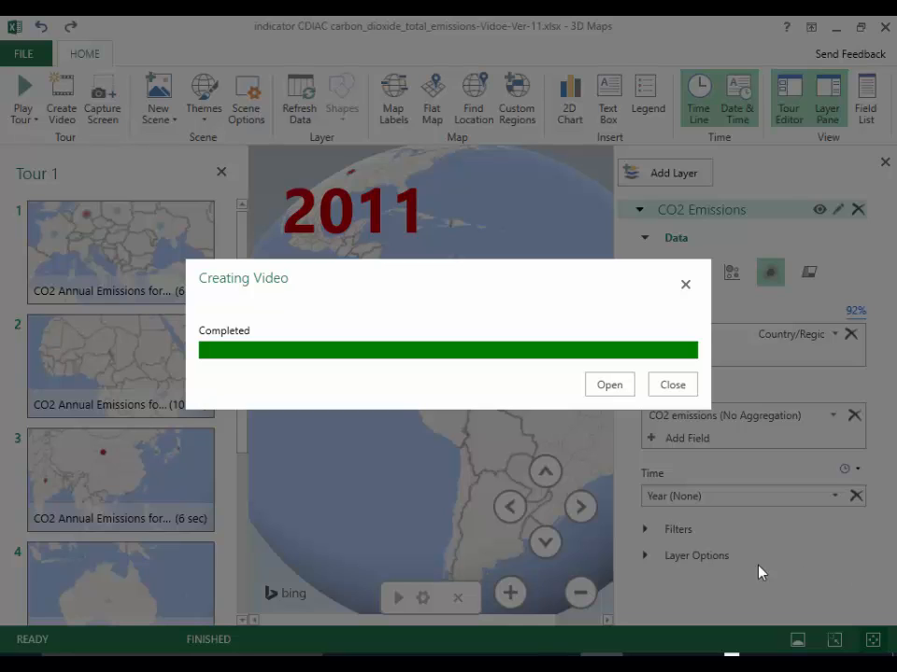
{"action": "left_click", "coordinate": [604, 387]}
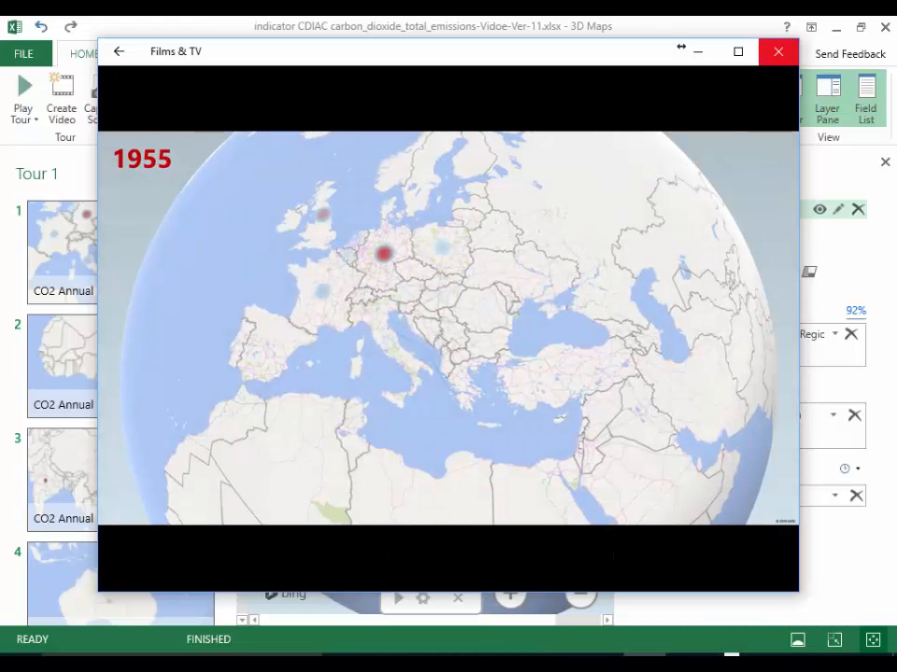
{"action": "left_click", "coordinate": [780, 54]}
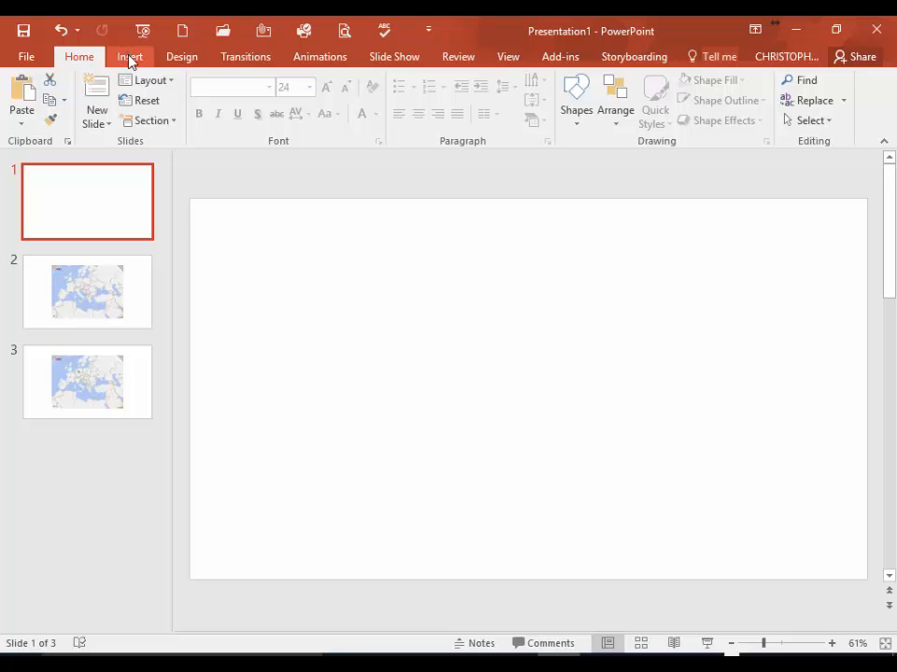
In PowerPoint, insert the video "CO2 Annual Emissions for 1945 to 2011" from the PC on slide 1 and play it in the slide show
{"action": "left_click", "coordinate": [130, 62]}
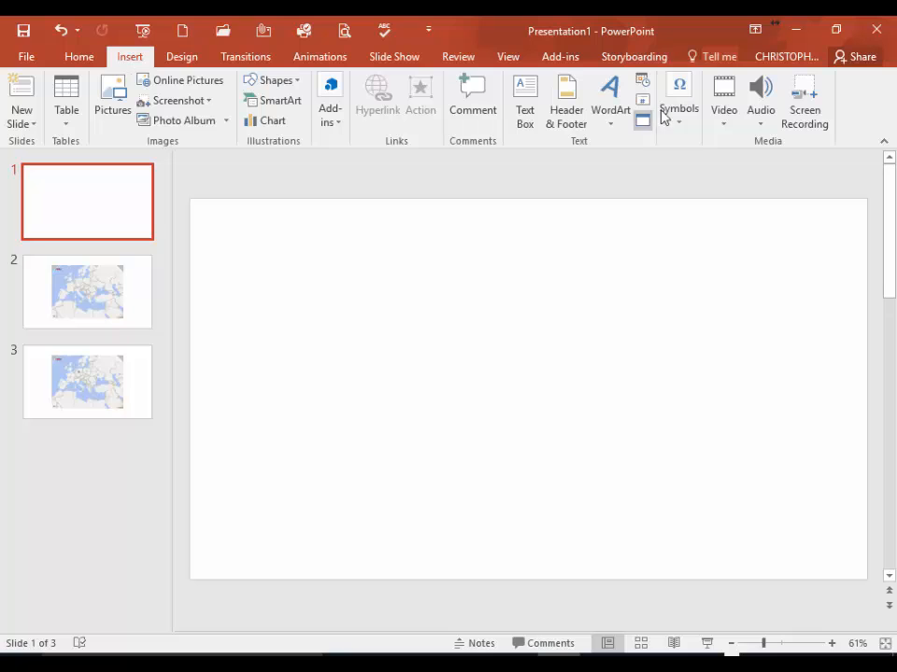
{"action": "left_click", "coordinate": [726, 129]}
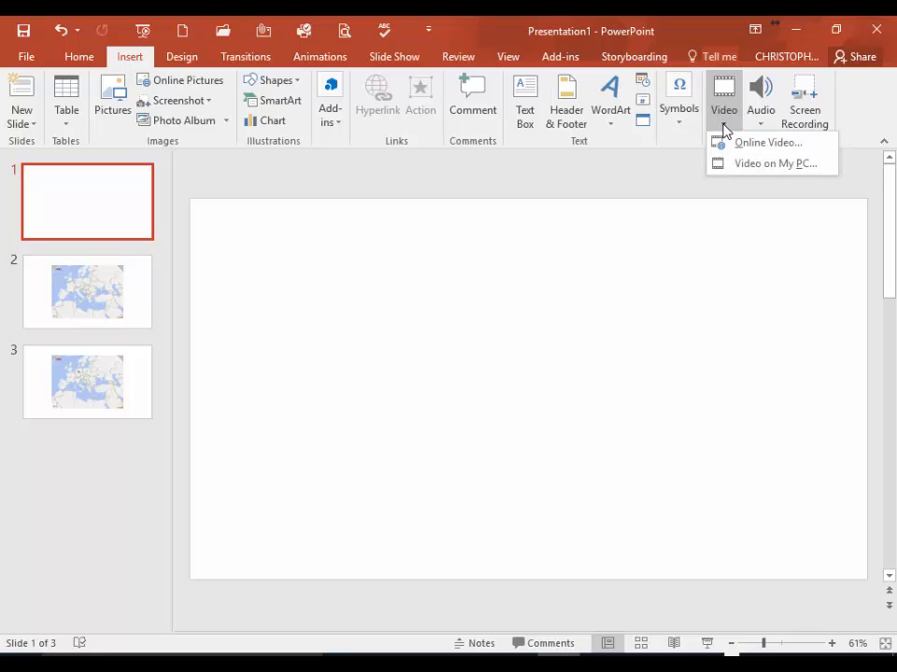
{"action": "left_click", "coordinate": [744, 171]}
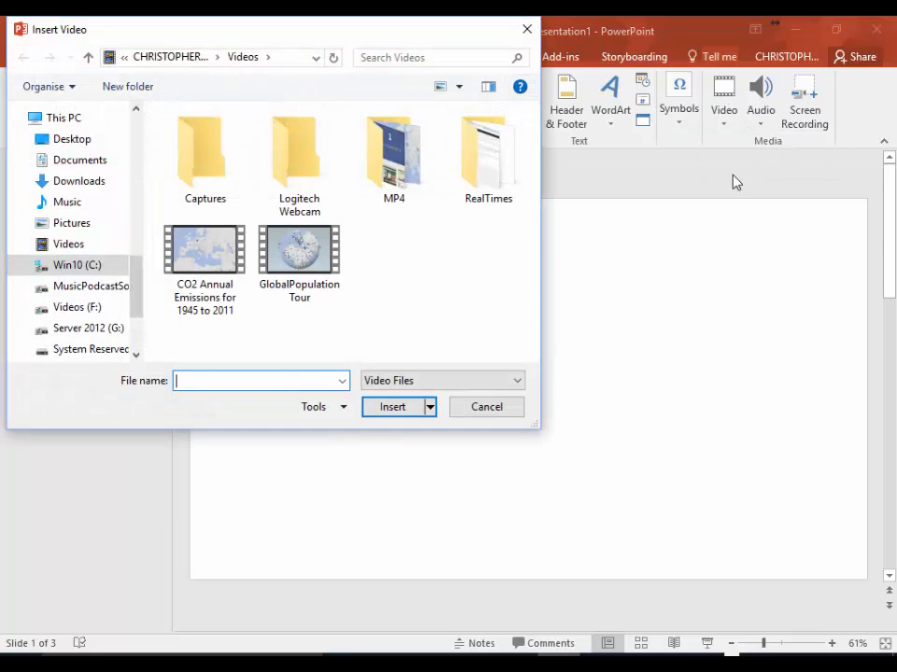
{"action": "left_click", "coordinate": [221, 295]}
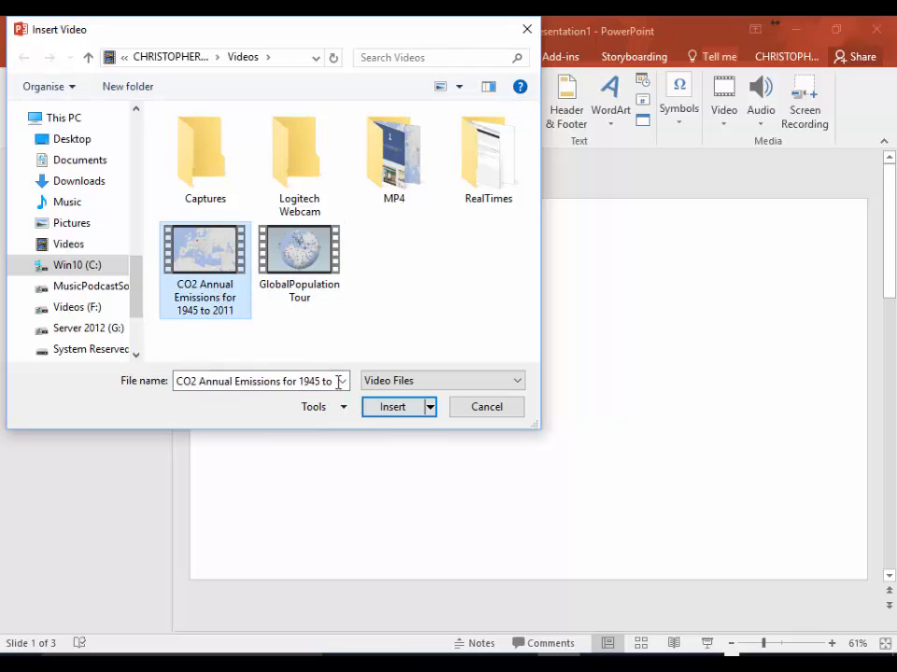
{"action": "left_click", "coordinate": [393, 410]}
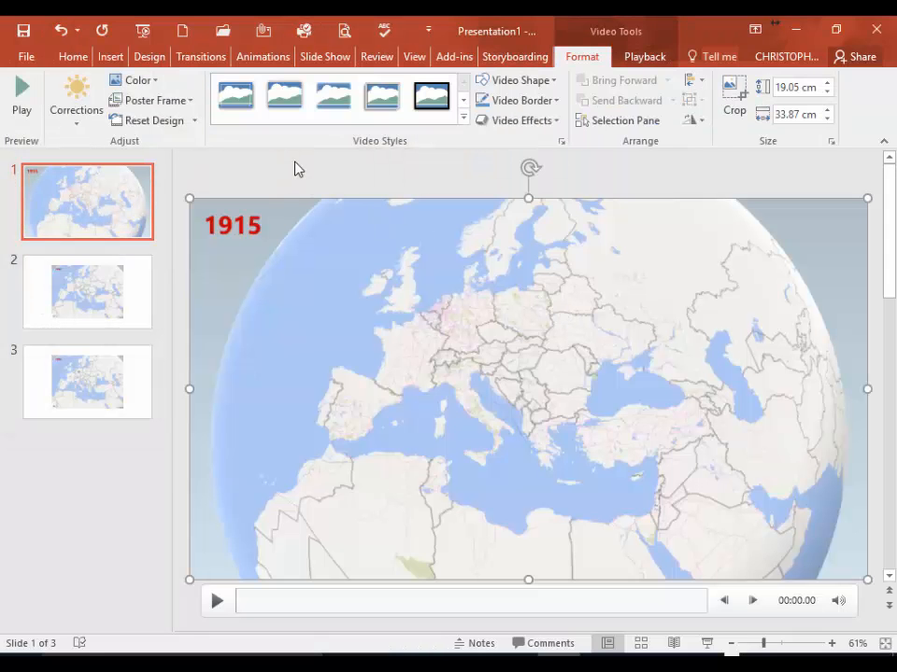
{"action": "left_click", "coordinate": [144, 32]}
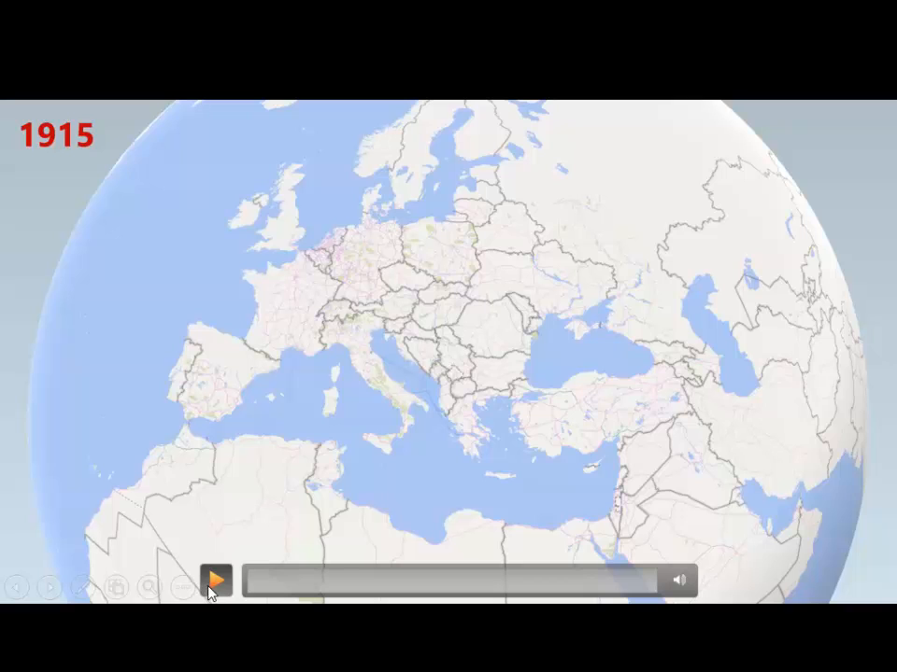
{"action": "left_click", "coordinate": [211, 584]}
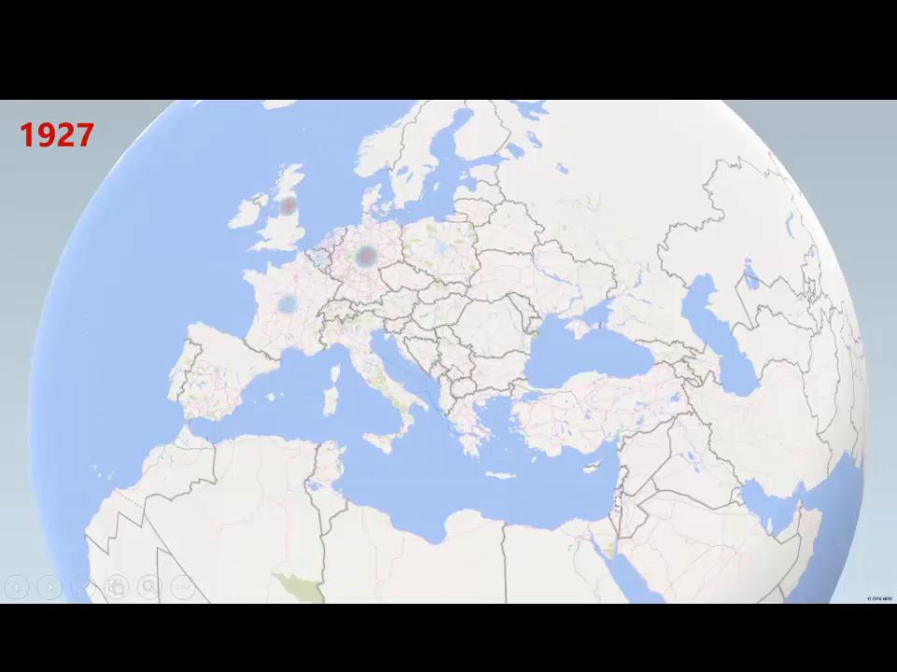